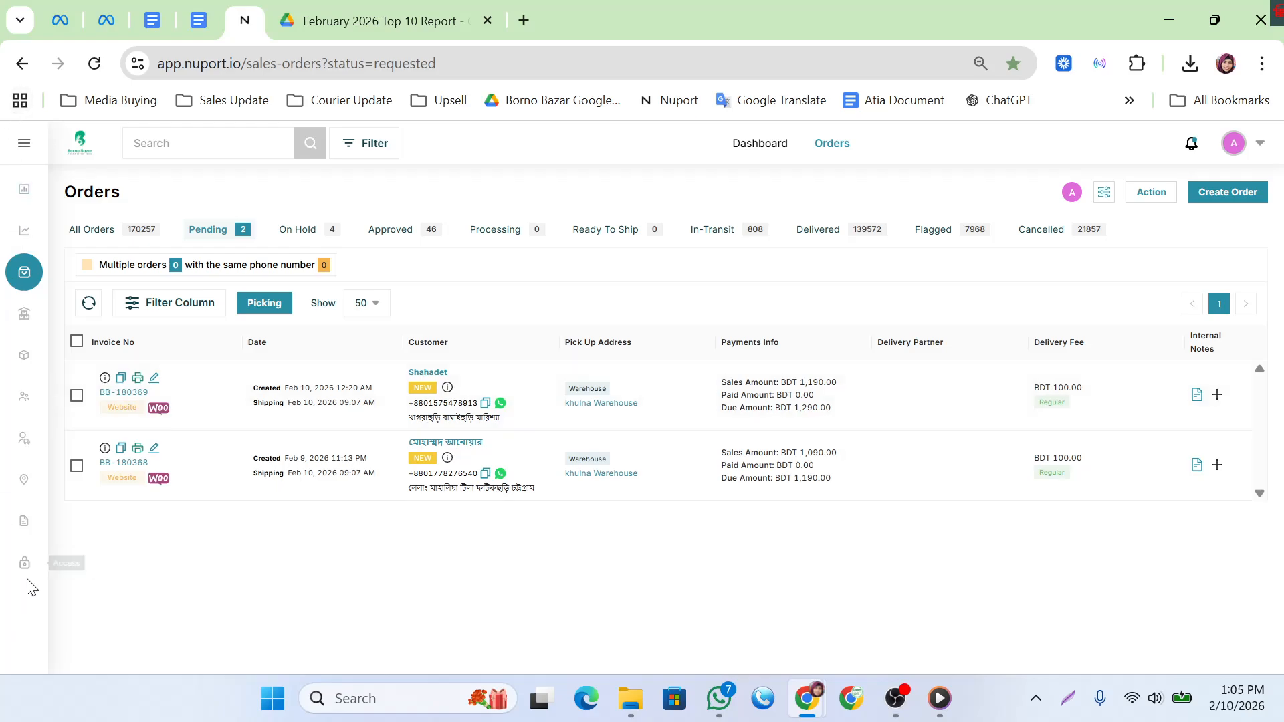
left_click(26, 279)
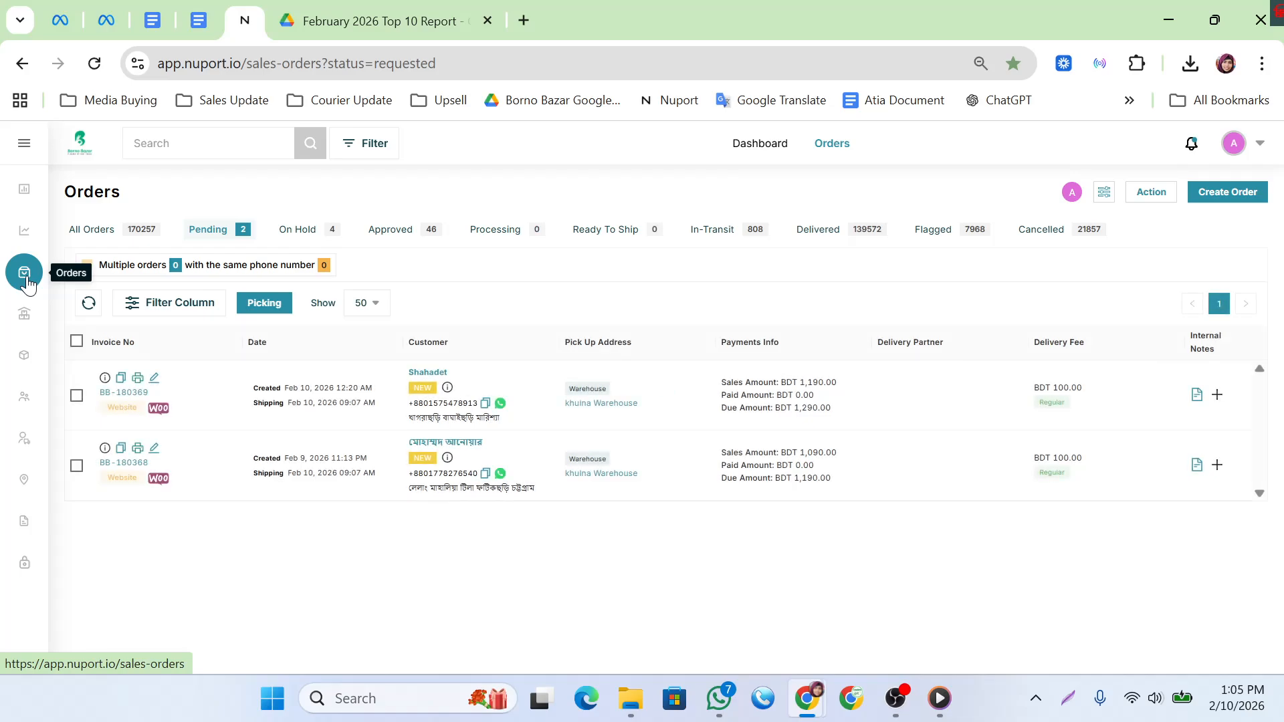
left_click(390, 154)
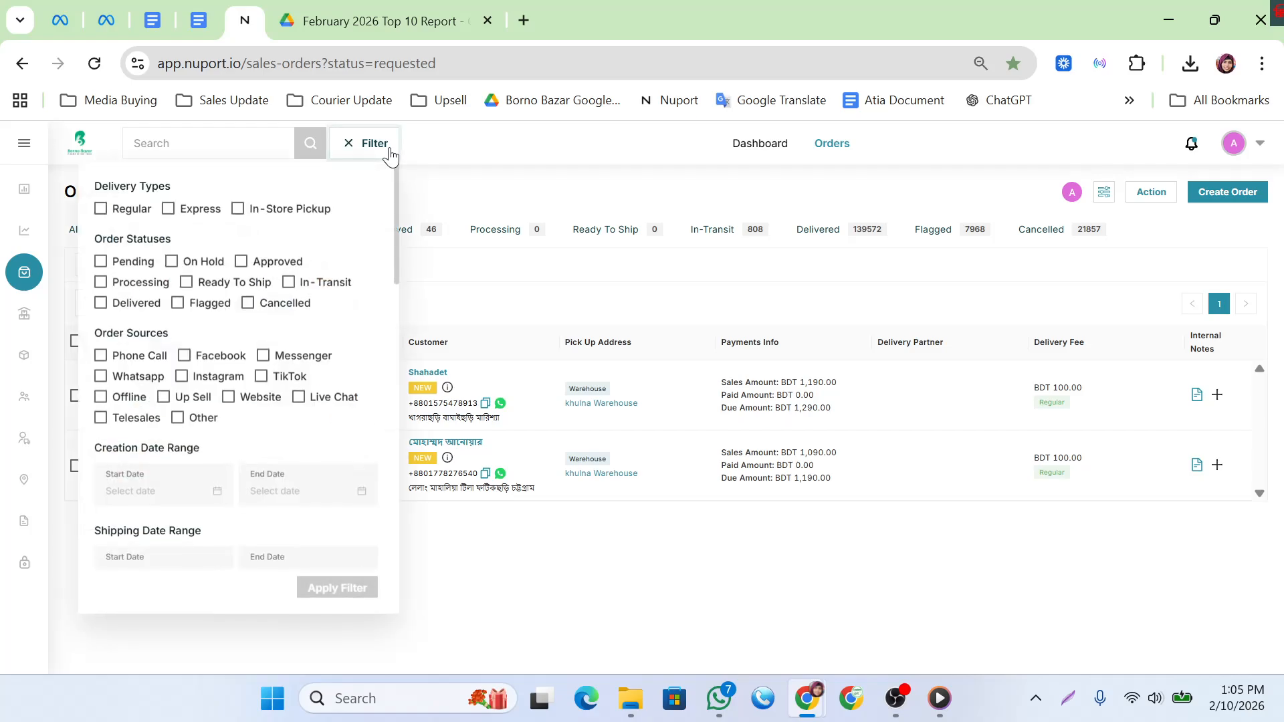
scroll(192, 433, "down", 3)
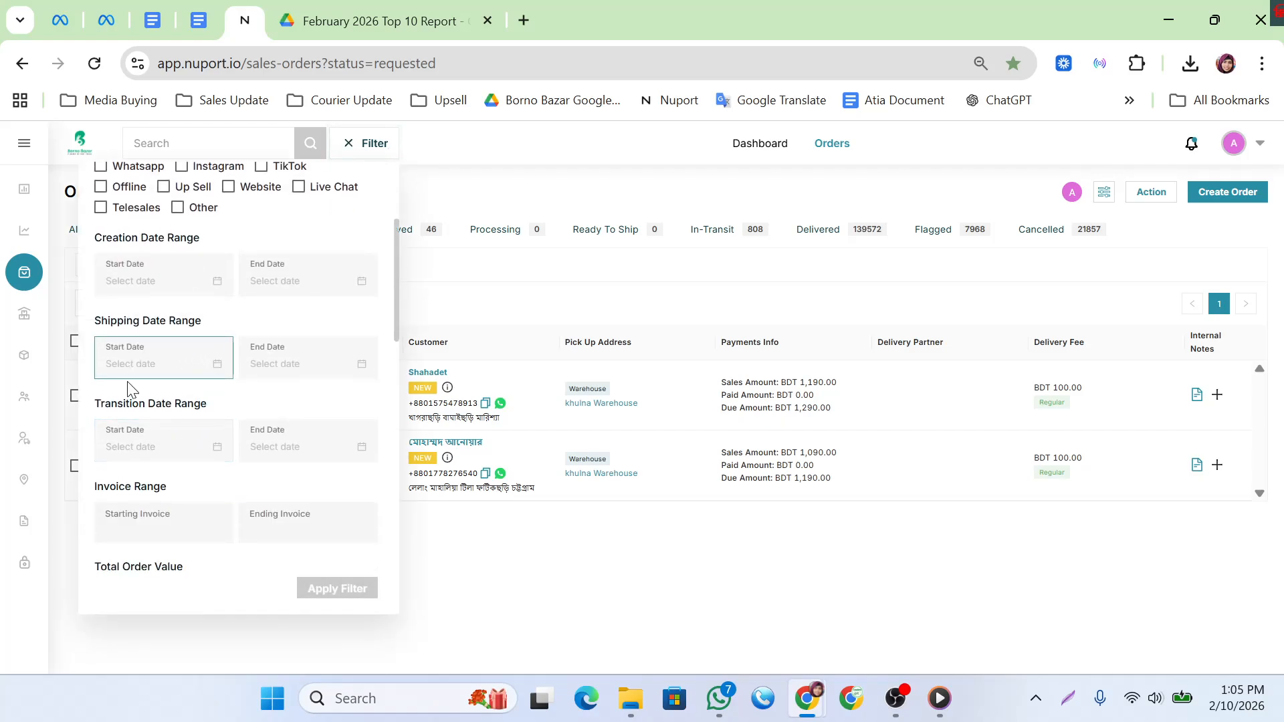
left_click(133, 363)
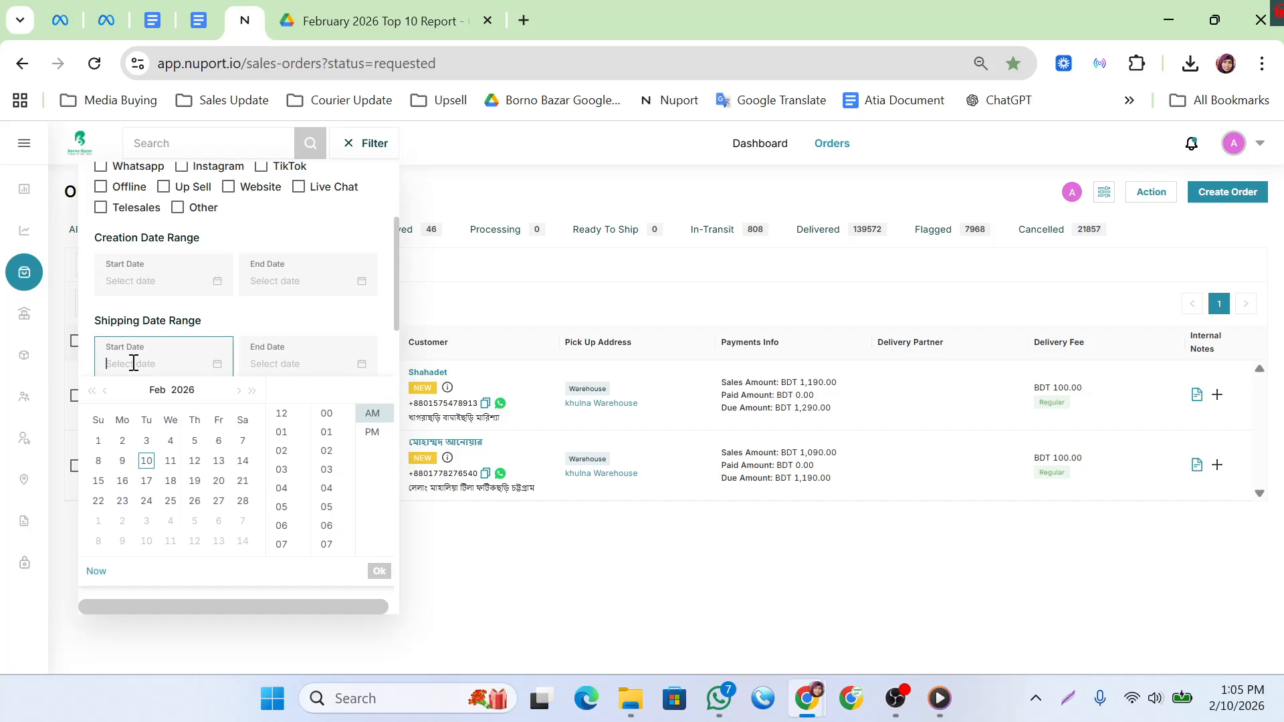
left_click(147, 463)
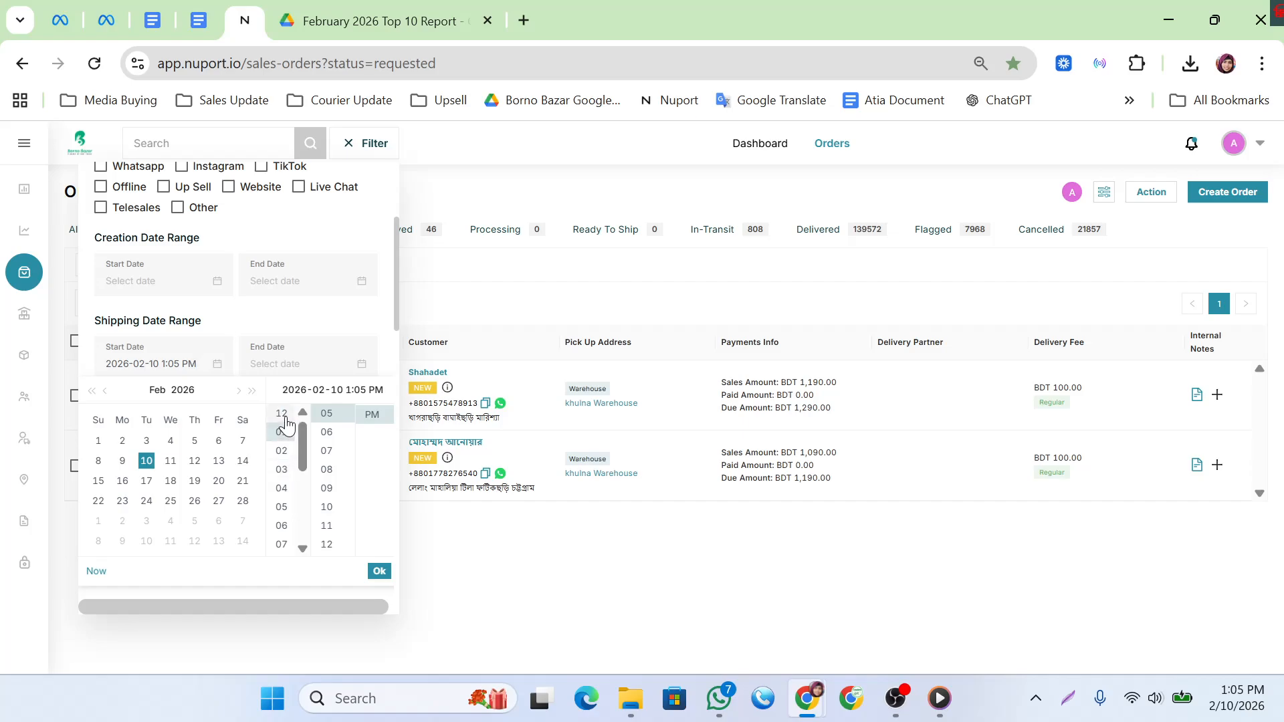
left_click(282, 413)
scroll(320, 441, "up", 2)
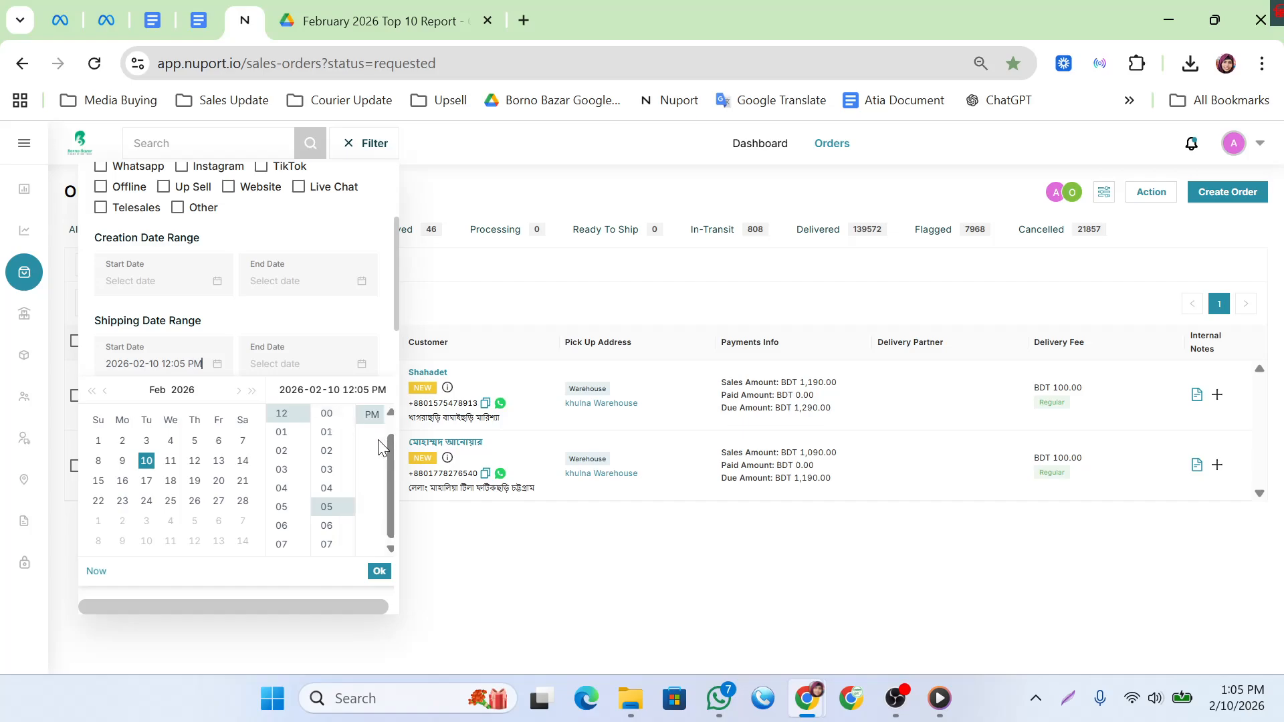
scroll(371, 416, "up", 1)
left_click(372, 413)
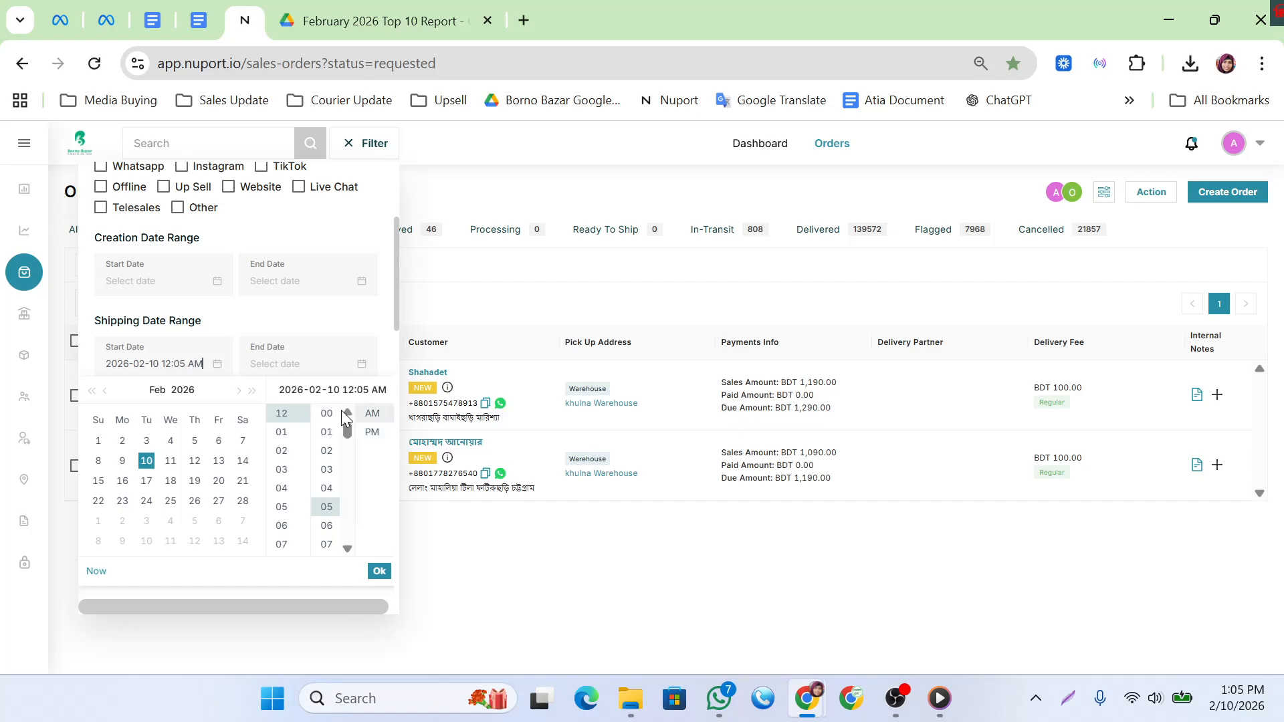
left_click(327, 414)
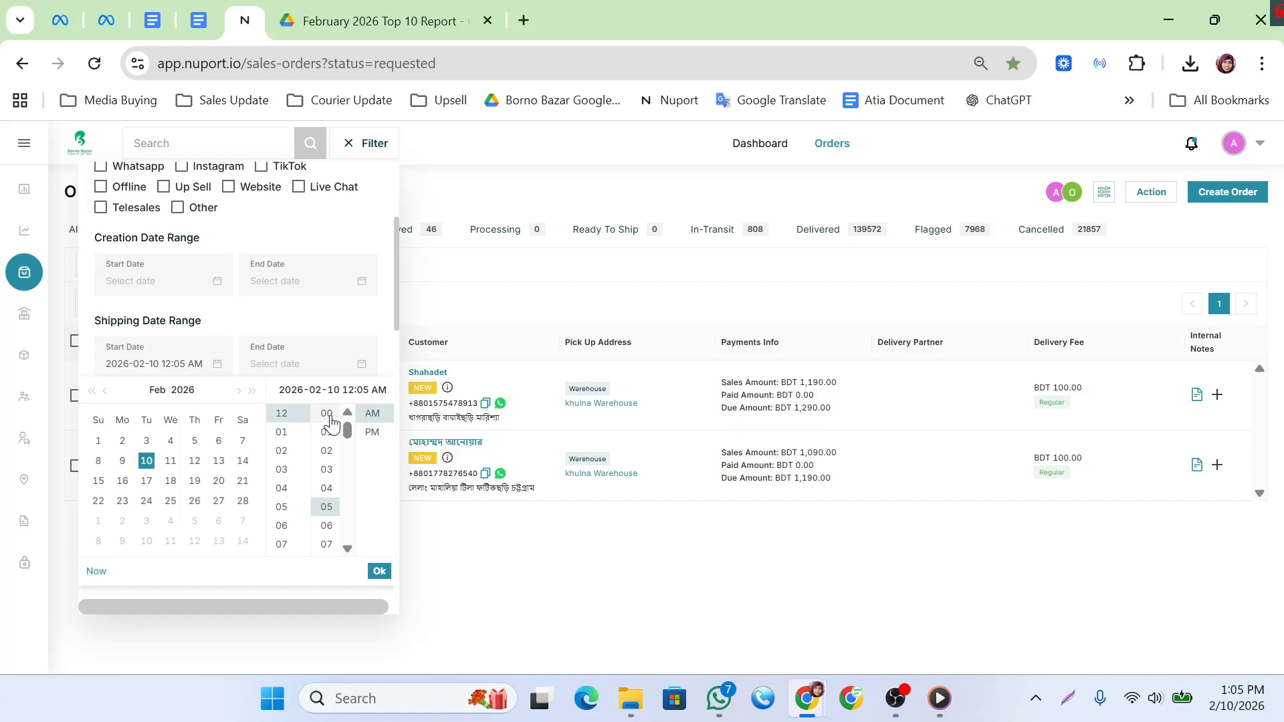
left_click(381, 574)
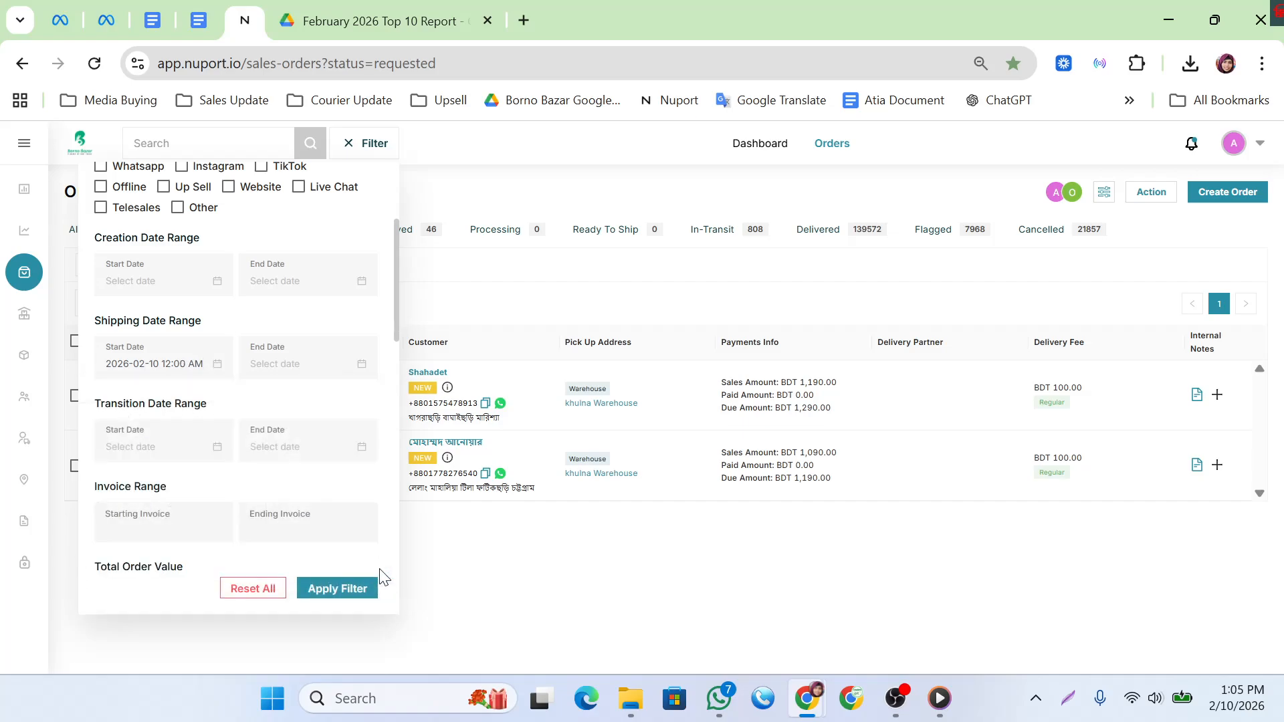
left_click(263, 352)
left_click(147, 461)
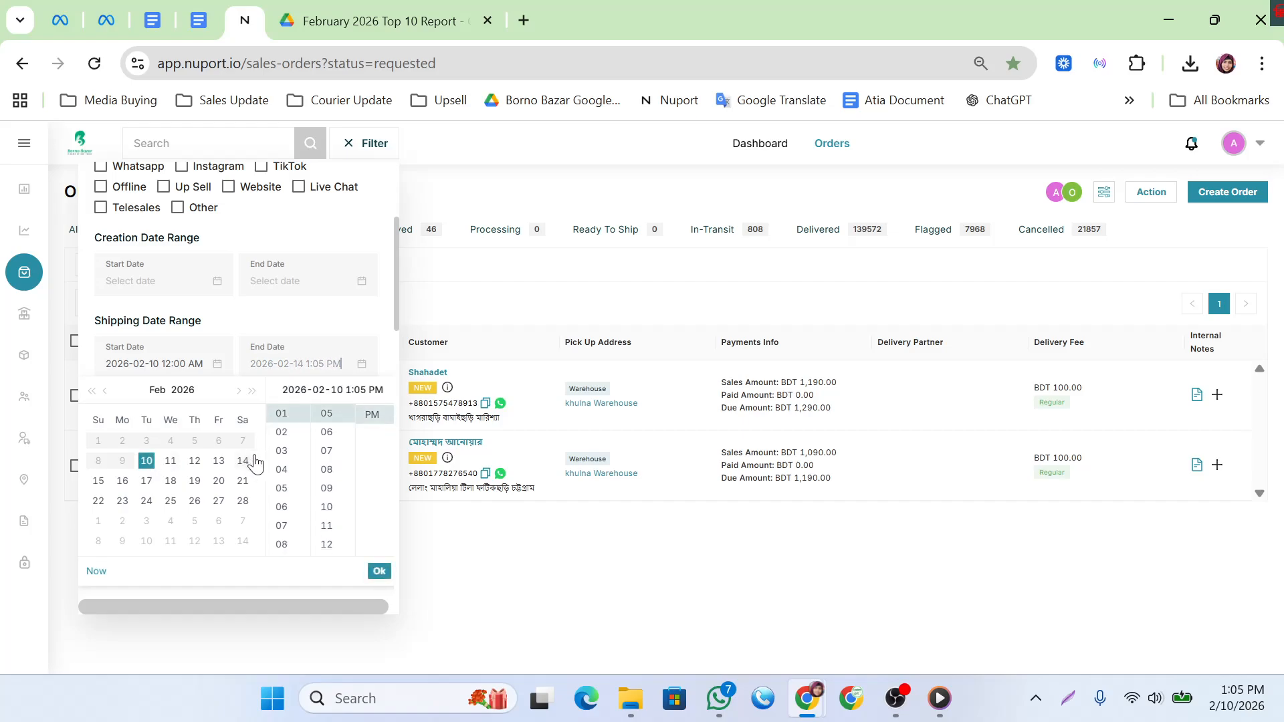
scroll(281, 482, "down", 3)
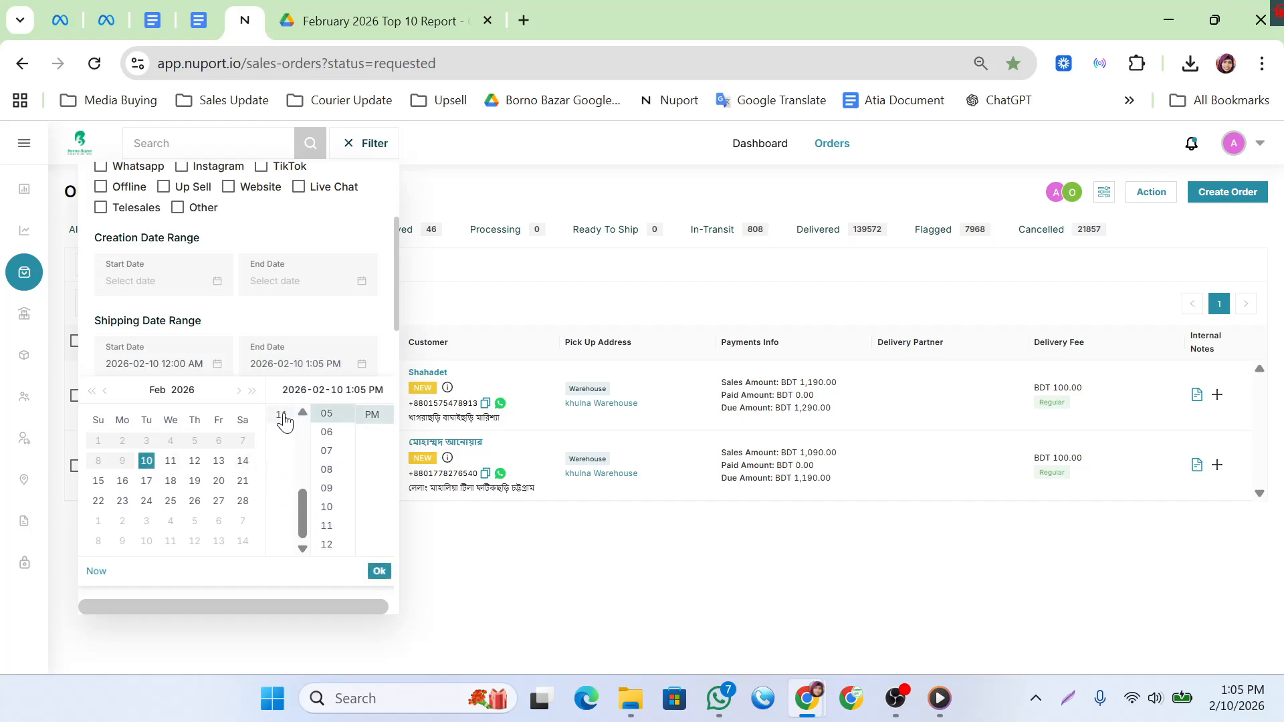
left_click(284, 422)
scroll(326, 473, "down", 10)
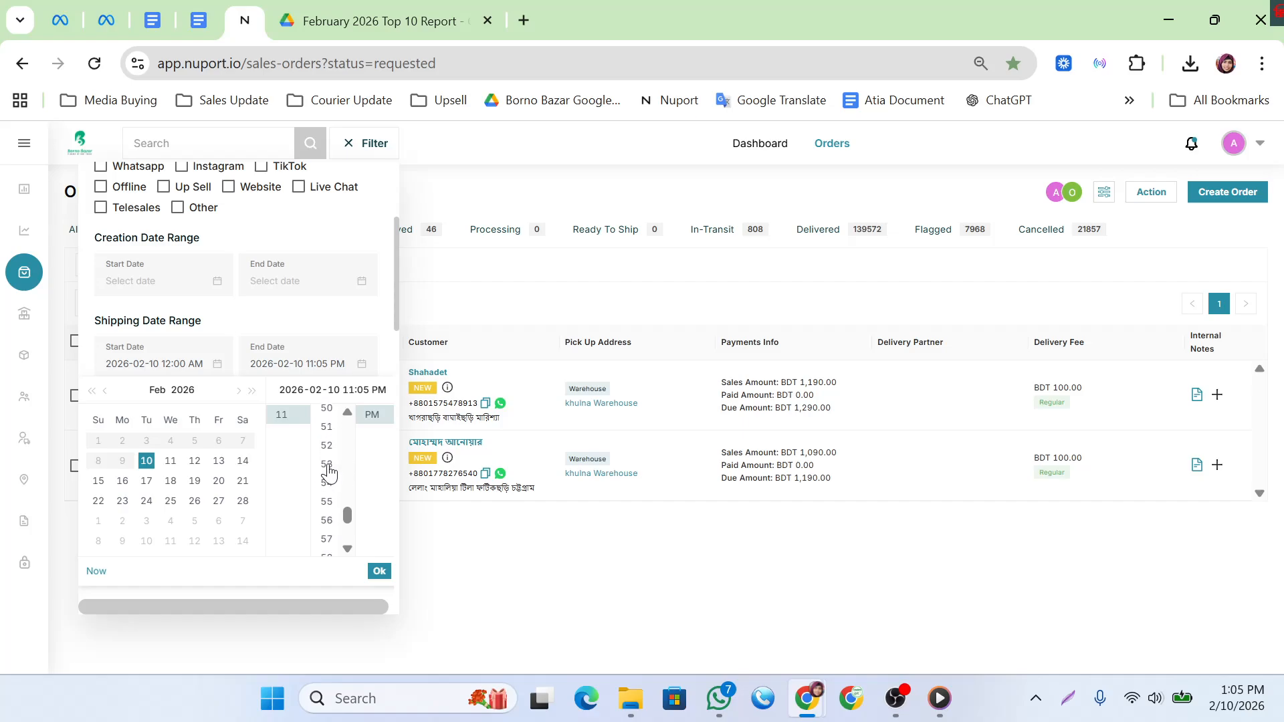
scroll(328, 473, "down", 3)
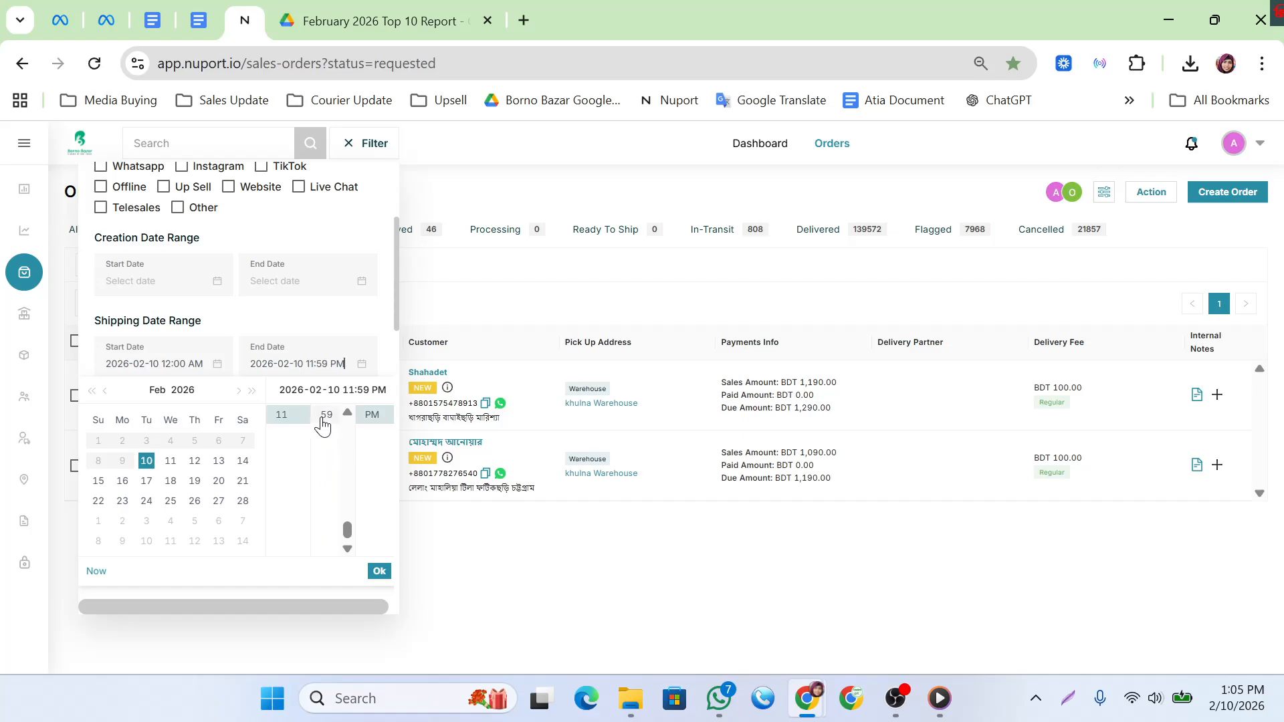
left_click(378, 571)
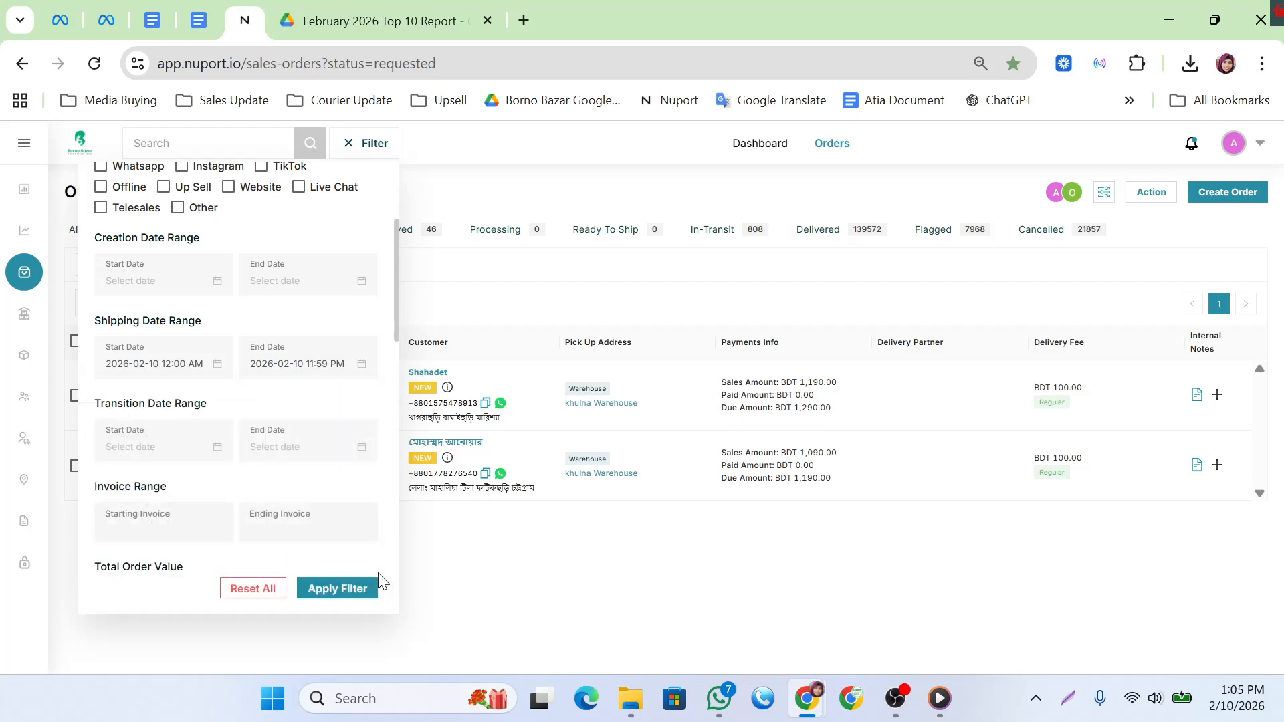
- Apply the shipping date filter and show only the In-Transit orders
scroll(242, 433, "up", 3)
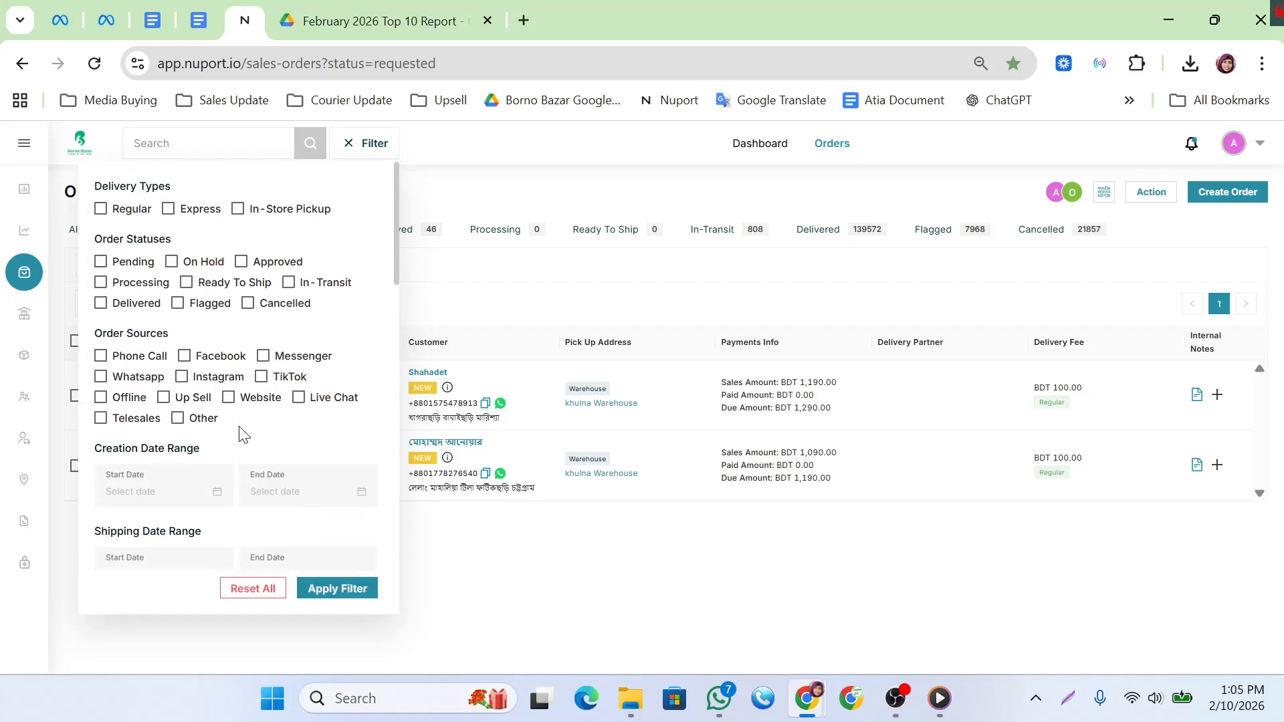
scroll(240, 410, "down", 10)
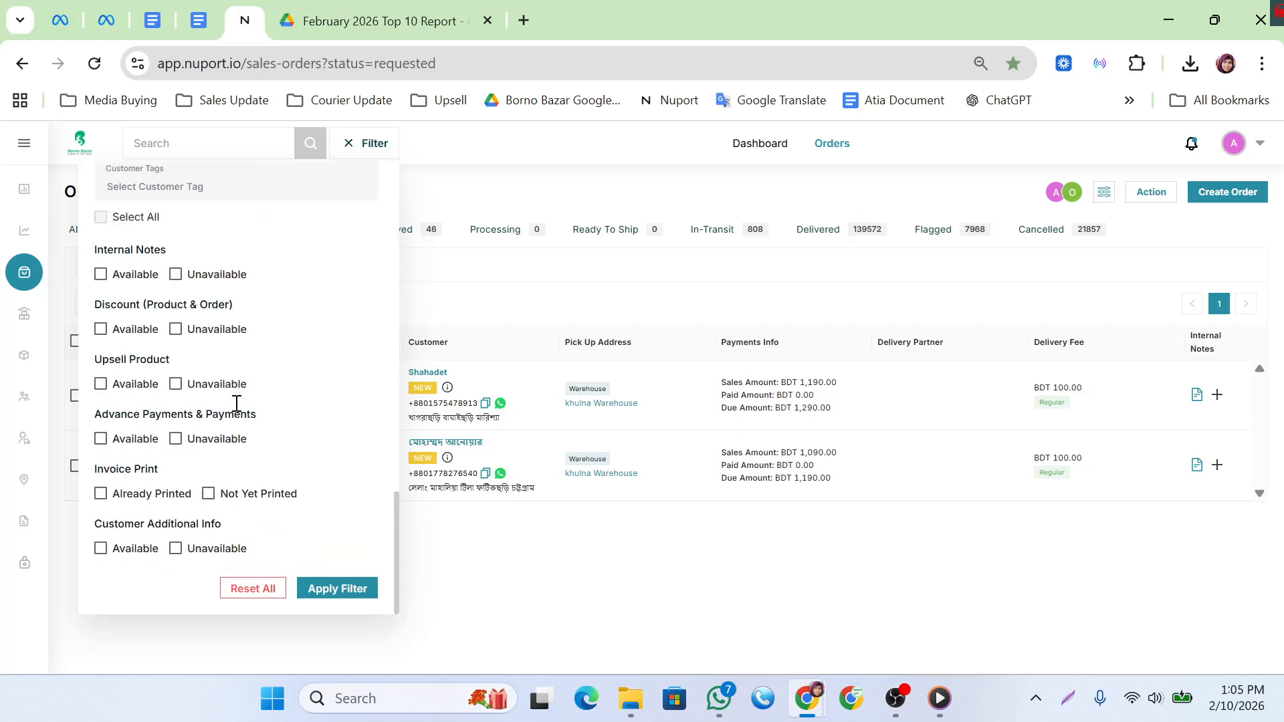
scroll(235, 409, "up", 10)
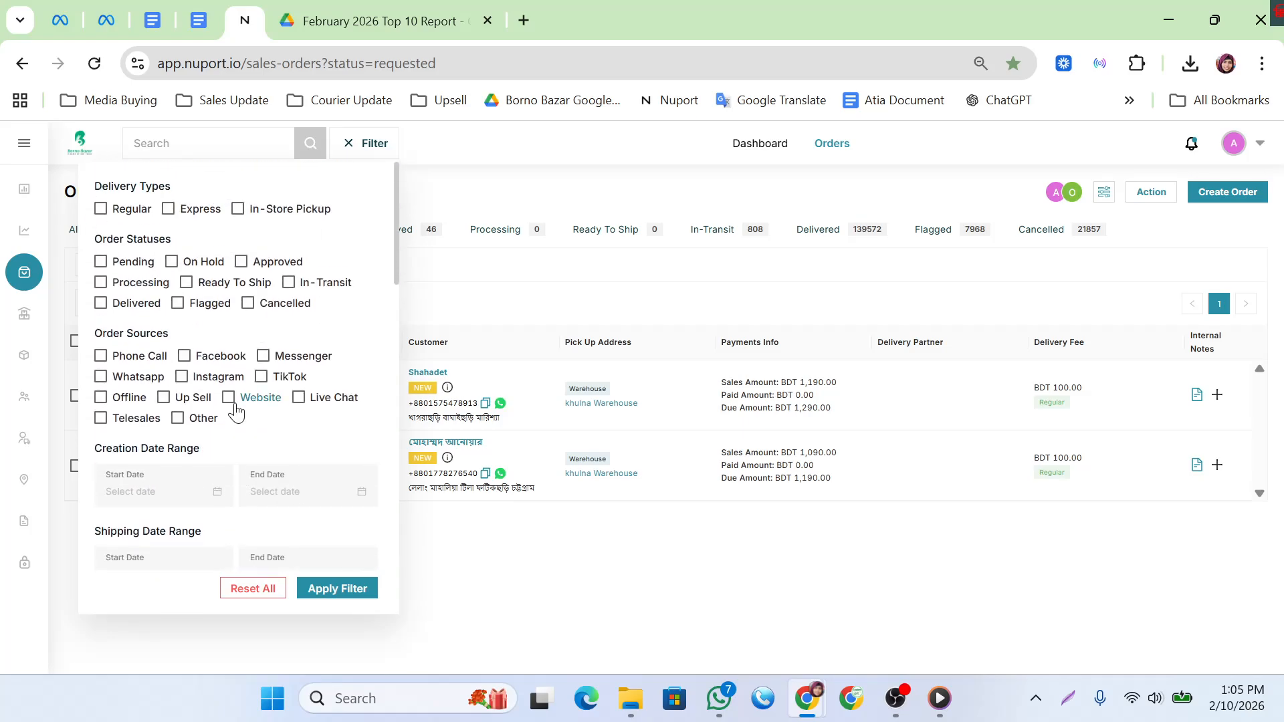
left_click(337, 602)
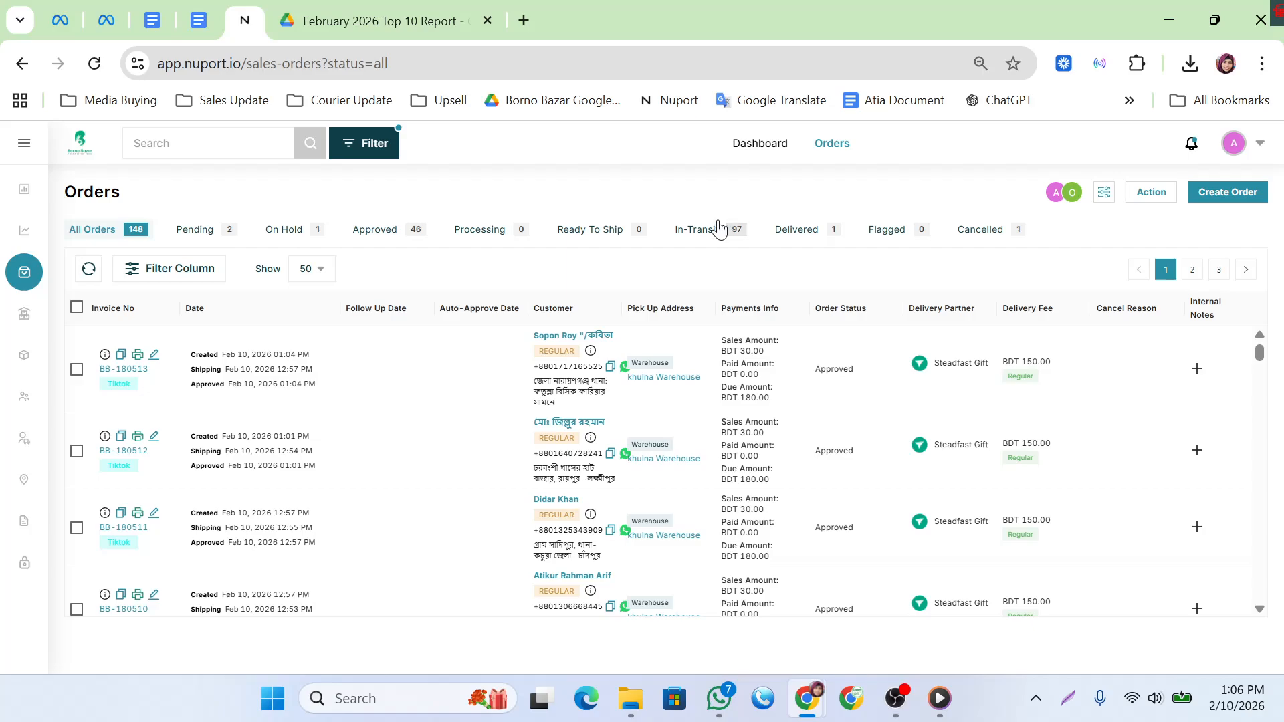
mouse_move(719, 235)
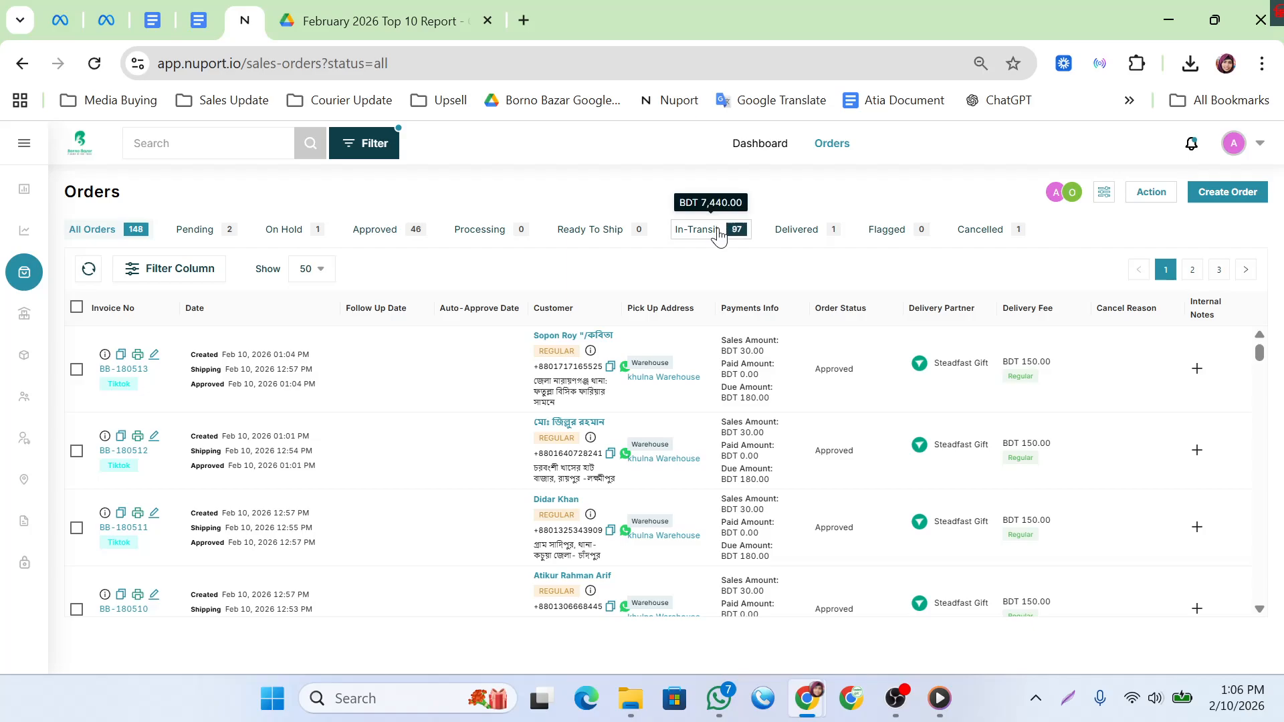
left_click(719, 234)
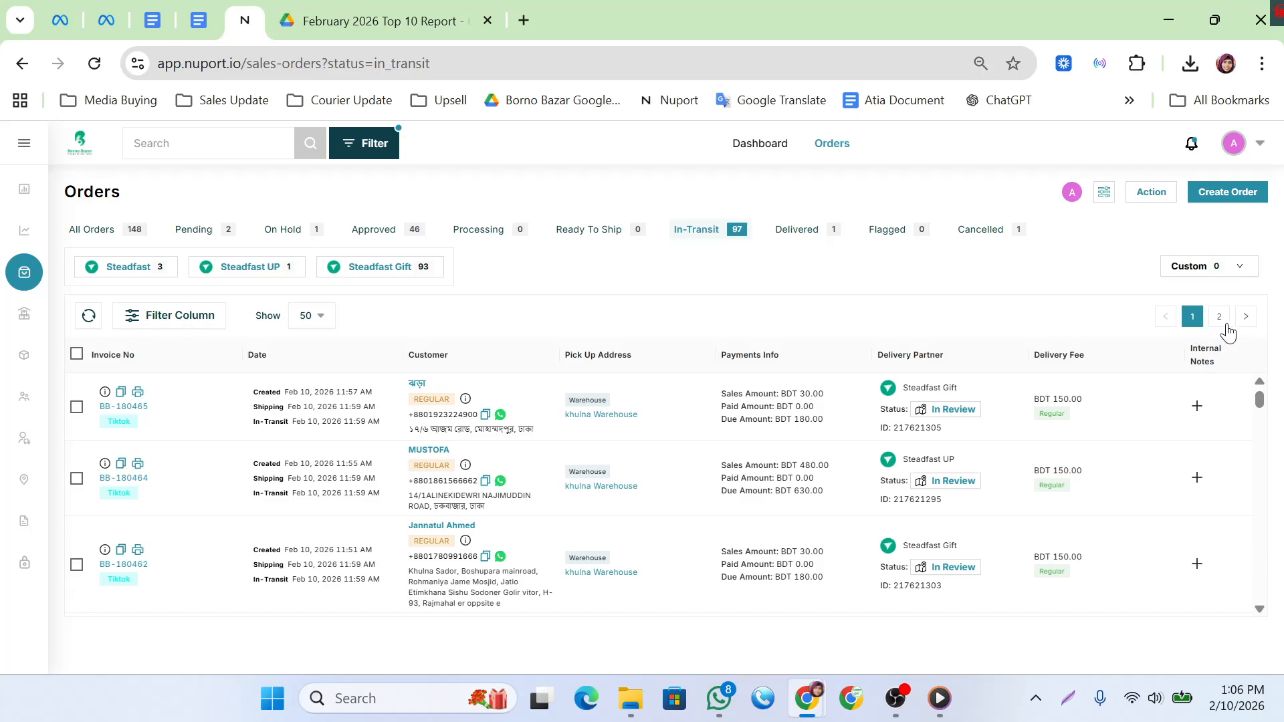
- Set the In-Transit order list to show 100 orders per page
mouse_move(731, 238)
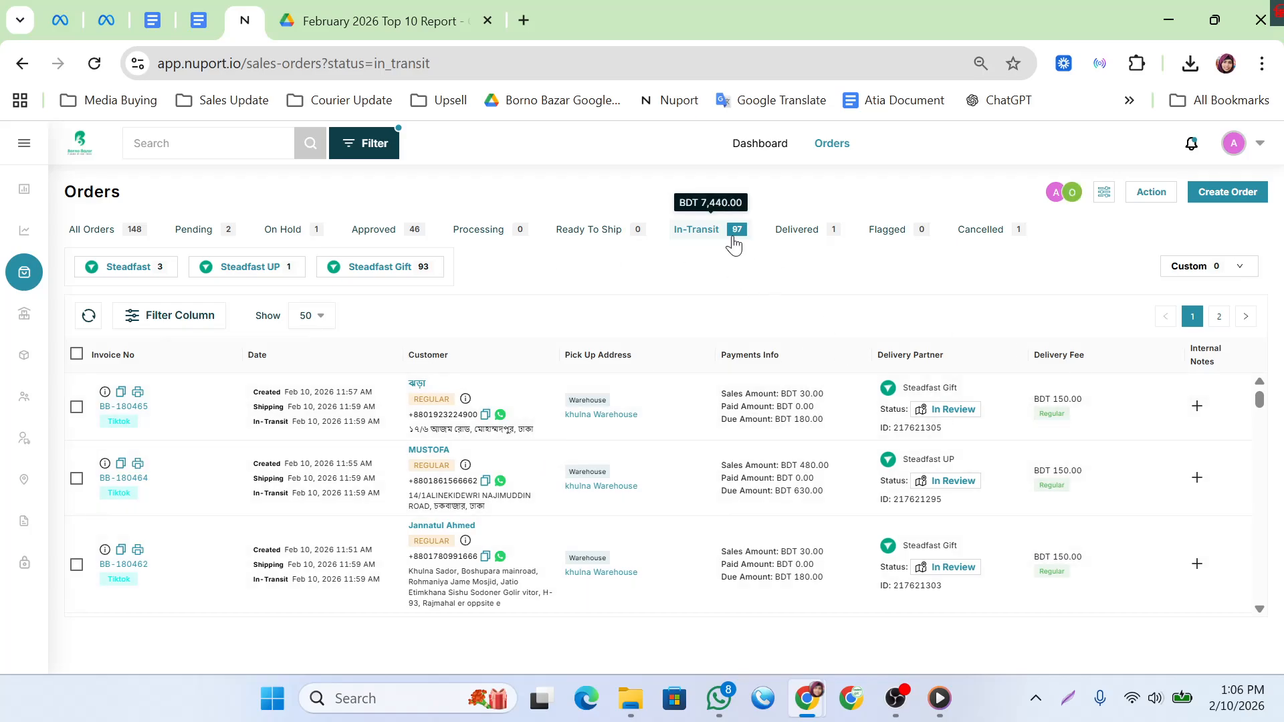
left_click(319, 321)
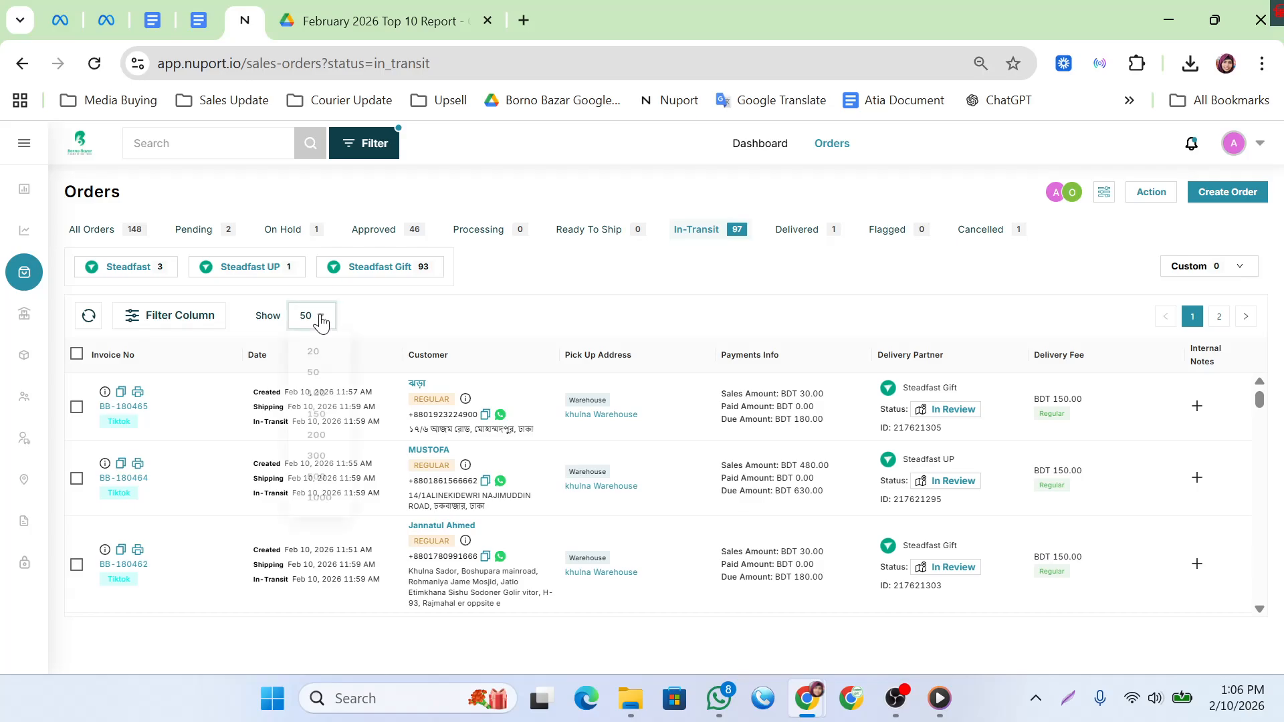
left_click(320, 402)
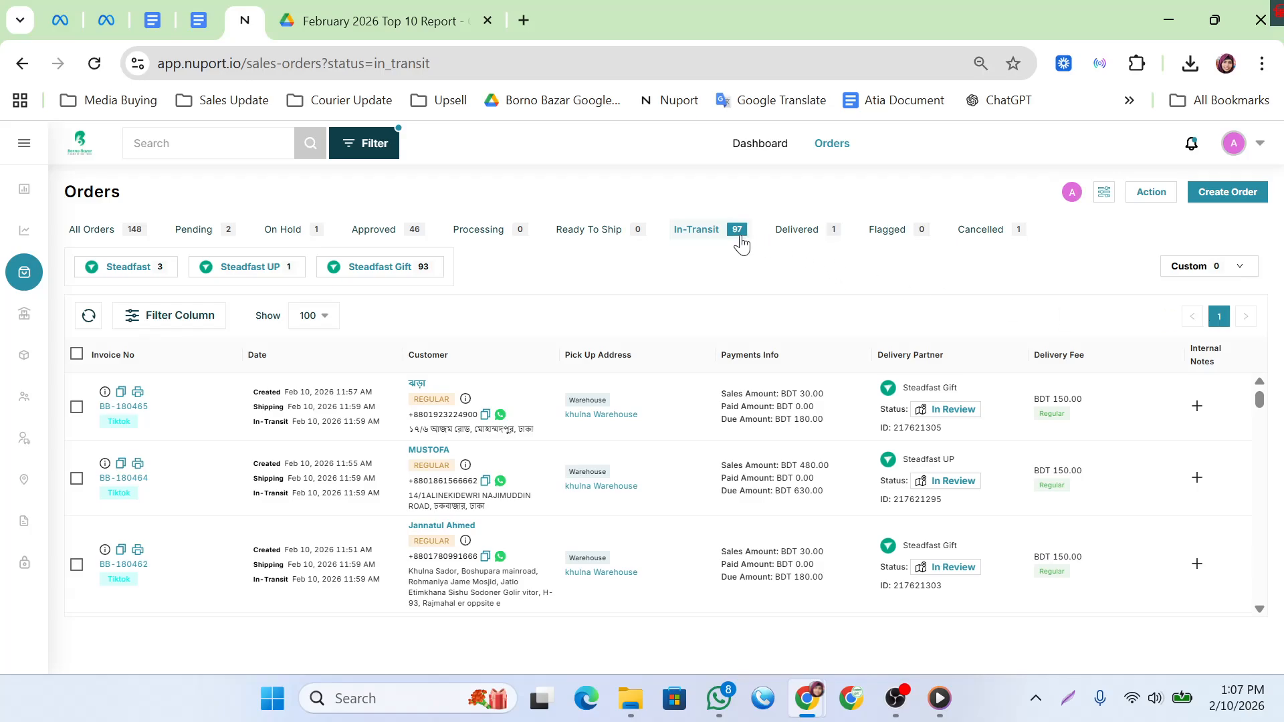
- Select all listed In-Transit orders and export them as a CSV file
mouse_move(736, 245)
scroll(348, 545, "down", 3)
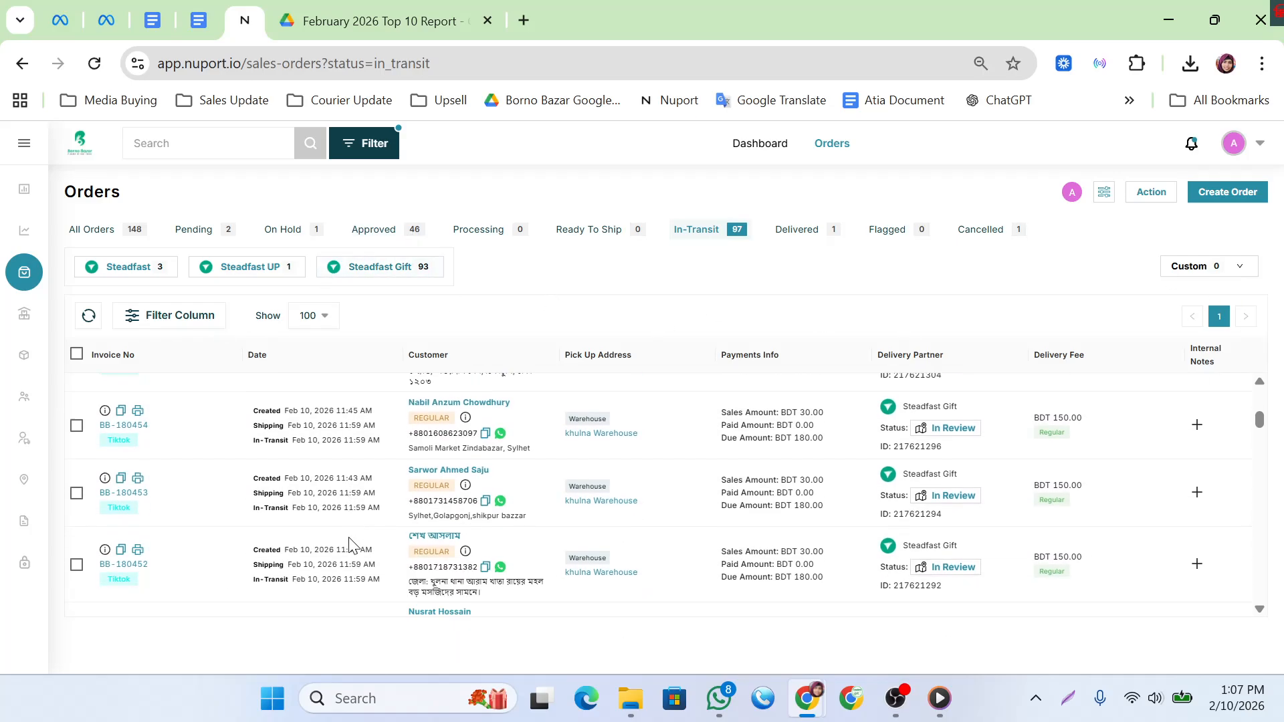
scroll(348, 545, "up", 3)
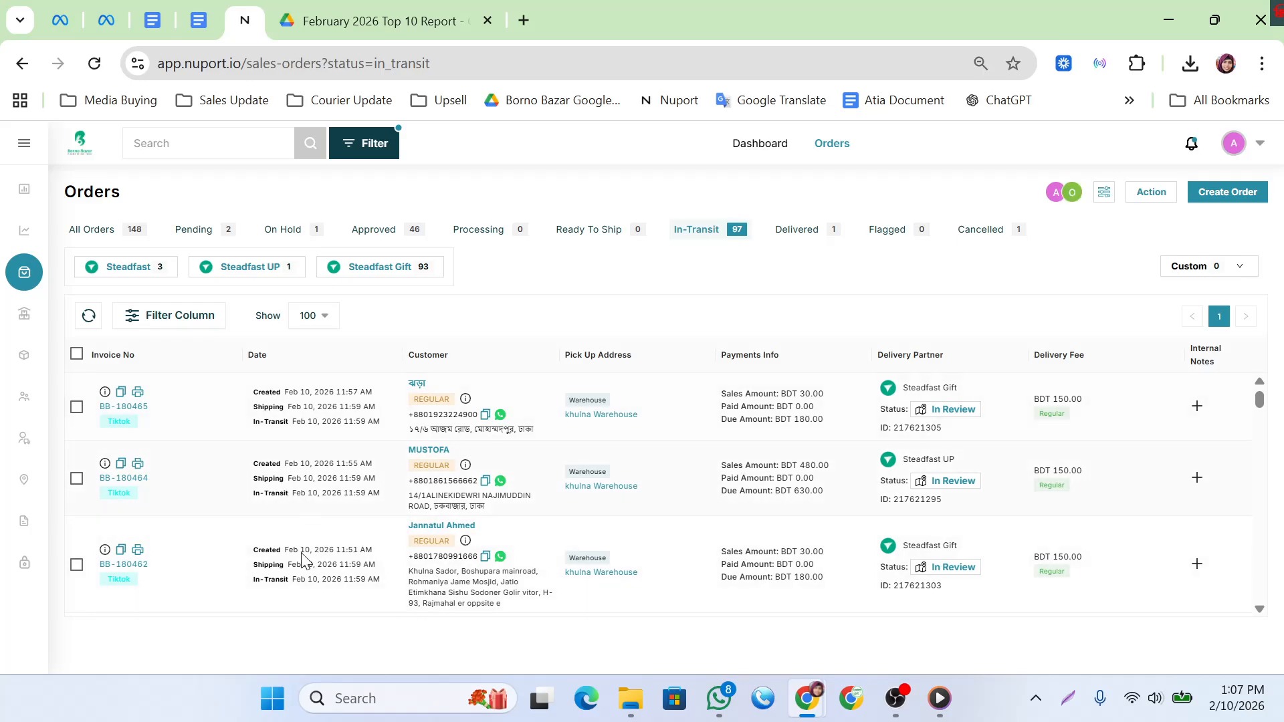
scroll(295, 589, "down", 10)
scroll(295, 592, "down", 3)
scroll(296, 592, "up", 4)
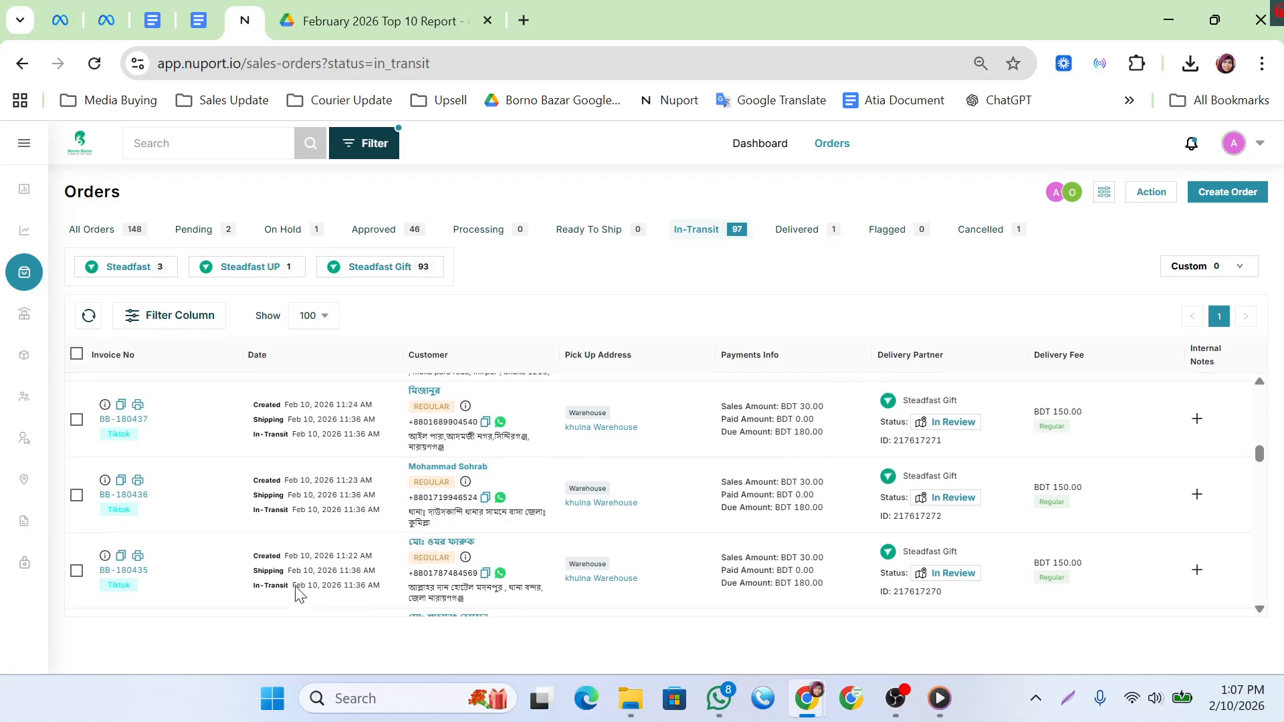
left_click(77, 355)
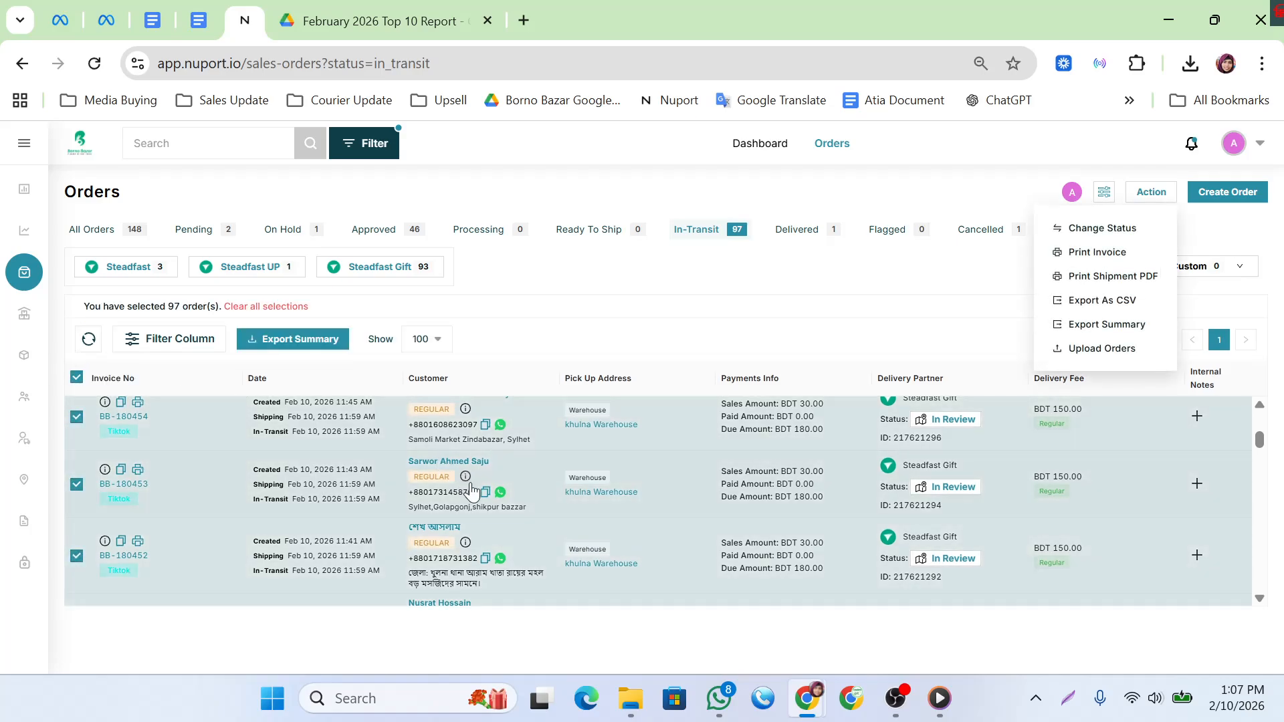
scroll(471, 482, "down", 10)
scroll(470, 483, "up", 5)
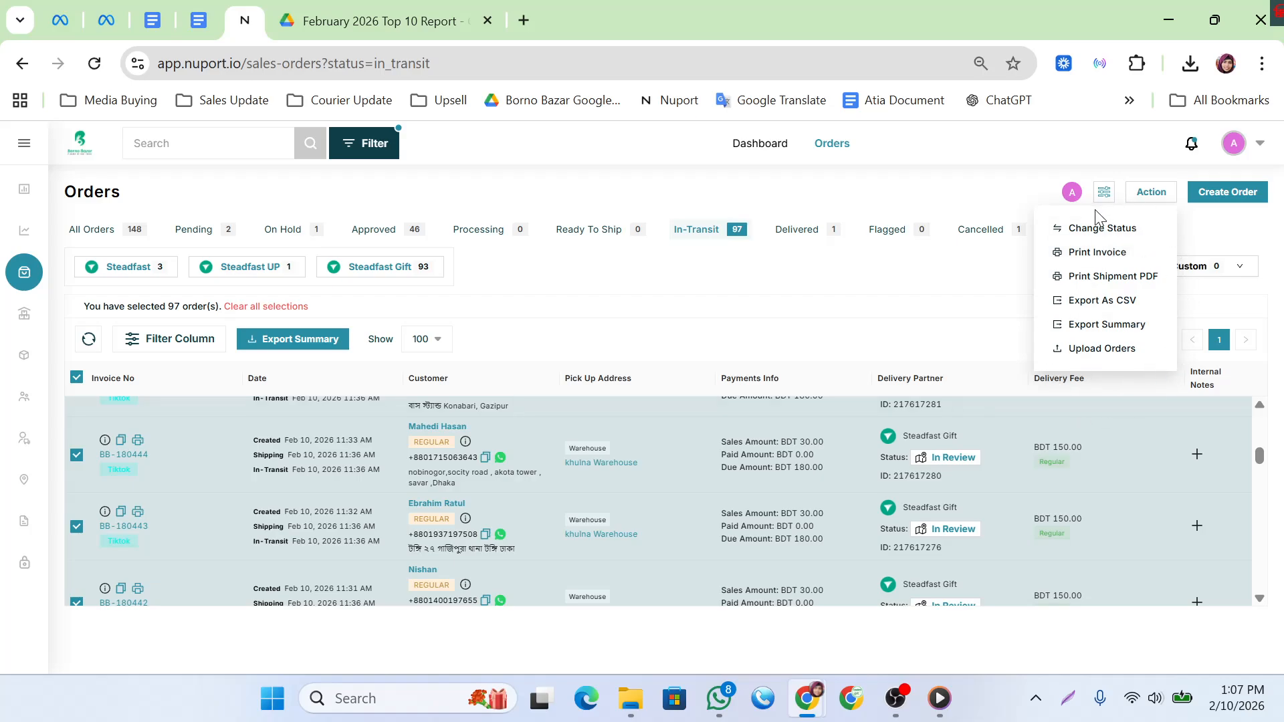
left_click(1121, 311)
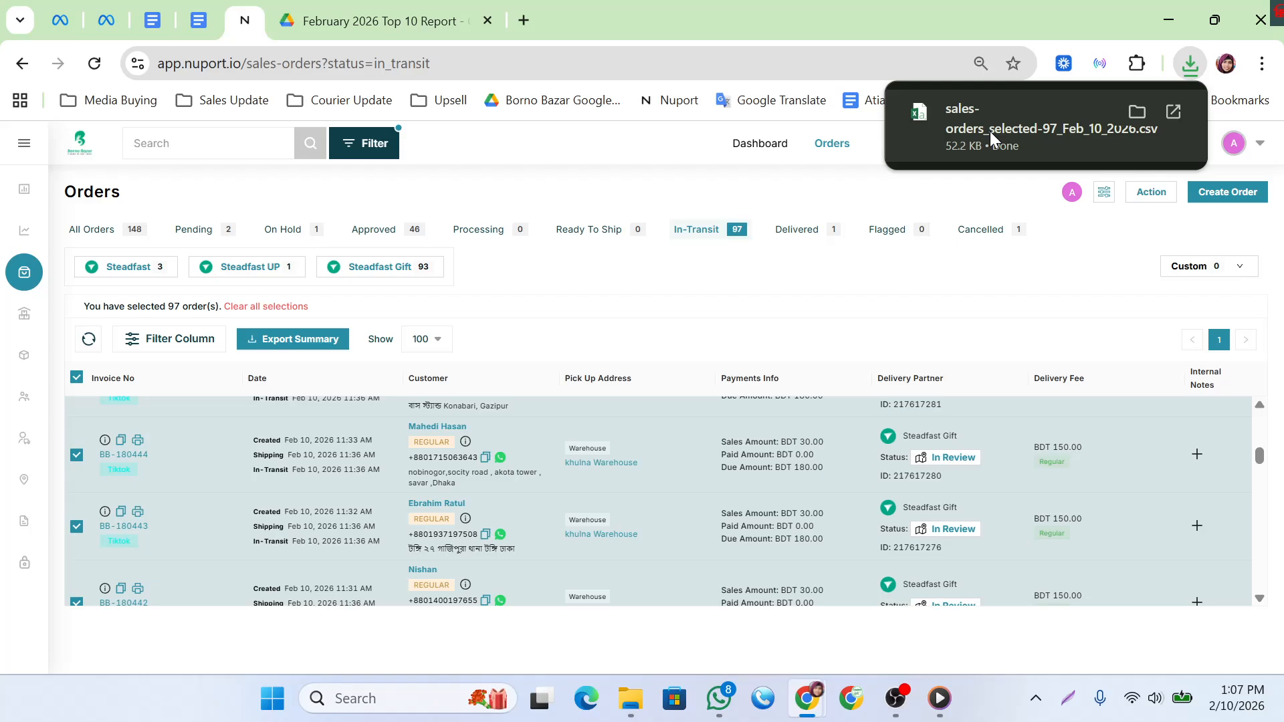
- Switch to Google Drive and upload the downloaded sales-orders_selected-97_Feb_10_2026.csv into the February 2026 Top 10 Report folder
left_click(359, 10)
scroll(470, 479, "down", 2)
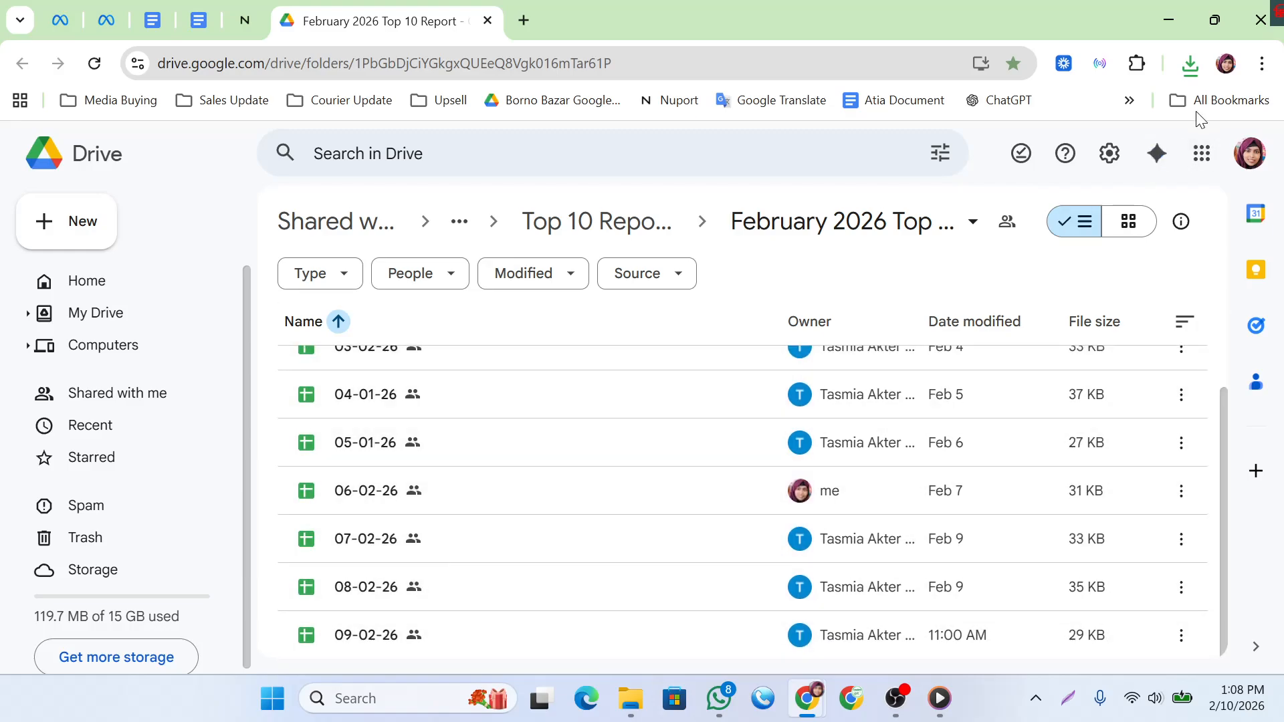
left_click(1191, 65)
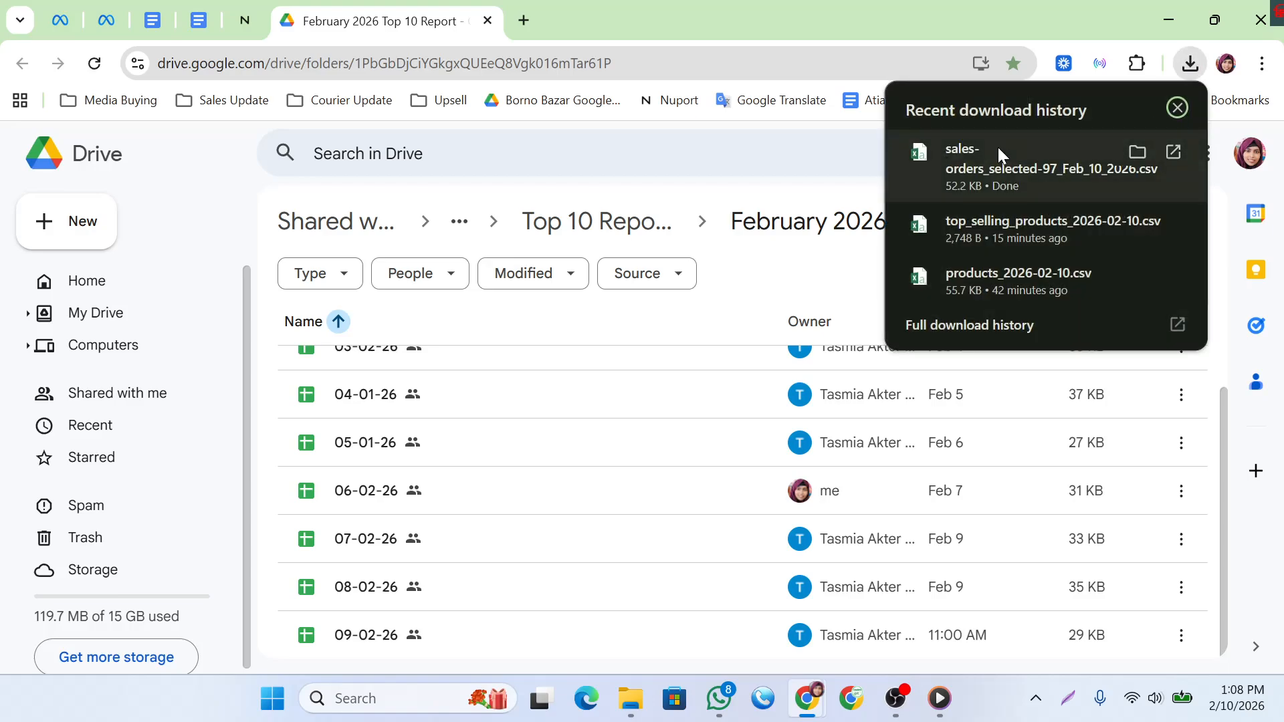
left_click_drag(974, 157, 464, 492)
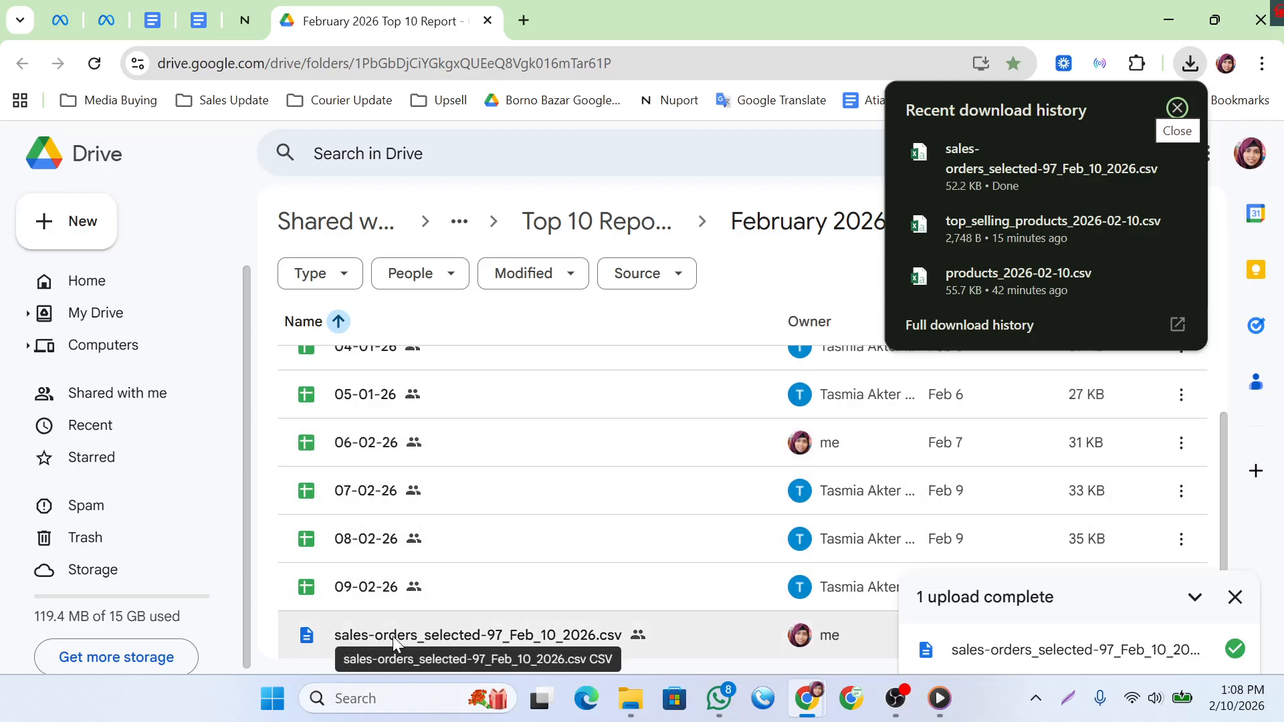
- Rename the uploaded sales-orders CSV file as 10-02-26 and dismiss the upload notice
right_click(430, 632)
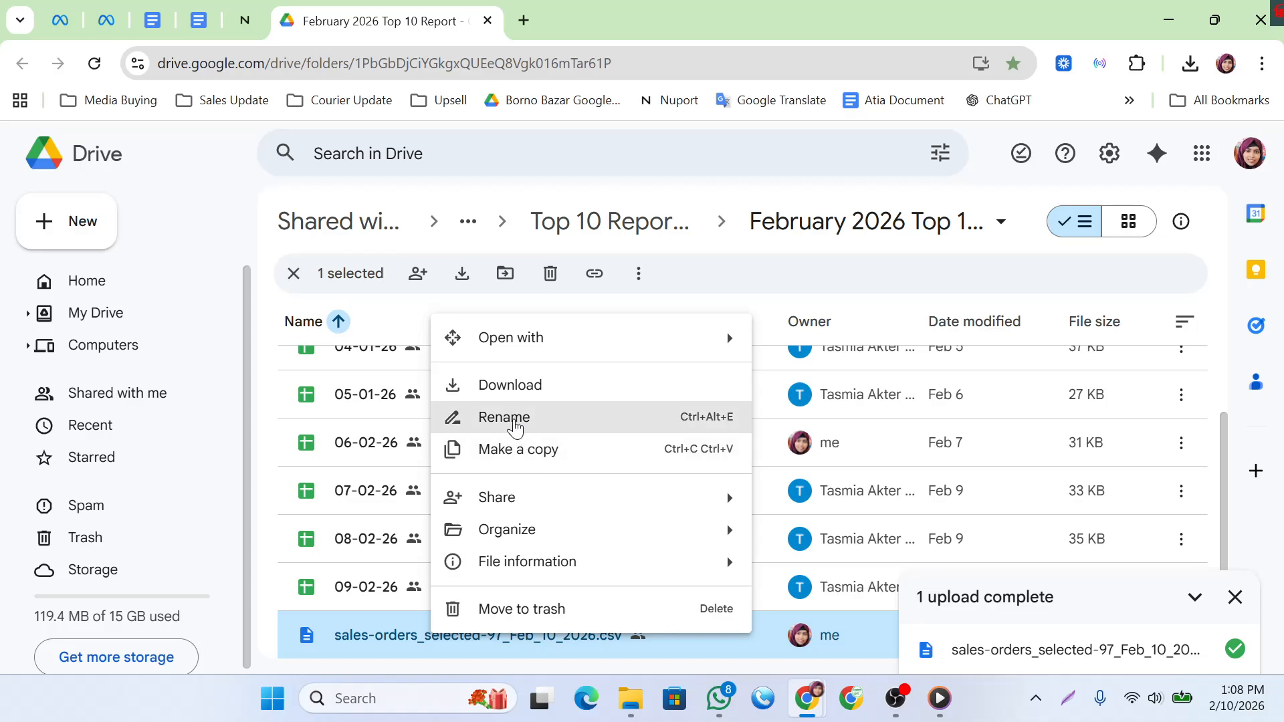
left_click(513, 418)
key("ctrl+a")
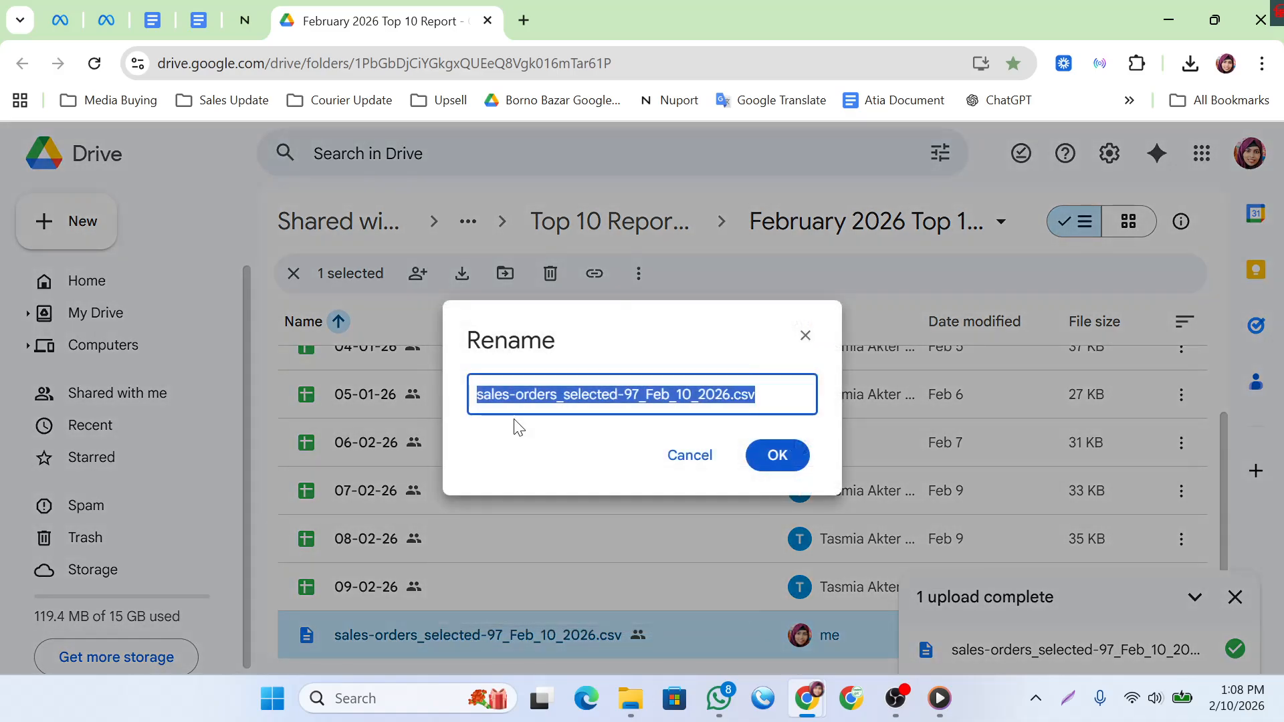
type("10-02-26")
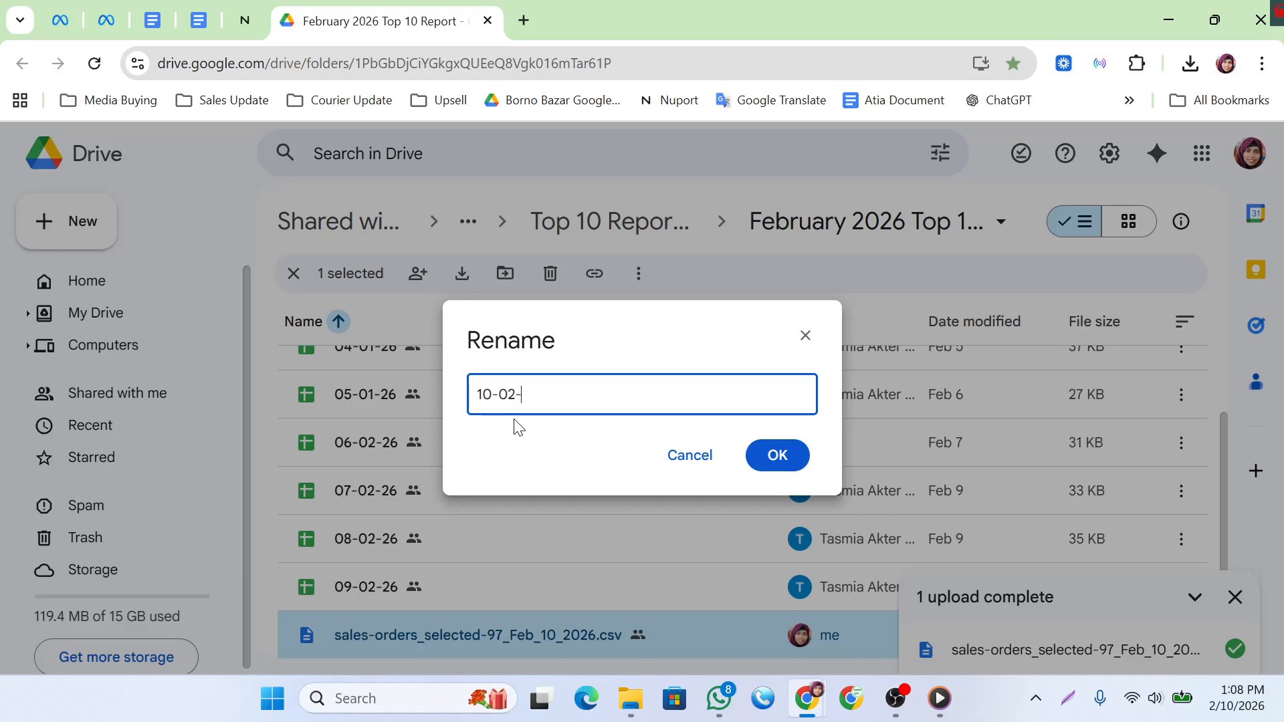
left_click(769, 449)
left_click(559, 618)
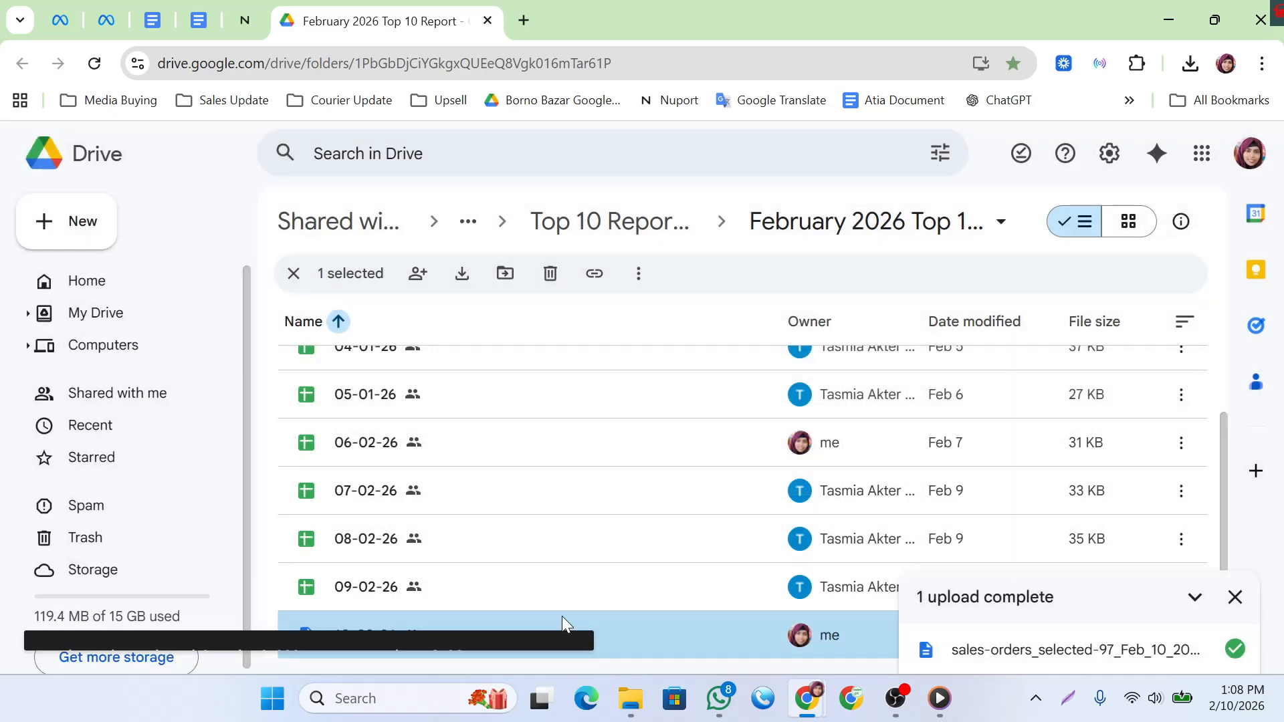
left_click(1235, 597)
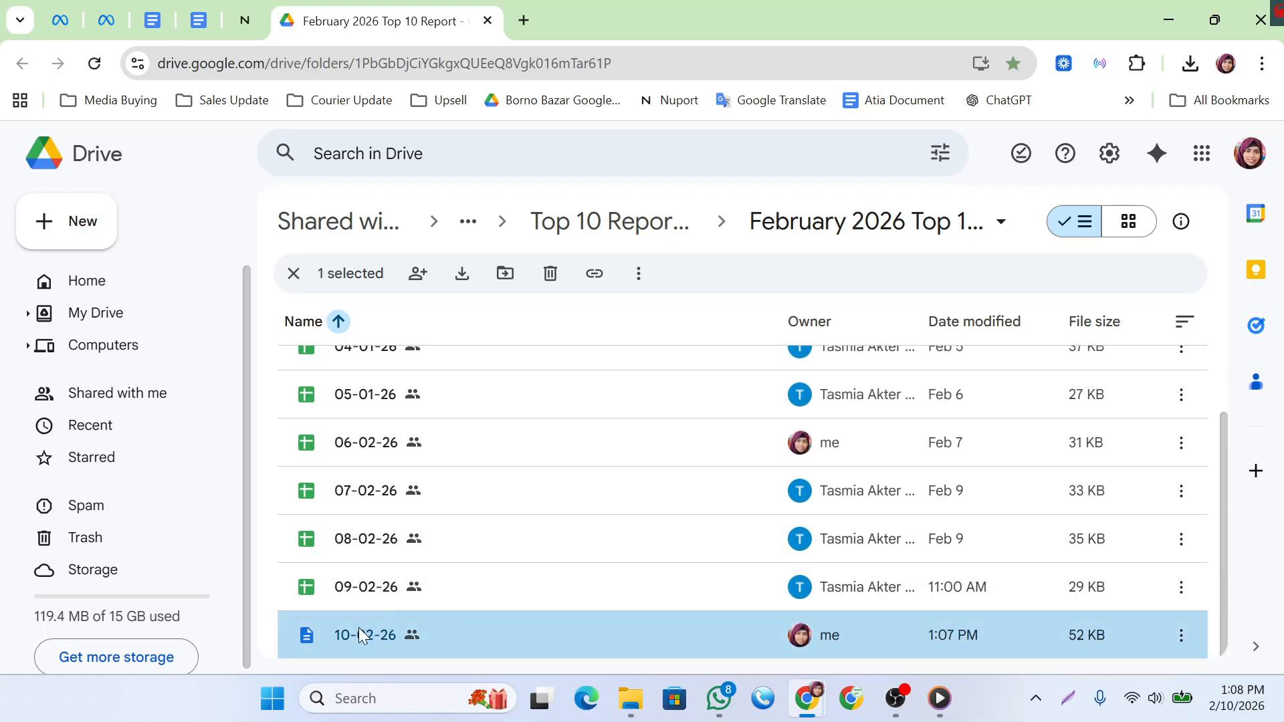
- Open the 10-02-26 file with Google Sheets
right_click(358, 634)
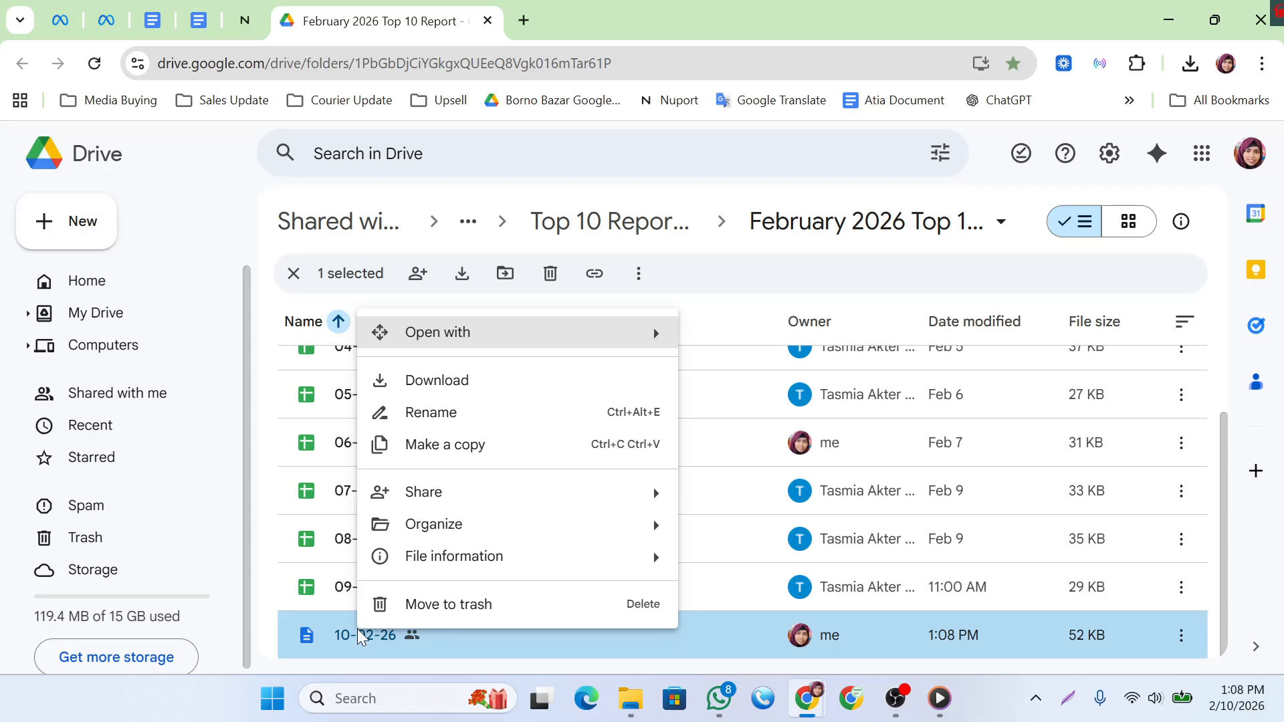
mouse_move(480, 348)
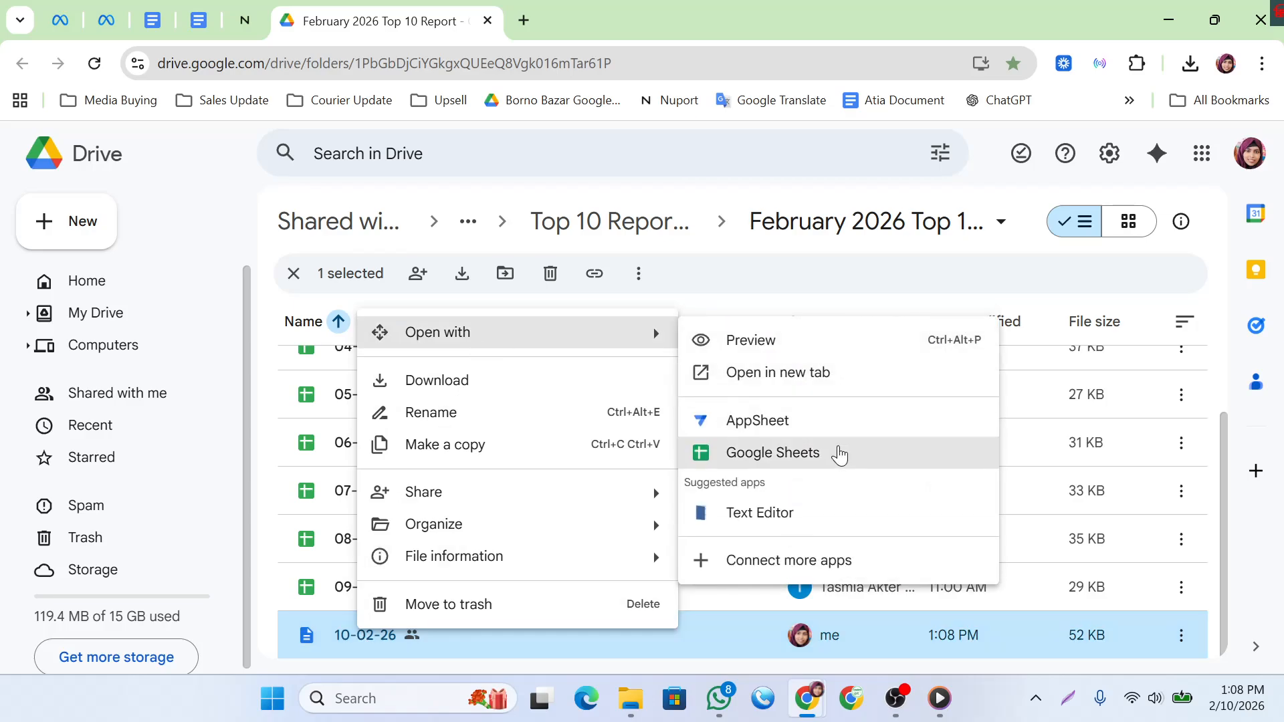
left_click(817, 457)
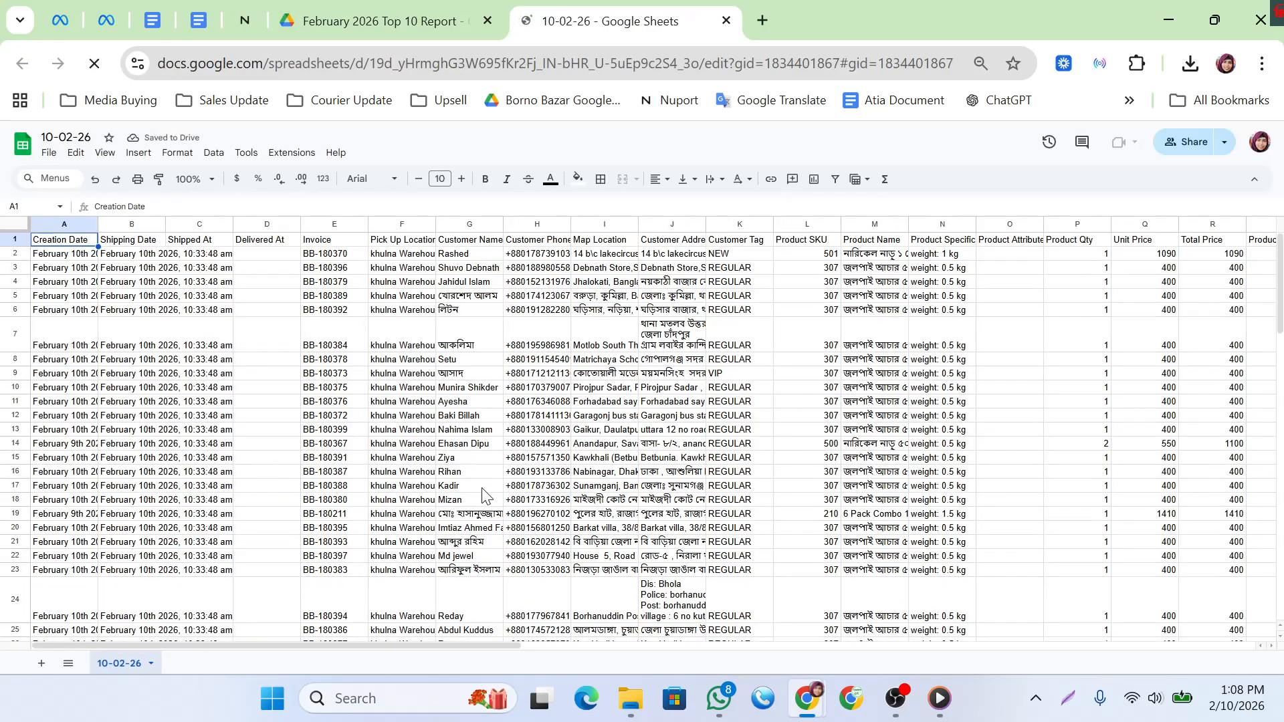
- Look through the sheet's order rows and compare them with the In-Transit order list in Nuport
scroll(485, 496, "down", 15)
scroll(484, 496, "down", 20)
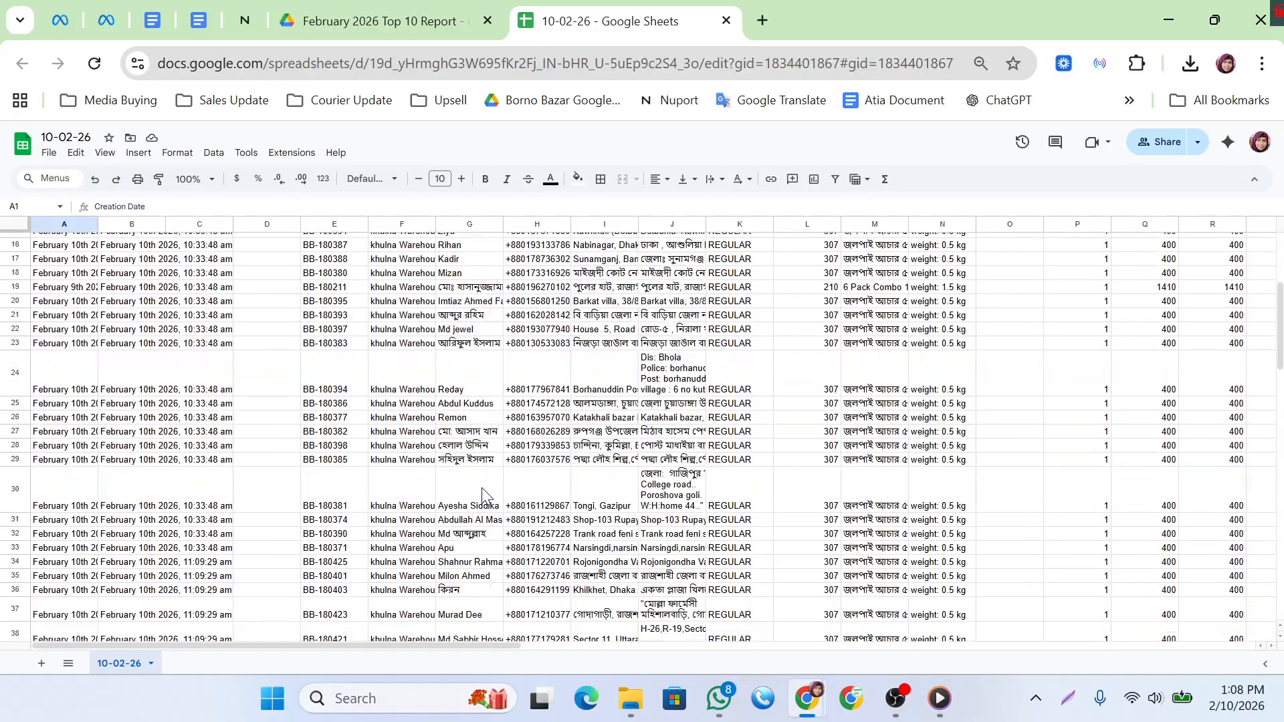
scroll(484, 497, "up", 20)
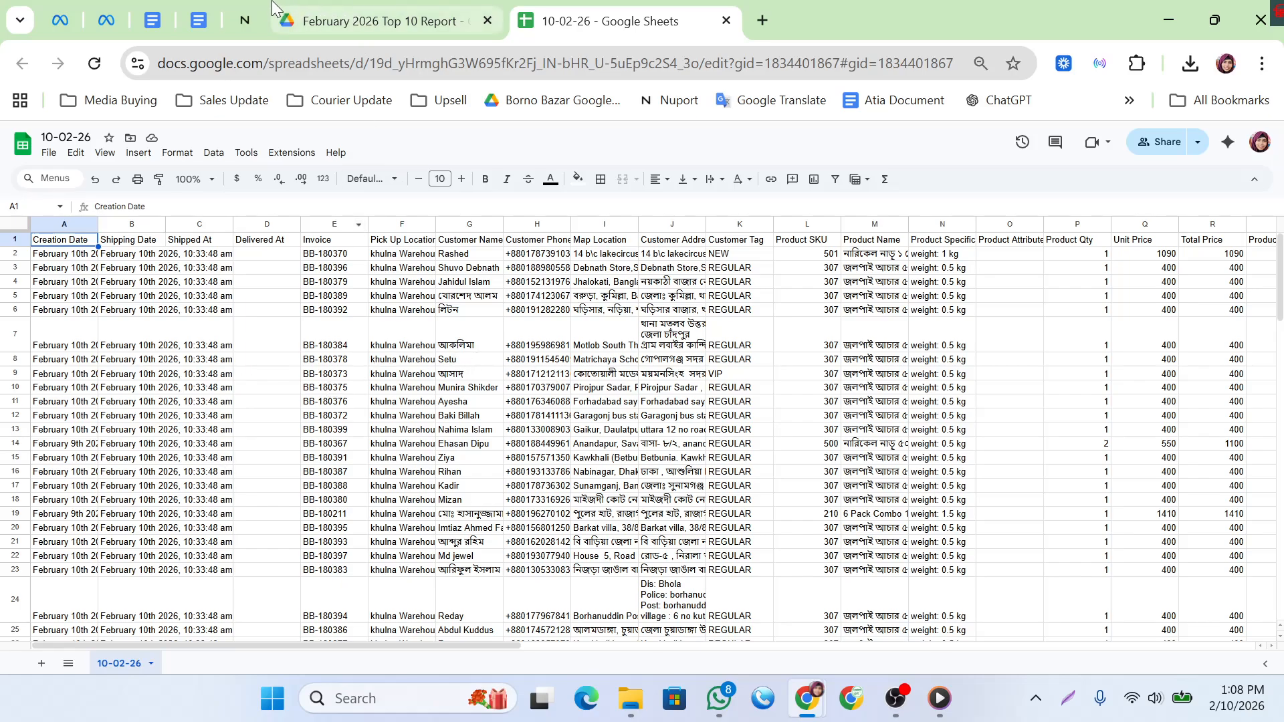
left_click(245, 20)
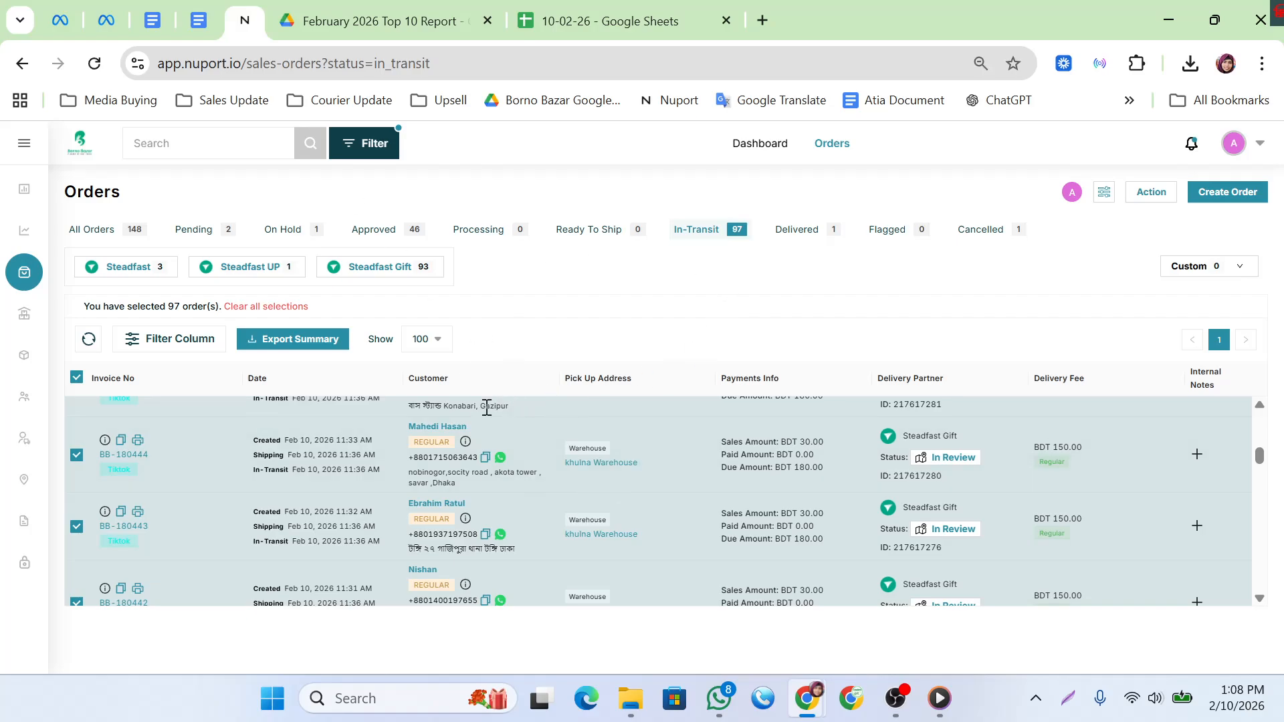
scroll(475, 450, "down", 3)
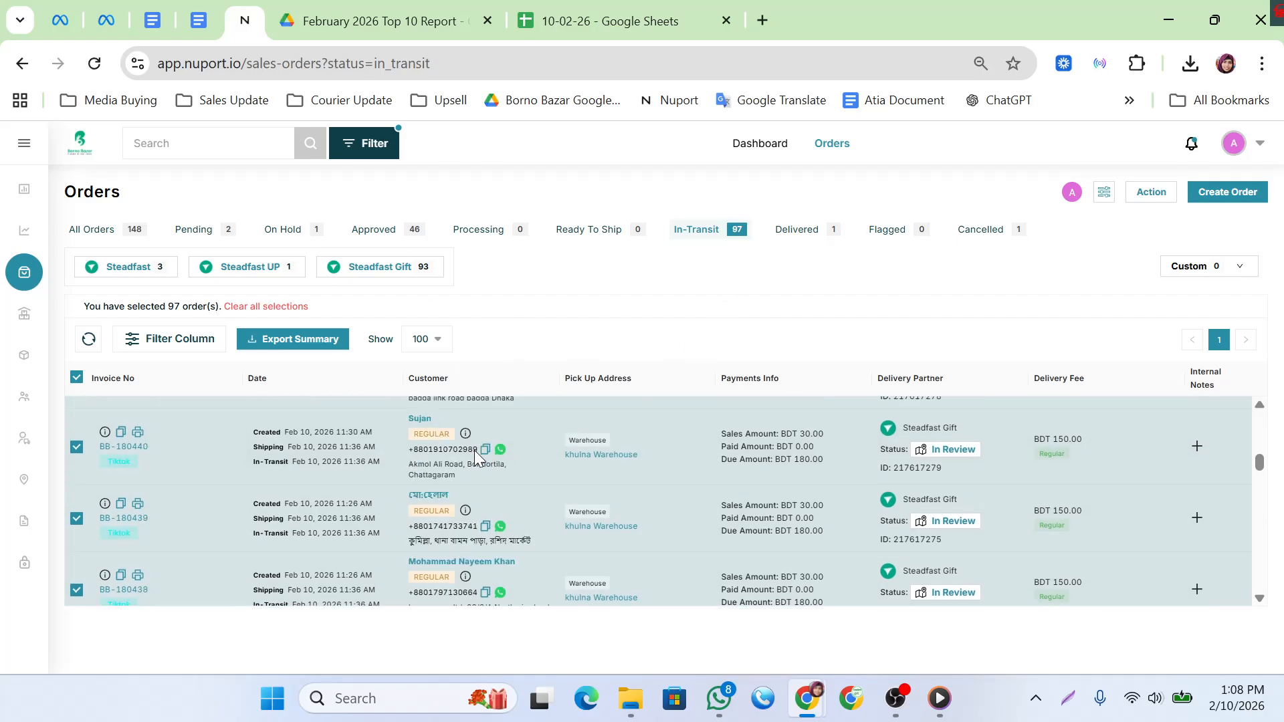
left_click(612, 10)
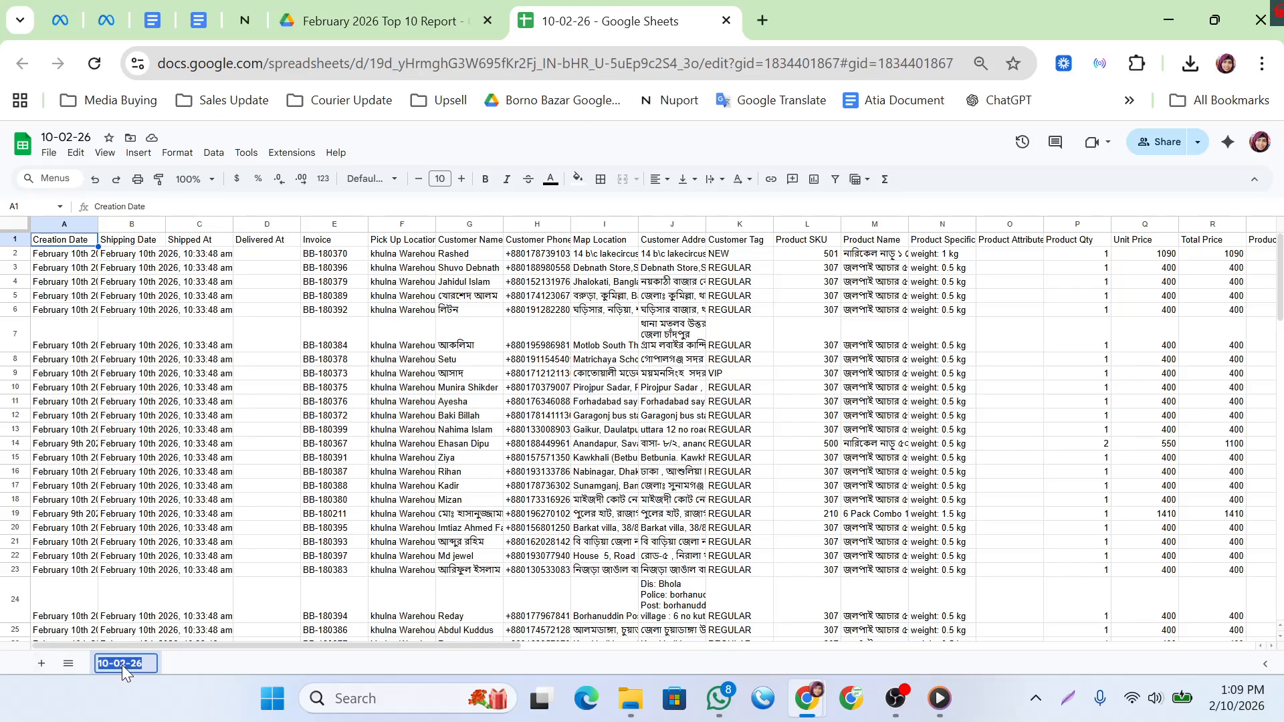
- Rename the 10-02-26 sheet tab as main and look over its rows
type("main")
left_click(197, 392)
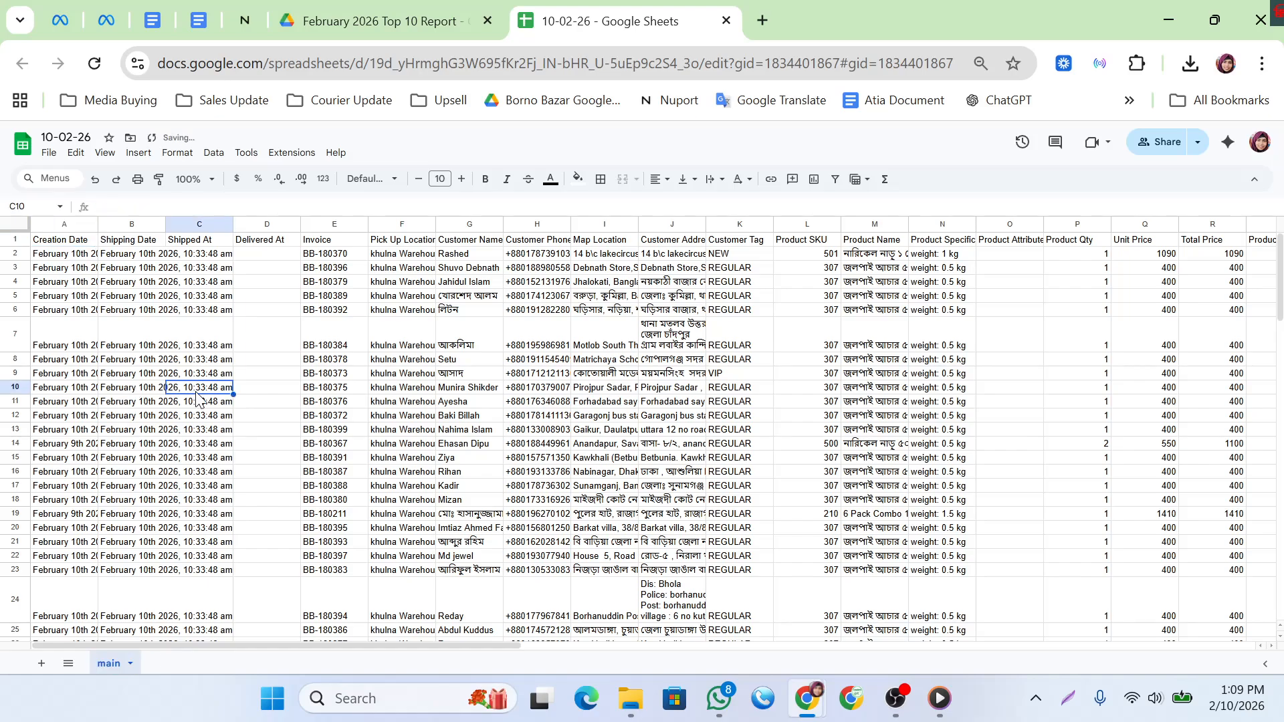
scroll(271, 520, "down", 10)
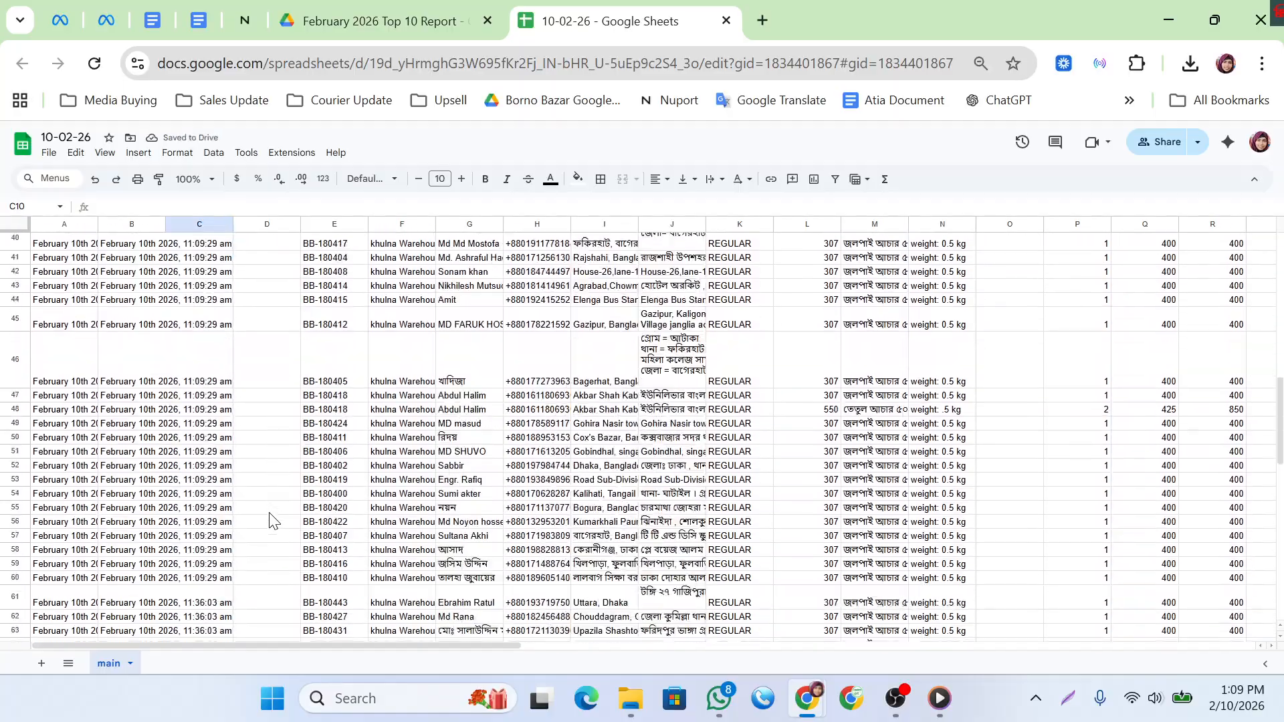
scroll(271, 520, "up", 10)
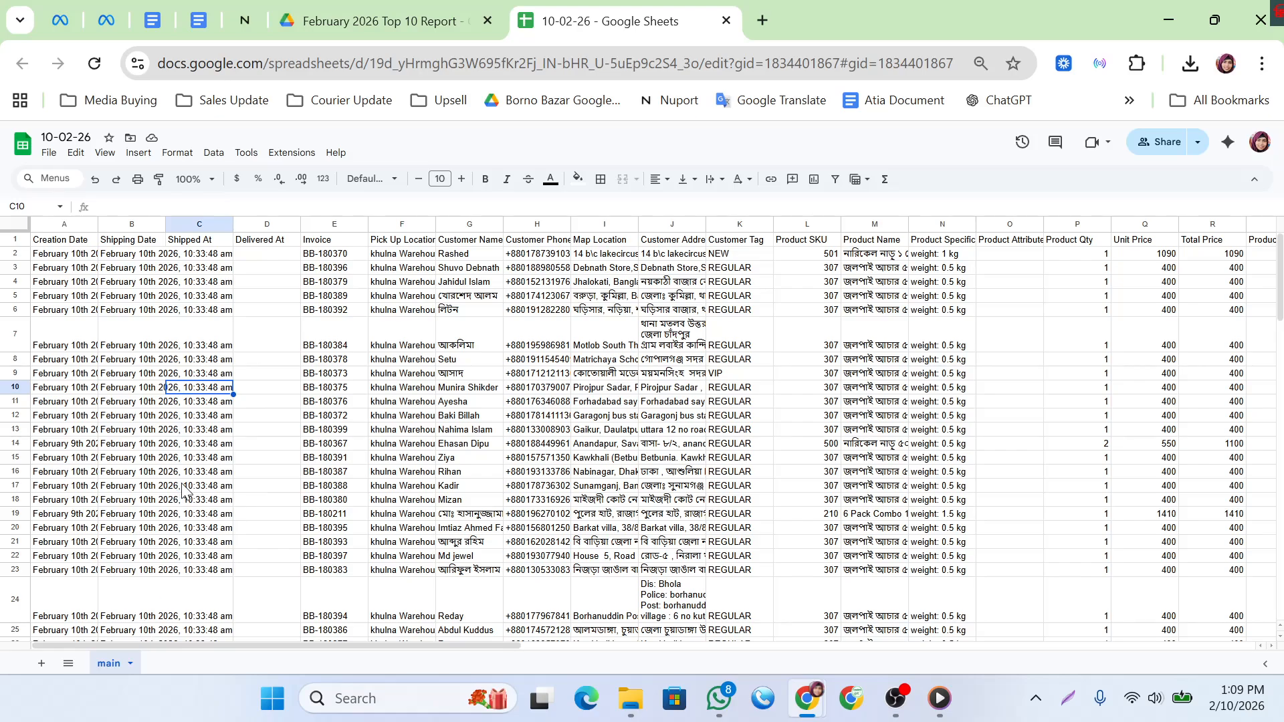
- Duplicate the main sheet within the spreadsheet and look across the copy's columns
right_click(106, 665)
left_click(133, 462)
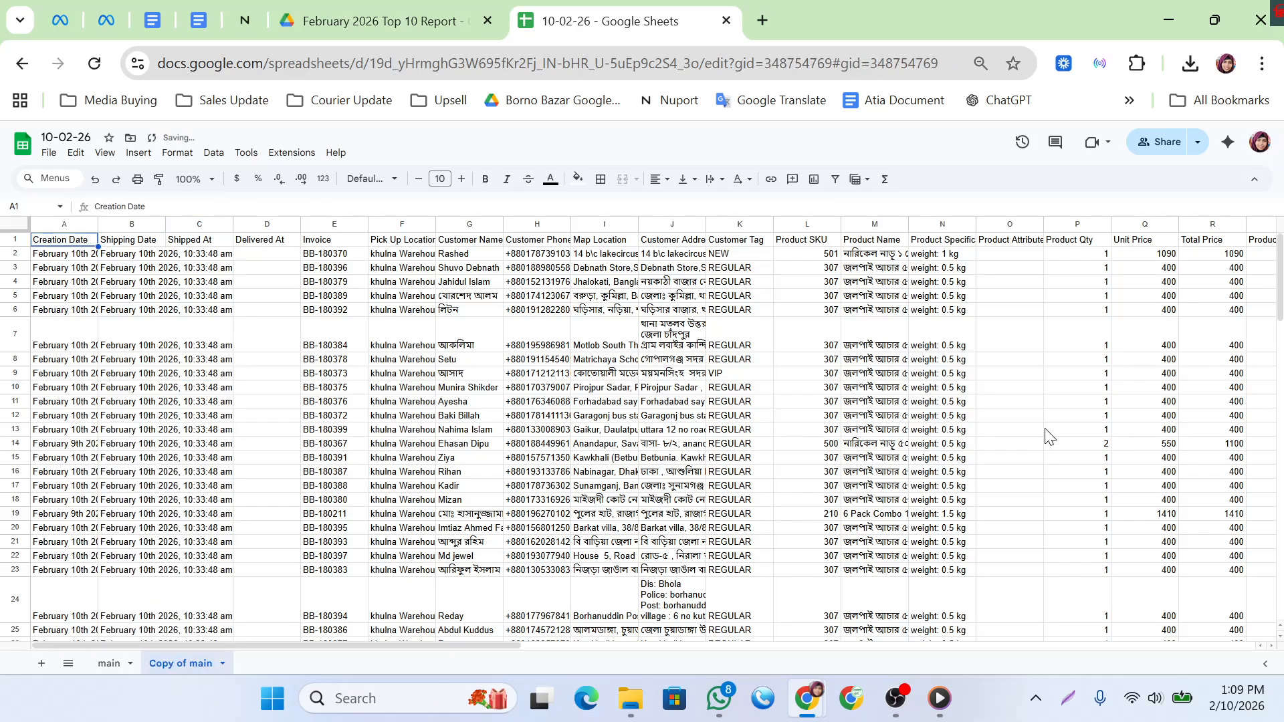
scroll(1047, 435, "right", 10)
scroll(1047, 436, "left", 10)
left_click(338, 444)
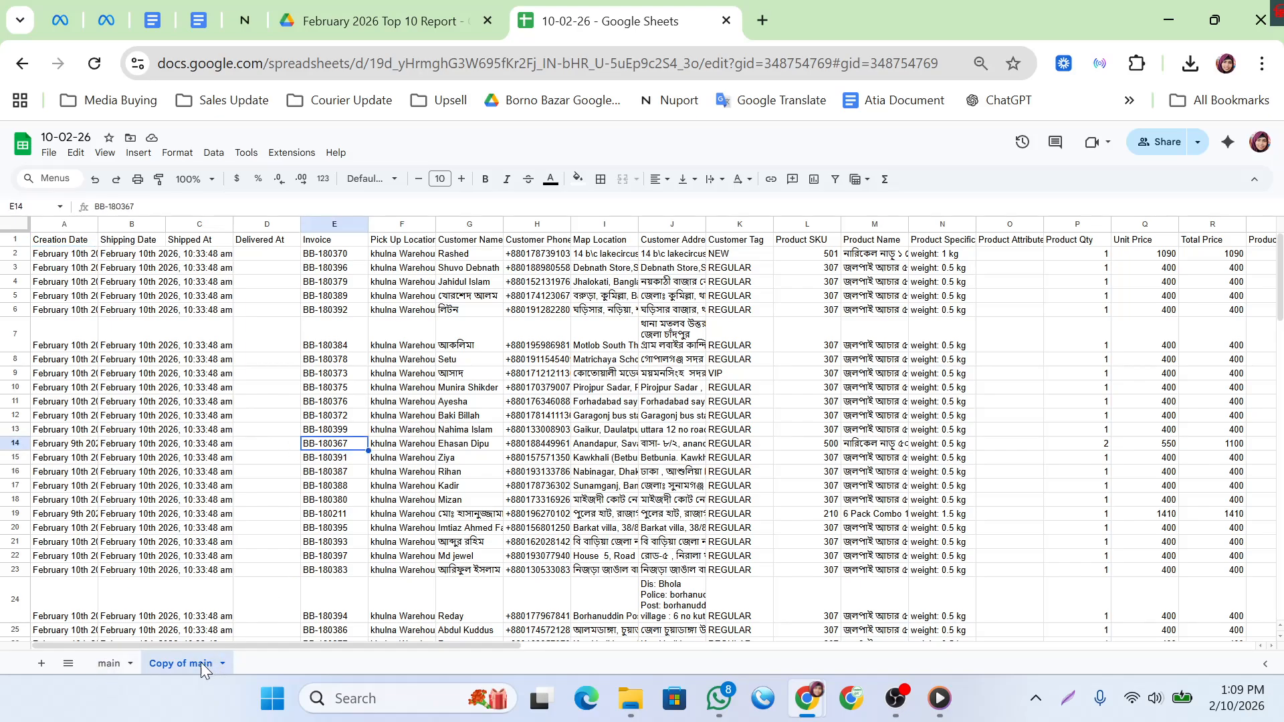
- Rename the copied sheet as Upsell
double_click(183, 663)
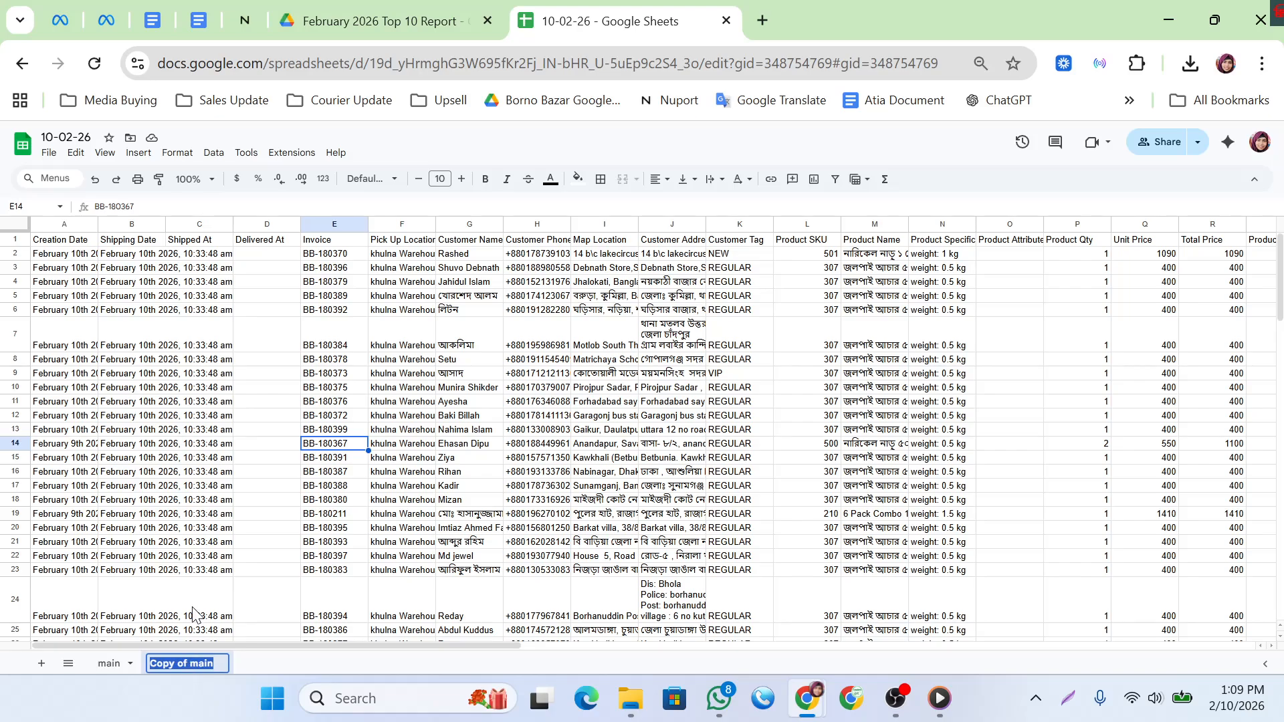
type("Upse")
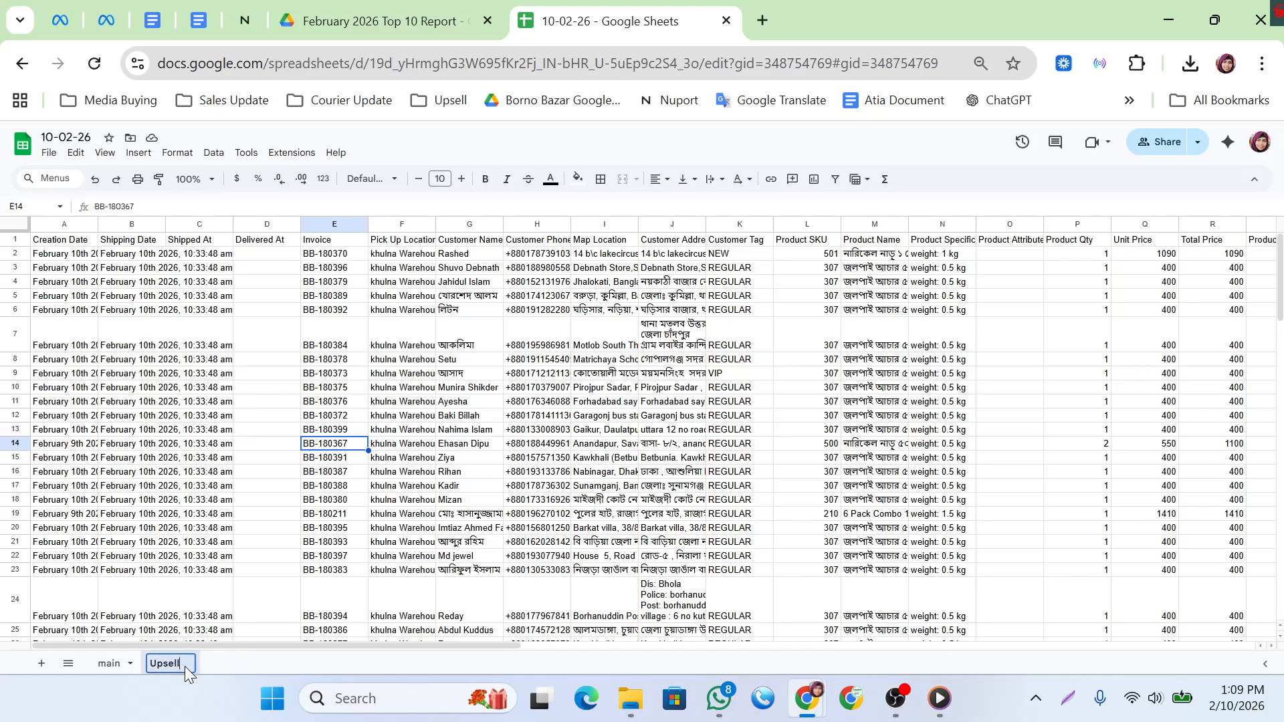
type("ll")
left_click(289, 534)
- Delete columns A through L, Creation Date to Product SKU, from the Upsell sheet
left_click(274, 361)
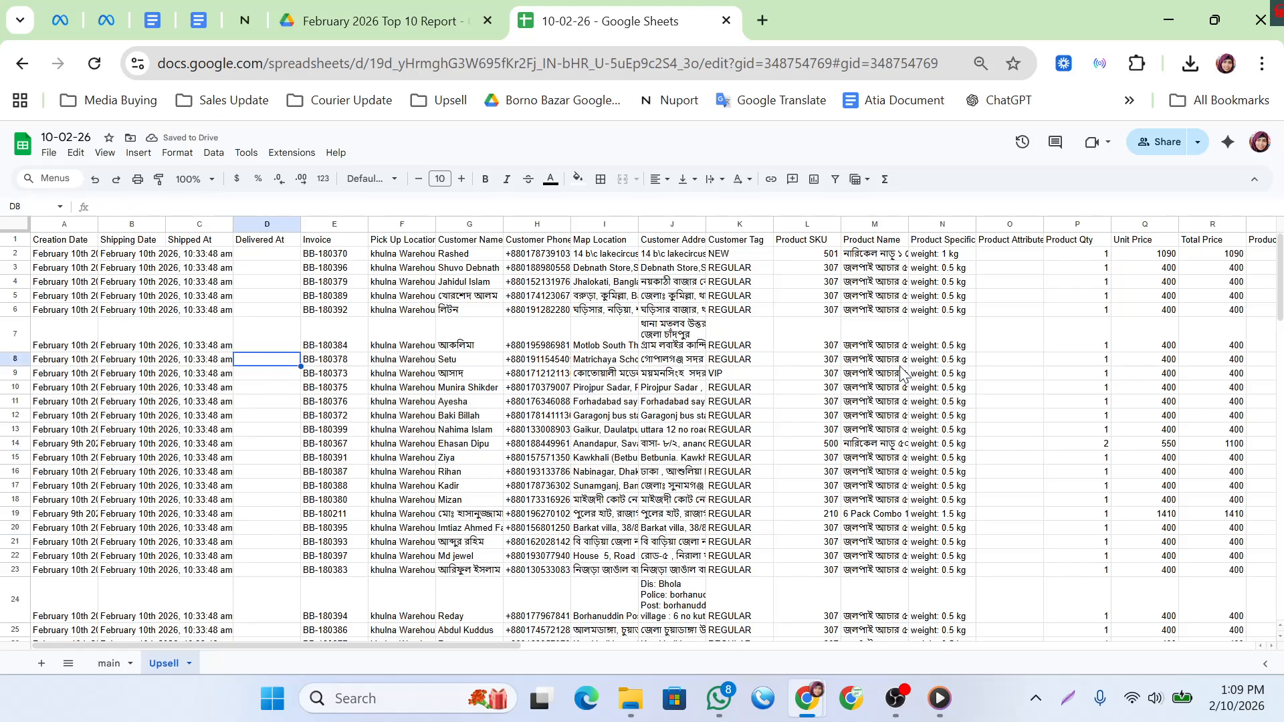
left_click(799, 334)
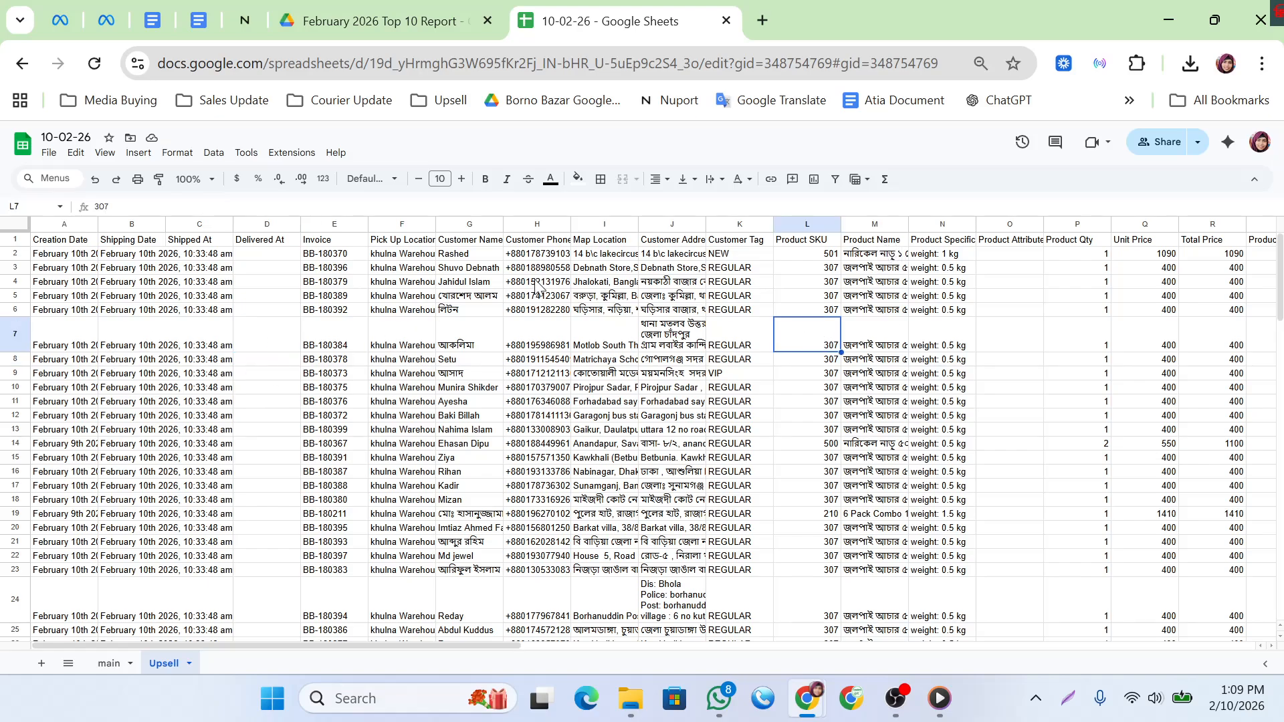
left_click(405, 405)
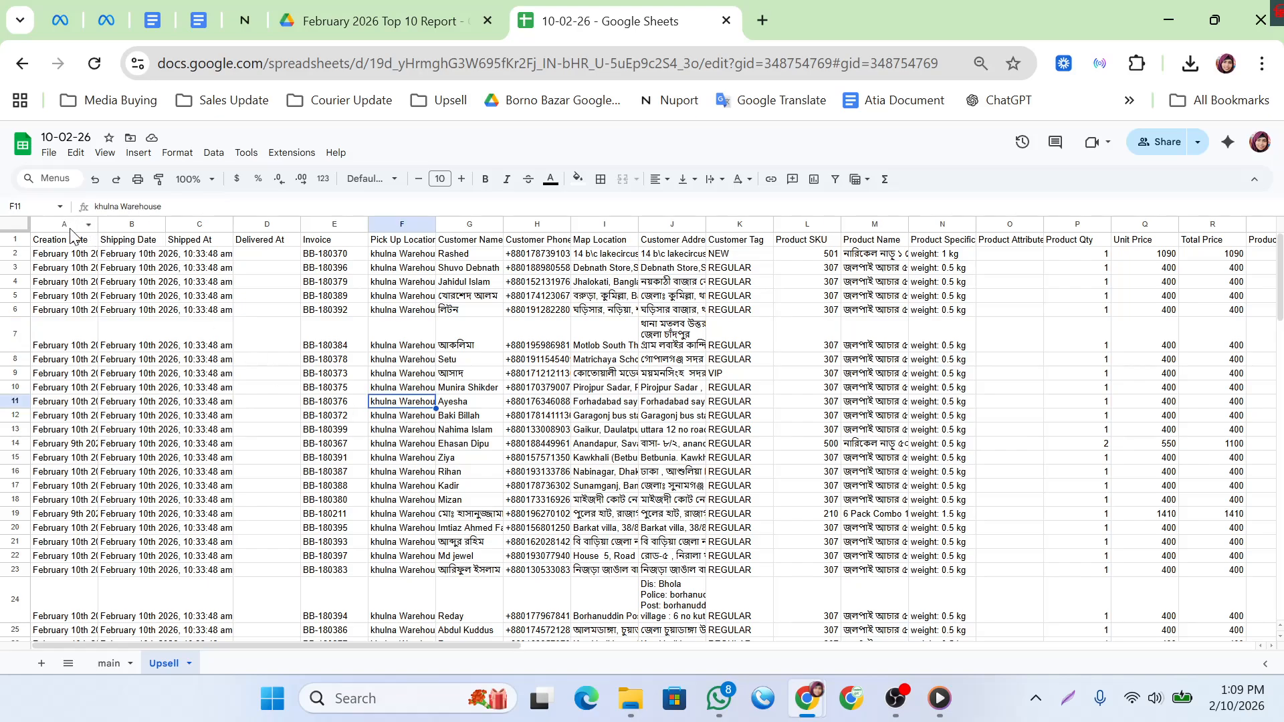
left_click_drag(67, 224, 200, 225)
left_click_drag(265, 263, 783, 327)
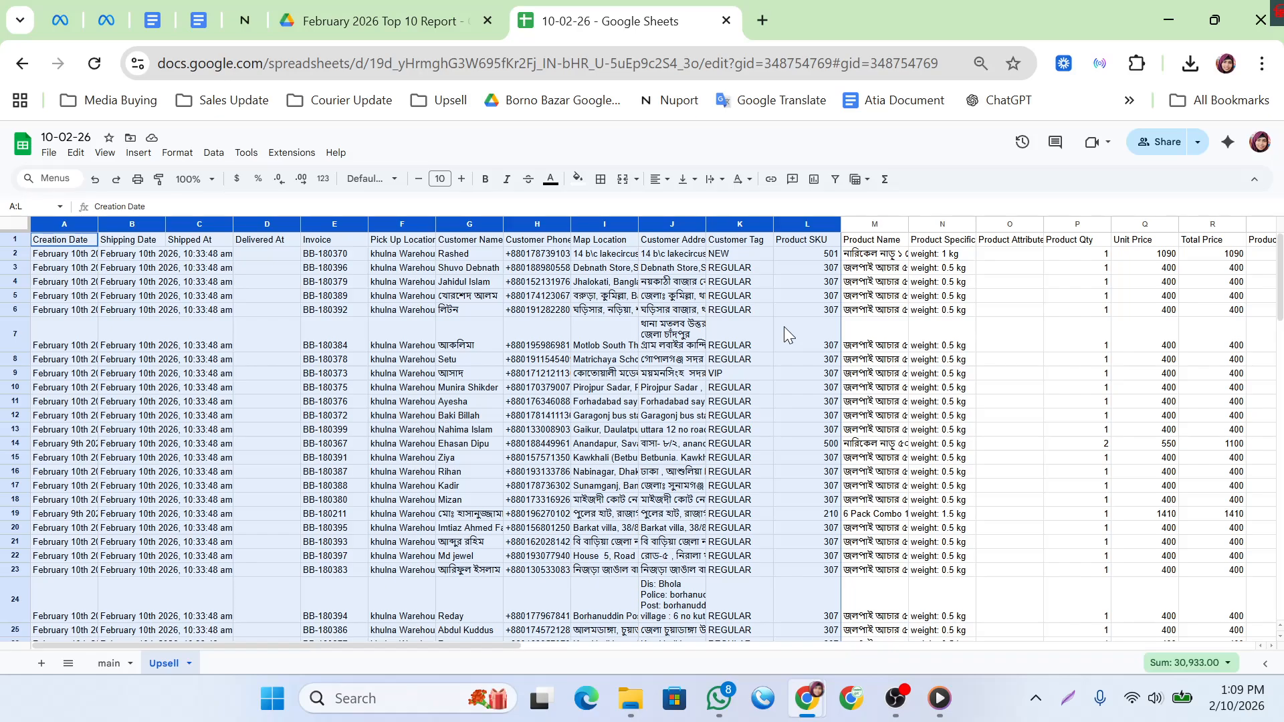
right_click(400, 343)
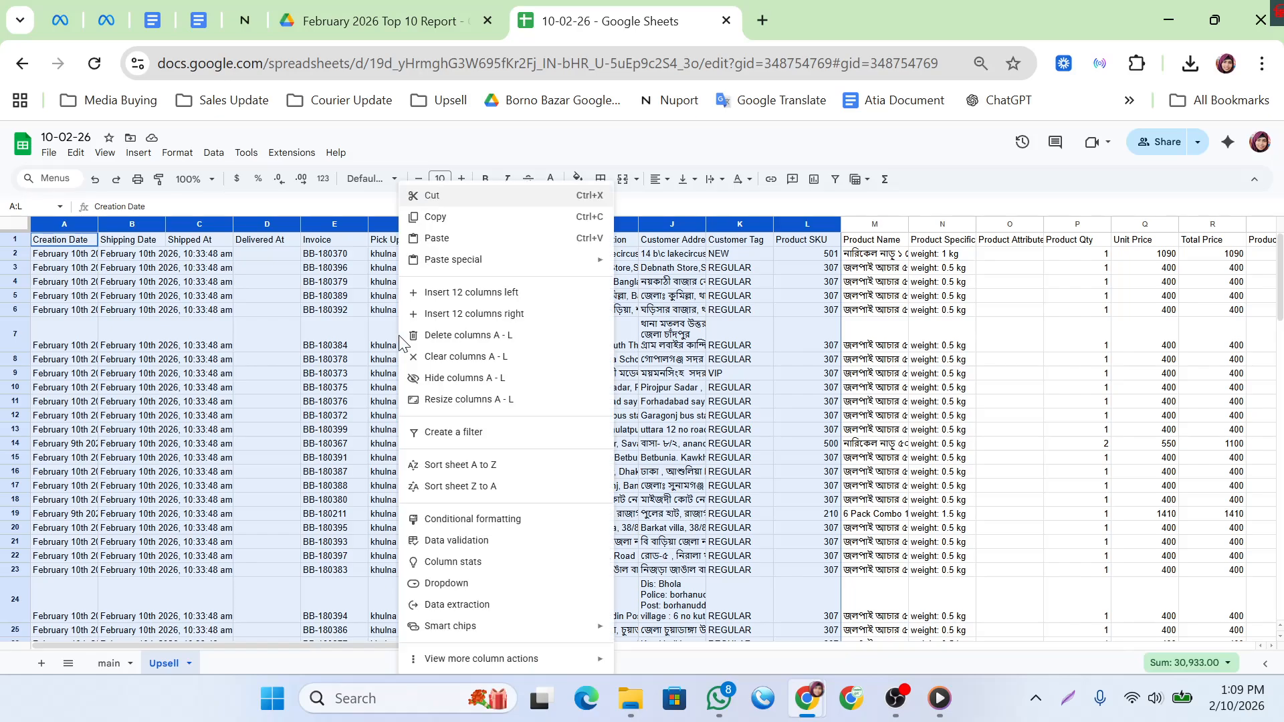
left_click(444, 335)
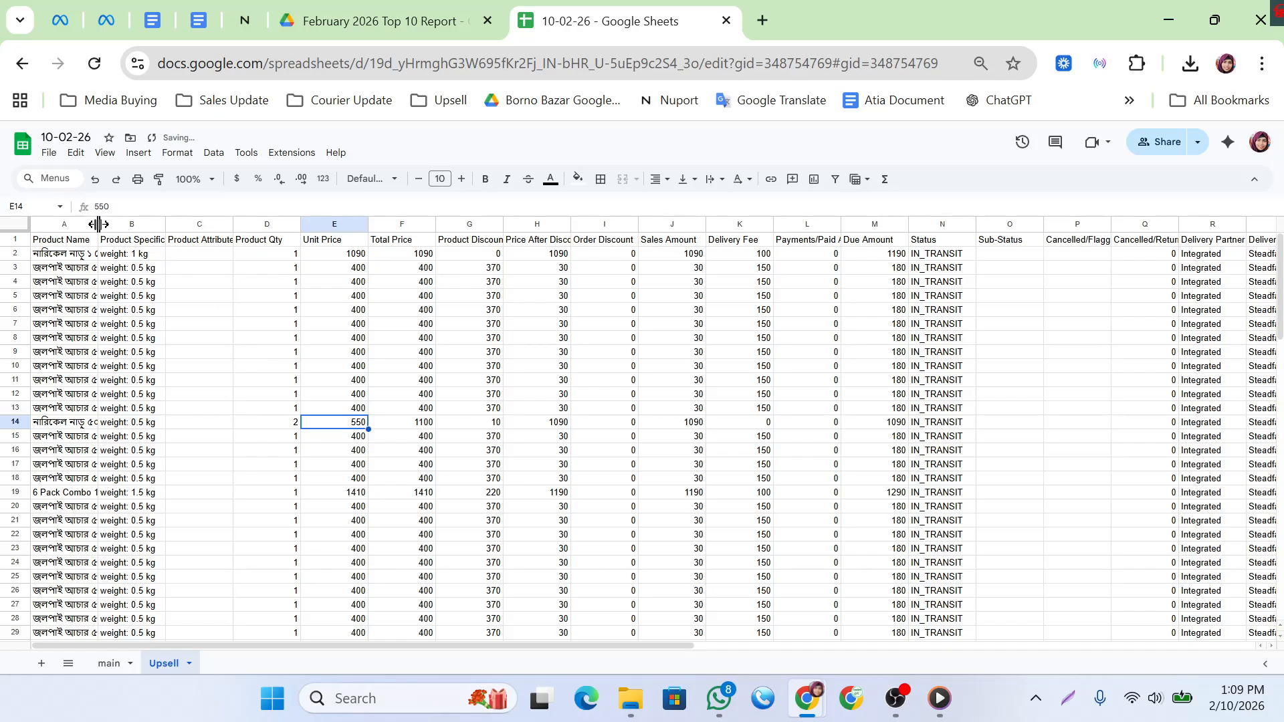
- Widen the Product Name and Product Specifications columns so their full contents can be read
left_click_drag(98, 224, 264, 224)
left_click(221, 425)
left_click(227, 284)
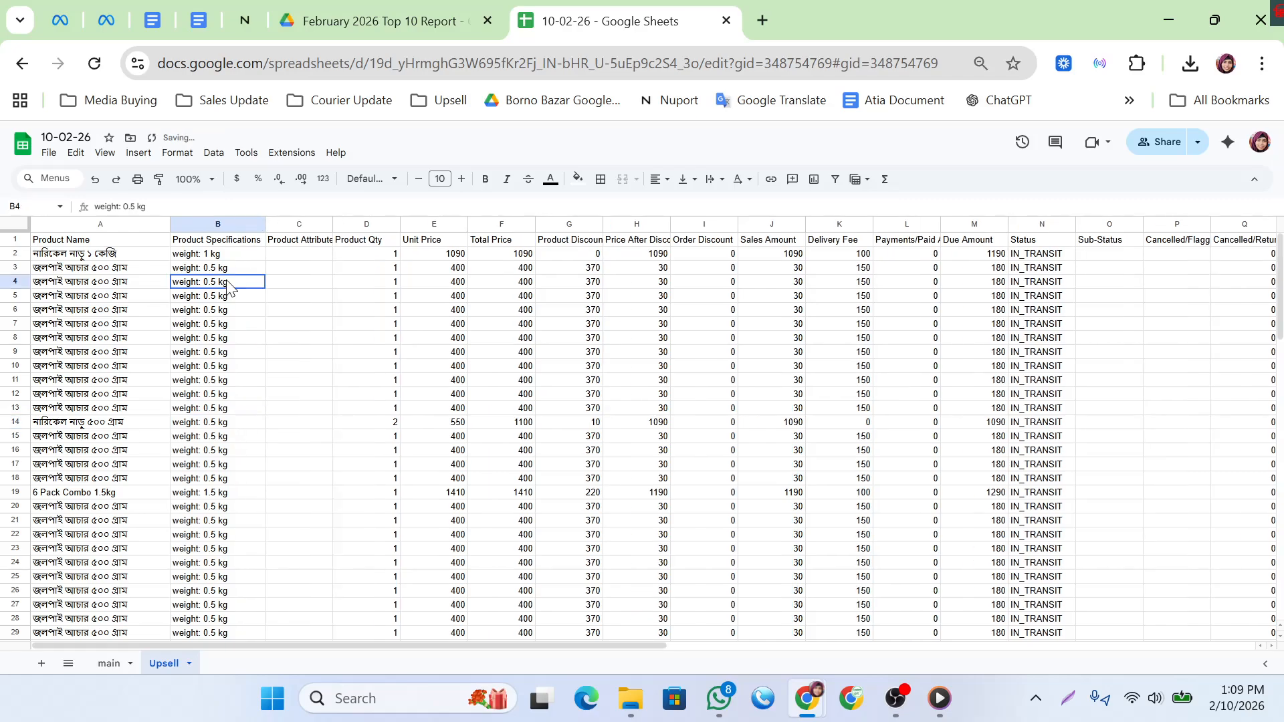
left_click(289, 309)
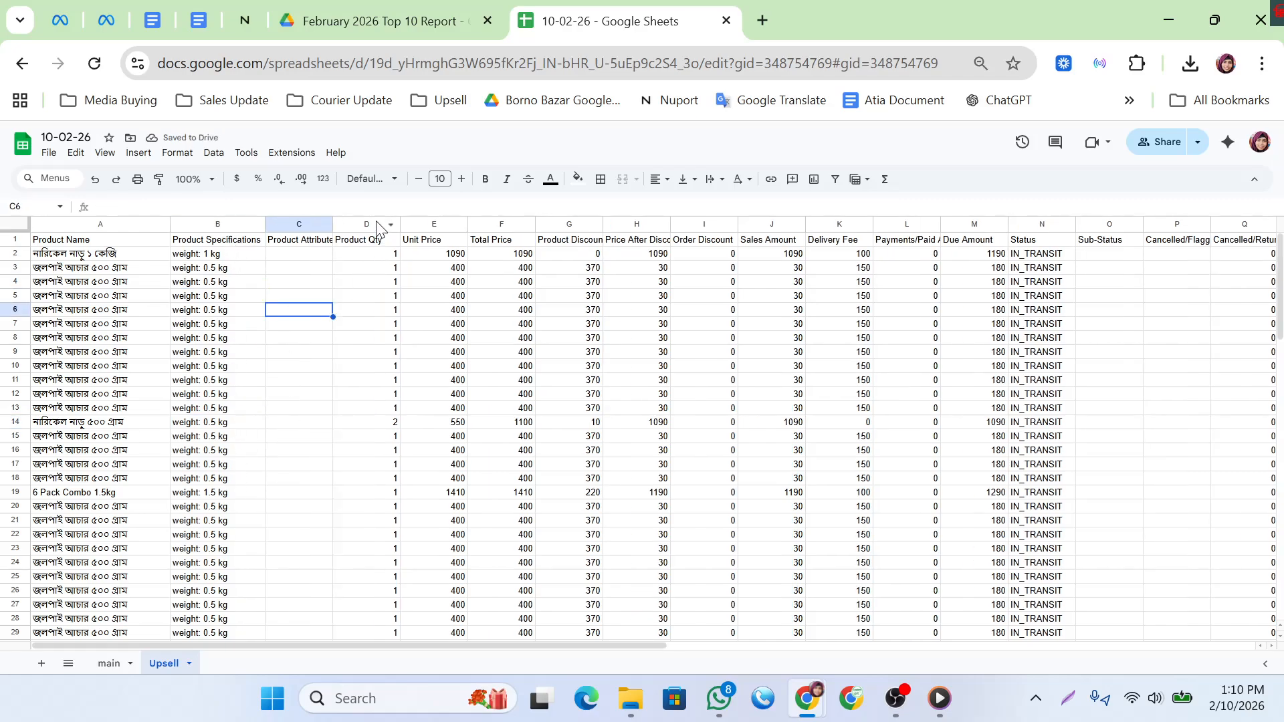
left_click(377, 409)
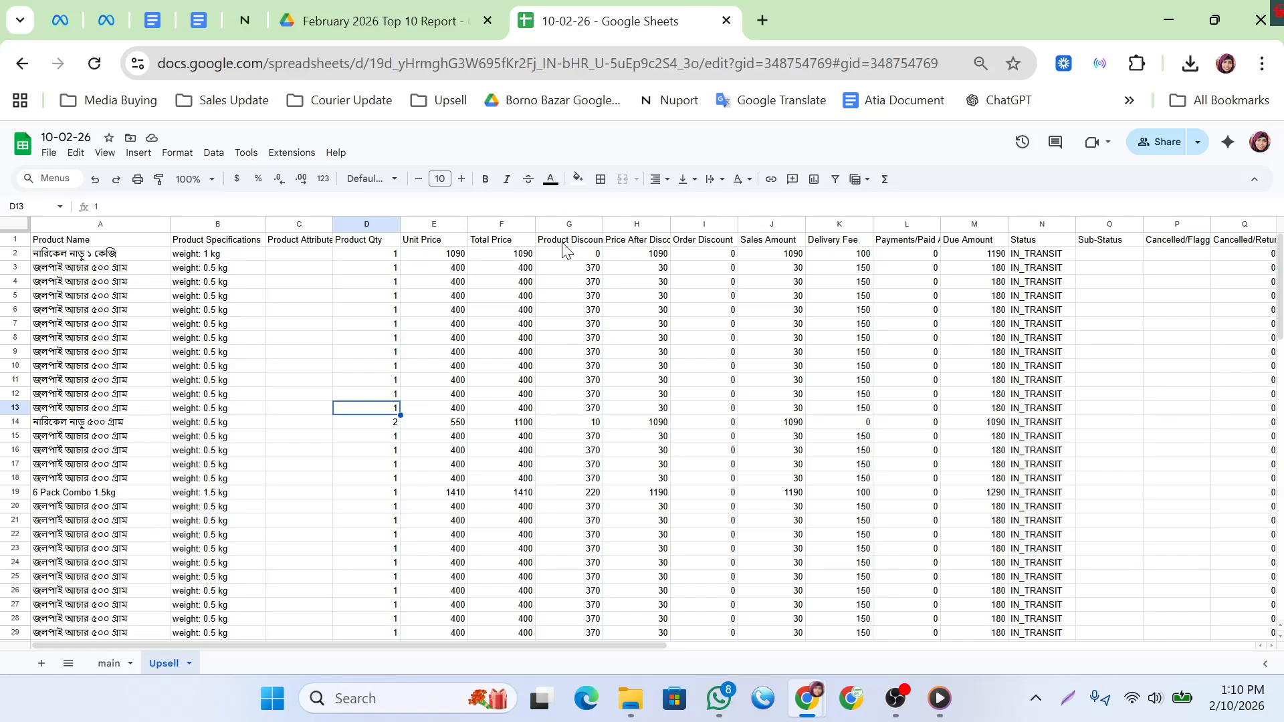
- Delete the Unit Price, Total Price and Product Discount columns (E to G) from the Upsell sheet
left_click(562, 325)
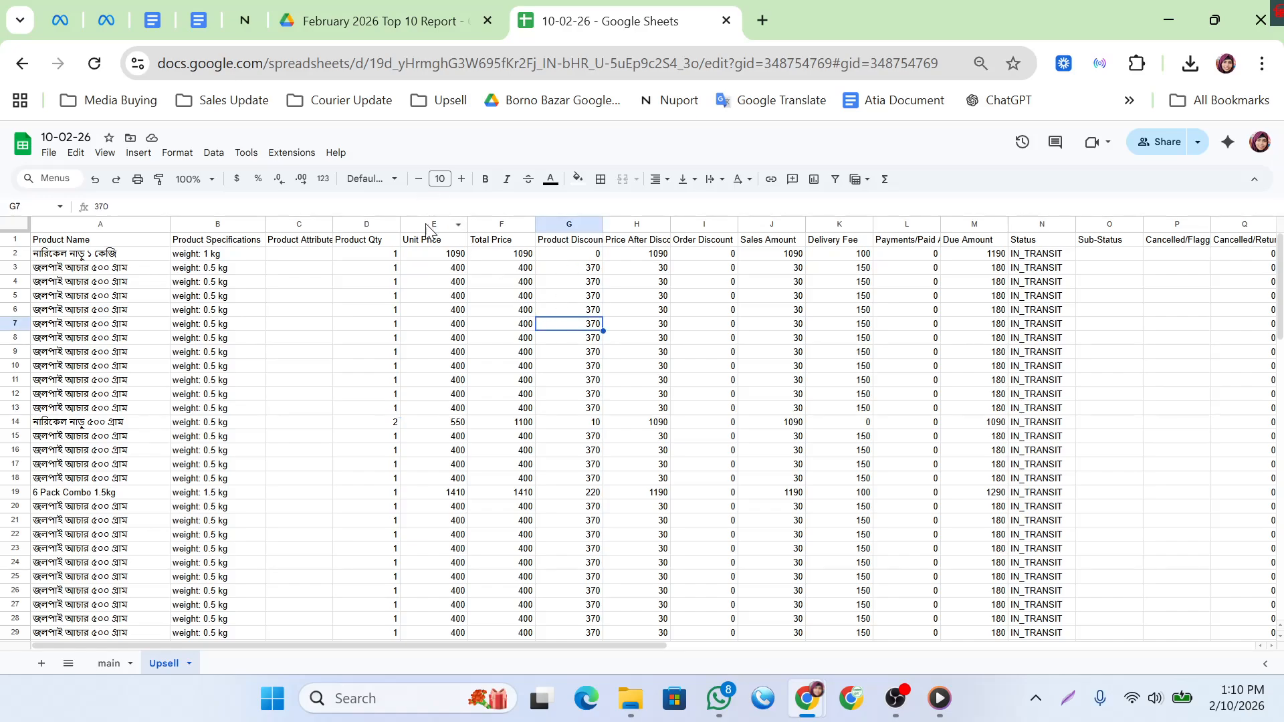
left_click_drag(428, 225, 546, 250)
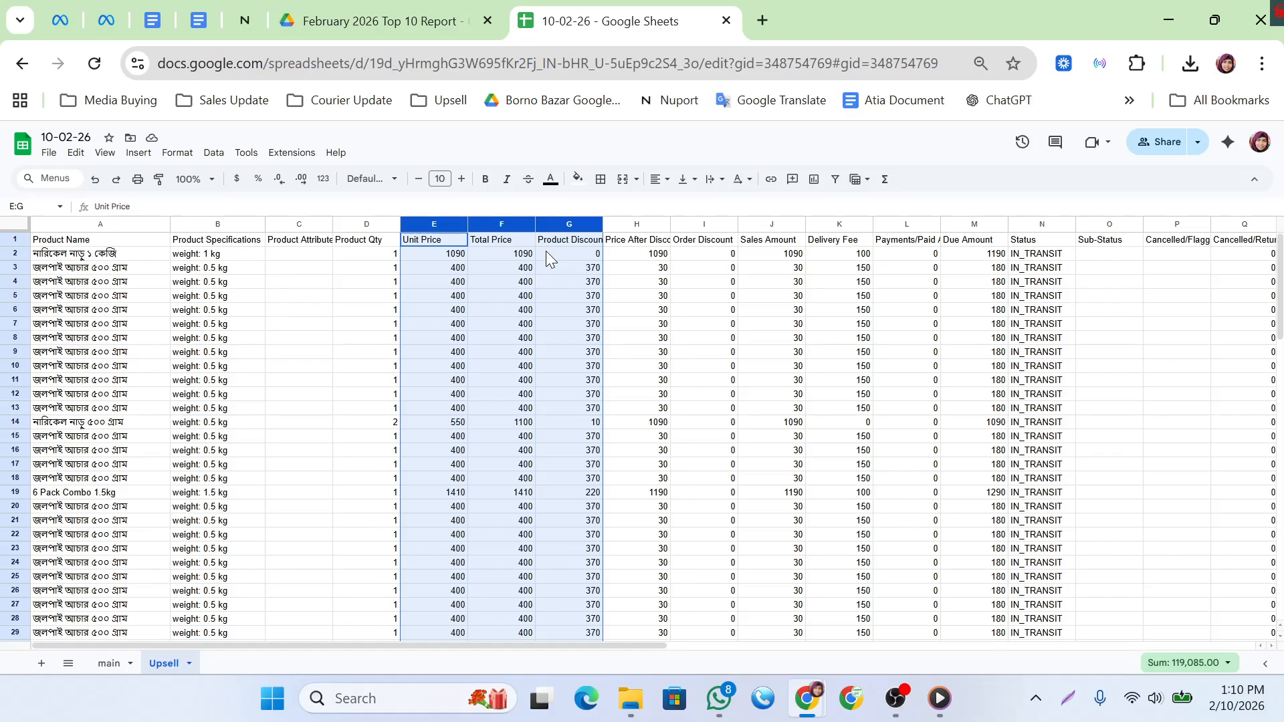
right_click(546, 251)
left_click(622, 364)
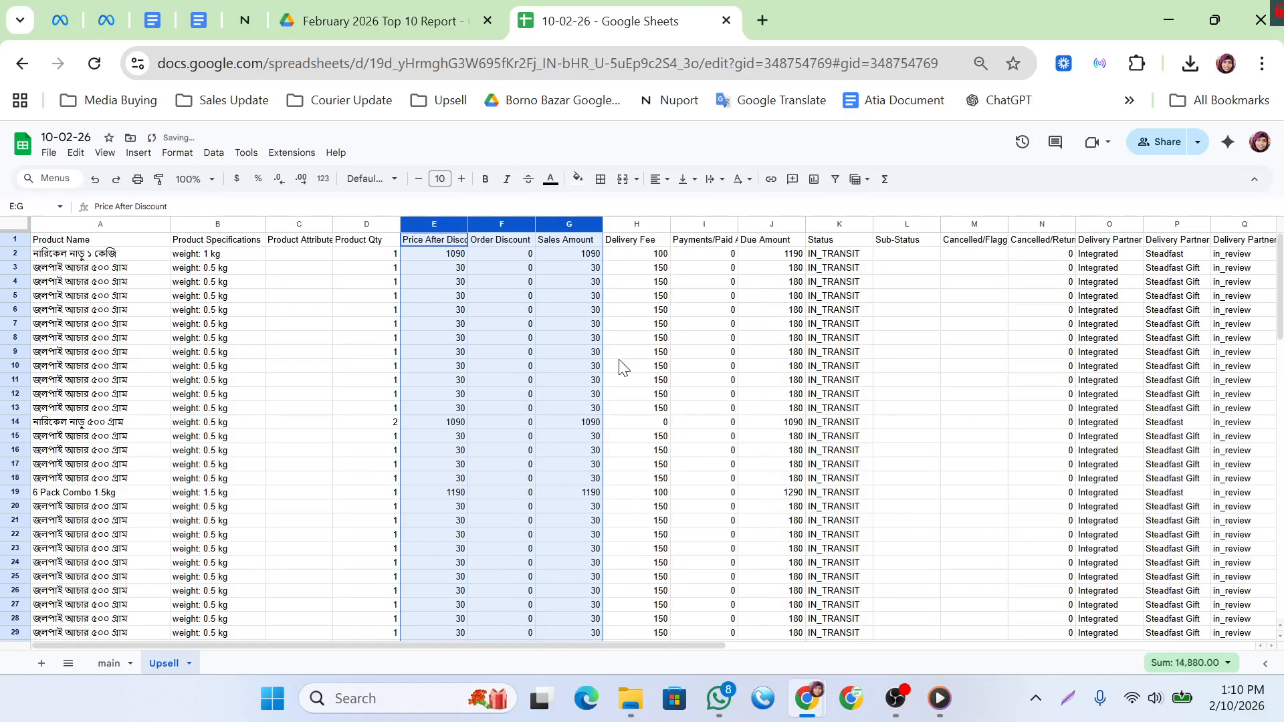
left_click(291, 370)
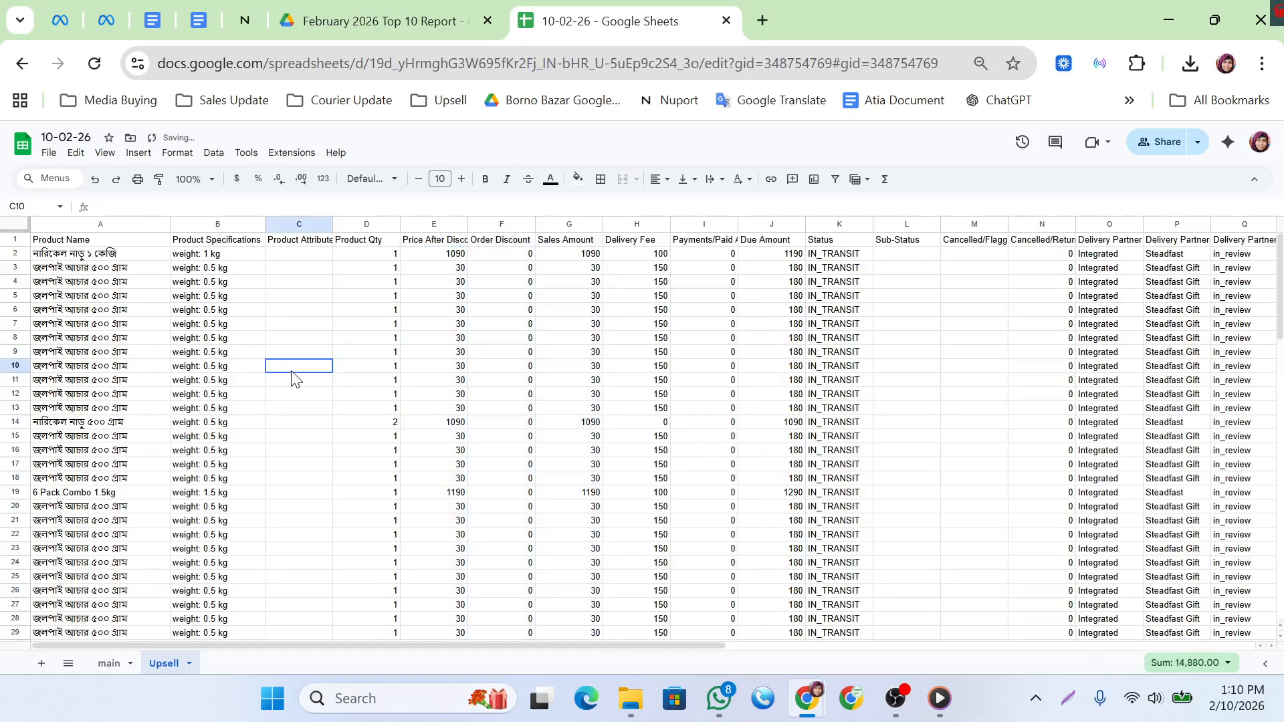
left_click(438, 245)
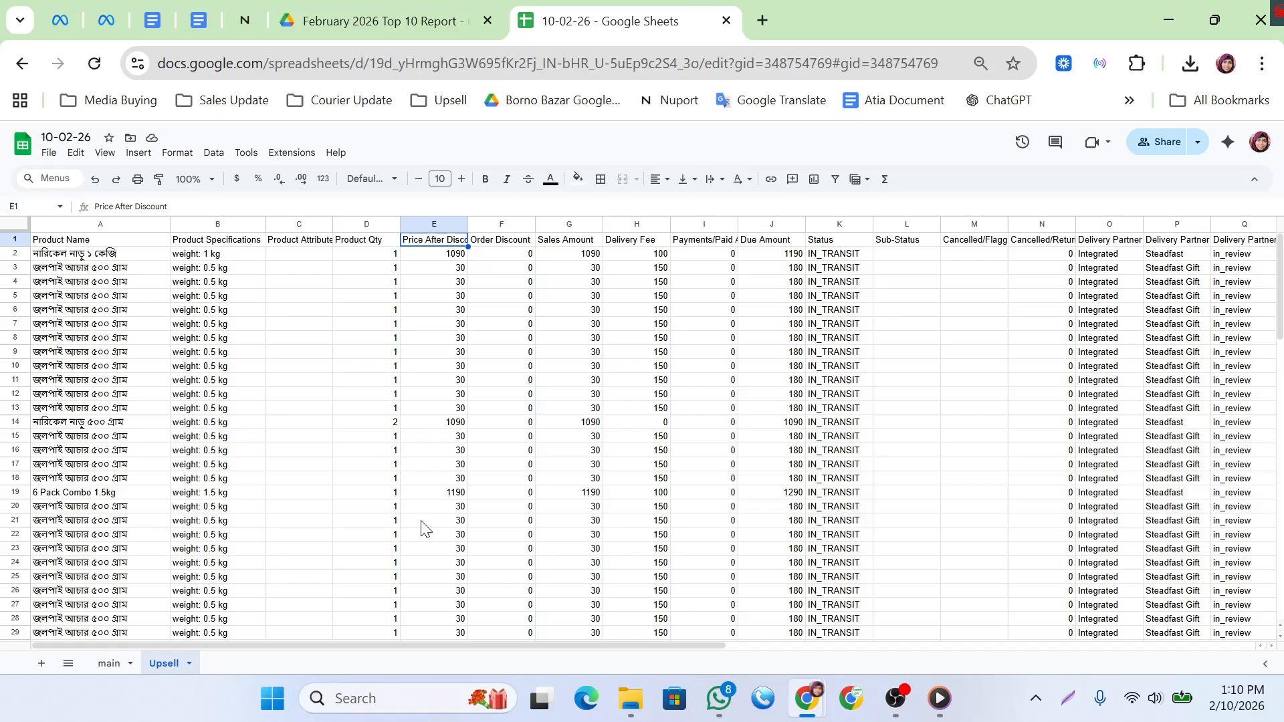
left_click(434, 399)
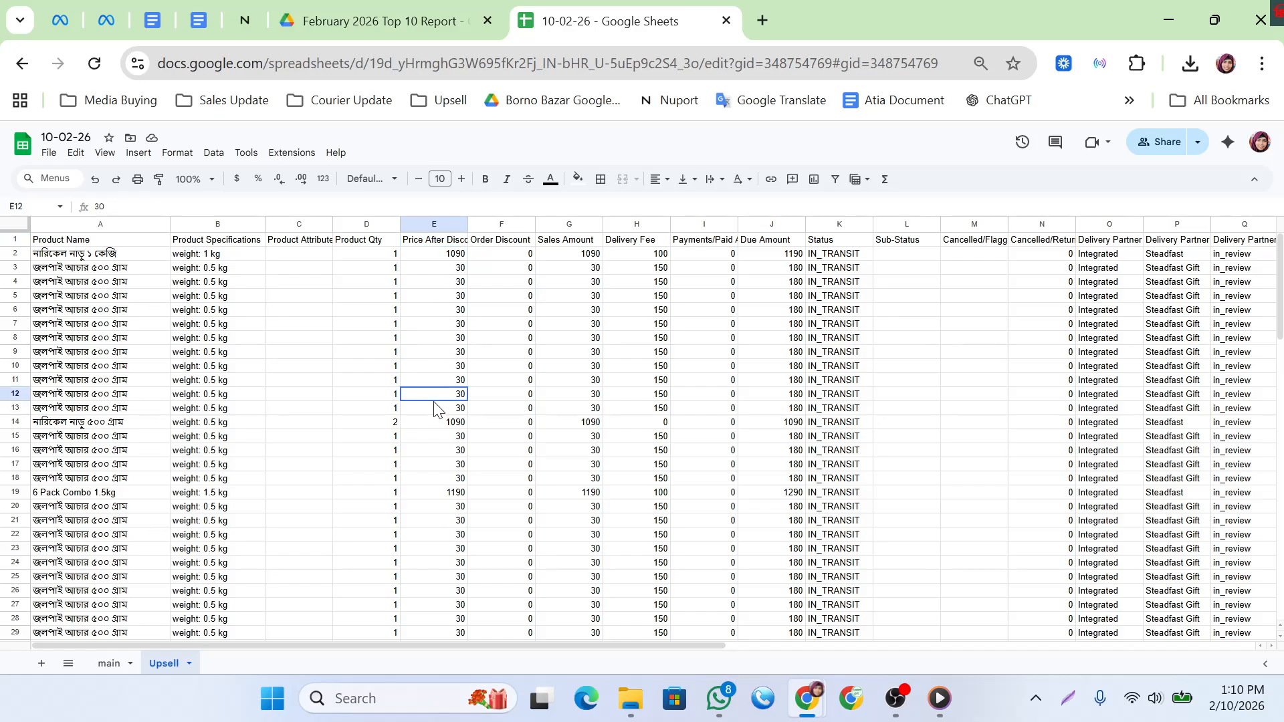
- Delete columns F through S, Order Discount to Payment Method, from the Upsell sheet
left_click(495, 221)
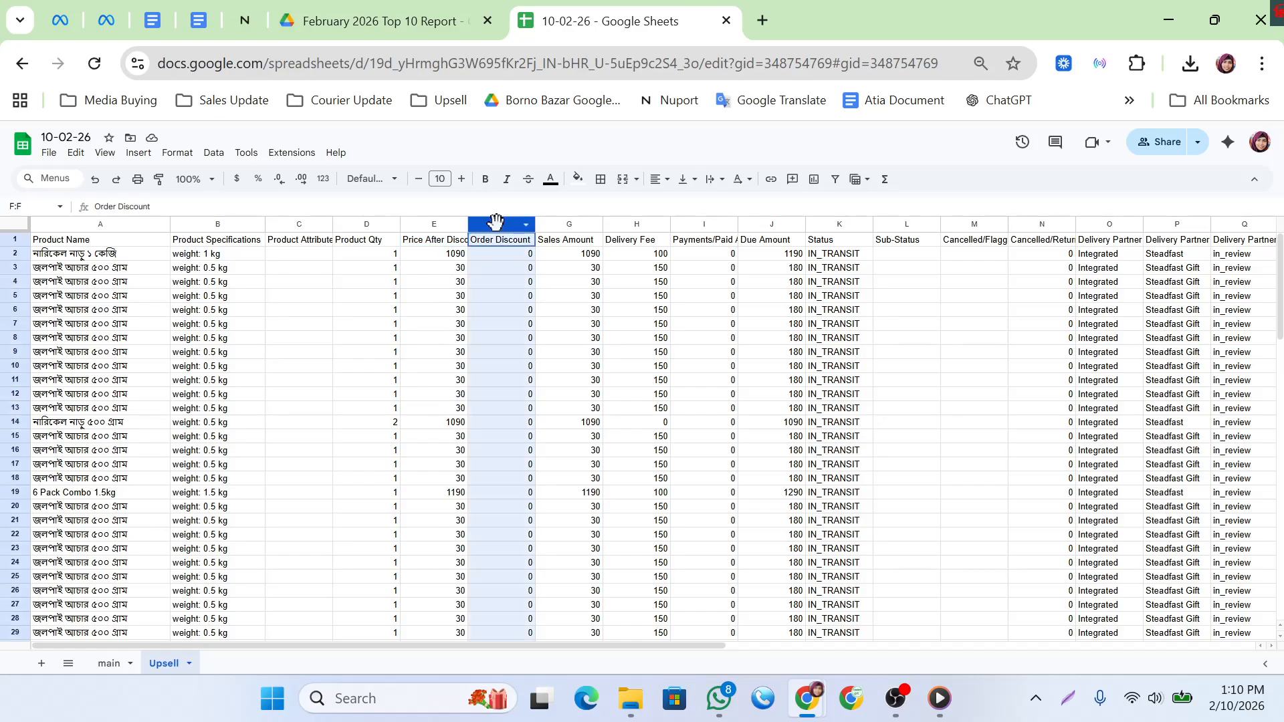
mouse_move(495, 221)
left_mouse_down()
mouse_move(1114, 354)
mouse_move(1253, 405)
mouse_move(1114, 428)
mouse_move(1264, 441)
mouse_move(1240, 468)
mouse_move(1053, 465)
mouse_move(1106, 472)
left_mouse_up()
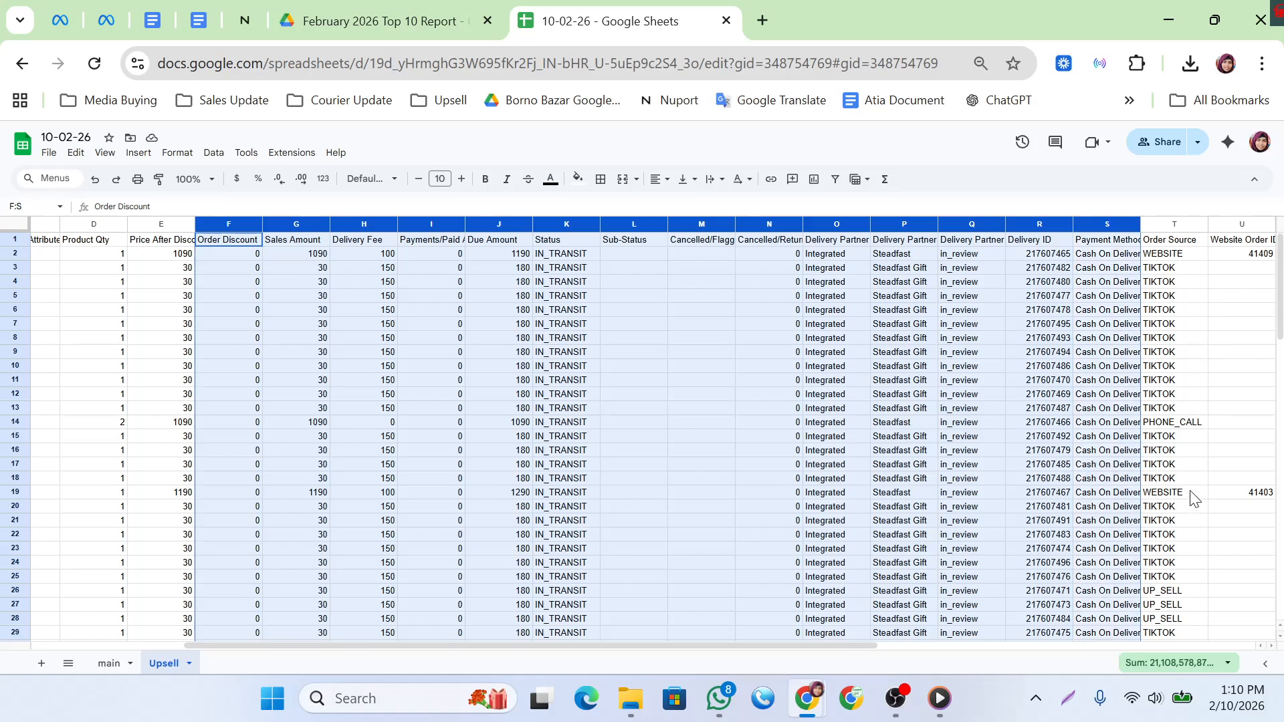
right_click(881, 356)
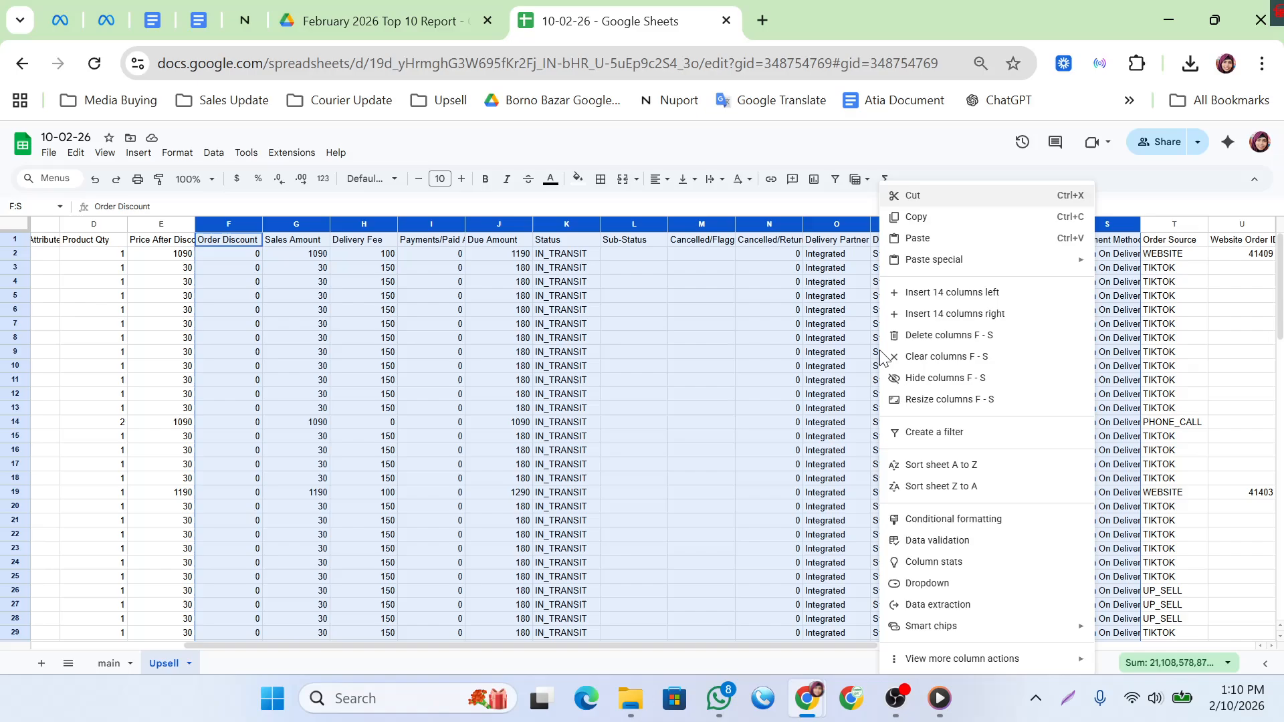
left_click(967, 338)
left_click(339, 396)
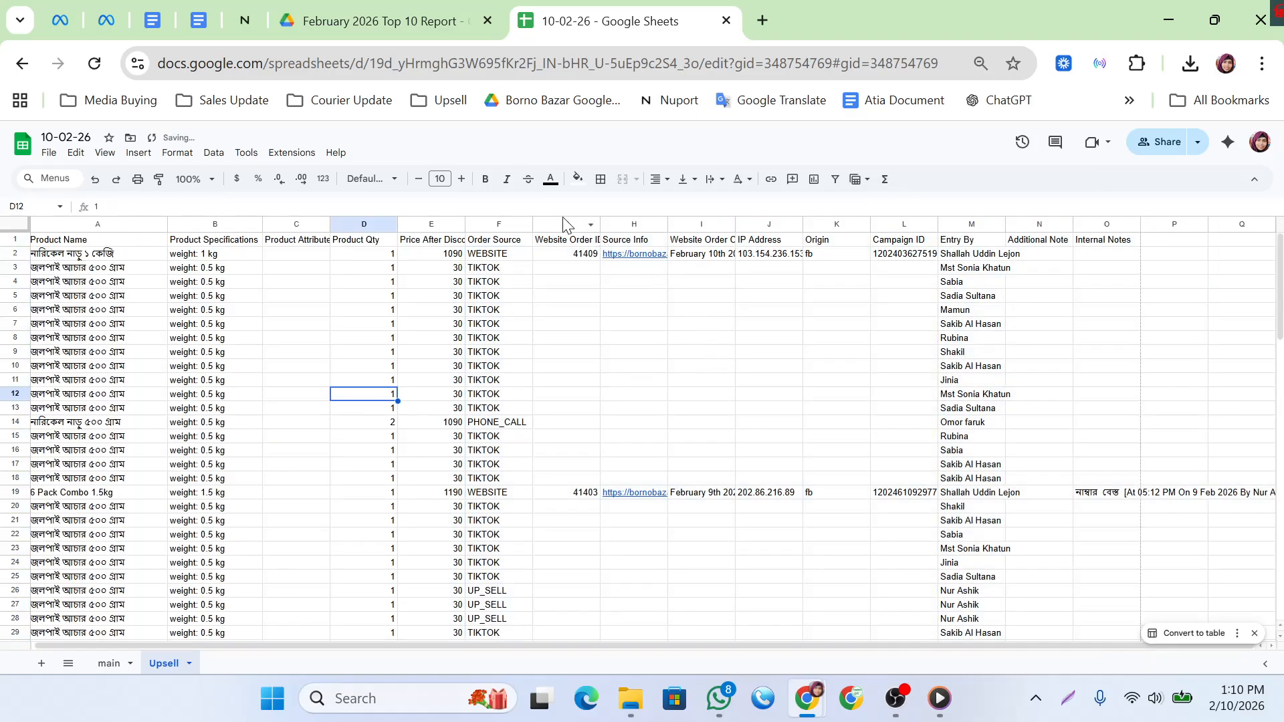
- Delete columns G through L, Website Order ID to Campaign ID, from the Upsell sheet
left_click_drag(555, 227, 884, 262)
right_click(653, 332)
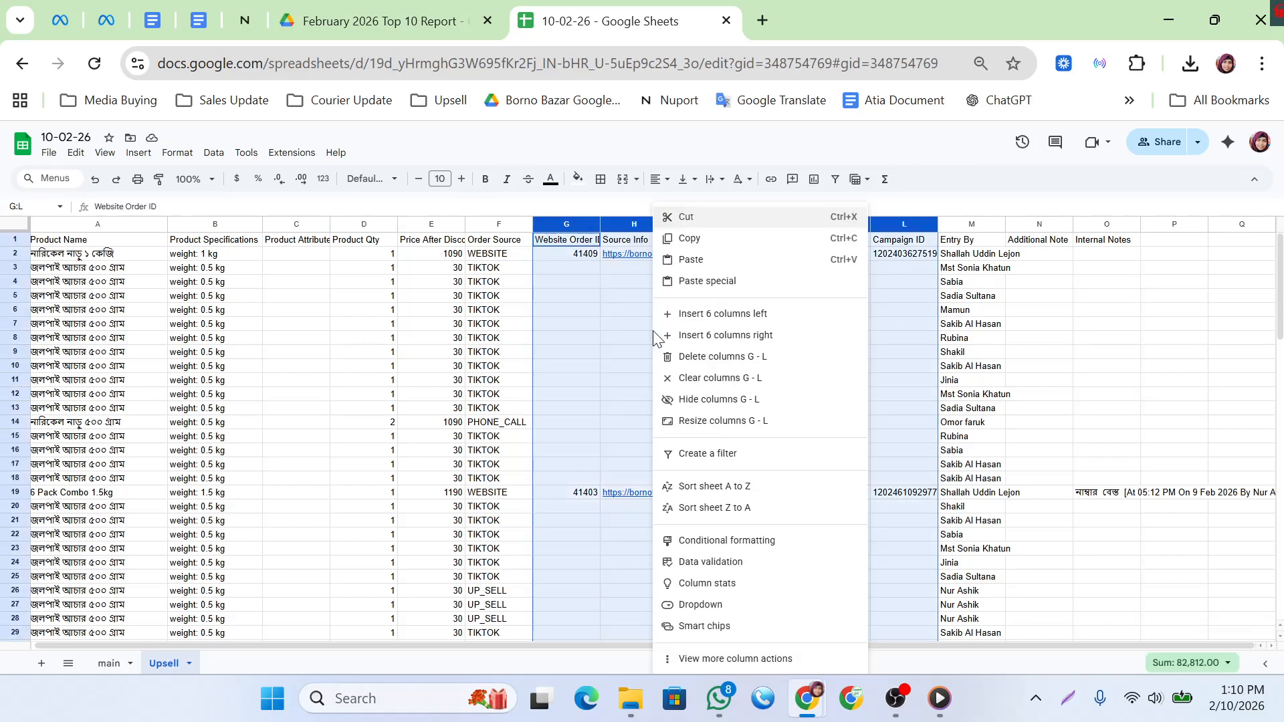
left_click(755, 357)
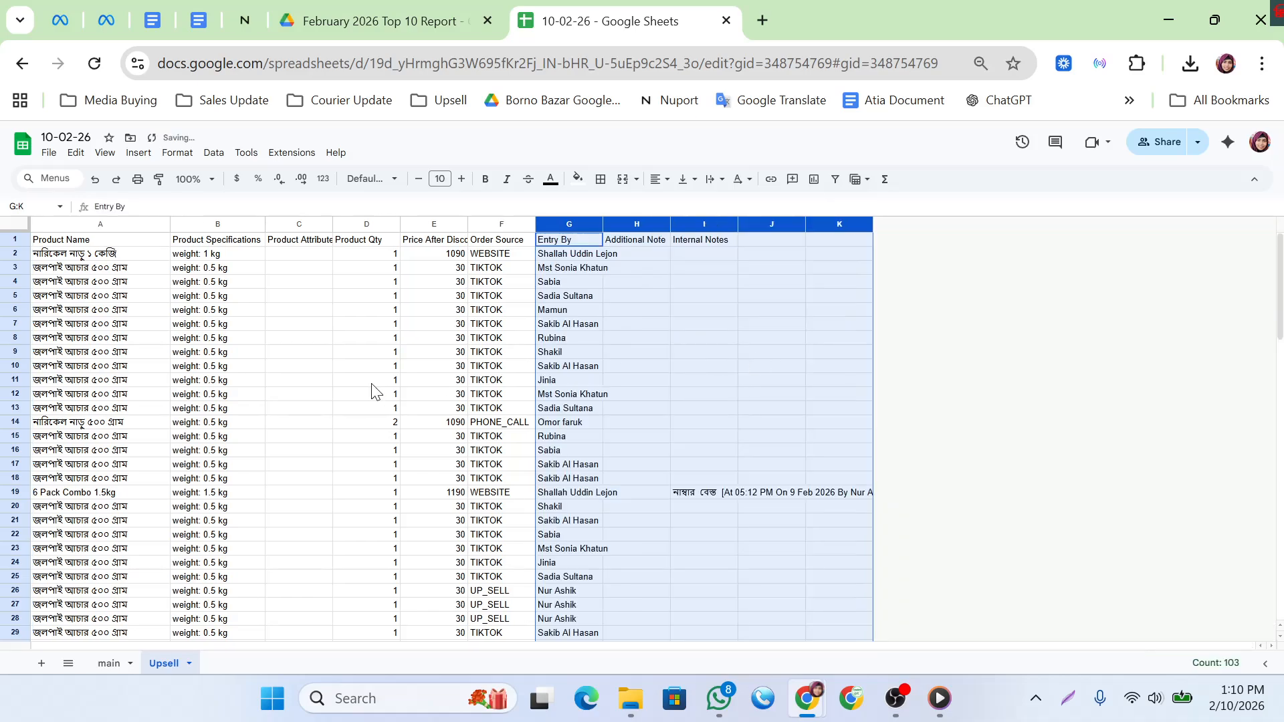
left_click(372, 383)
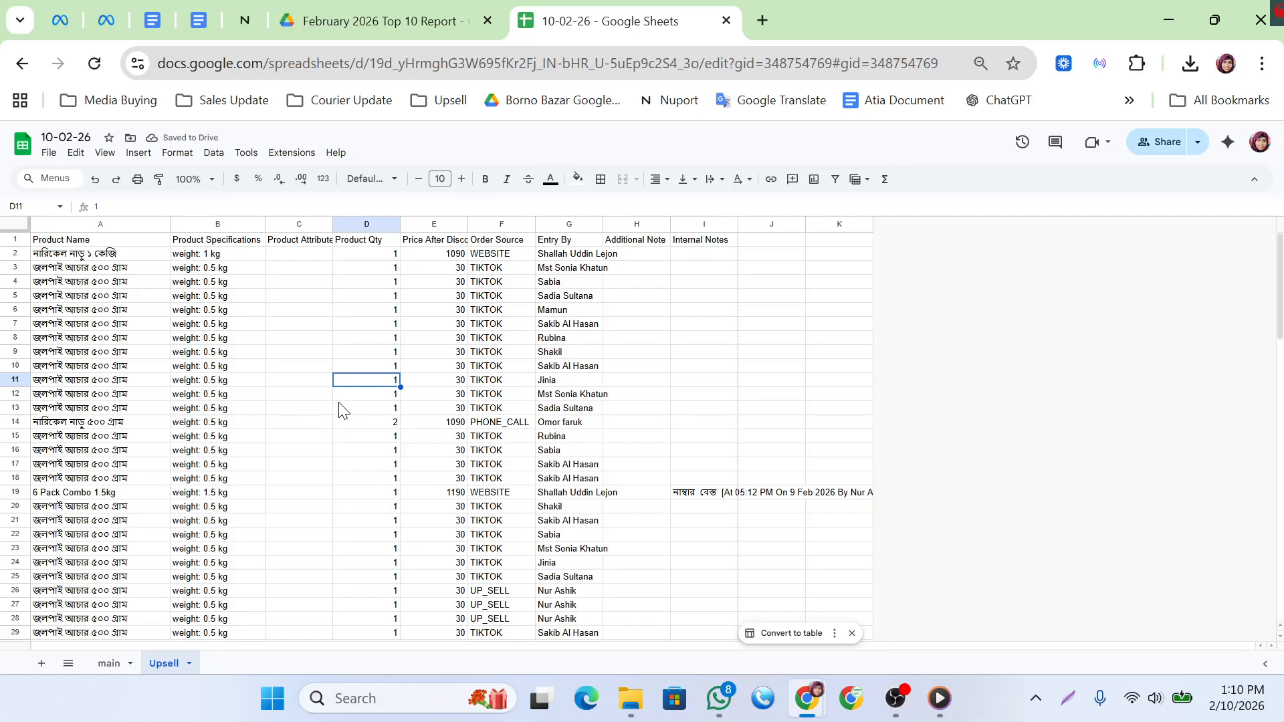
left_click(455, 395)
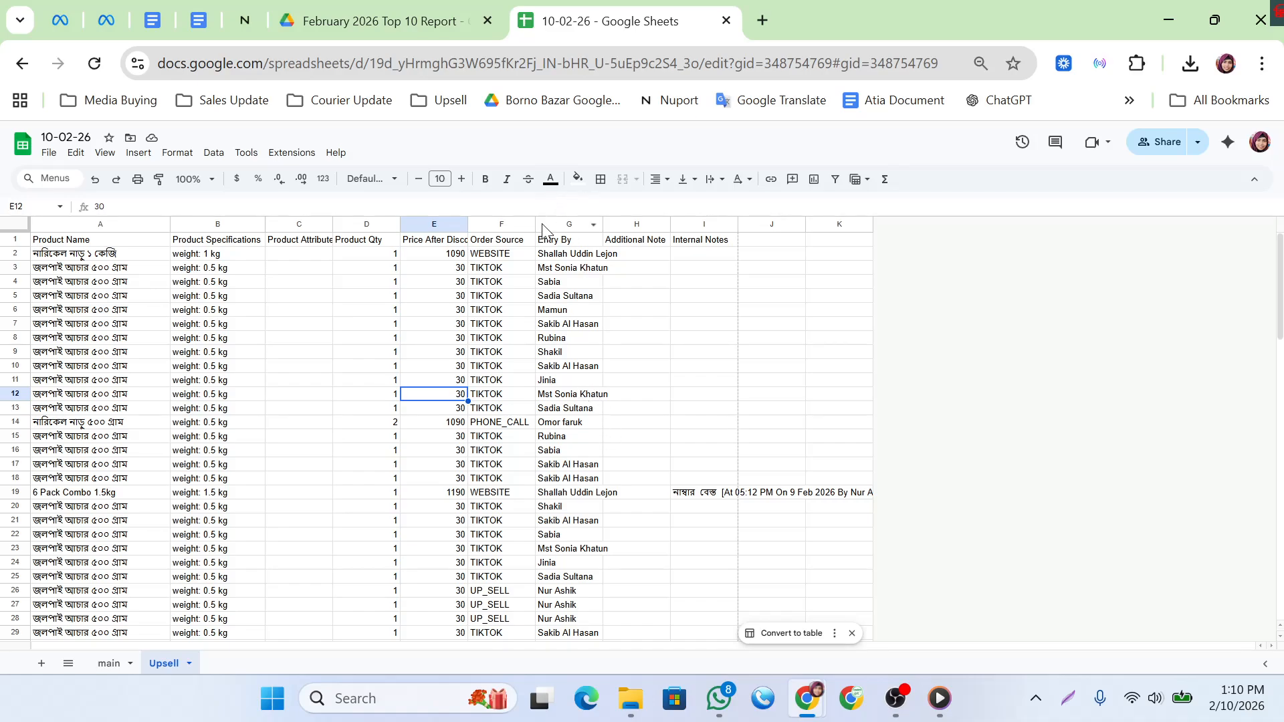
- Delete columns G through K, from Entry By through the empty columns after Internal Notes, from the Upsell sheet
left_click_drag(549, 227, 928, 332)
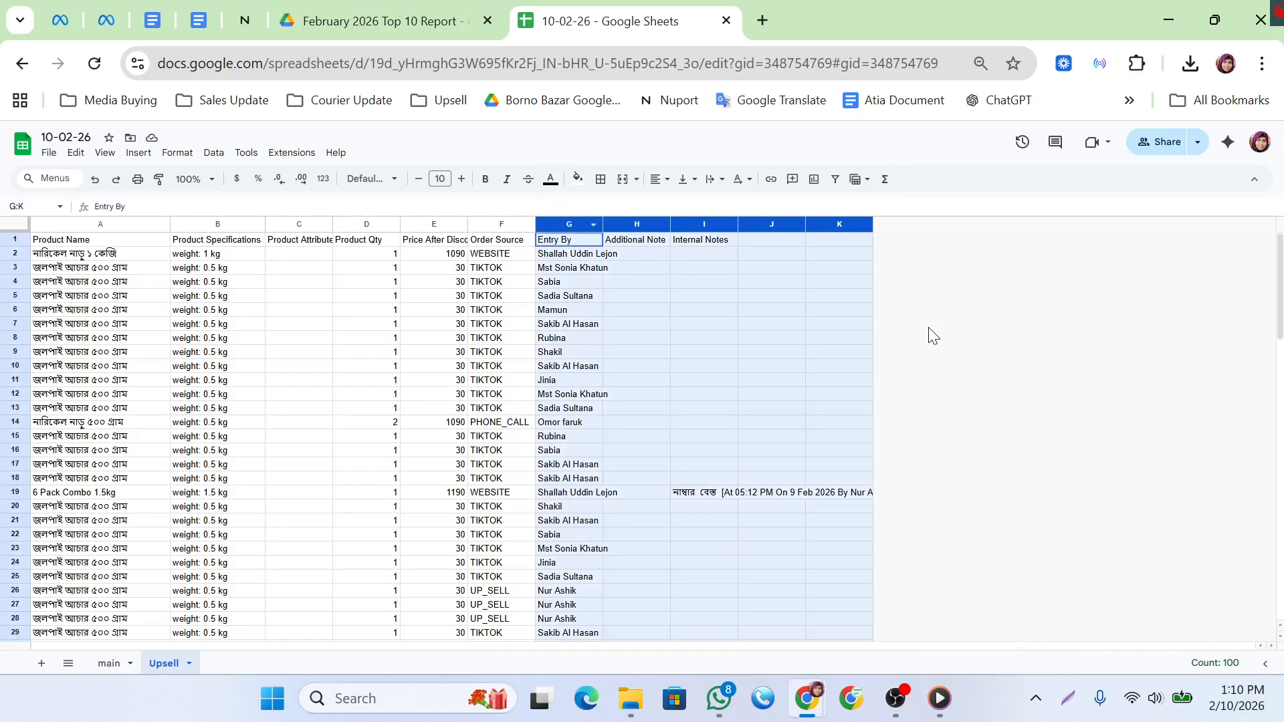
right_click(793, 326)
left_click(881, 356)
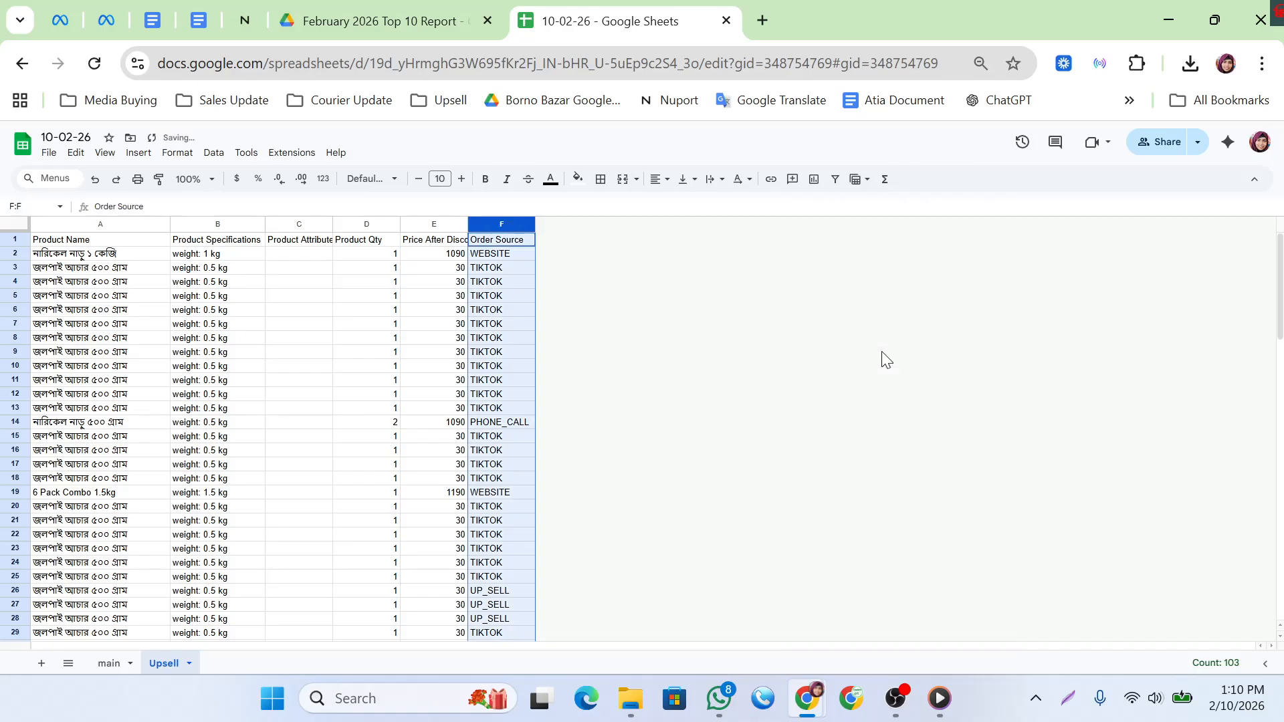
left_click(307, 354)
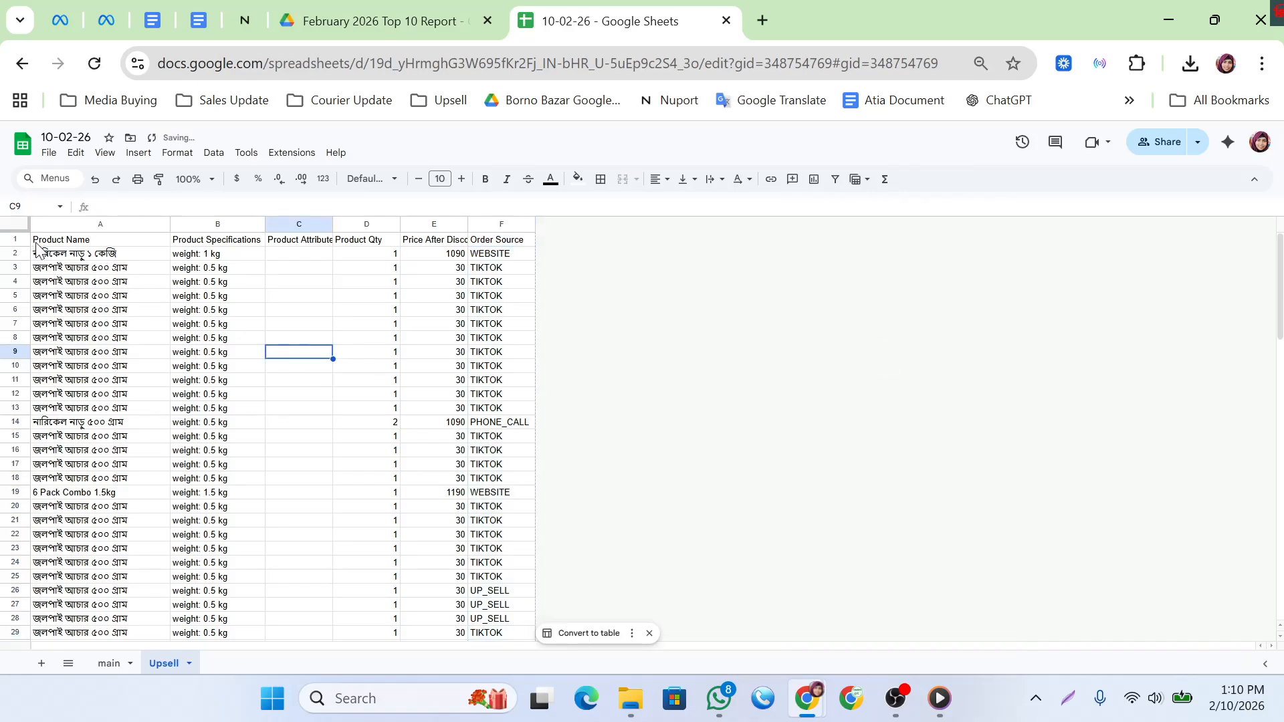
- Freeze the header row of the Upsell sheet up to row 1
scroll(255, 381, "down", 5)
scroll(255, 381, "up", 5)
left_click(15, 240)
right_click(15, 241)
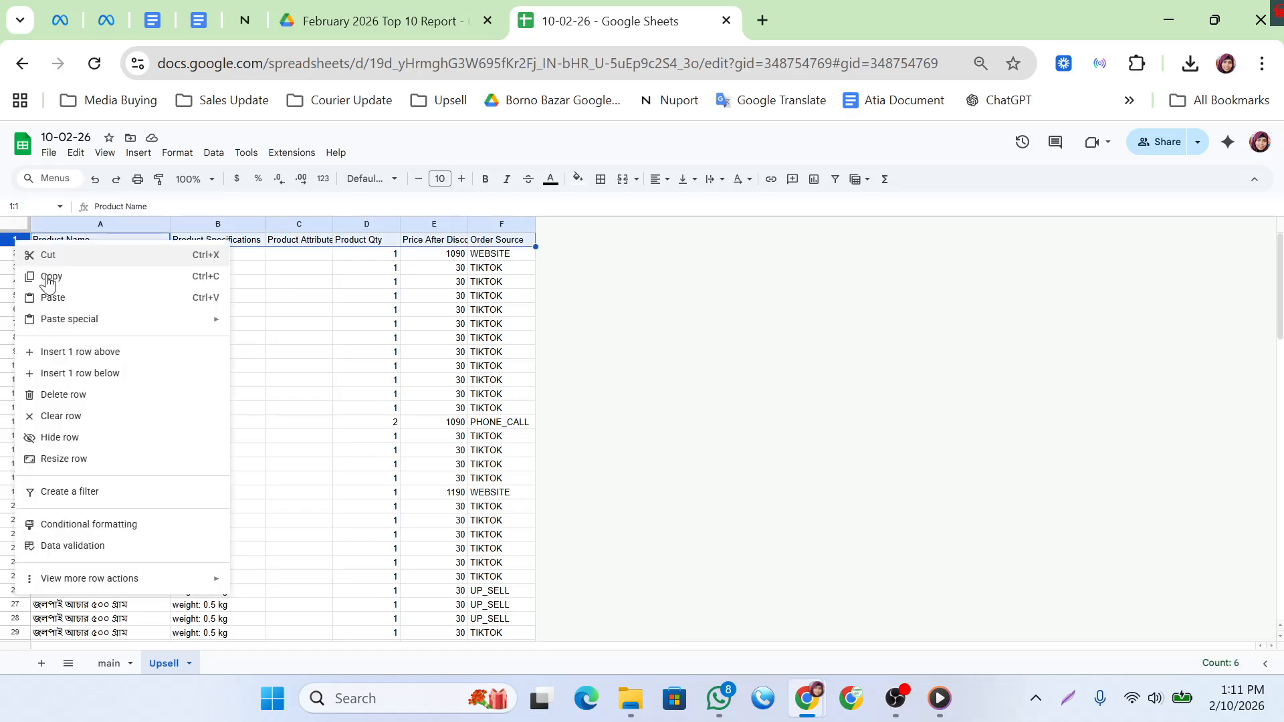
mouse_move(112, 587)
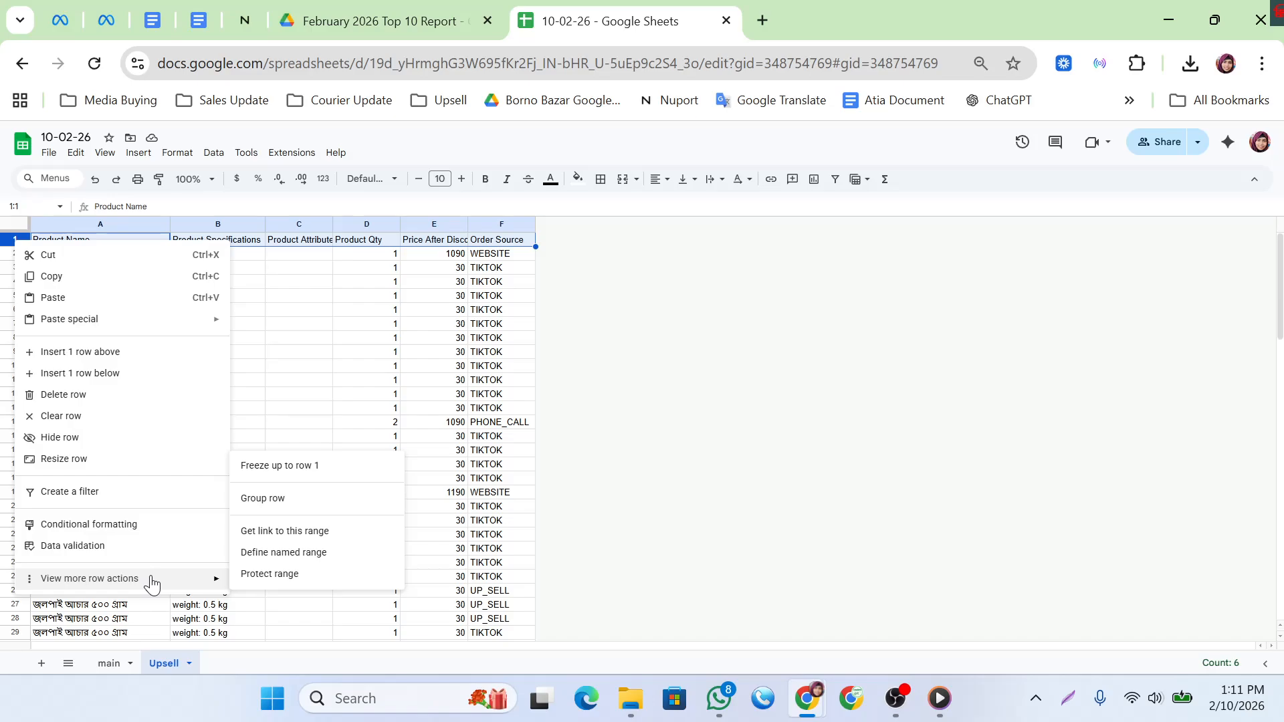
left_click(302, 471)
left_click(377, 415)
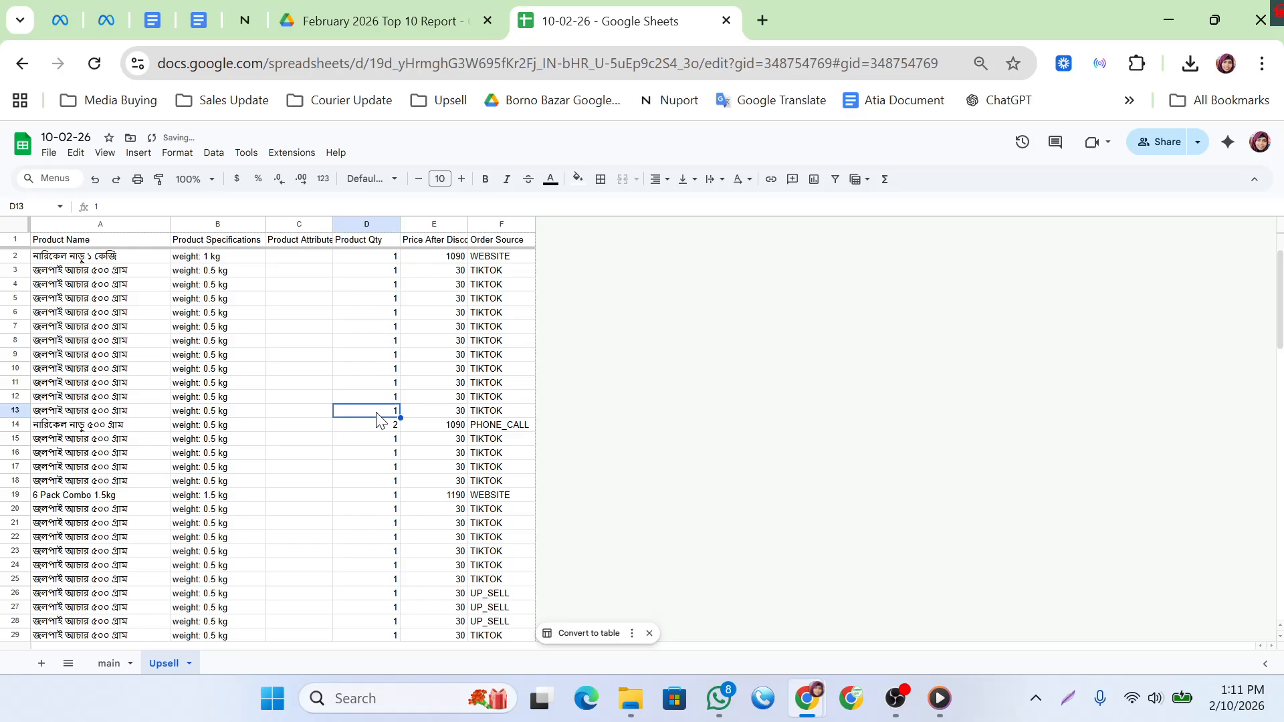
- Examine the Product Specifications, Product Attribute and Product Qty entries in the Upsell sheet
scroll(376, 419, "down", 5)
scroll(378, 419, "up", 5)
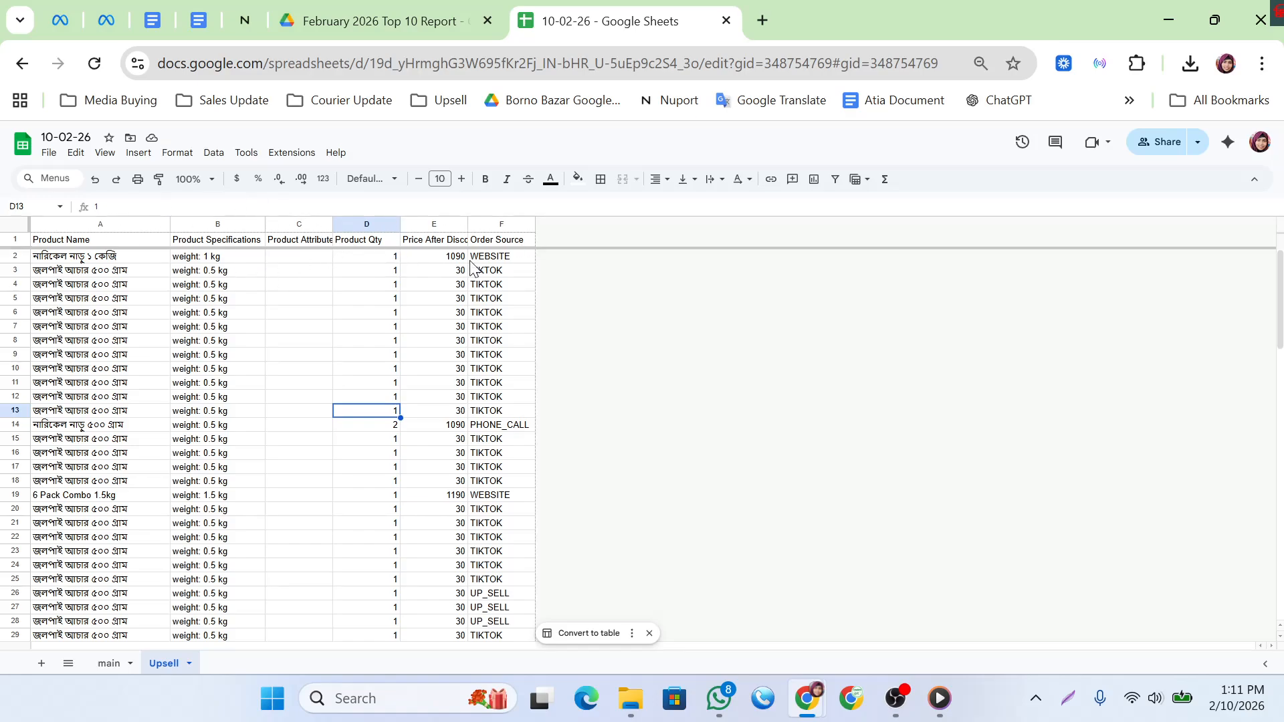
left_click(362, 455)
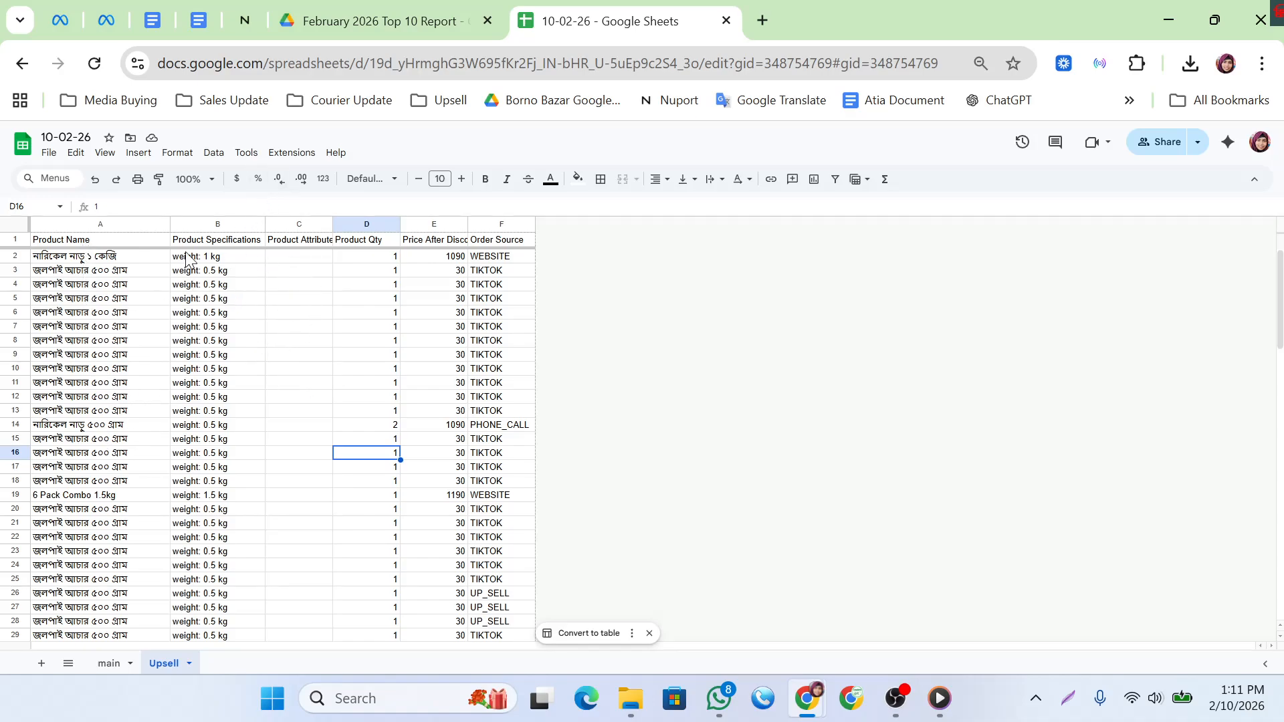
left_click(218, 252)
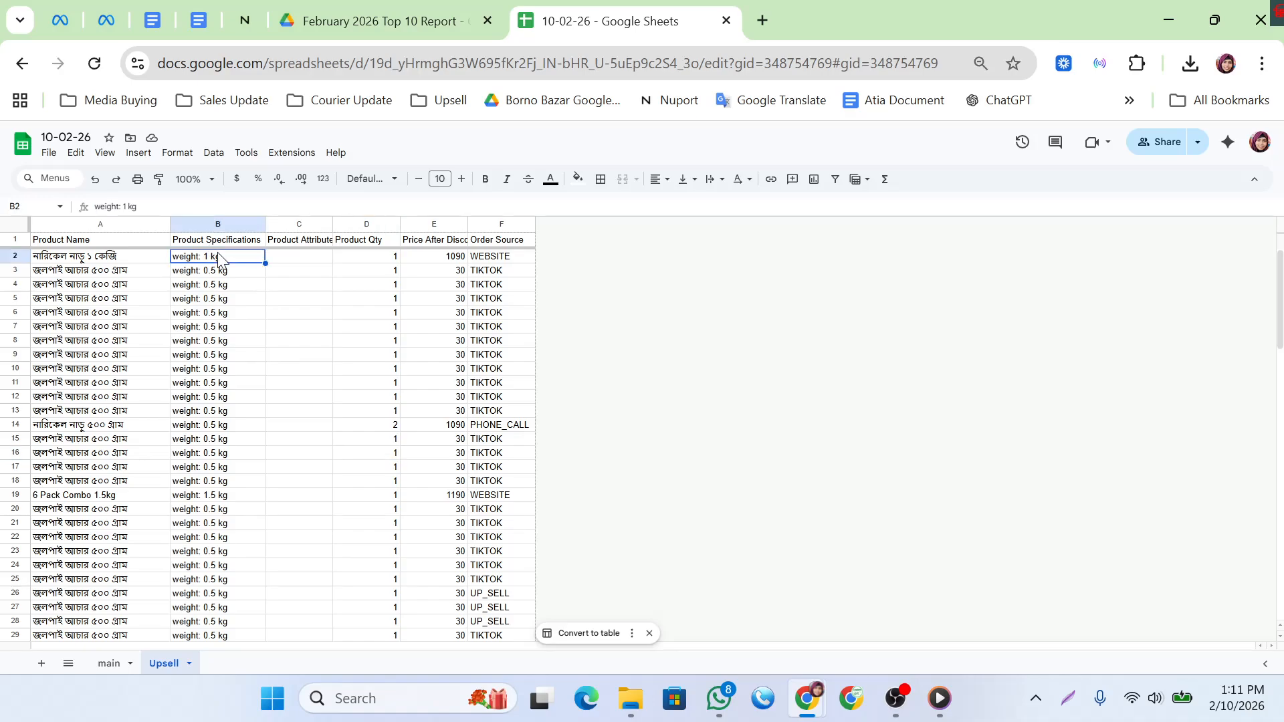
left_click(382, 261)
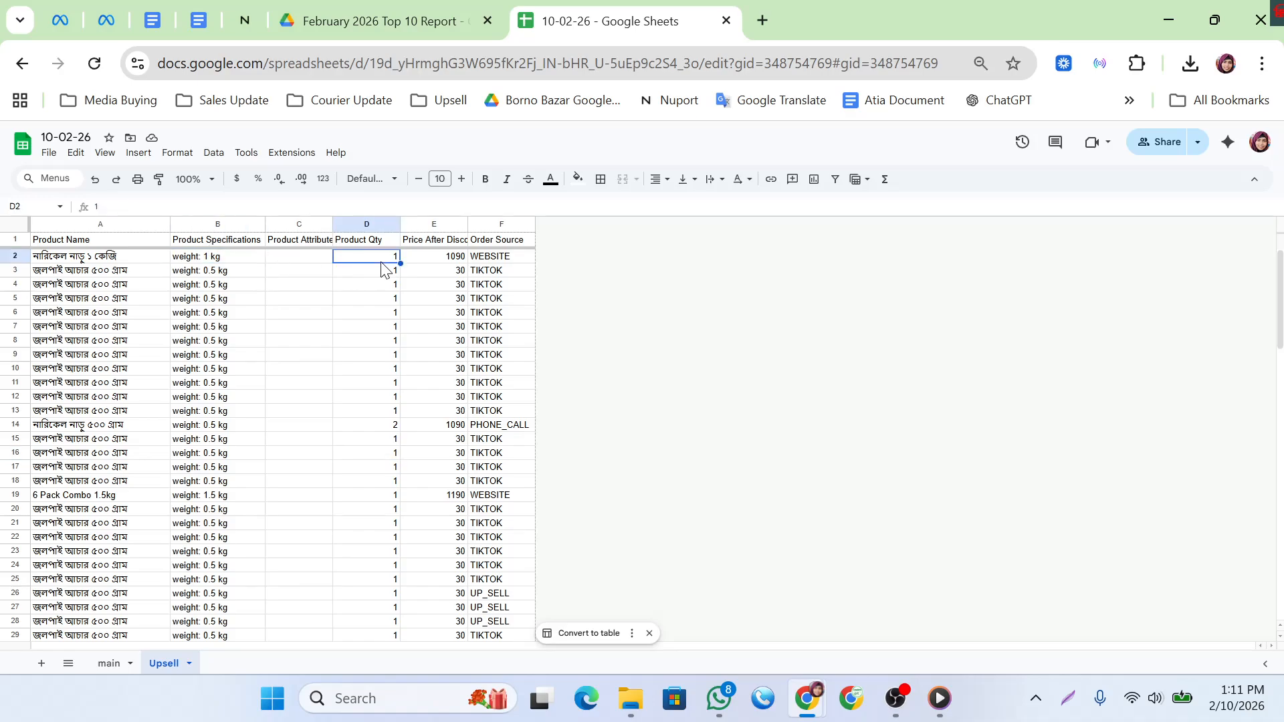
left_click(302, 260)
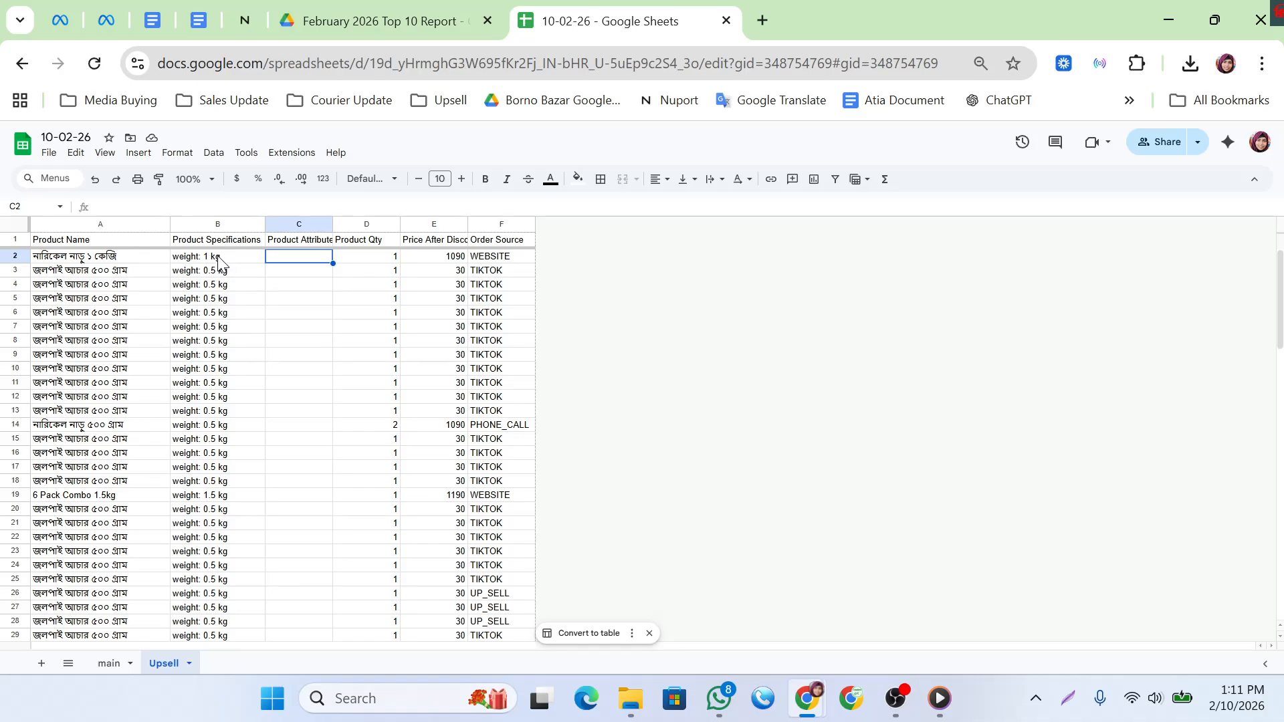
scroll(218, 438, "down", 5)
scroll(218, 438, "up", 5)
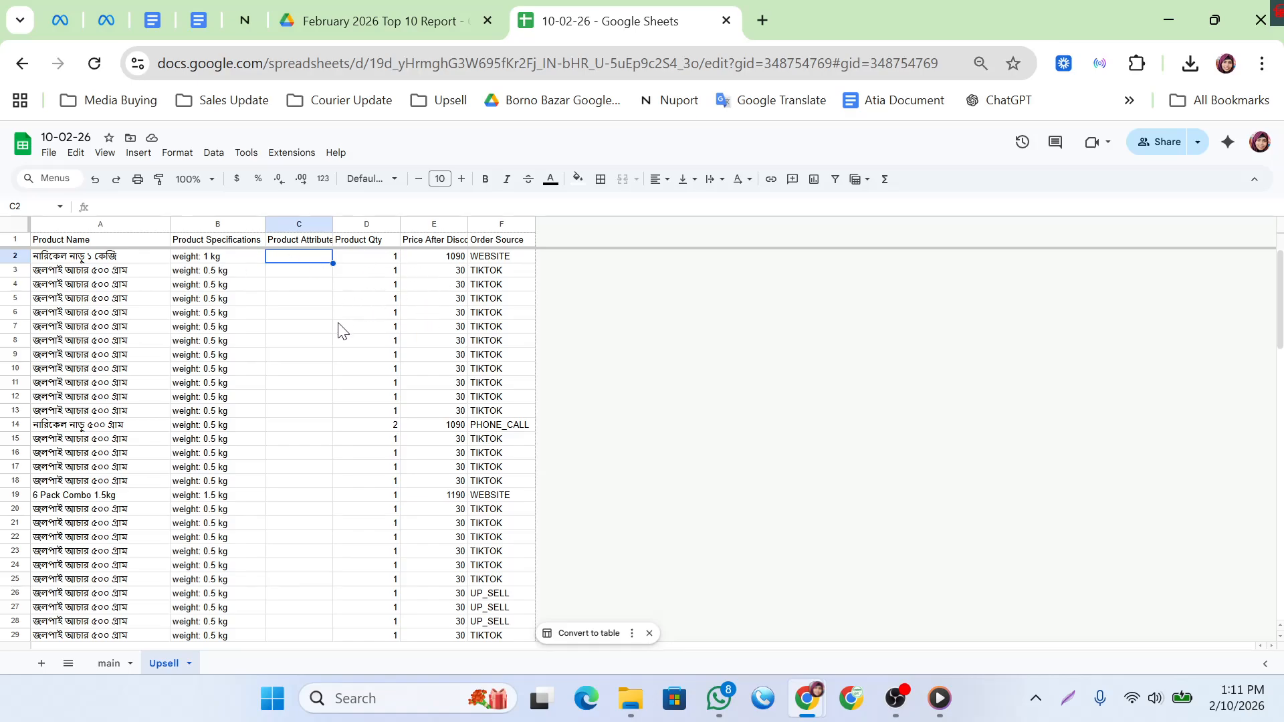
- Open Find and replace and enter "weight: 1 kg" from cell B2 as the search text
left_click(207, 259)
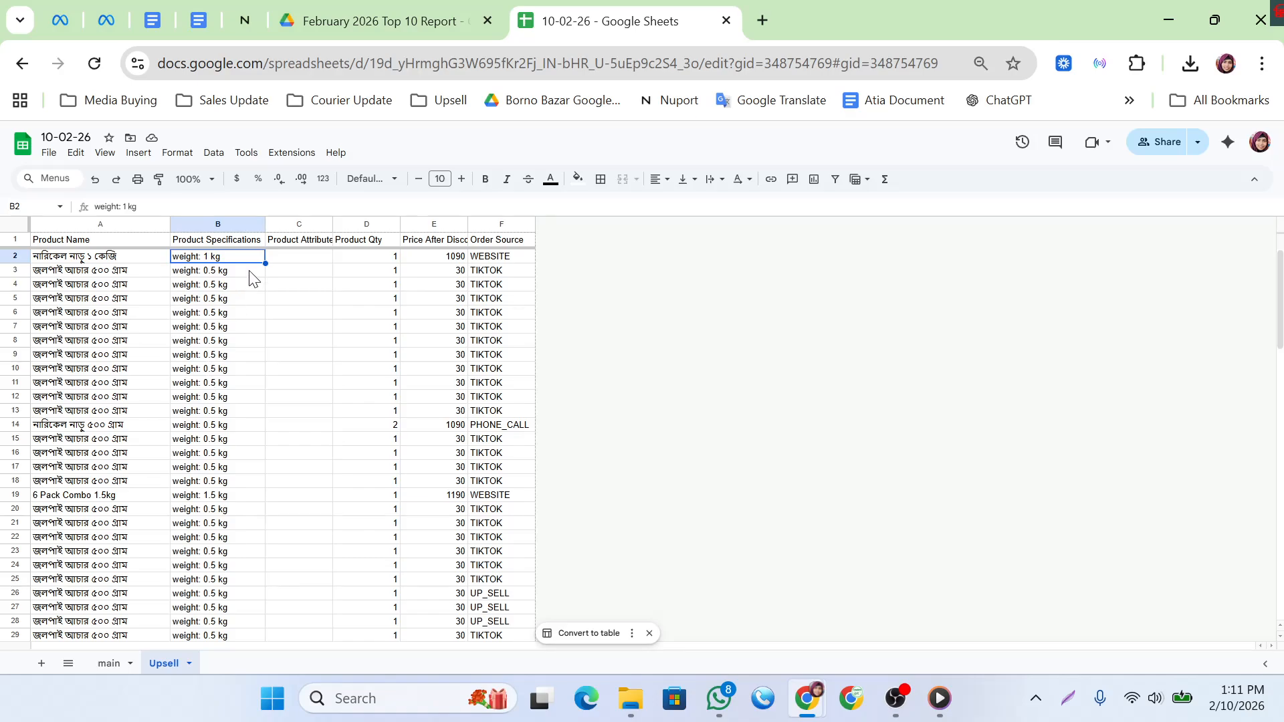
key("ctrl+h")
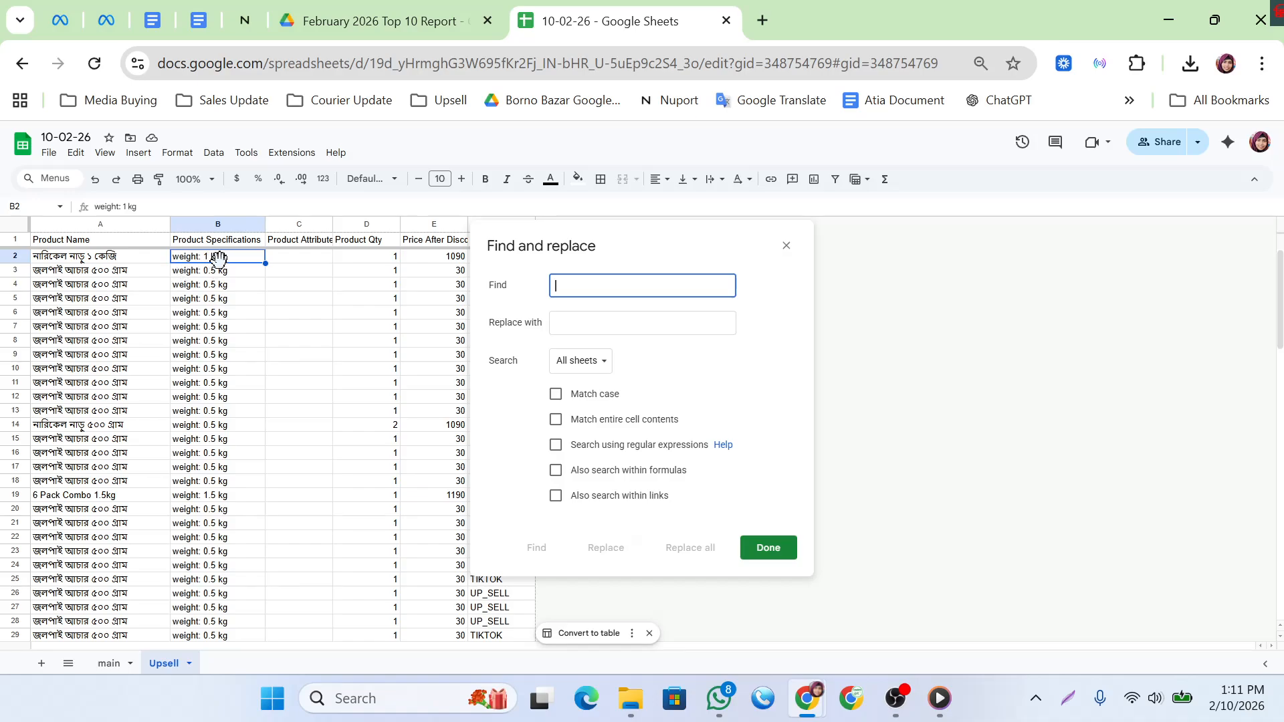
left_click(235, 267)
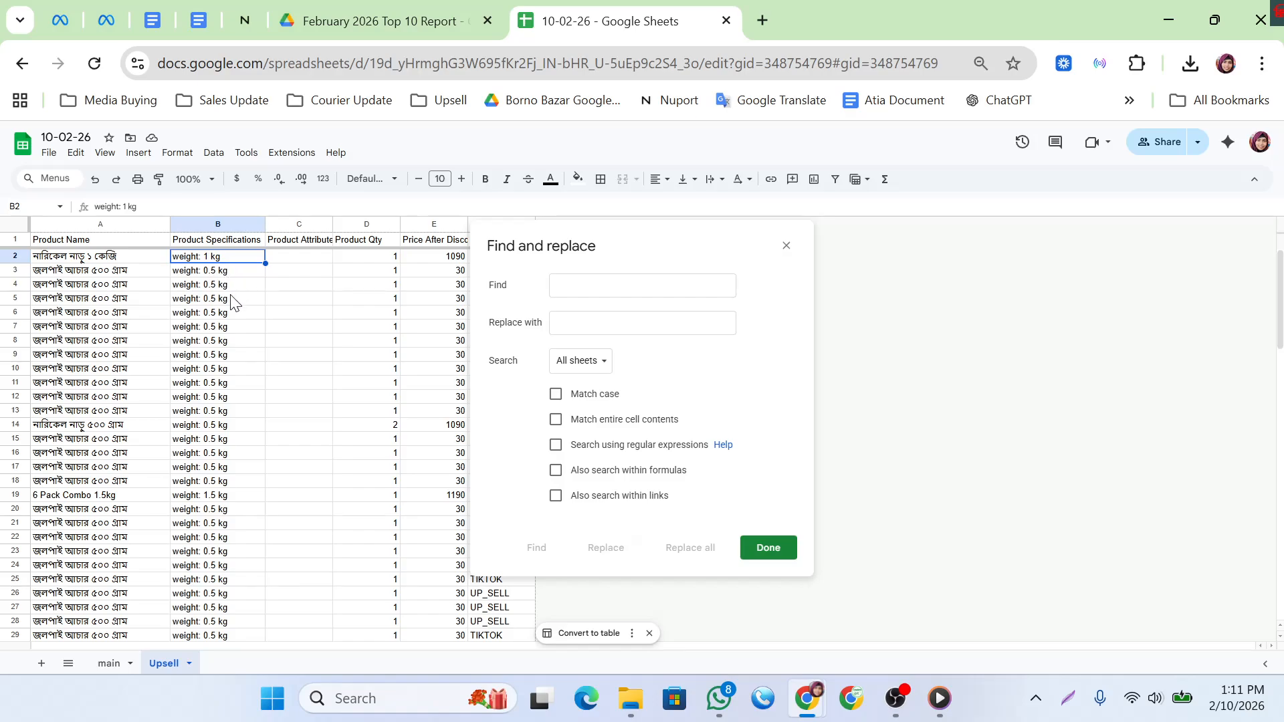
scroll(207, 577, "down", 5)
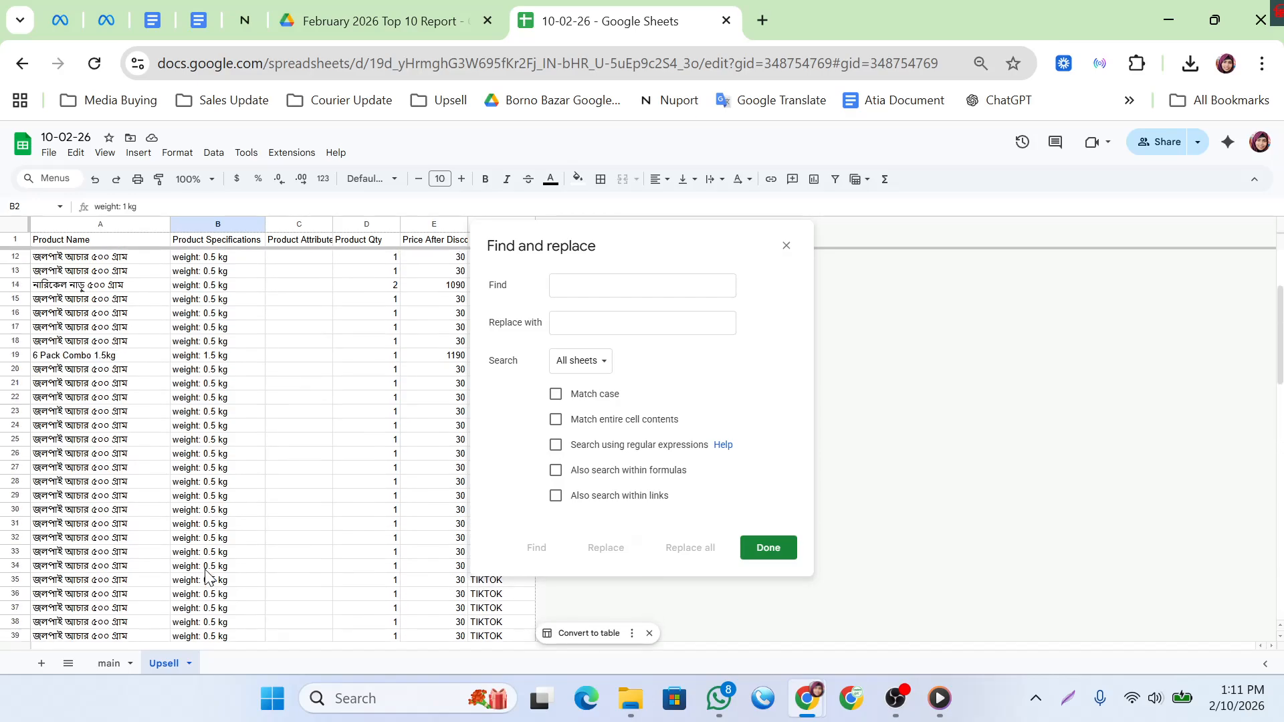
scroll(211, 578, "up", 5)
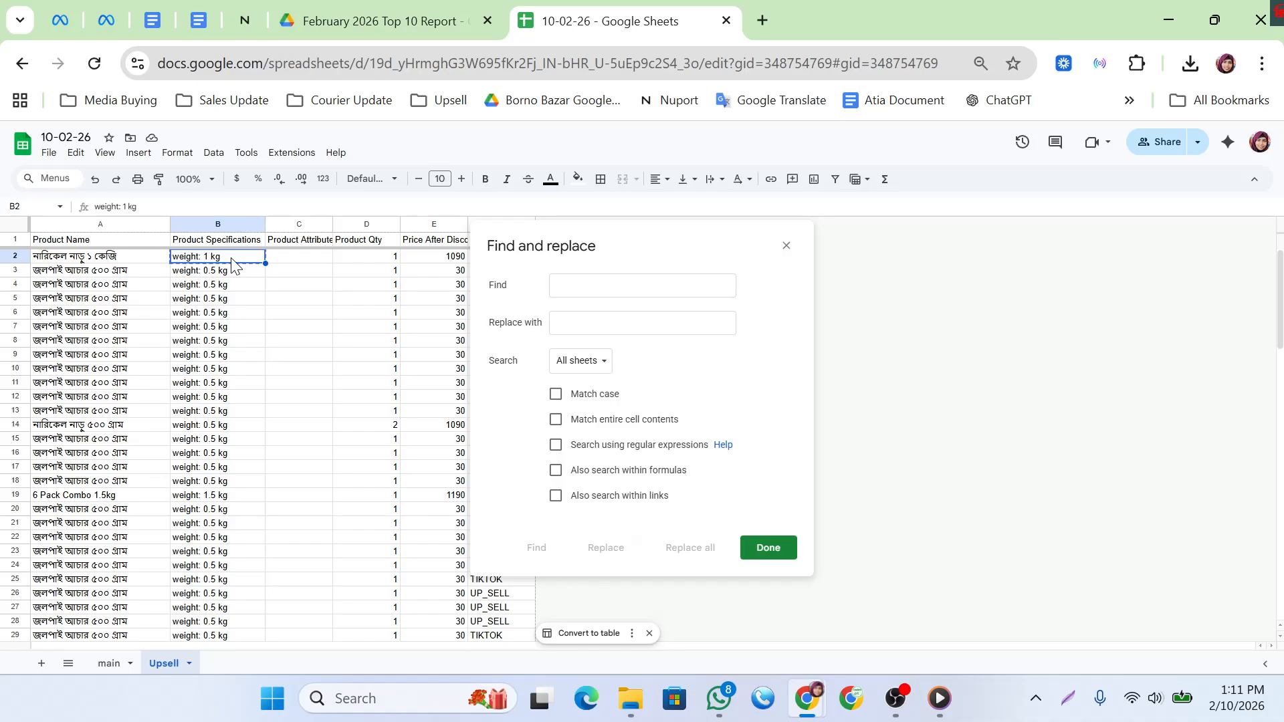
left_click(585, 286)
type("weight: 1 kg")
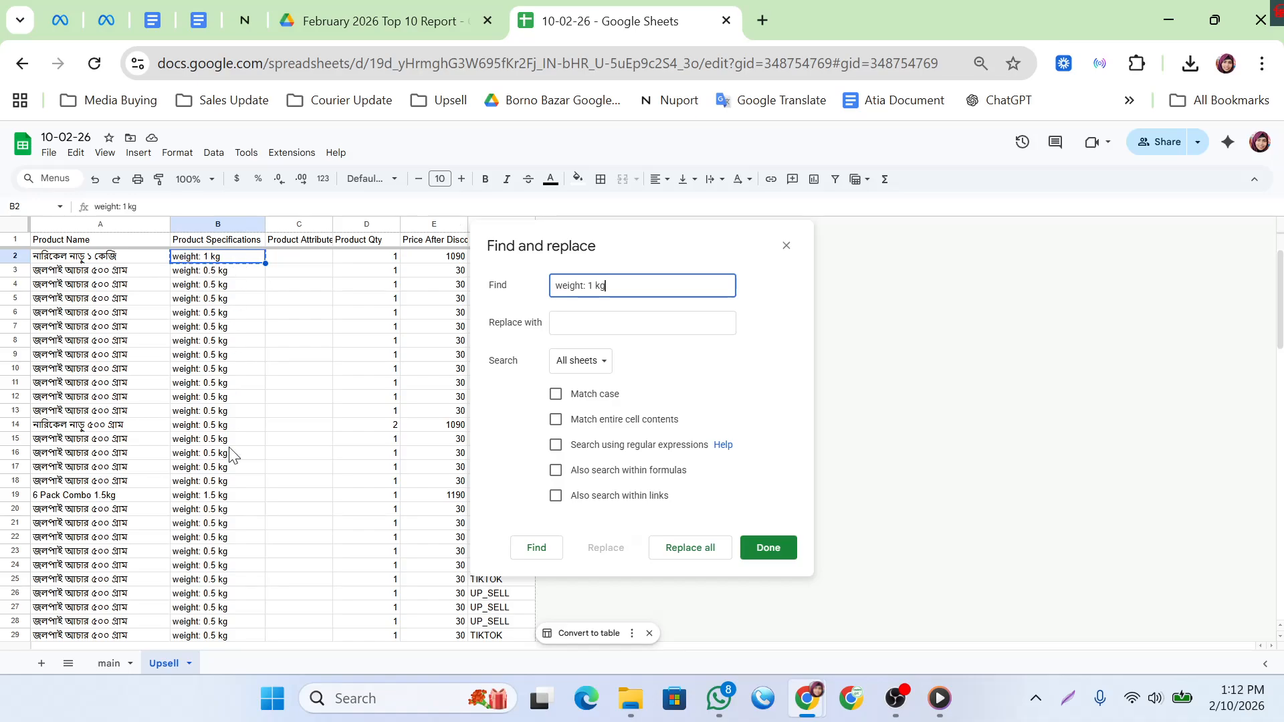
scroll(231, 468, "down", 4)
scroll(231, 468, "up", 4)
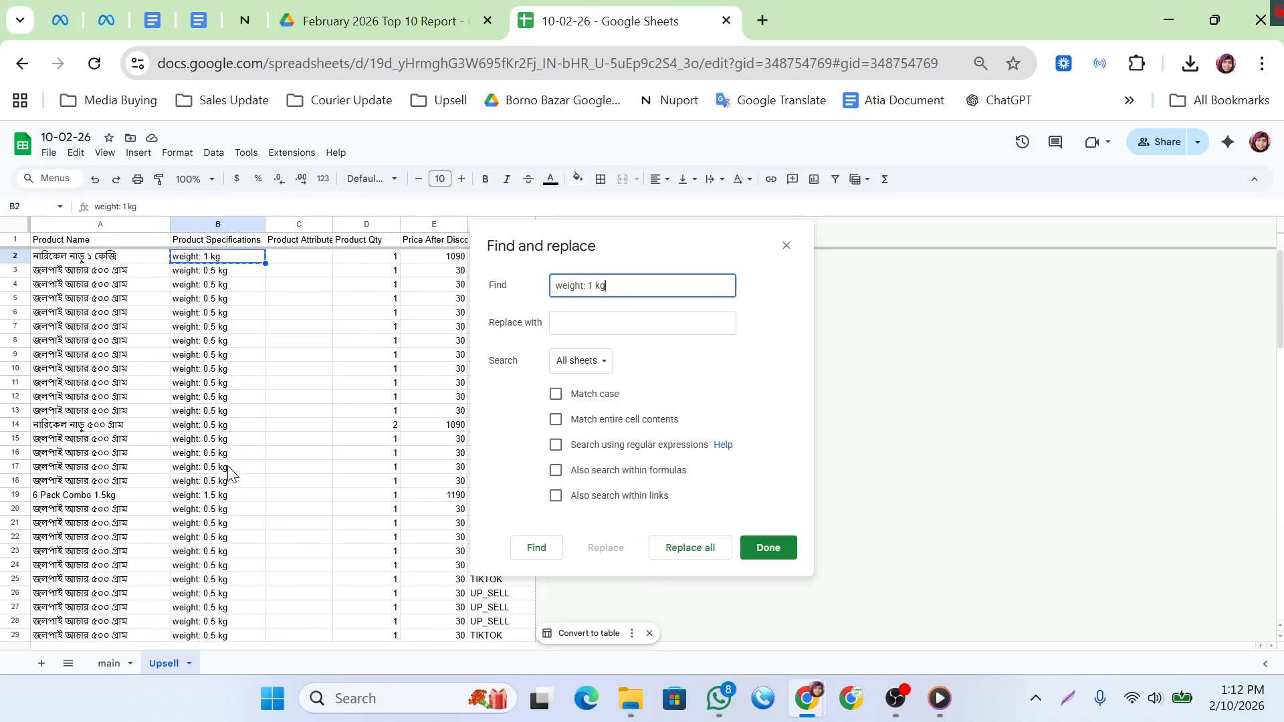
- Replace all instances of "weight: 1 kg" with 1 across all sheets and check the Product Specifications column
left_click(575, 326)
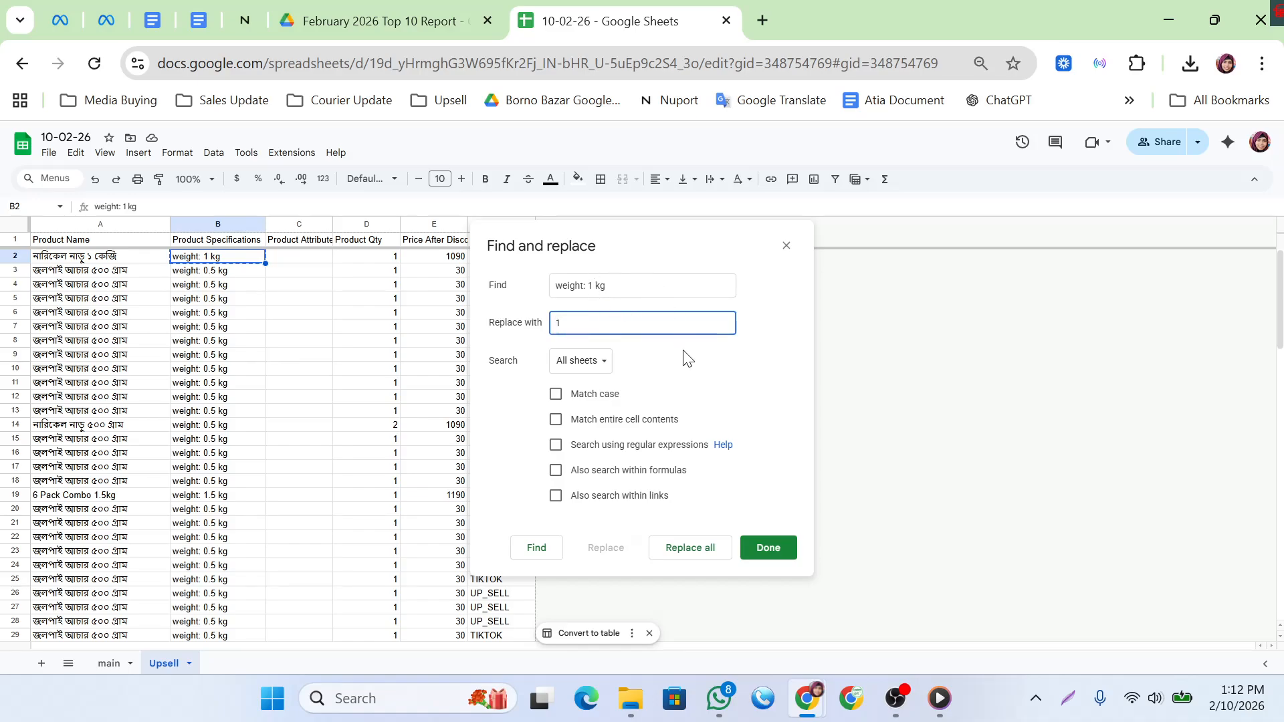
left_click(689, 548)
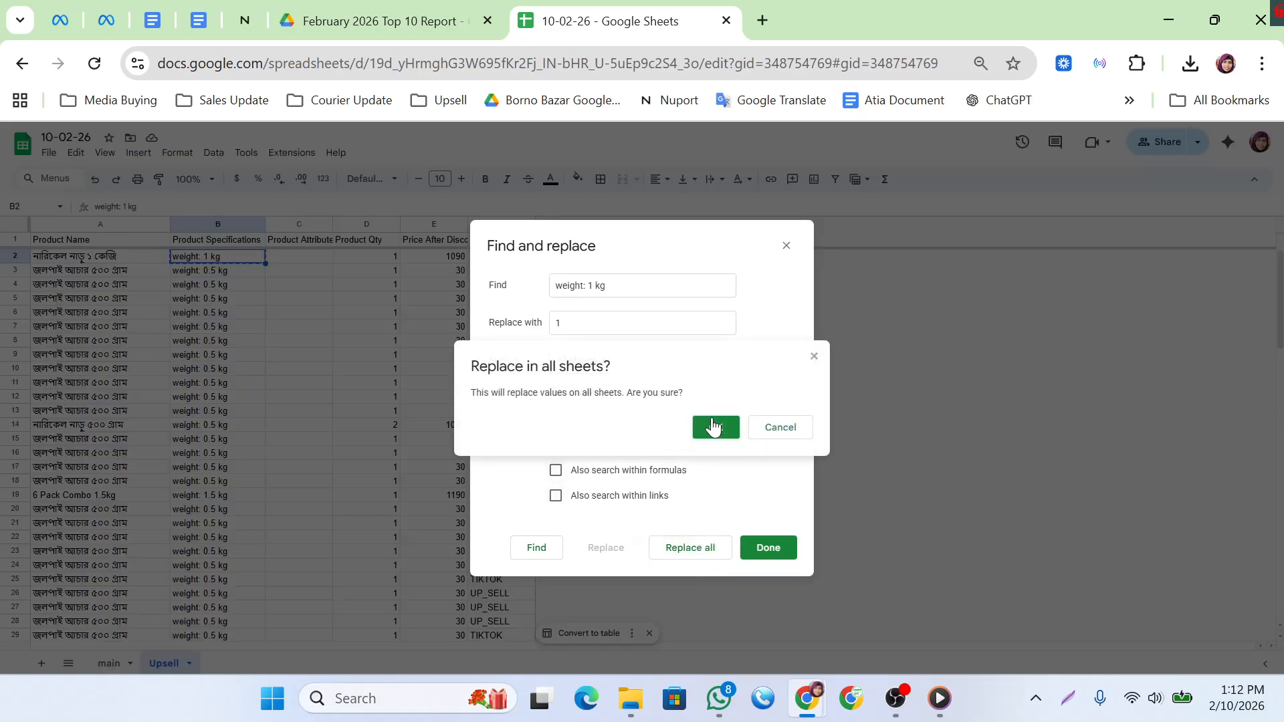
left_click(714, 433)
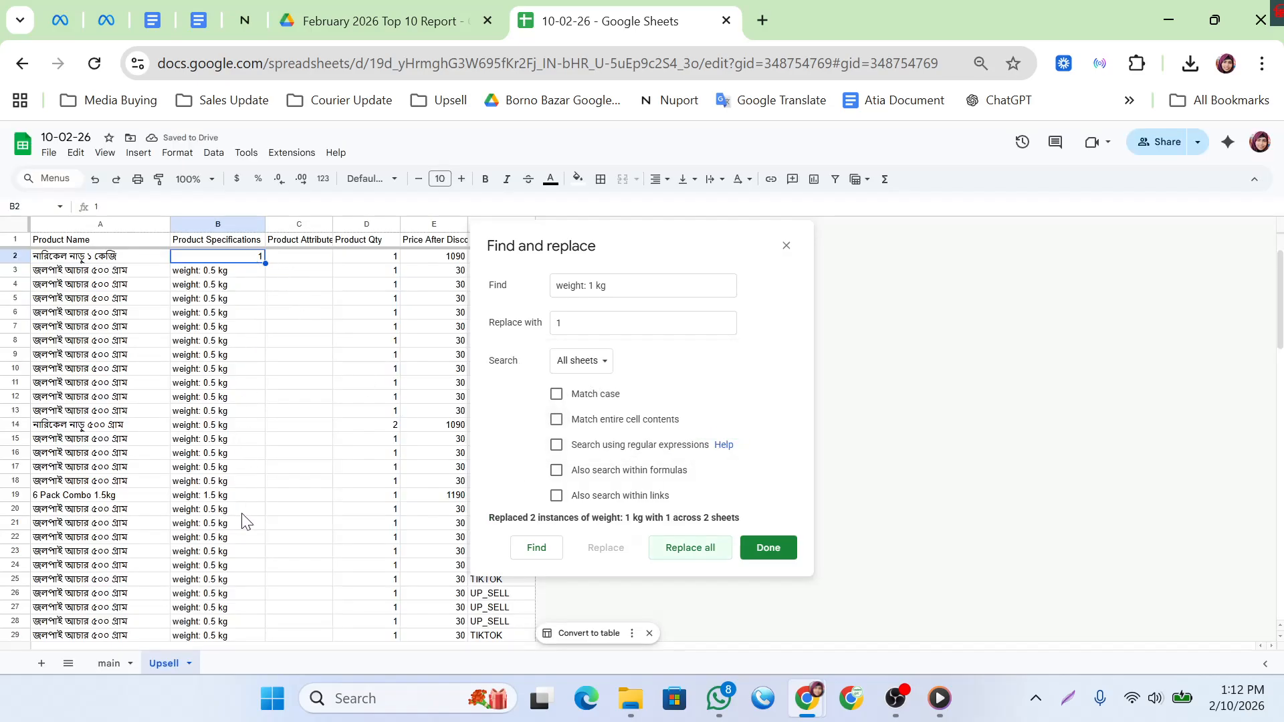
scroll(244, 521, "down", 15)
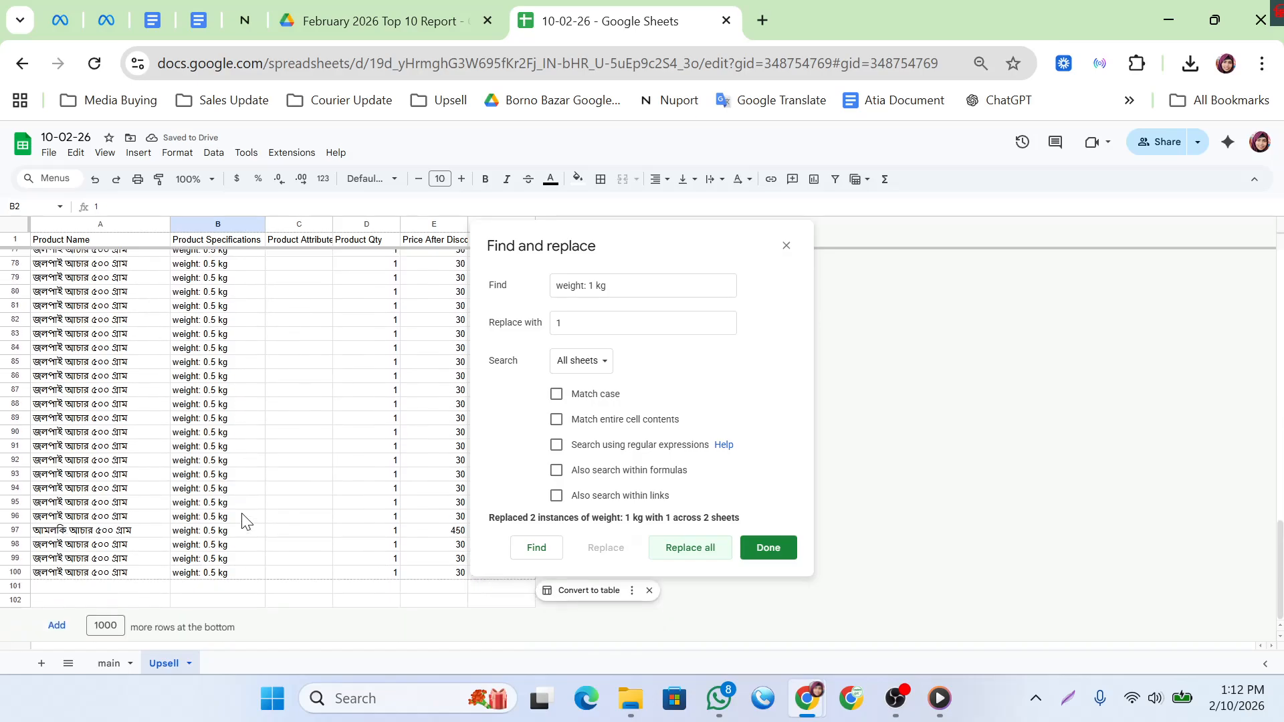
scroll(244, 521, "up", 15)
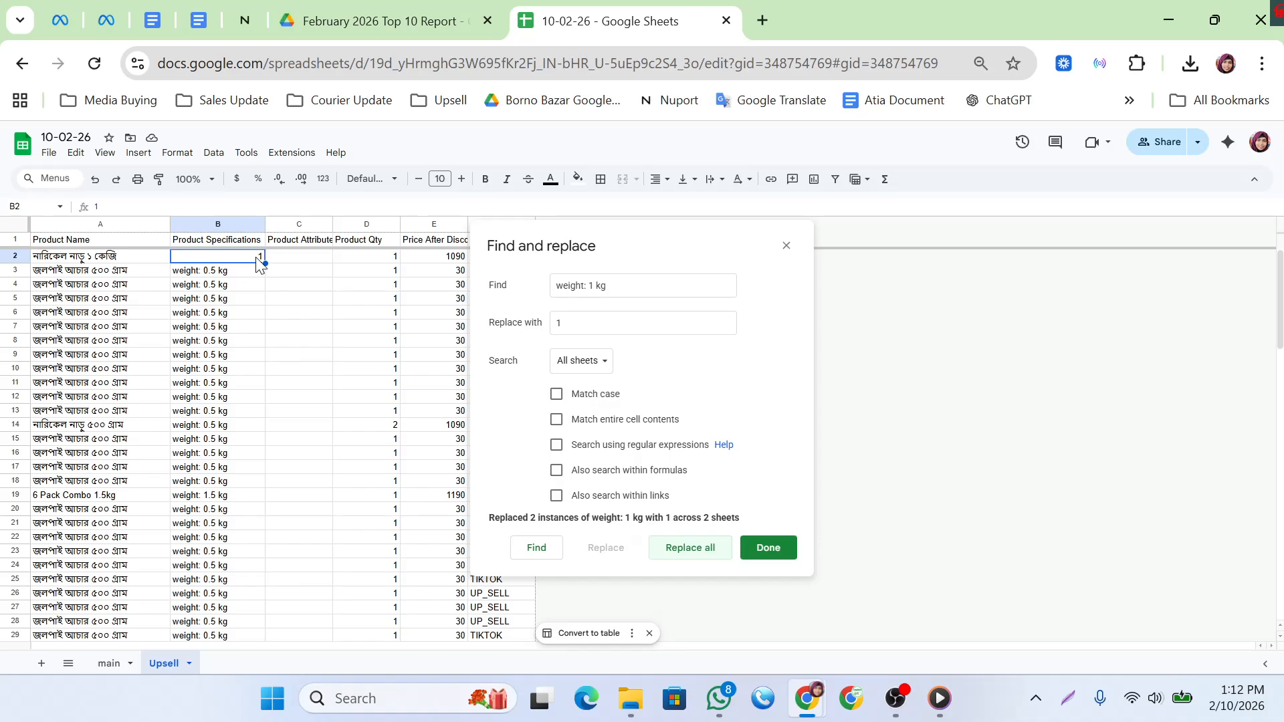
left_click(309, 322)
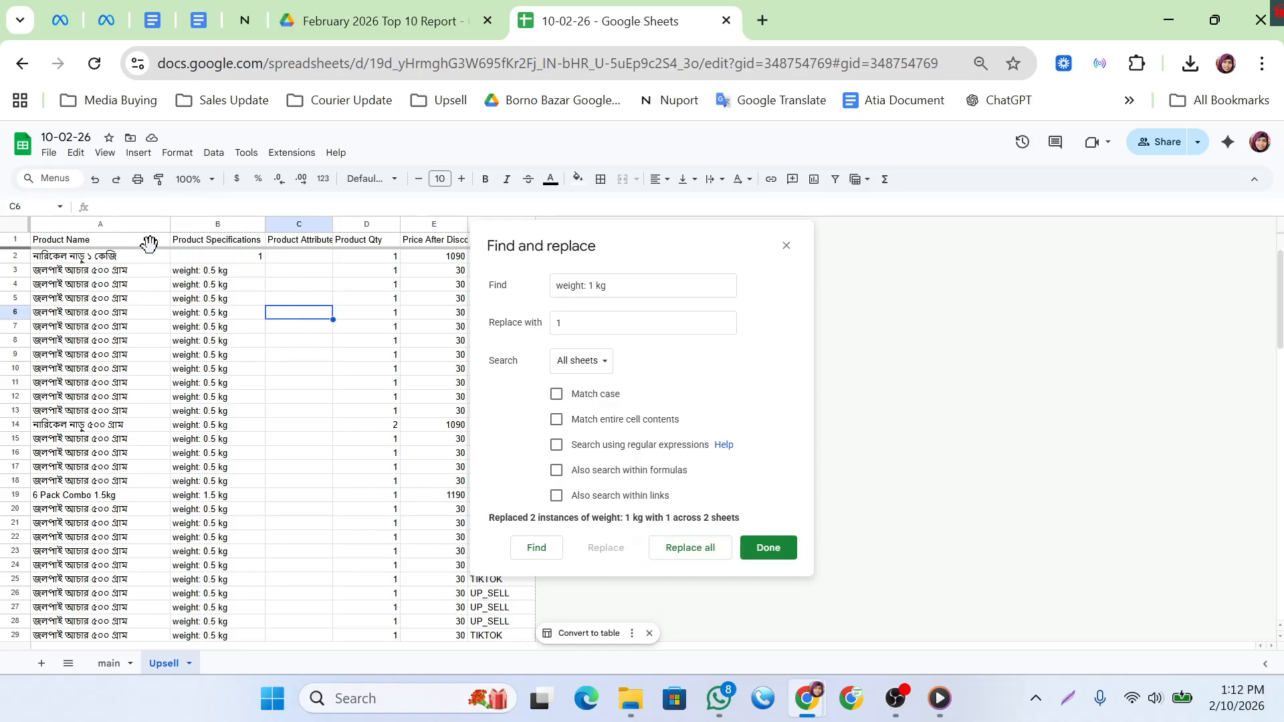
- Replace all instances of "weight: 0.5 kg" from cell B3 with 0.5 across all sheets and check the Product Specifications column
left_click(203, 276)
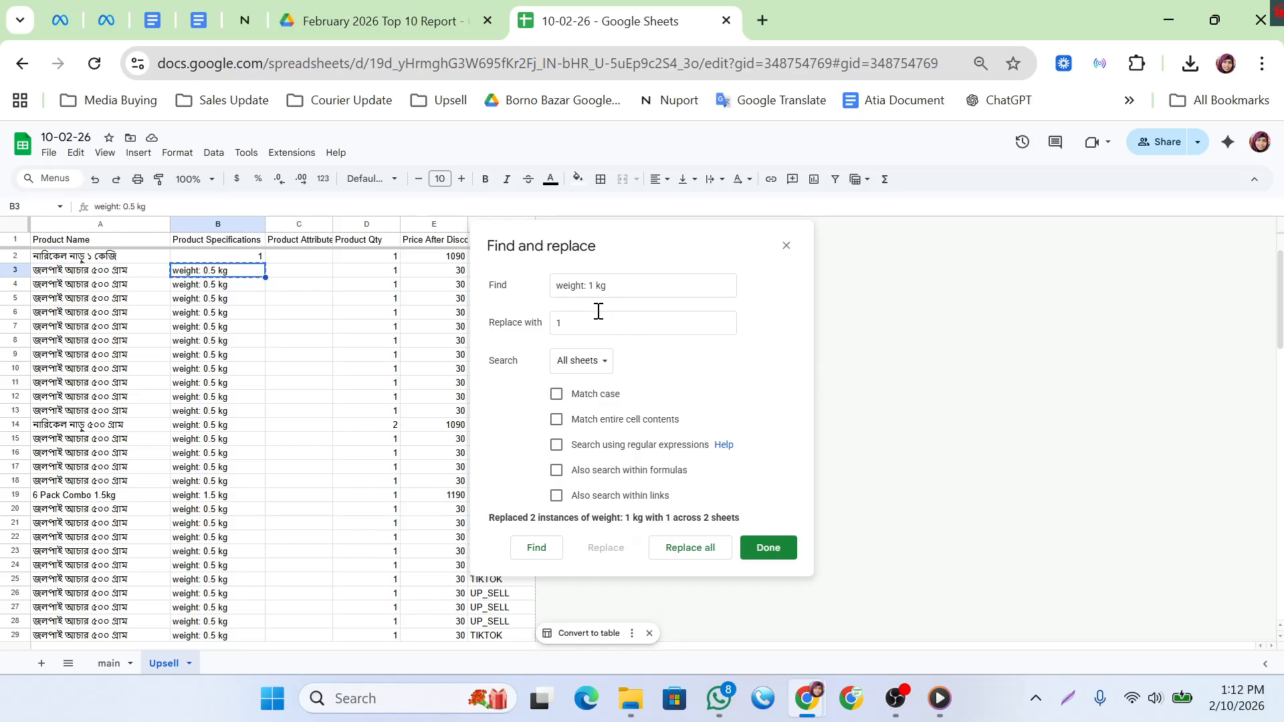
left_click(632, 288)
key("ctrl+a")
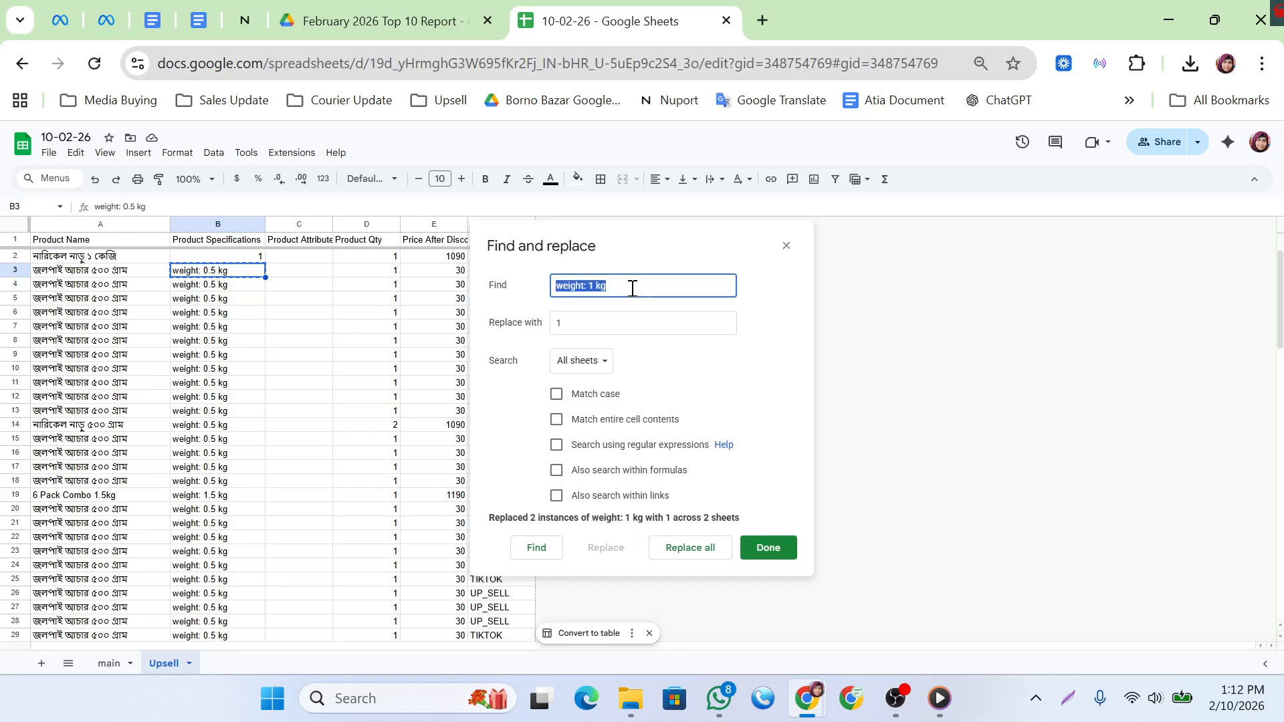
type("weight: 0.5 kg")
left_click(582, 327)
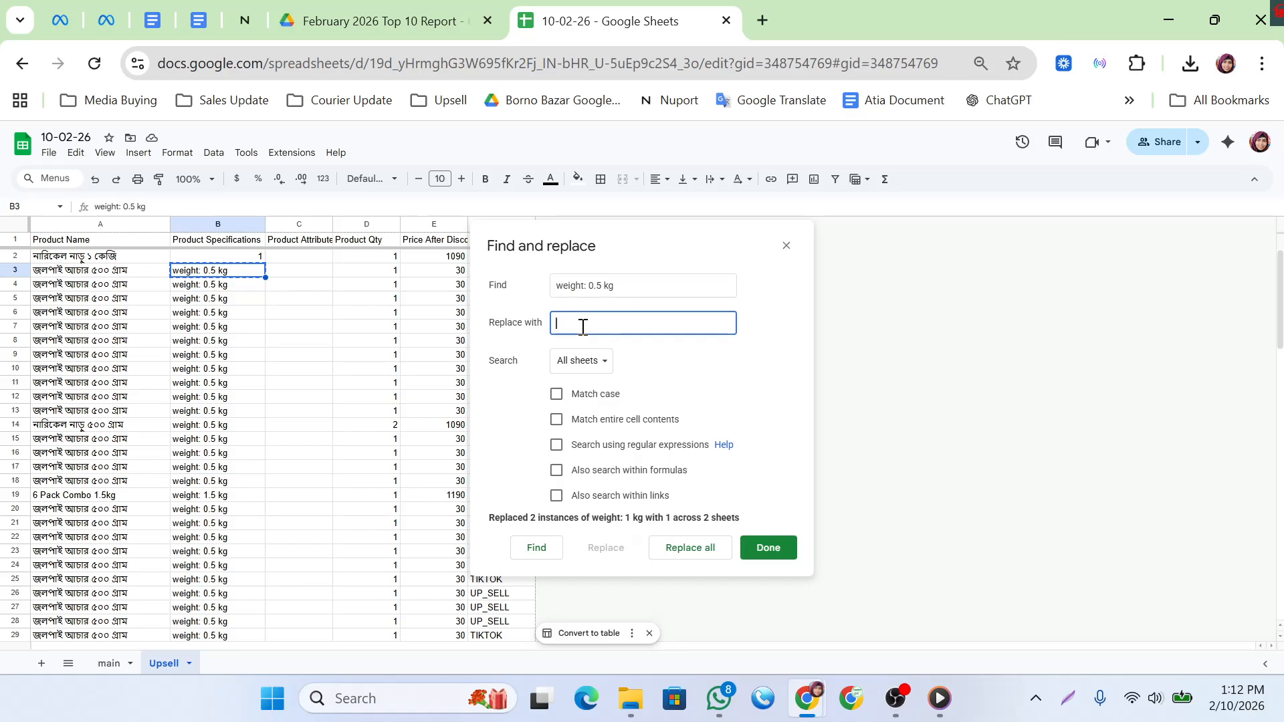
key("BackSpace")
type("0.5")
left_click(692, 555)
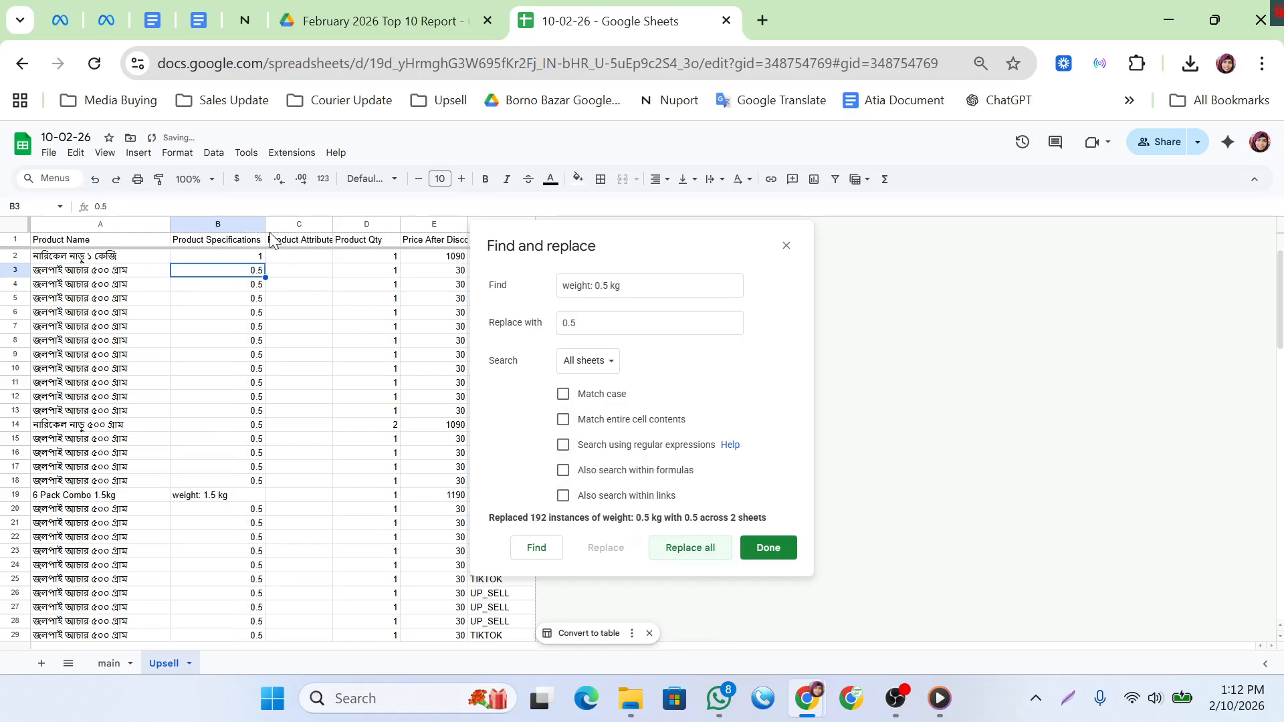
scroll(260, 645, "down", 12)
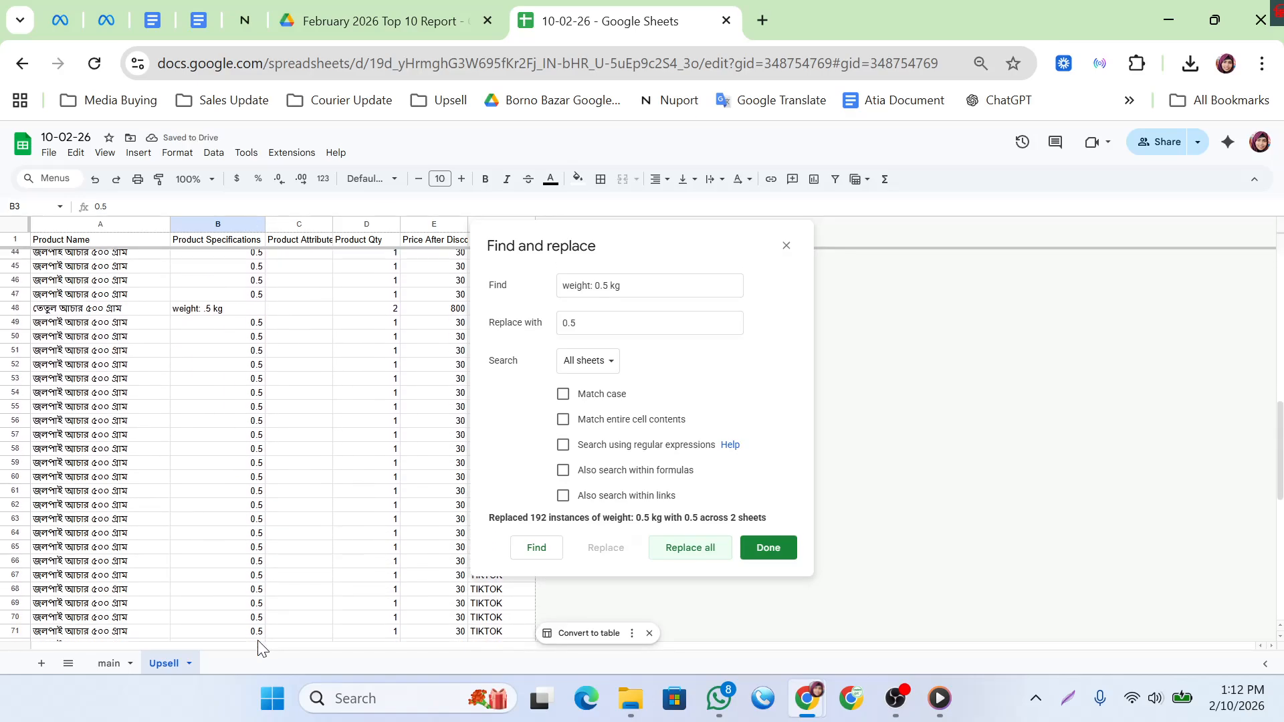
scroll(259, 645, "up", 12)
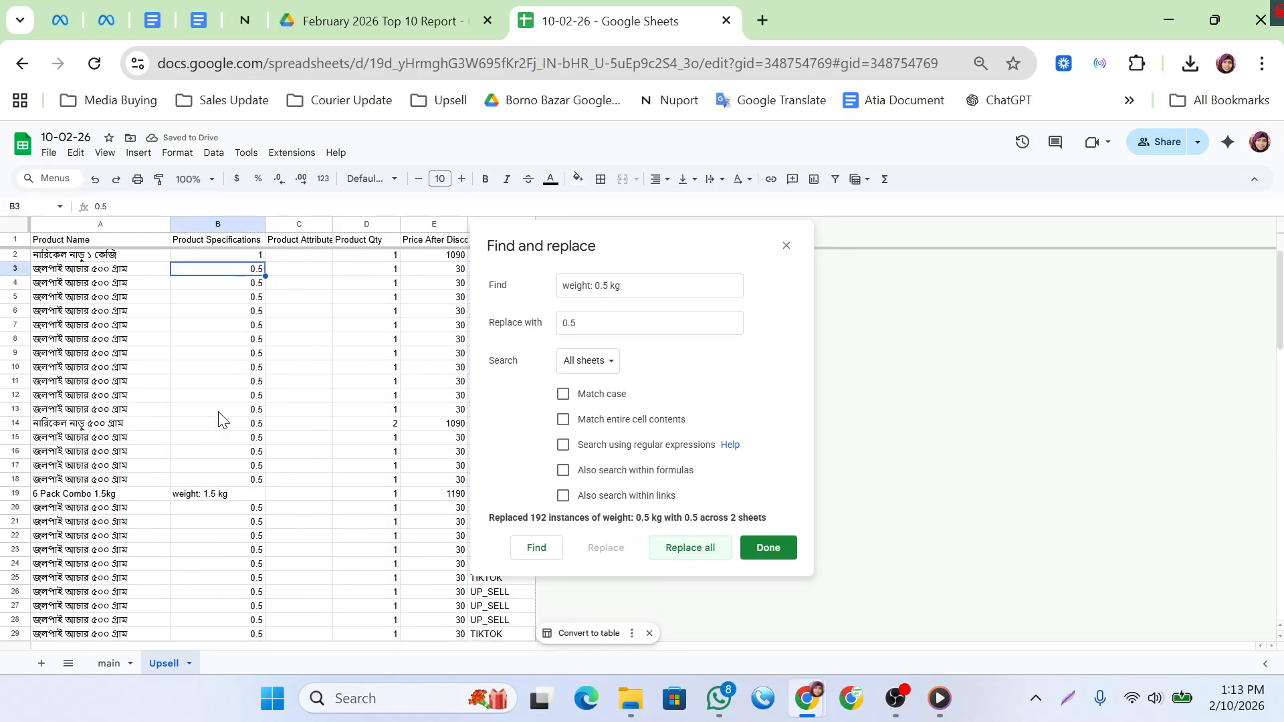
- Replace all instances of "weight: 1.5 kg" from cell B19 with 1.5 across all sheets
scroll(239, 420, "down", 2)
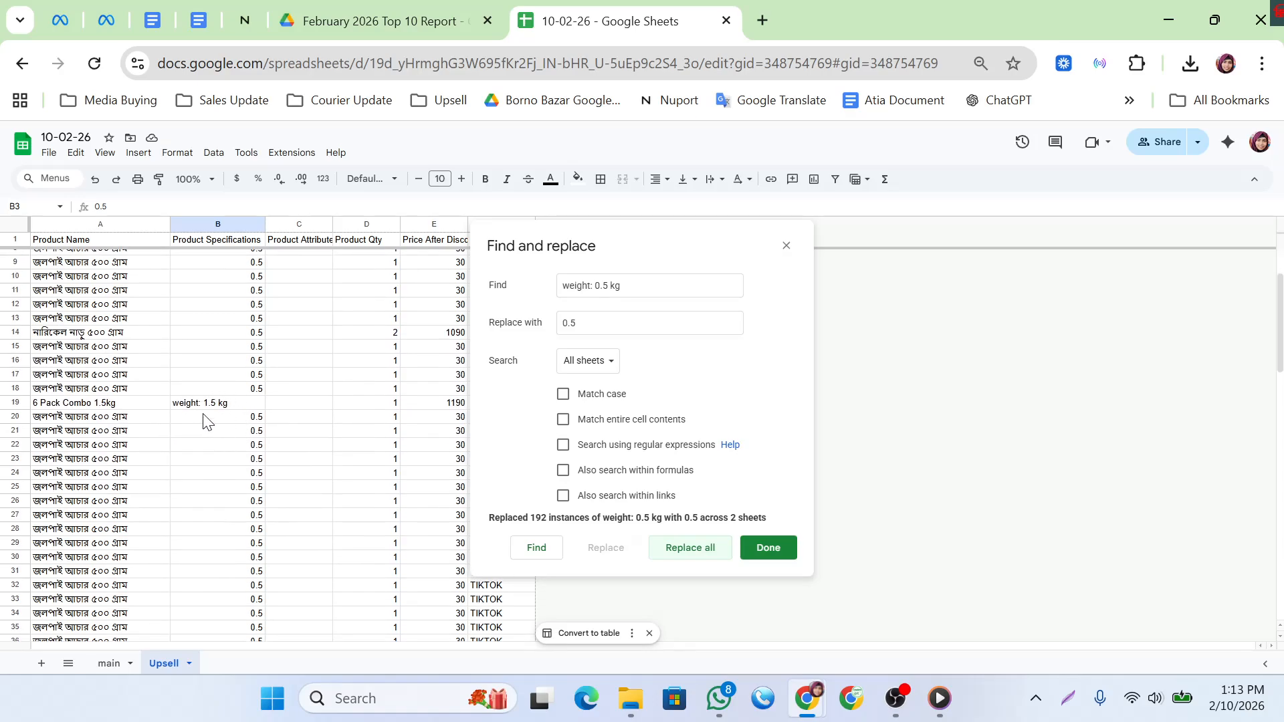
left_click(222, 404)
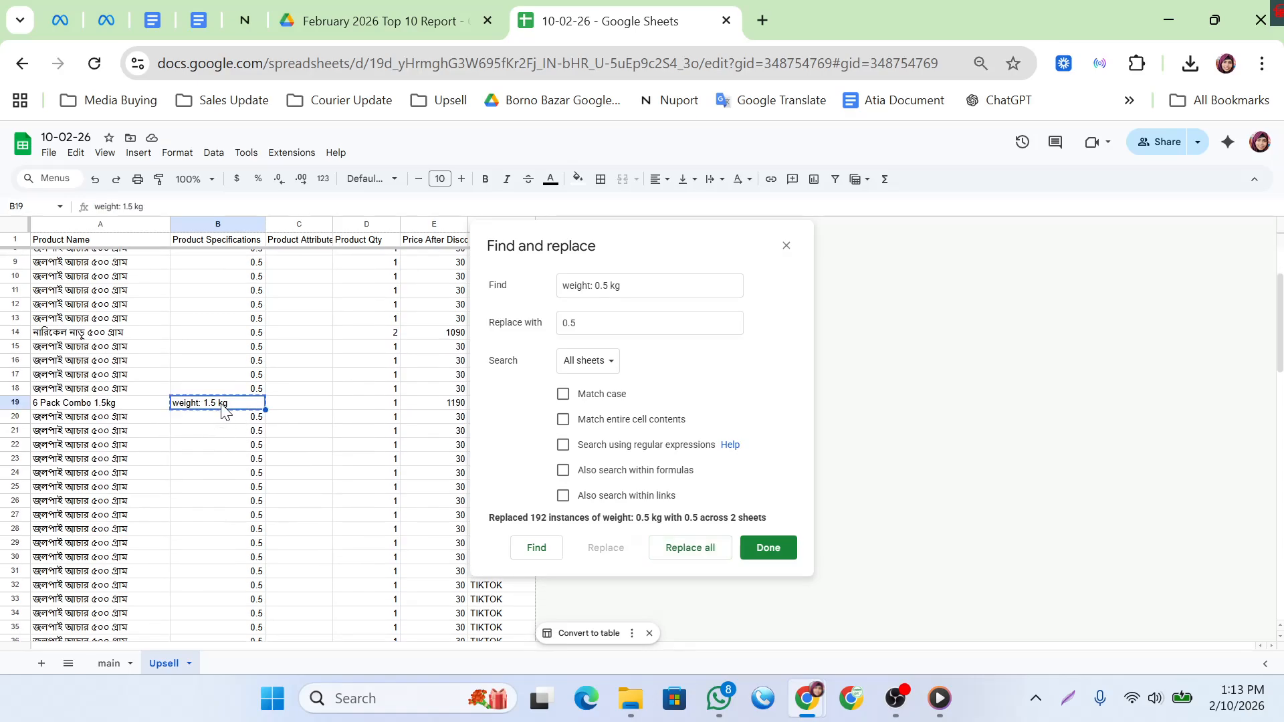
left_click(635, 286)
triple_click(635, 286)
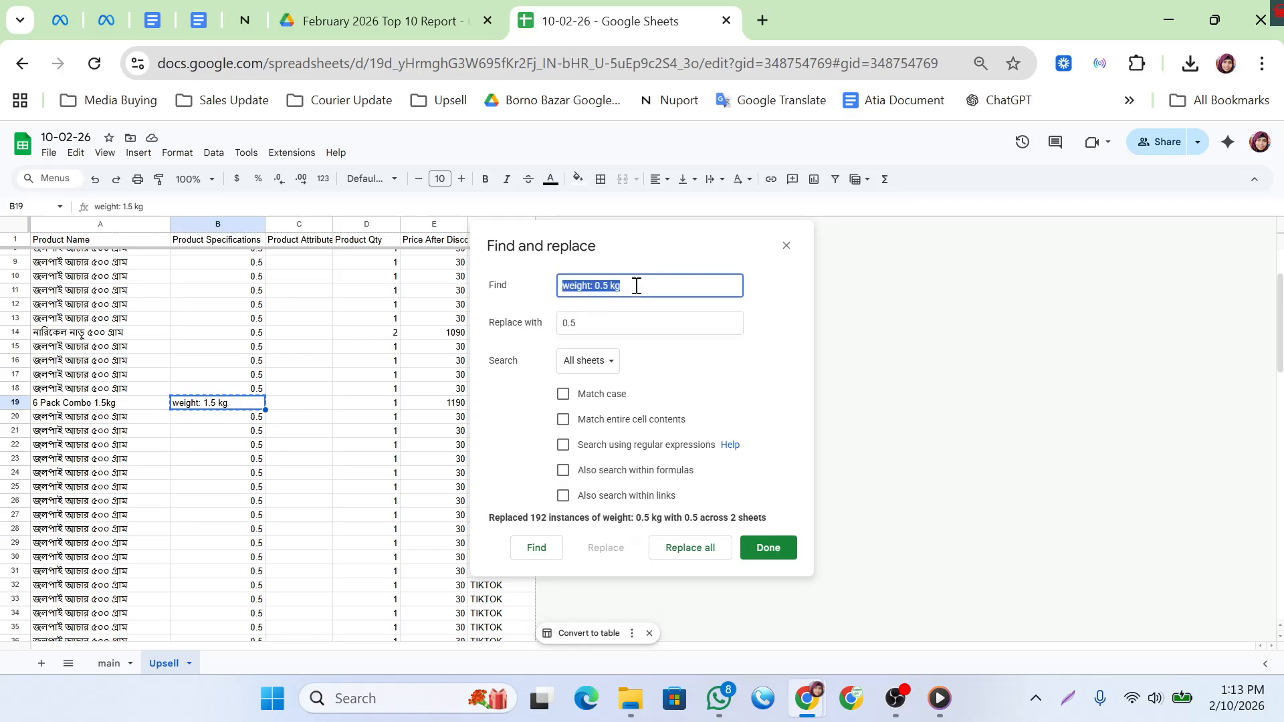
type("weight: 1.5 kg")
left_click(591, 325)
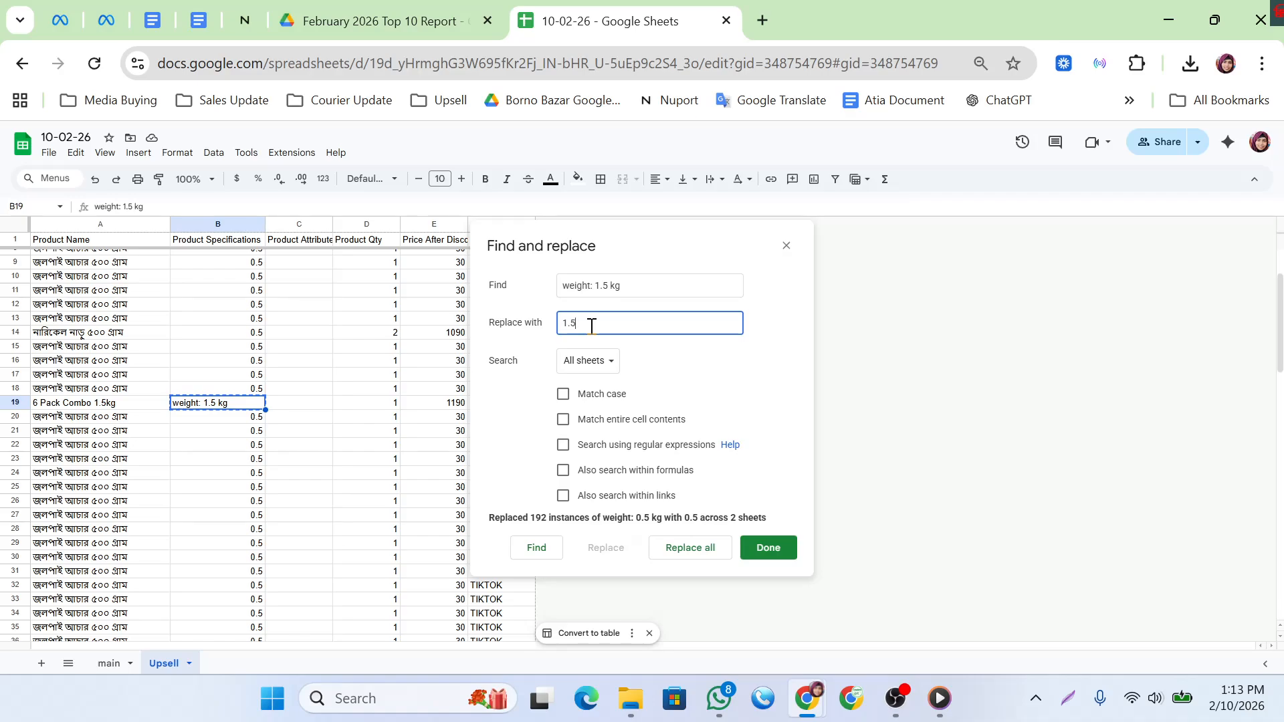
left_click(690, 547)
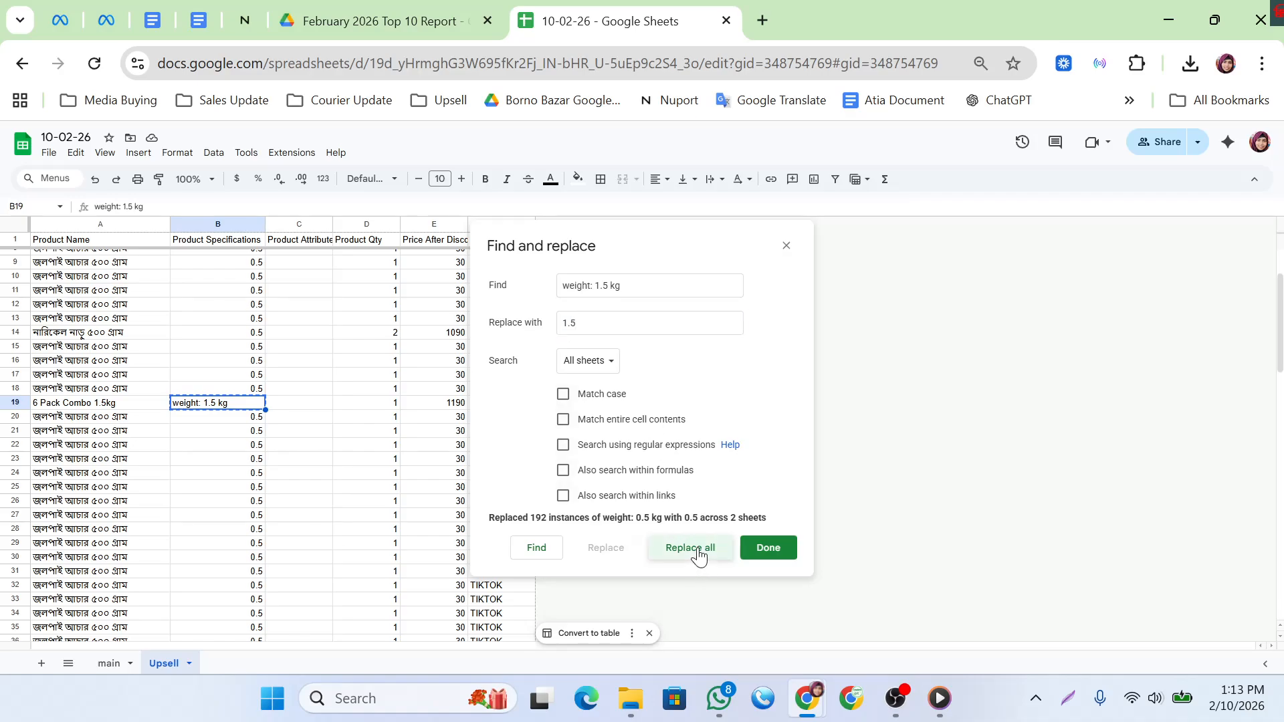
- Replace all instances of "weight: .5 kg" from cell B48 with 0.5 across all sheets
scroll(246, 520, "down", 10)
scroll(246, 521, "up", 5)
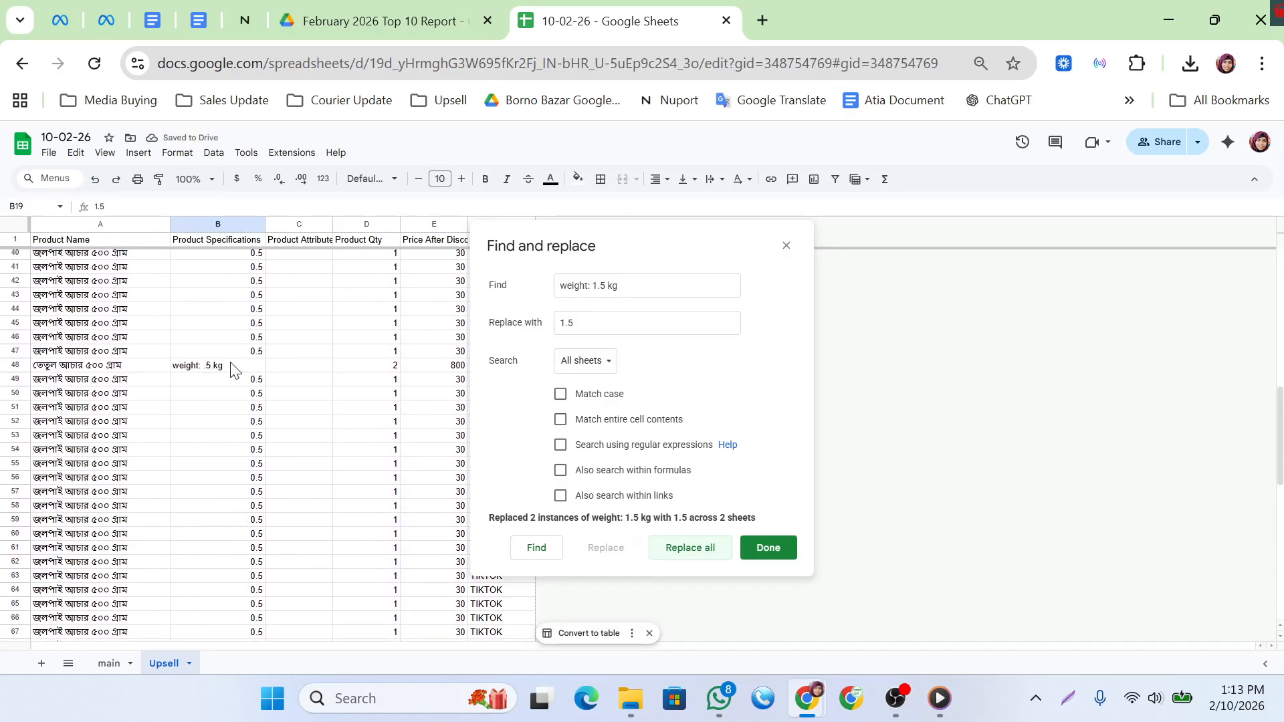
left_click(222, 367)
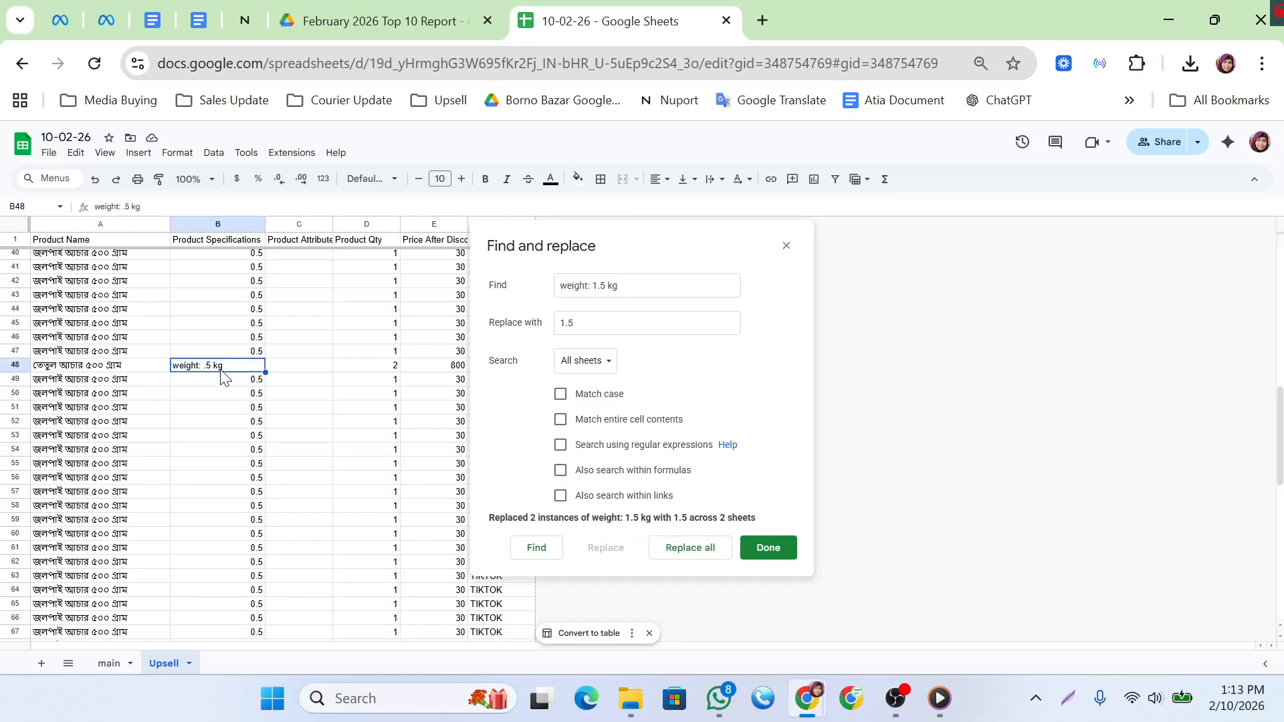
triple_click(656, 289)
type("weight: .5 kg")
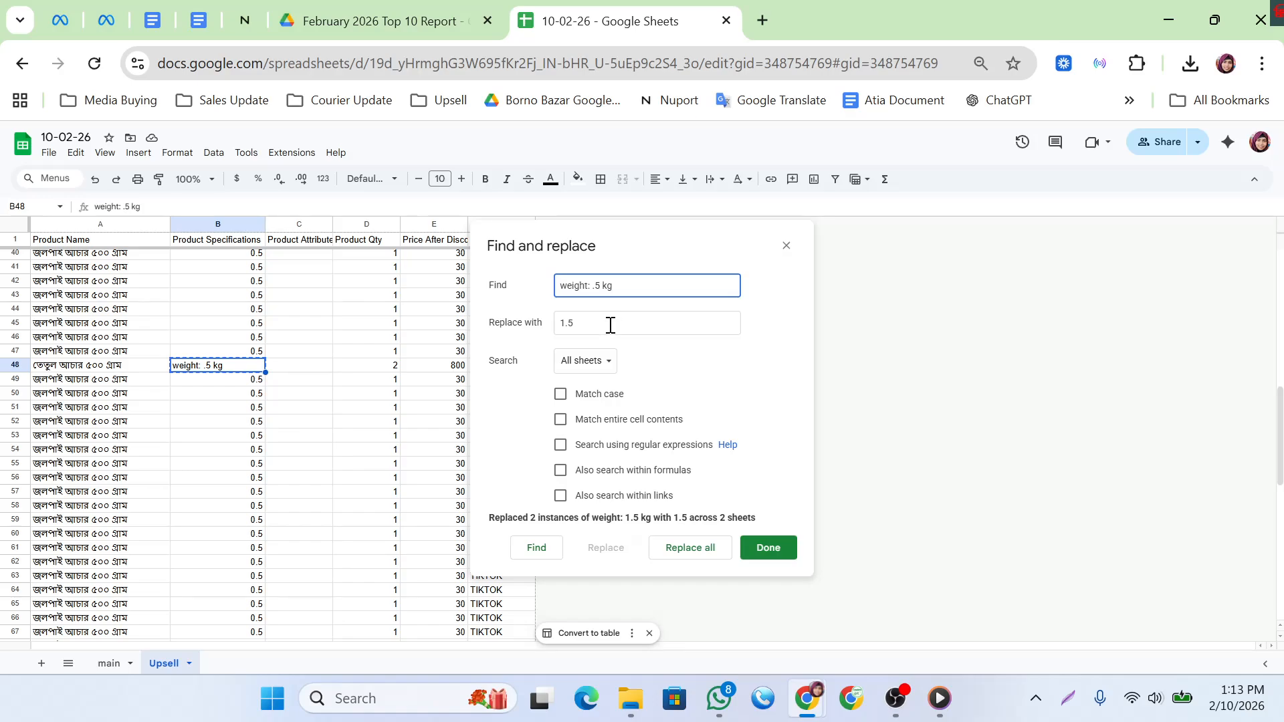
triple_click(610, 325)
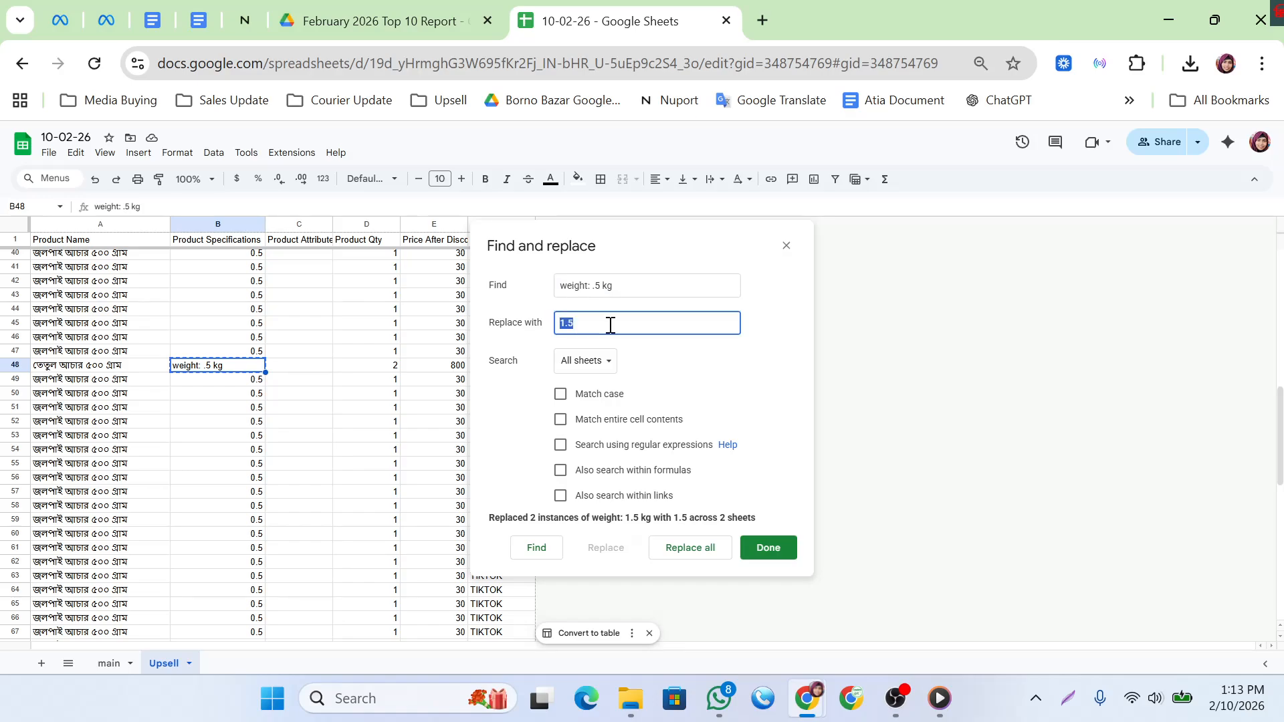
type("0.")
left_click(688, 557)
- Check the Product Specifications column of the Upsell sheet for remaining text weights and close Find and replace
left_click(317, 455)
scroll(318, 460, "down", 2)
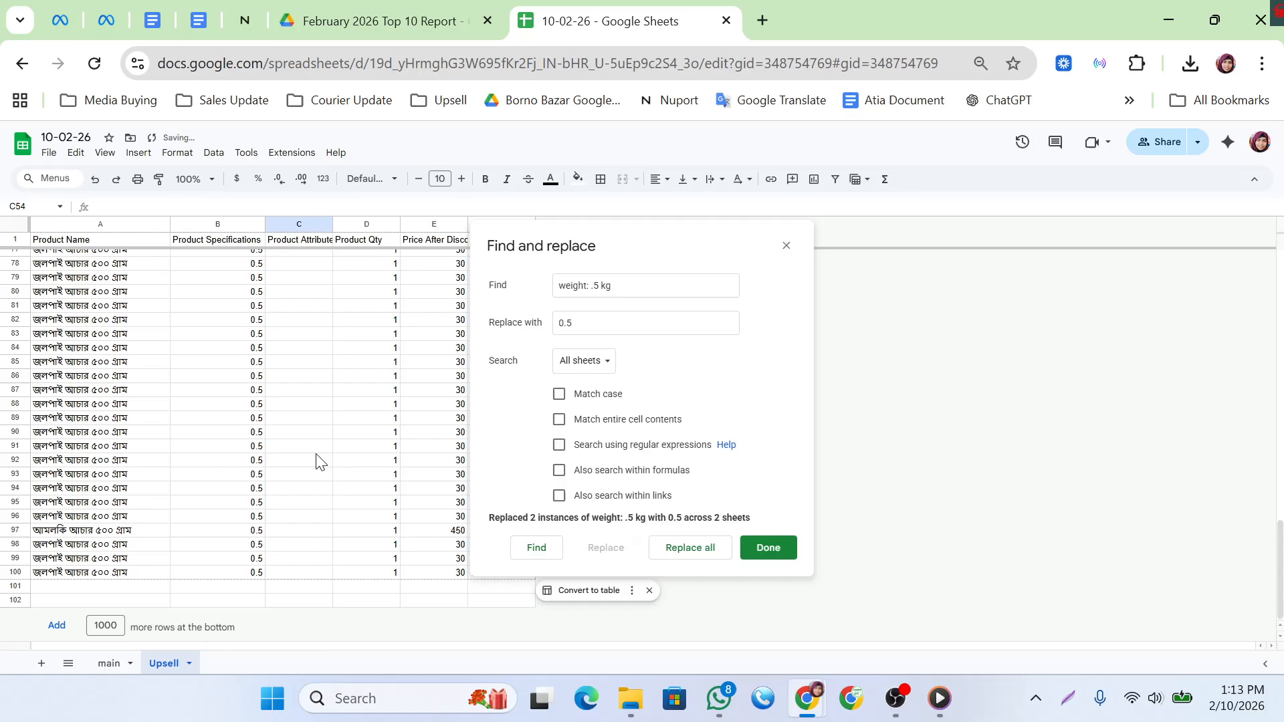
scroll(320, 461, "up", 8)
scroll(320, 461, "up", 3)
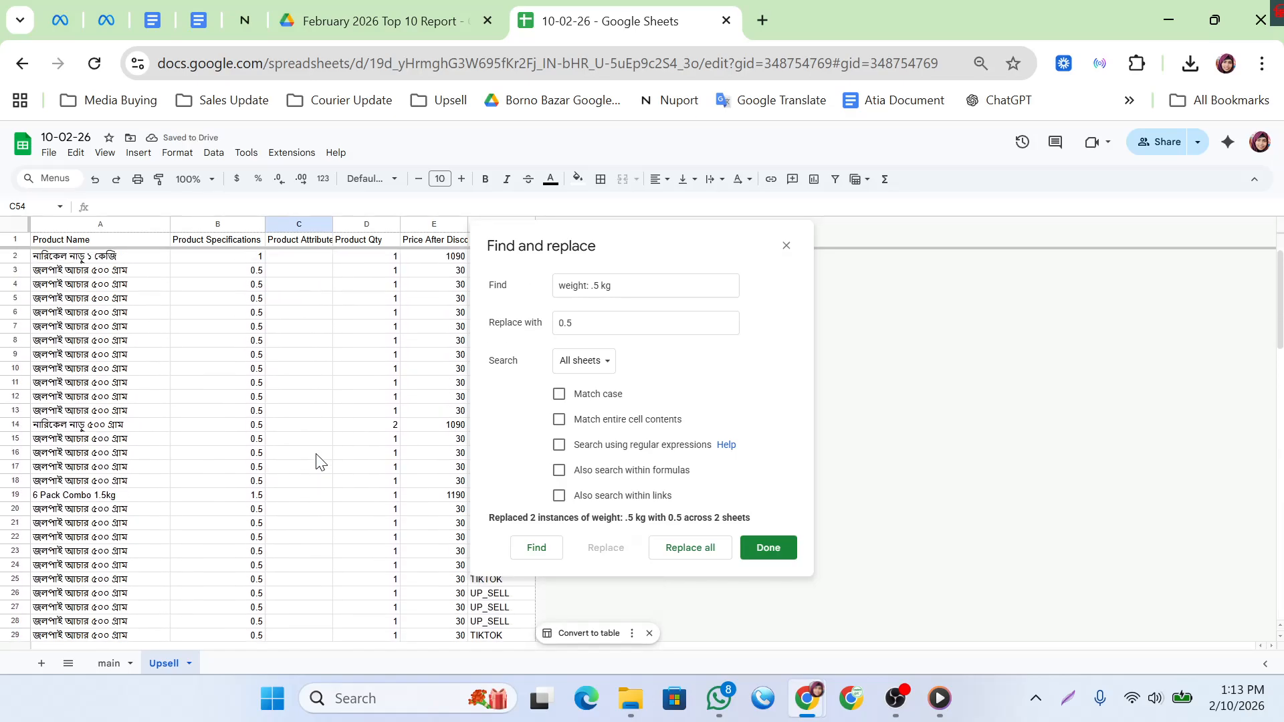
left_click(769, 555)
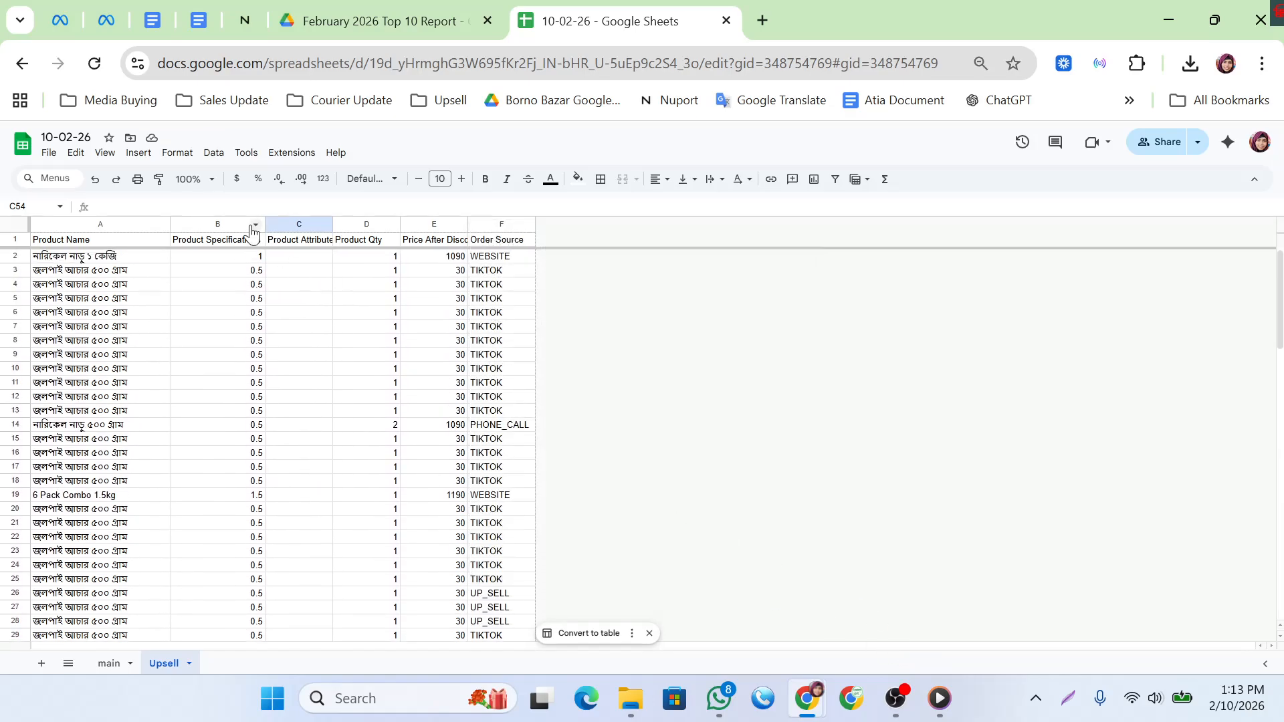
scroll(262, 599, "down", 6)
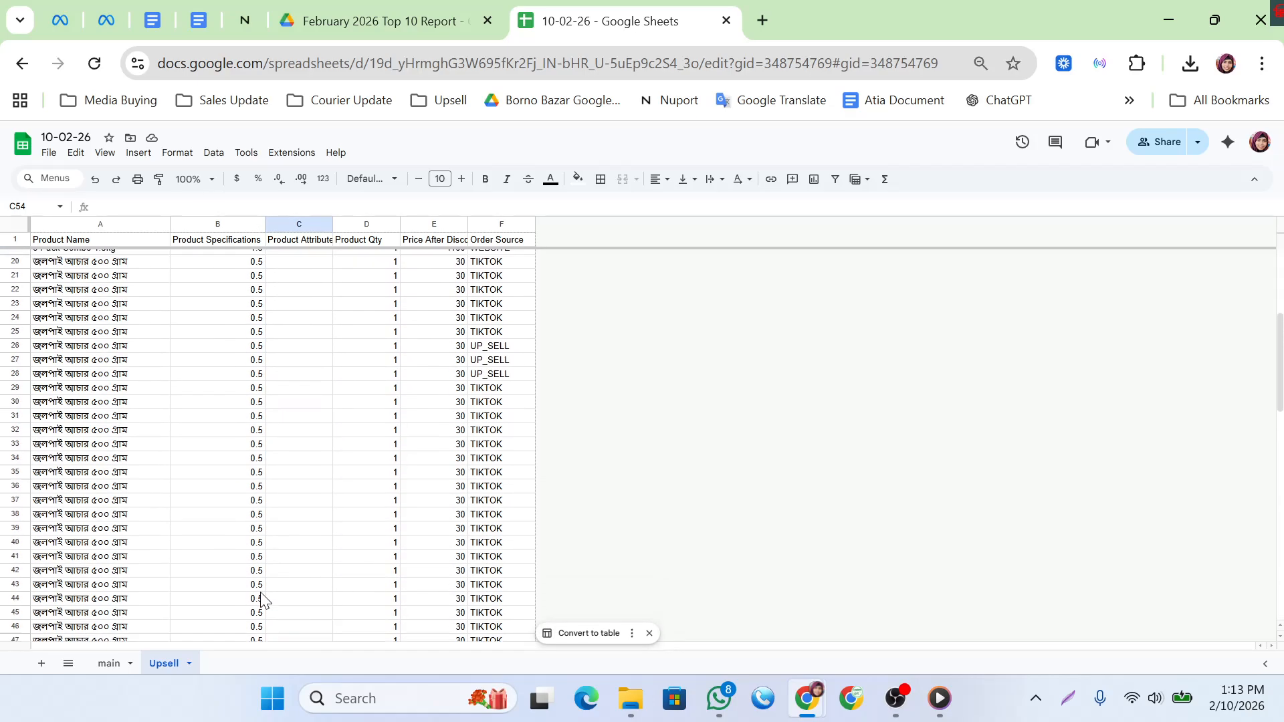
scroll(262, 600, "up", 6)
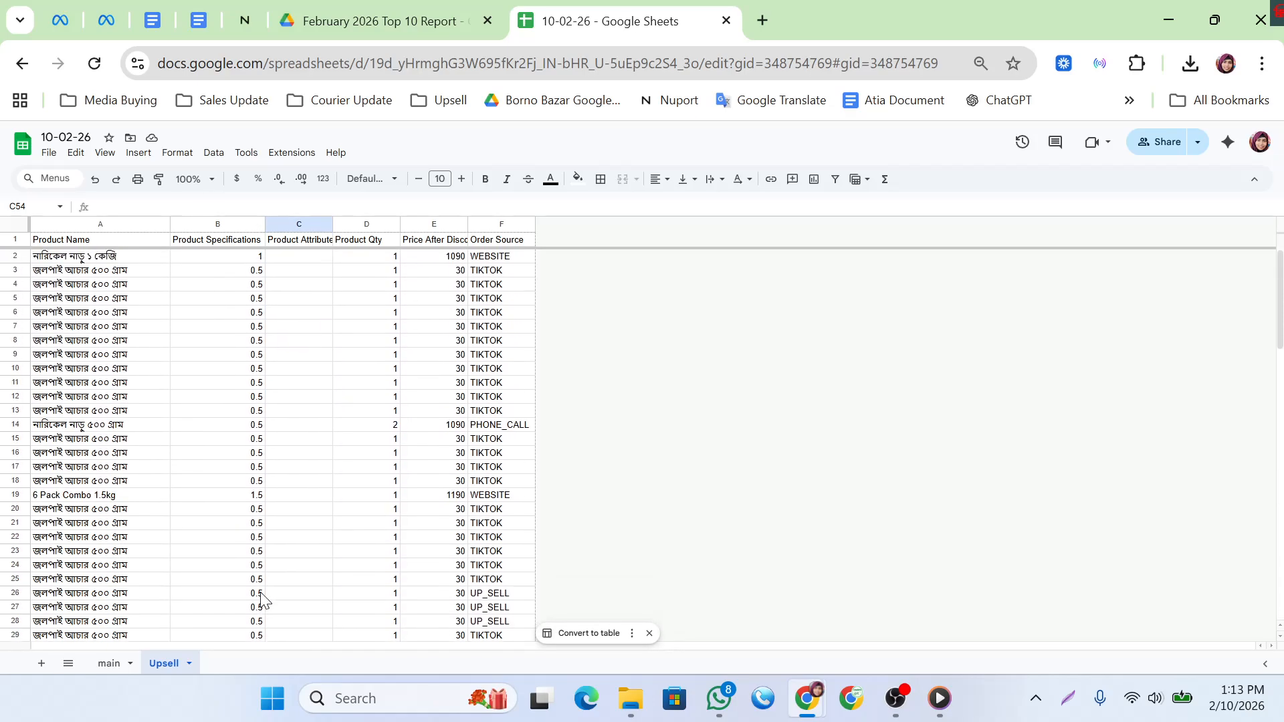
- Rename the Product Attributes header in cell C1 of the Upsell sheet to KG
left_click(302, 242)
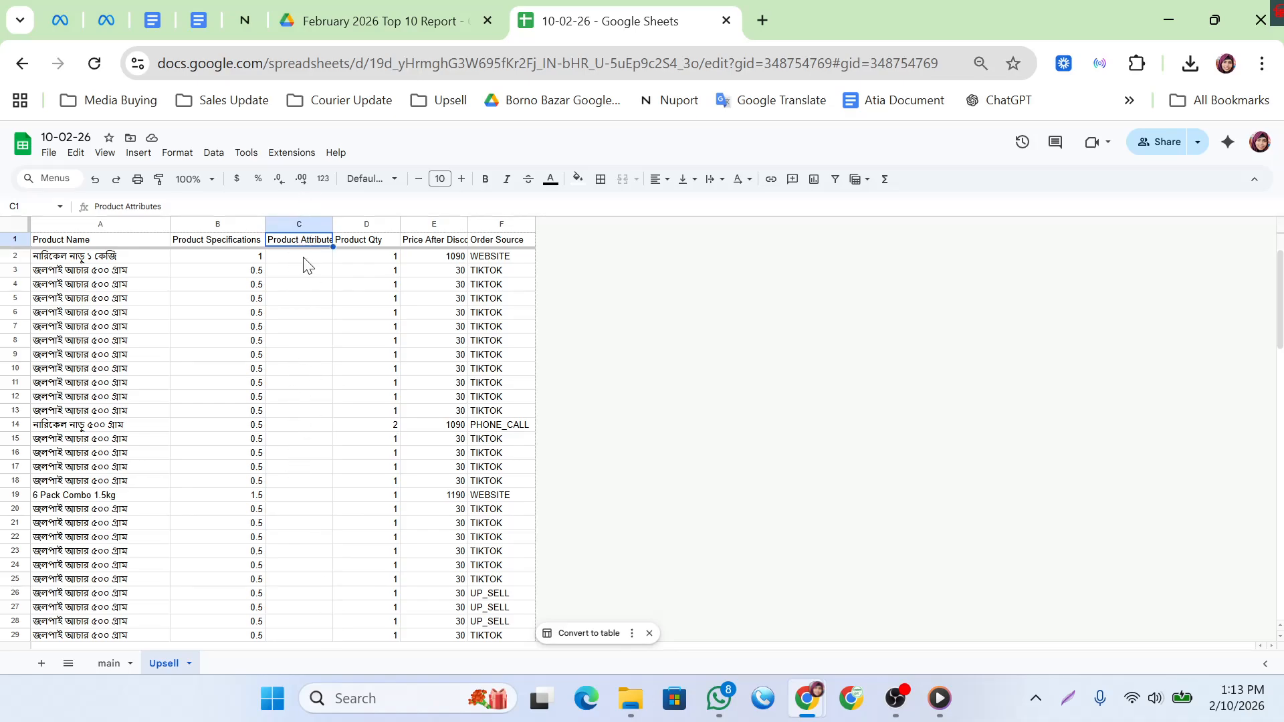
type("KG")
left_click(294, 333)
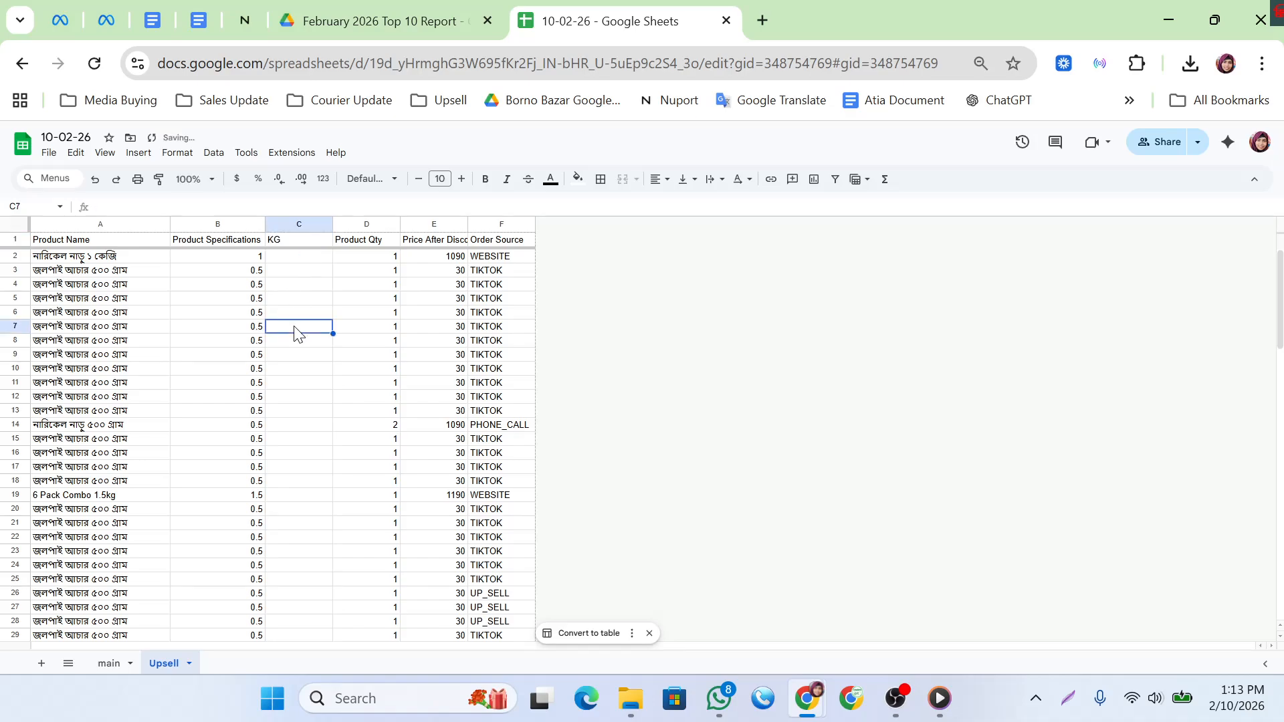
- Enter =SUM(B2*D2) in cell C2 and accept the suggested autofill to apply the formula down the KG column
left_click(308, 258)
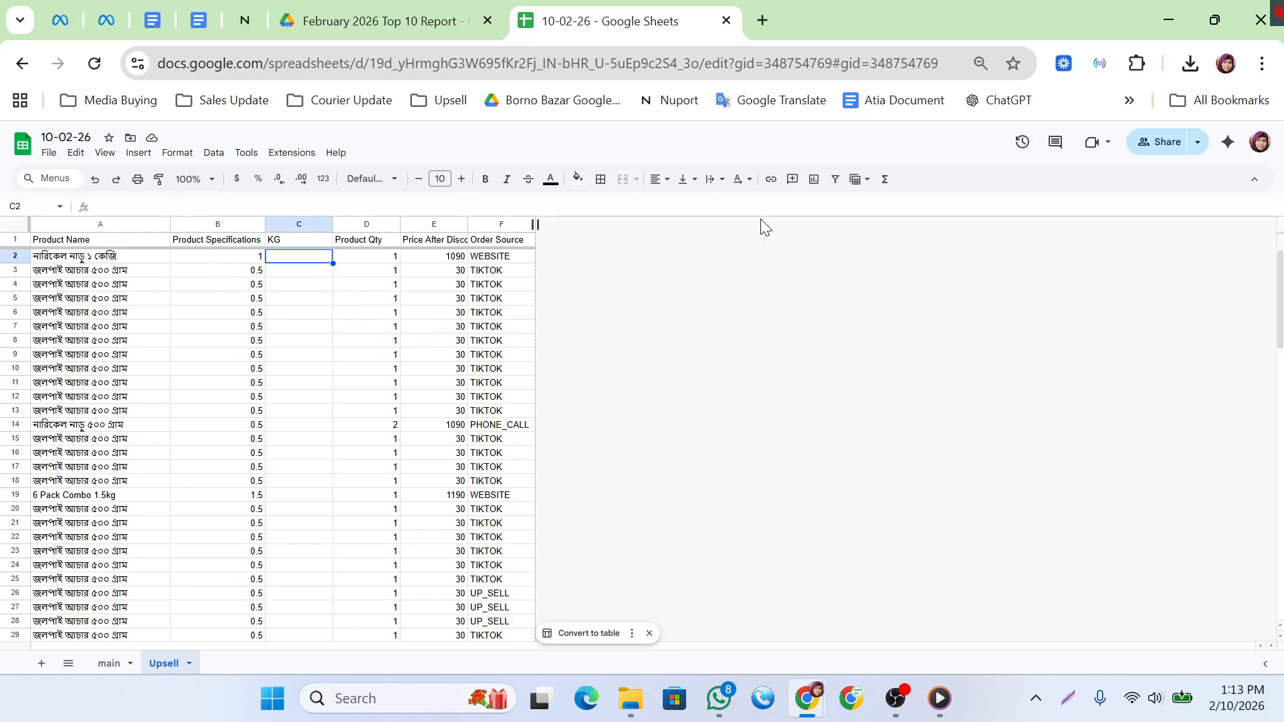
left_click(887, 183)
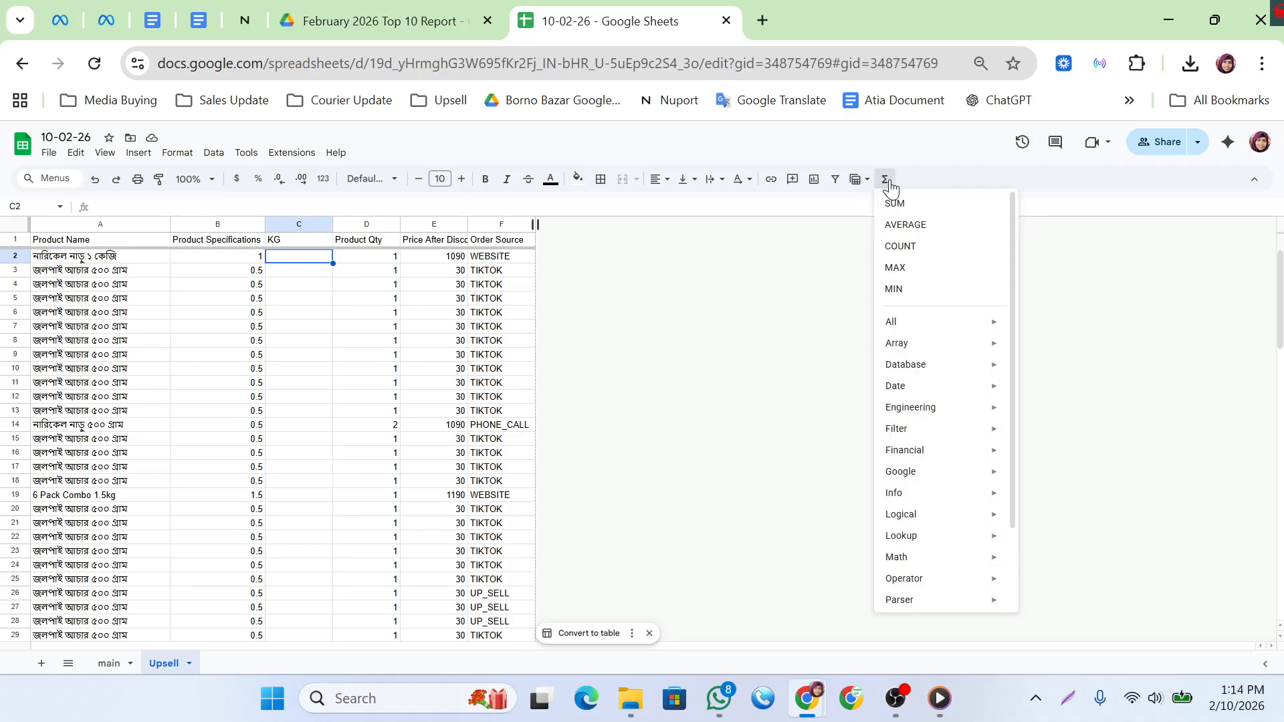
left_click(895, 203)
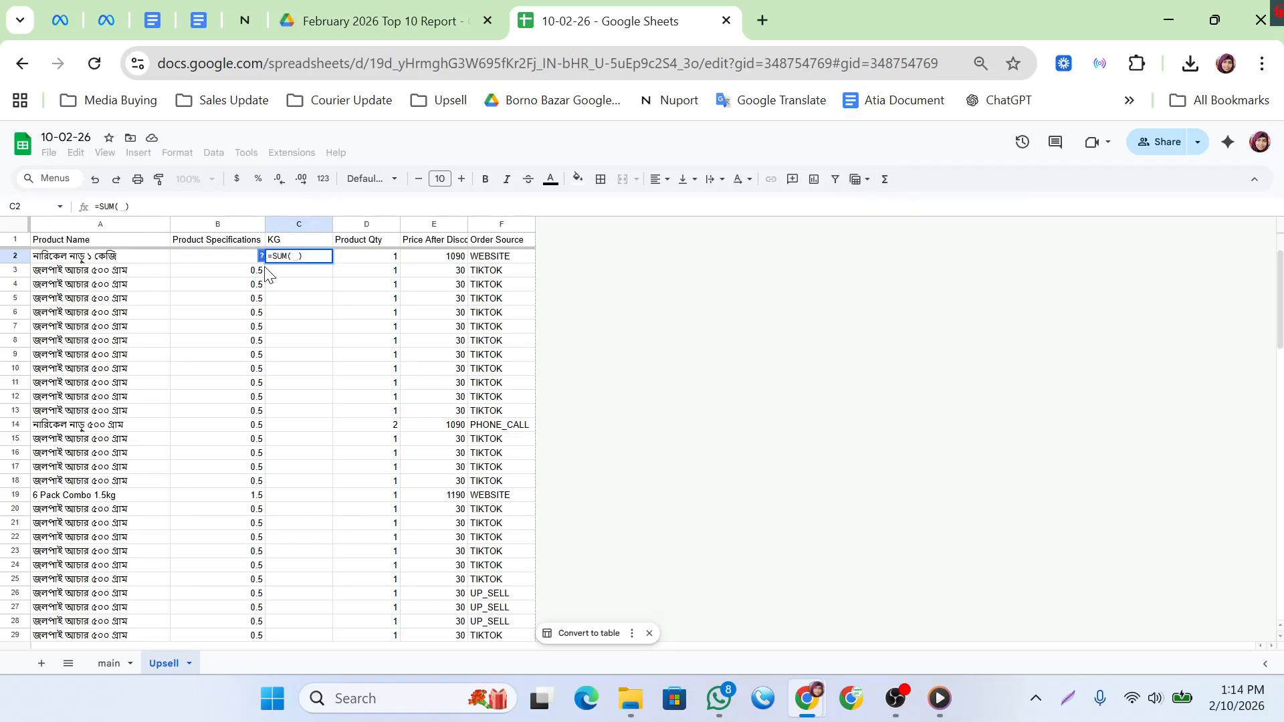
left_click(230, 262)
type("*")
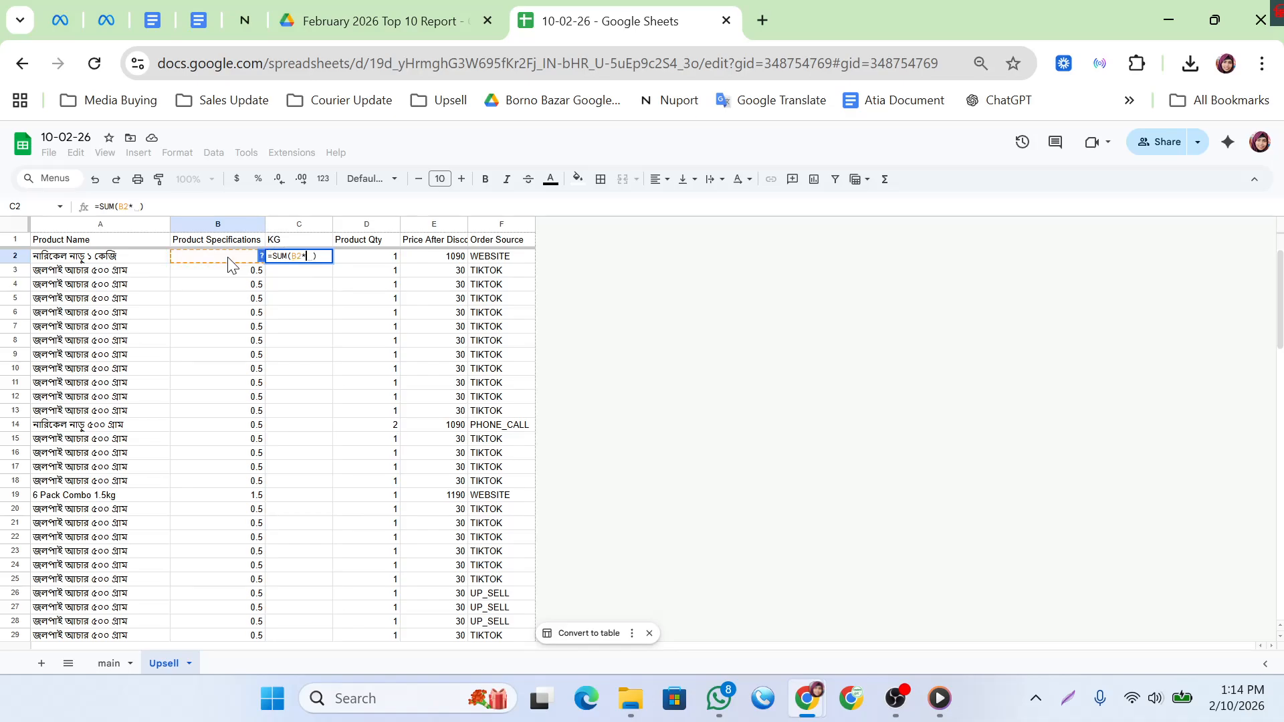
left_click(378, 261)
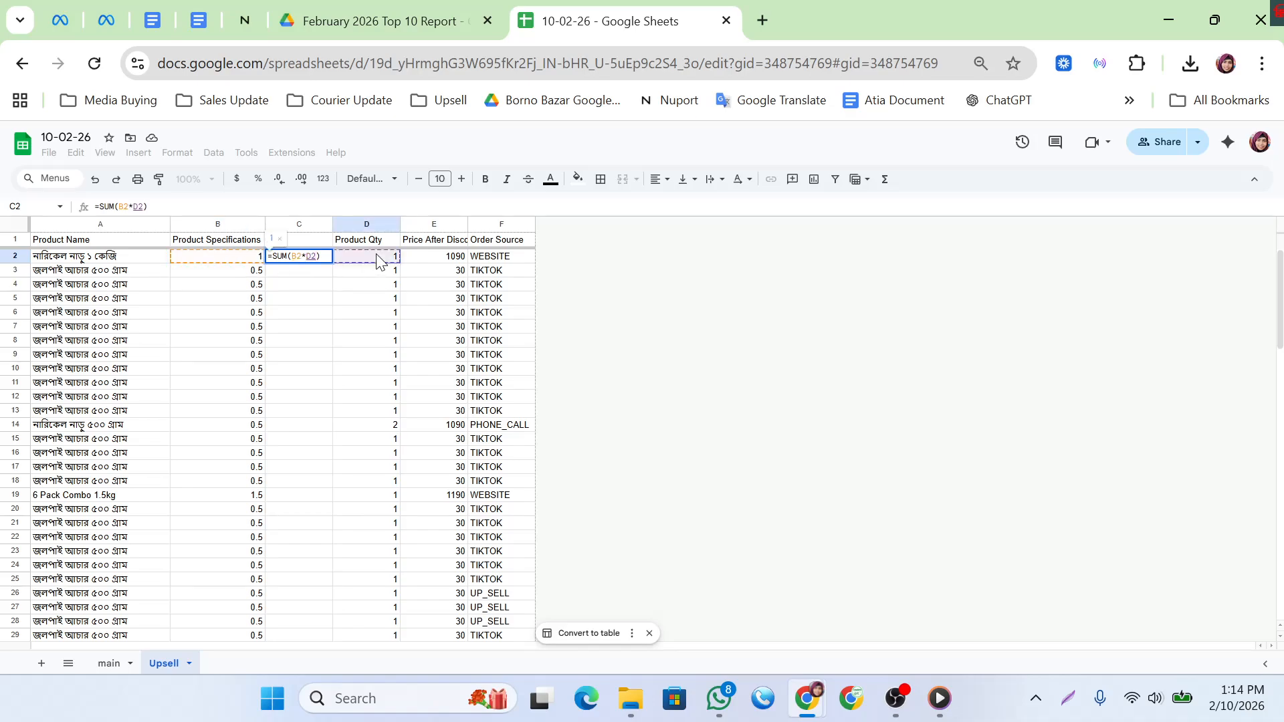
key("Return")
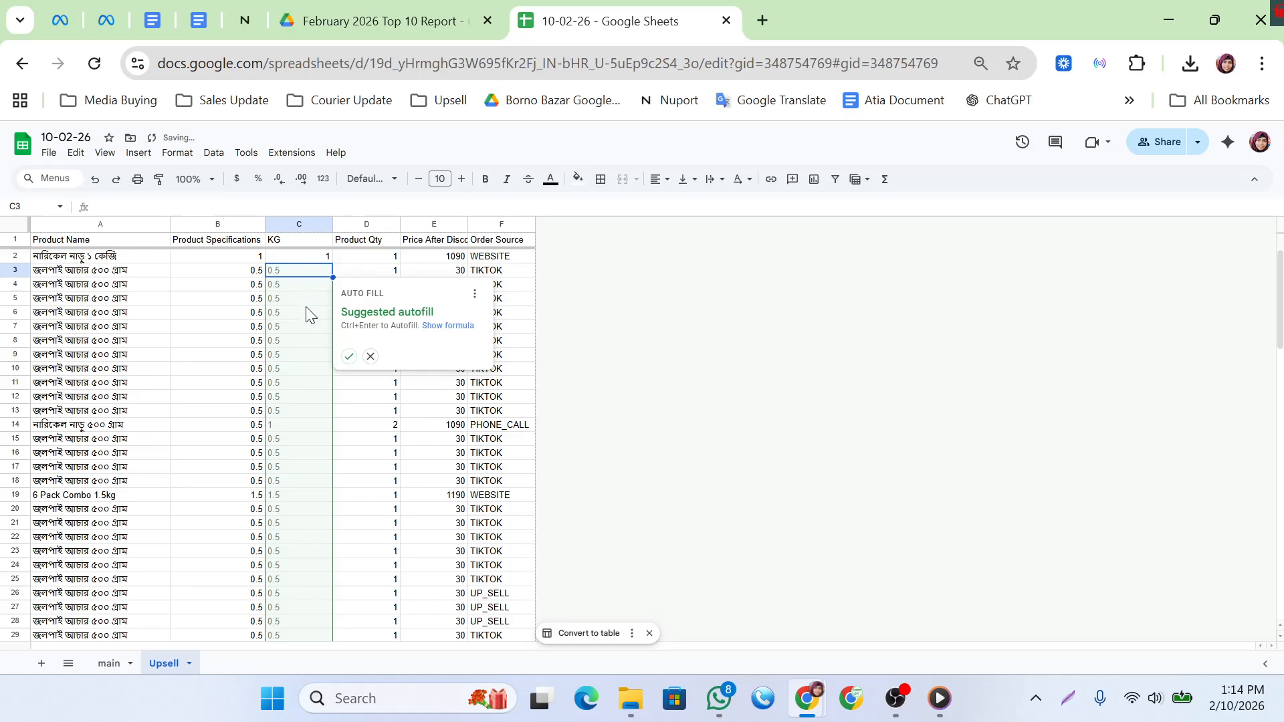
left_click(349, 357)
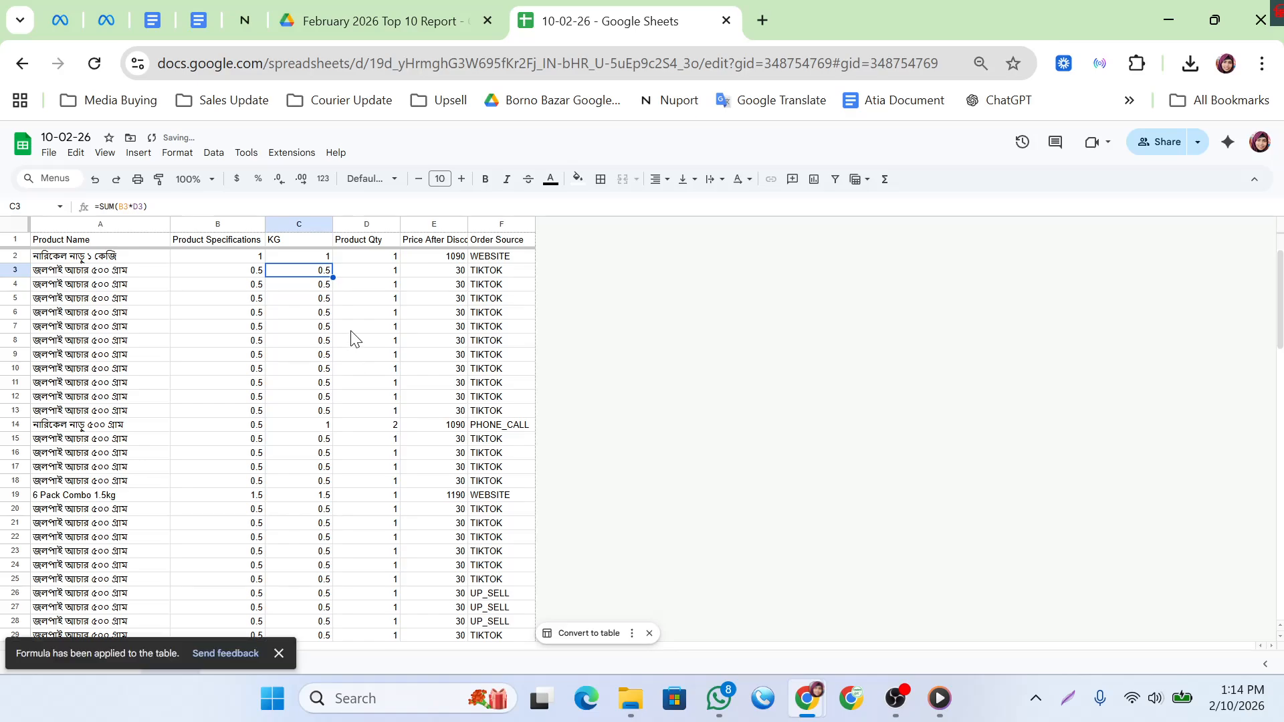
left_click(315, 258)
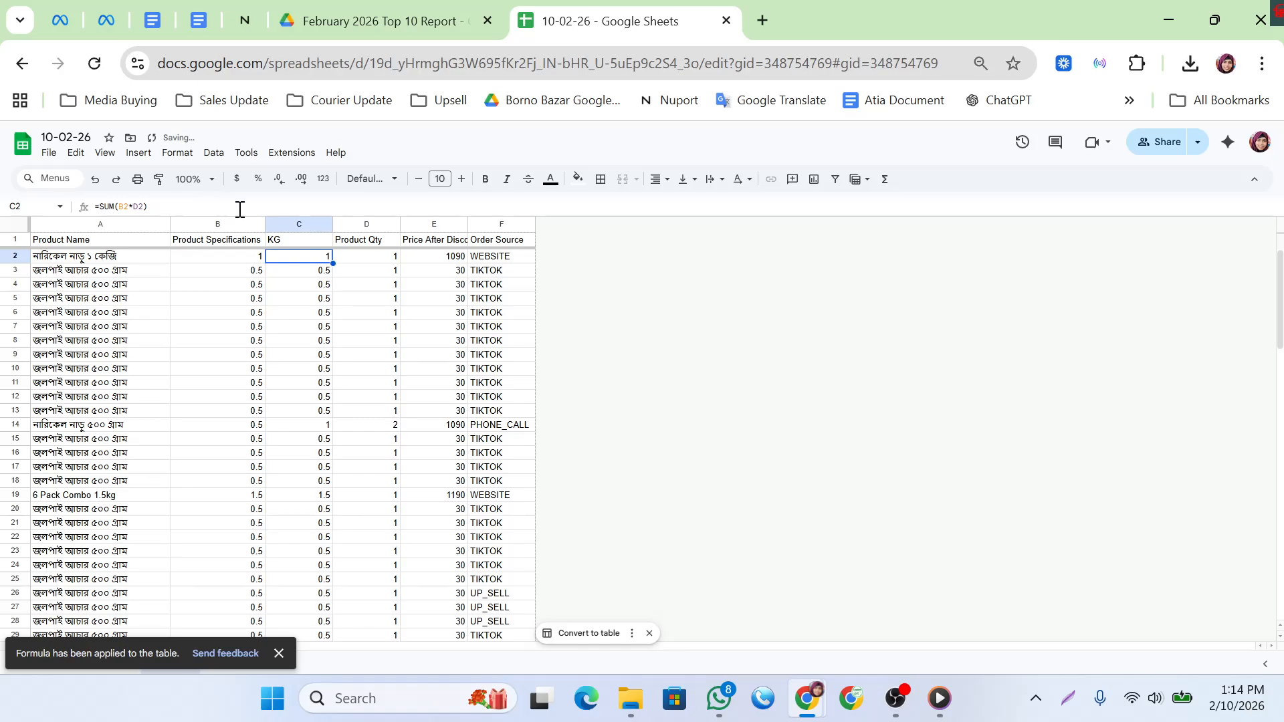
- Try to delete the Product Specifications column and undo the deletion
left_click(211, 225)
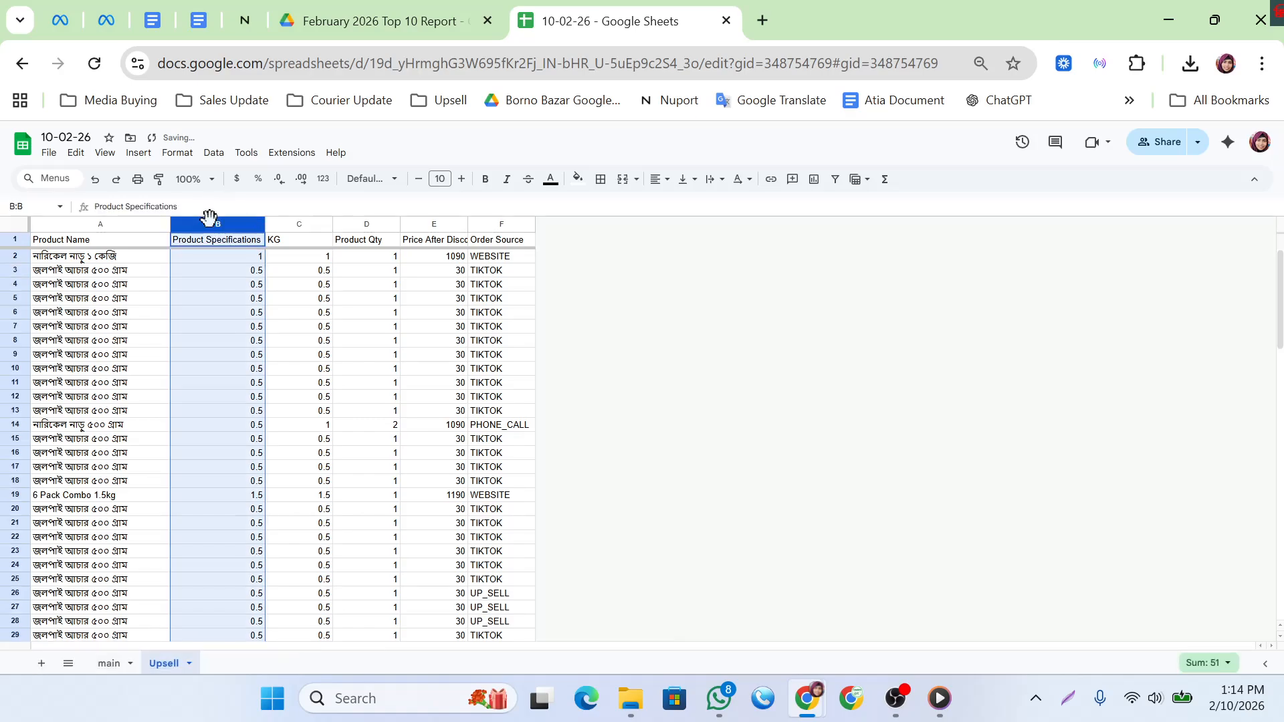
right_click(209, 218)
left_click(274, 358)
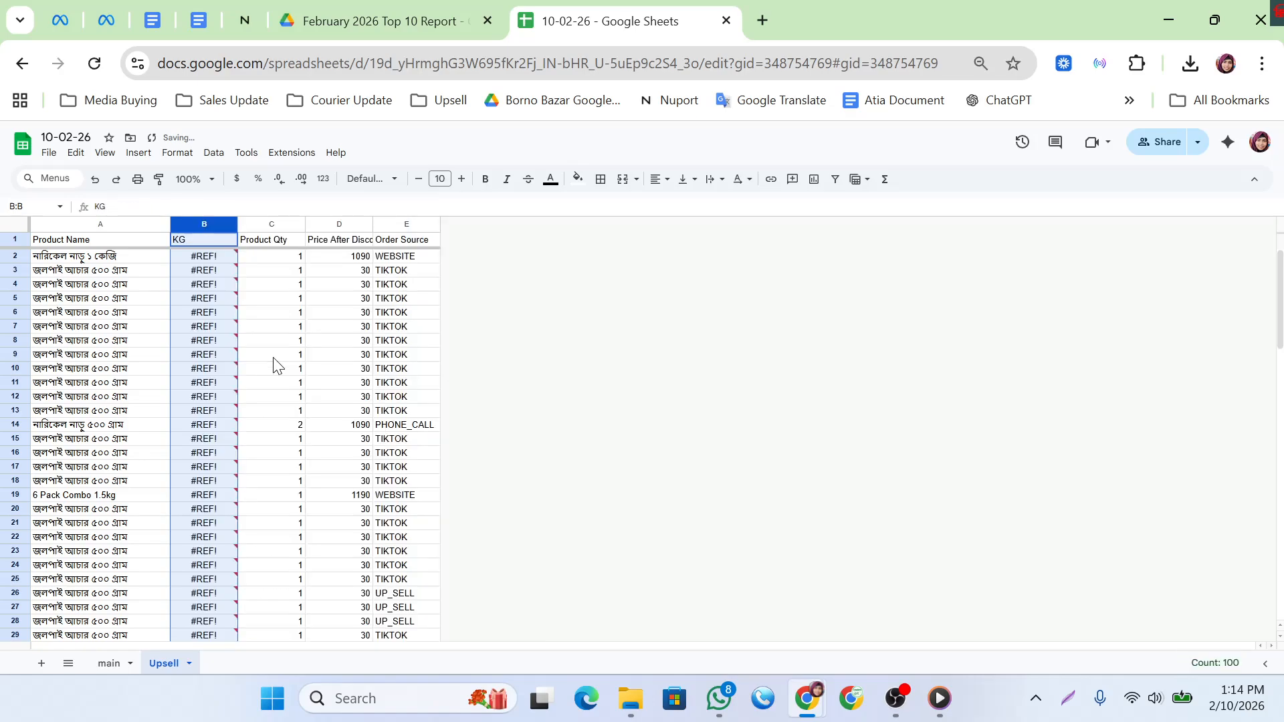
mouse_move(215, 438)
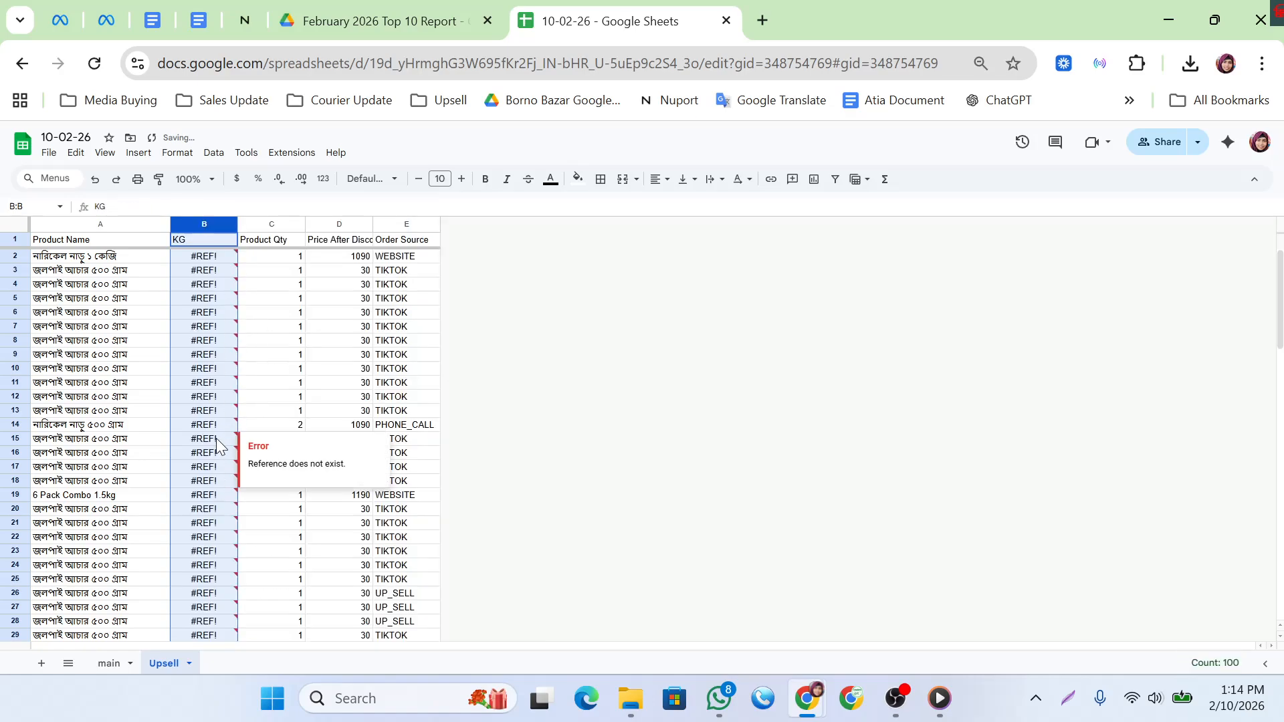
key("ctrl+z")
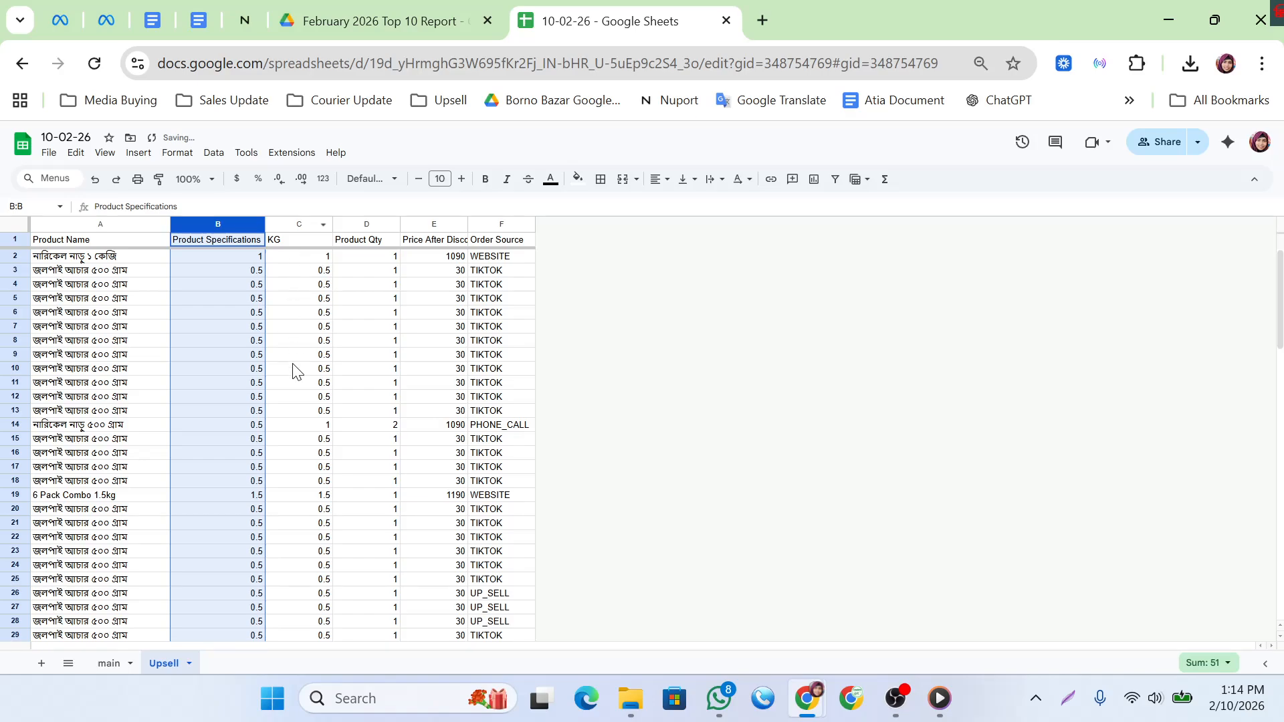
scroll(298, 508, "down", 5)
scroll(299, 508, "up", 5)
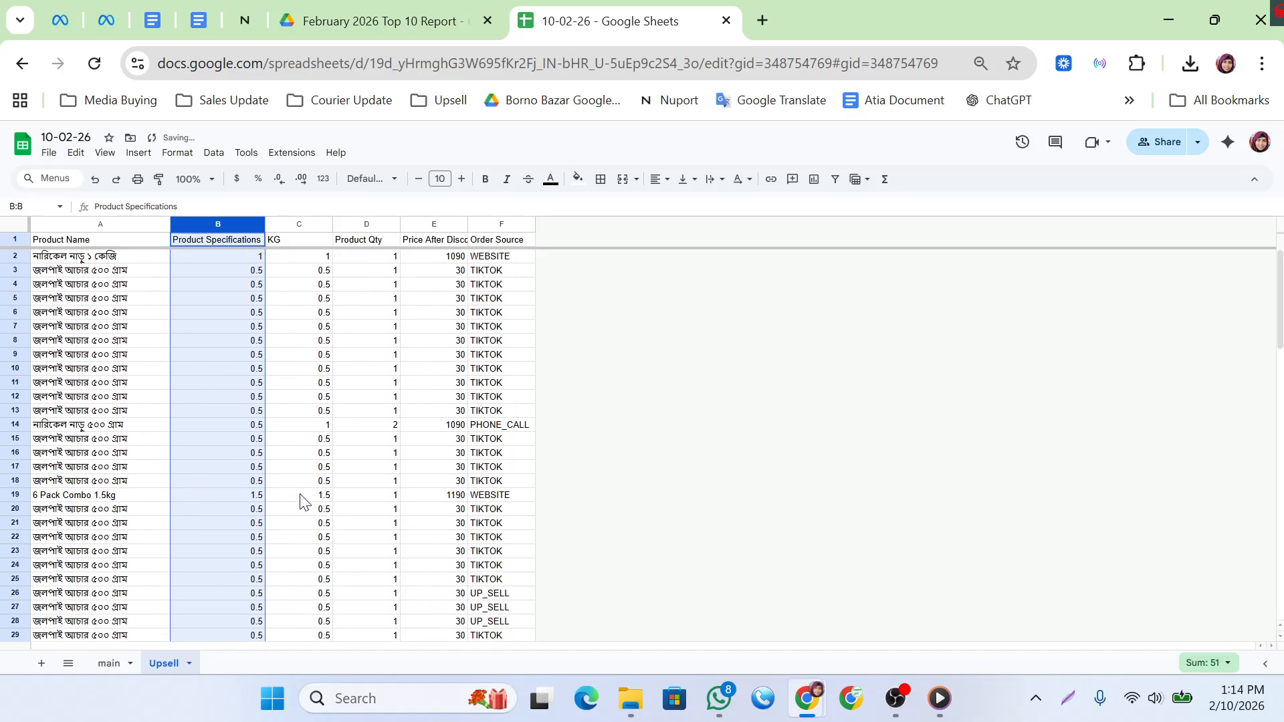
- Replace the Upsell sheet's KG column formulas with a values-only copy and check the rows
left_click(298, 218)
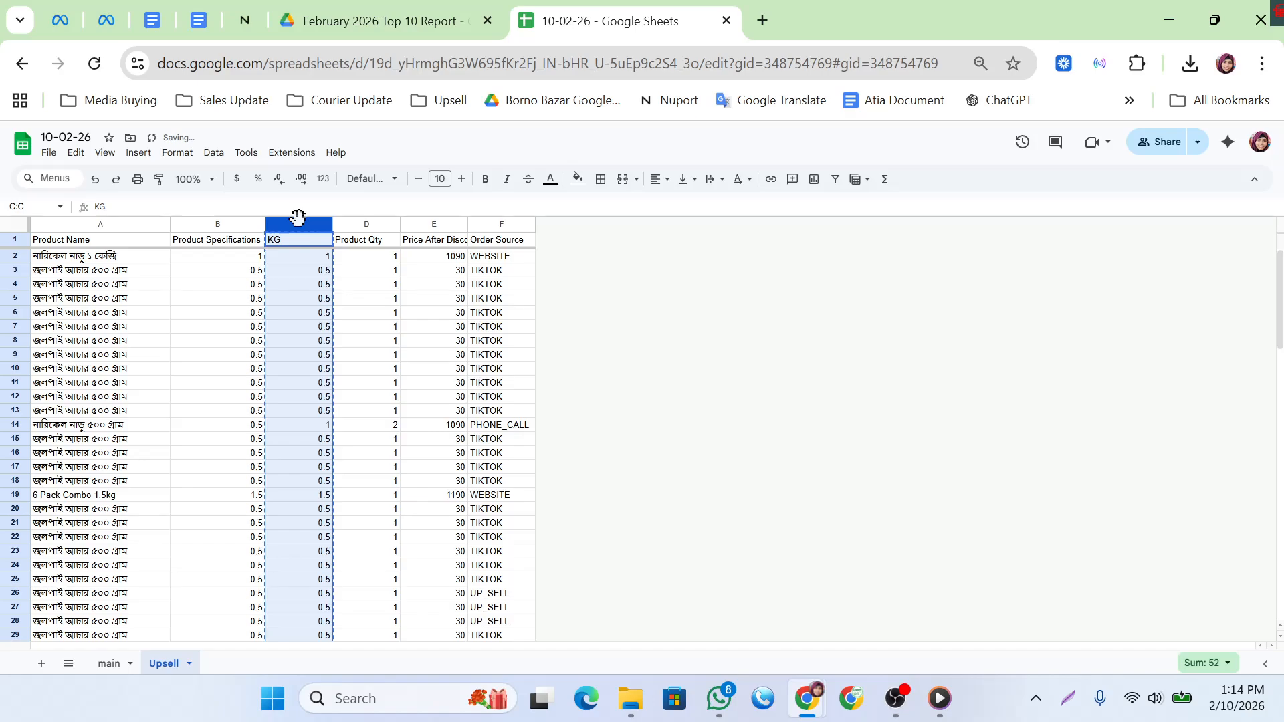
key("ctrl+shift+v")
left_click(313, 258)
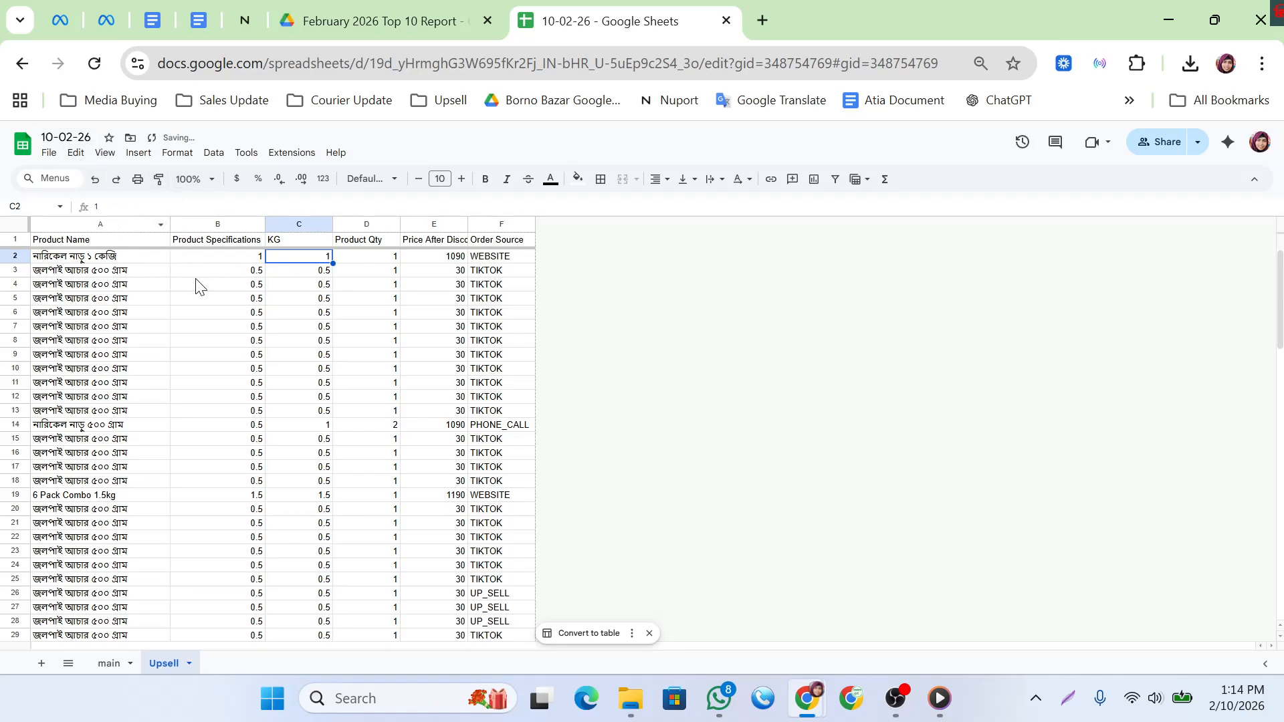
left_click(248, 400)
scroll(361, 401, "down", 2)
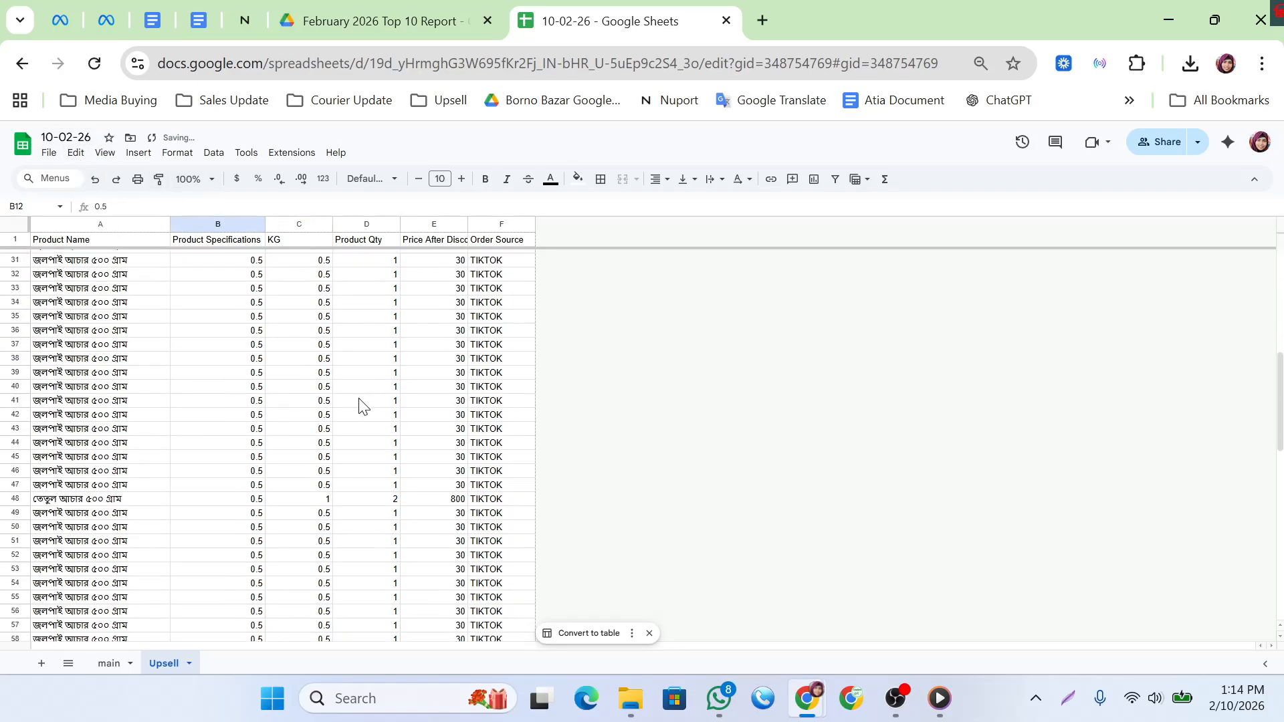
scroll(359, 403, "up", 1)
left_click(292, 286)
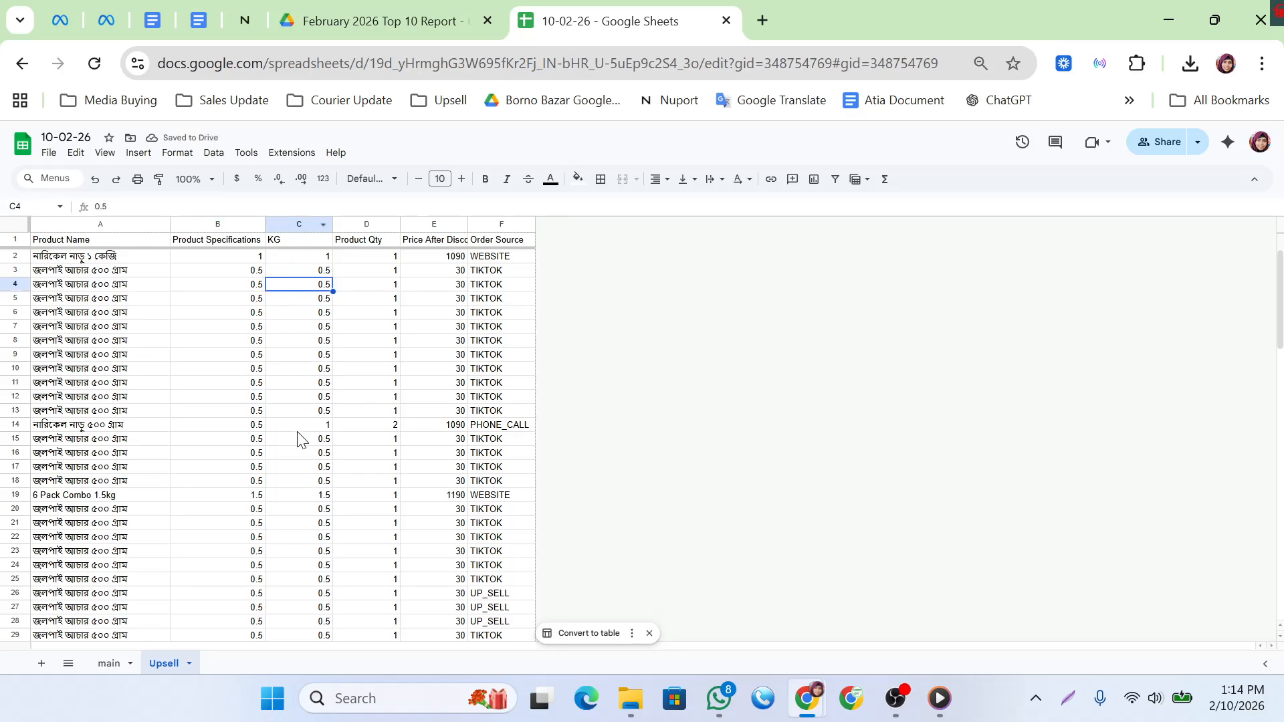
scroll(300, 439, "down", 6)
scroll(297, 439, "up", 6)
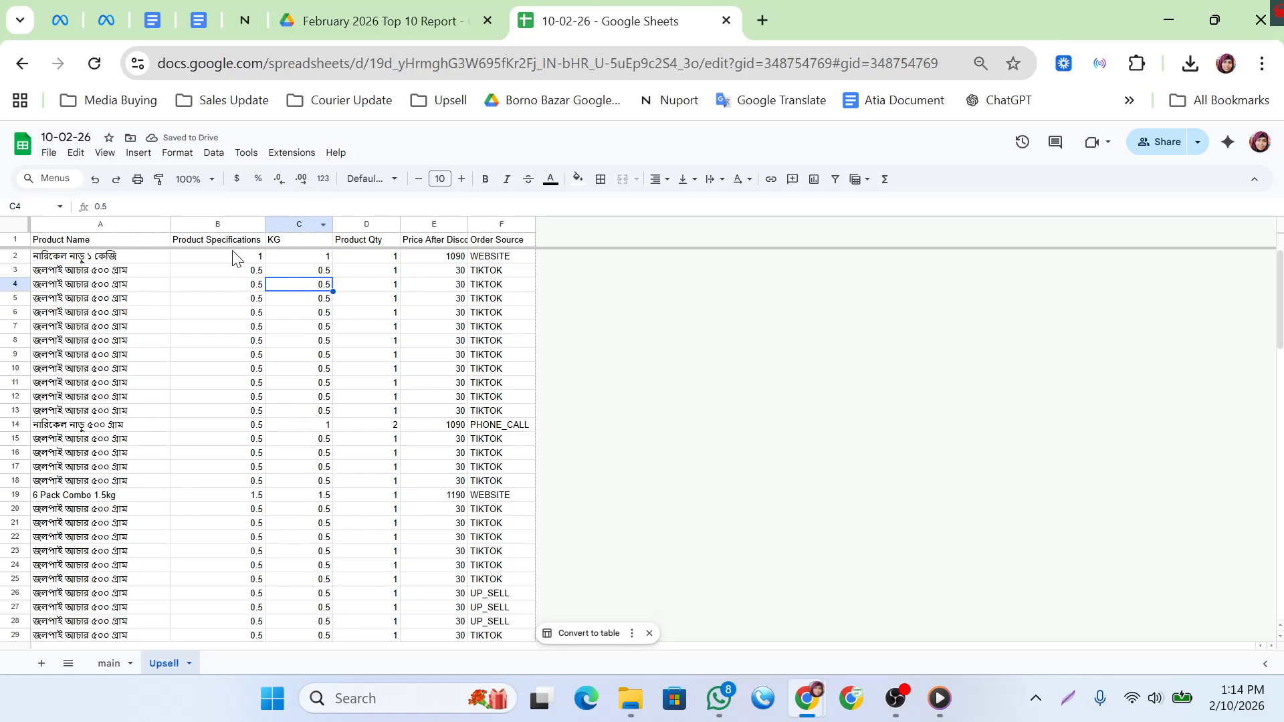
- Delete the Product Specifications and Product Qty columns from the Upsell sheet
left_click(218, 224)
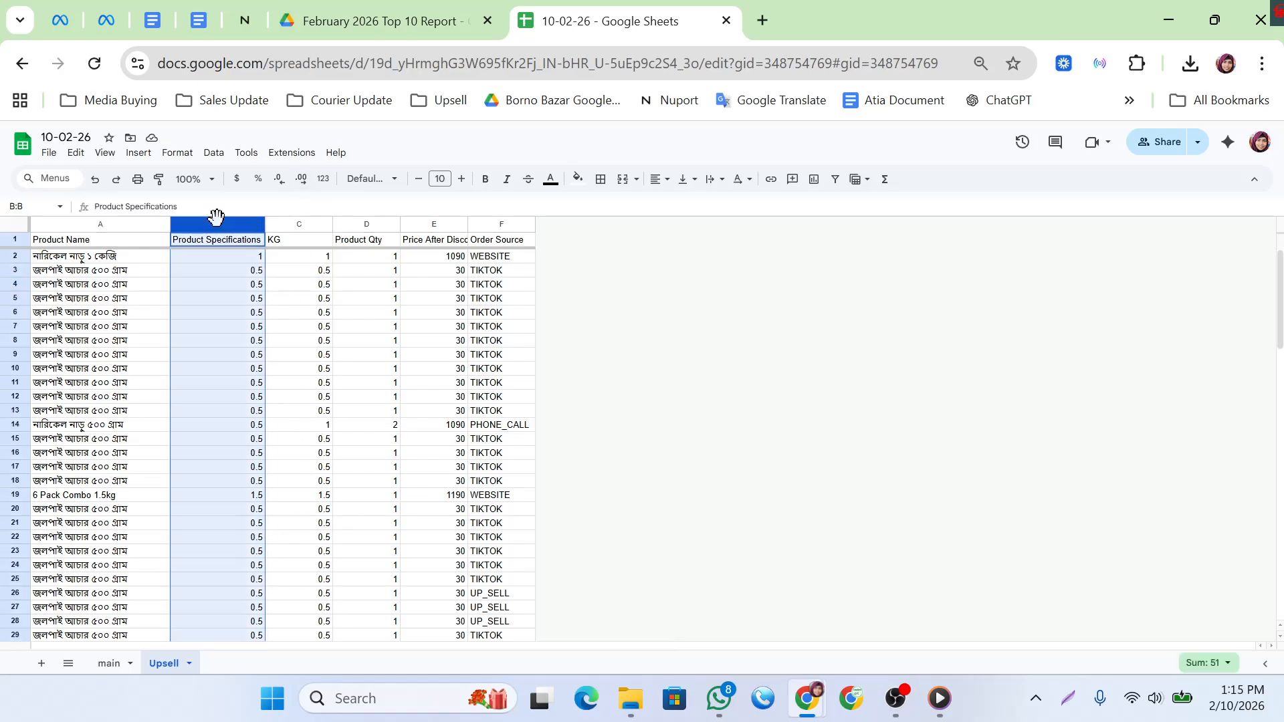
right_click(216, 216)
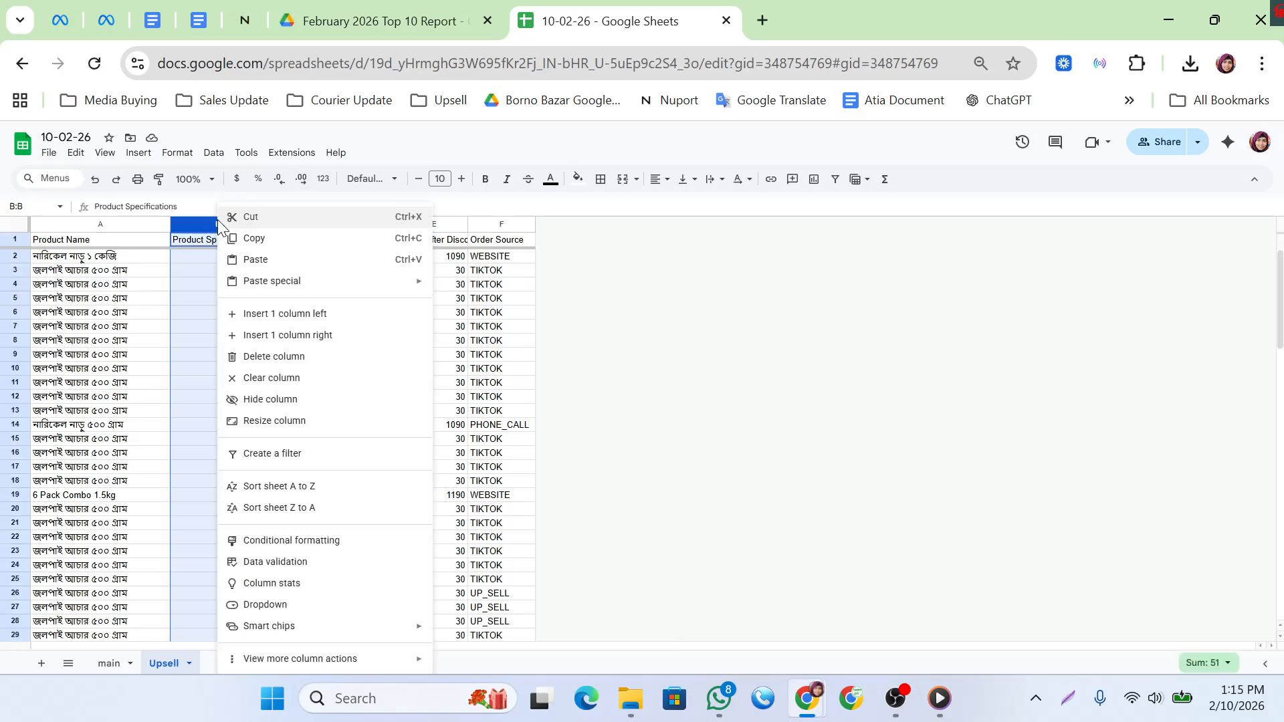
left_click(289, 357)
left_click(298, 470)
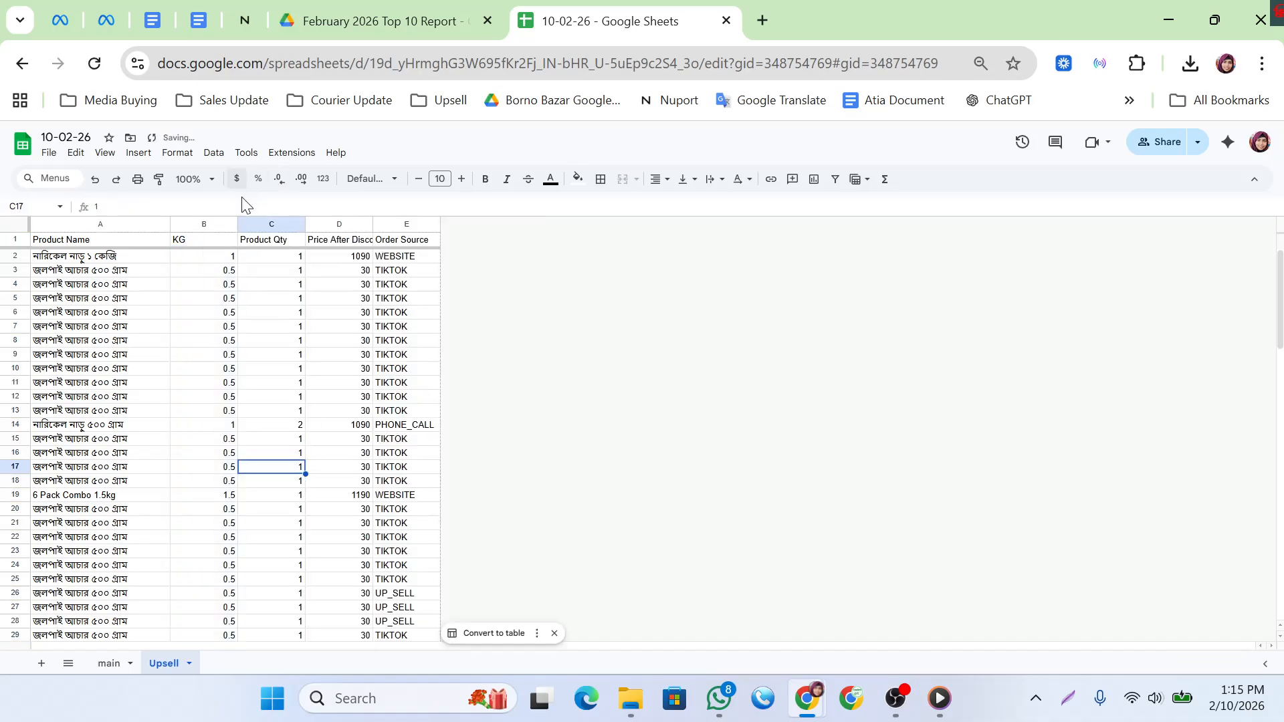
left_click(272, 224)
right_click(272, 222)
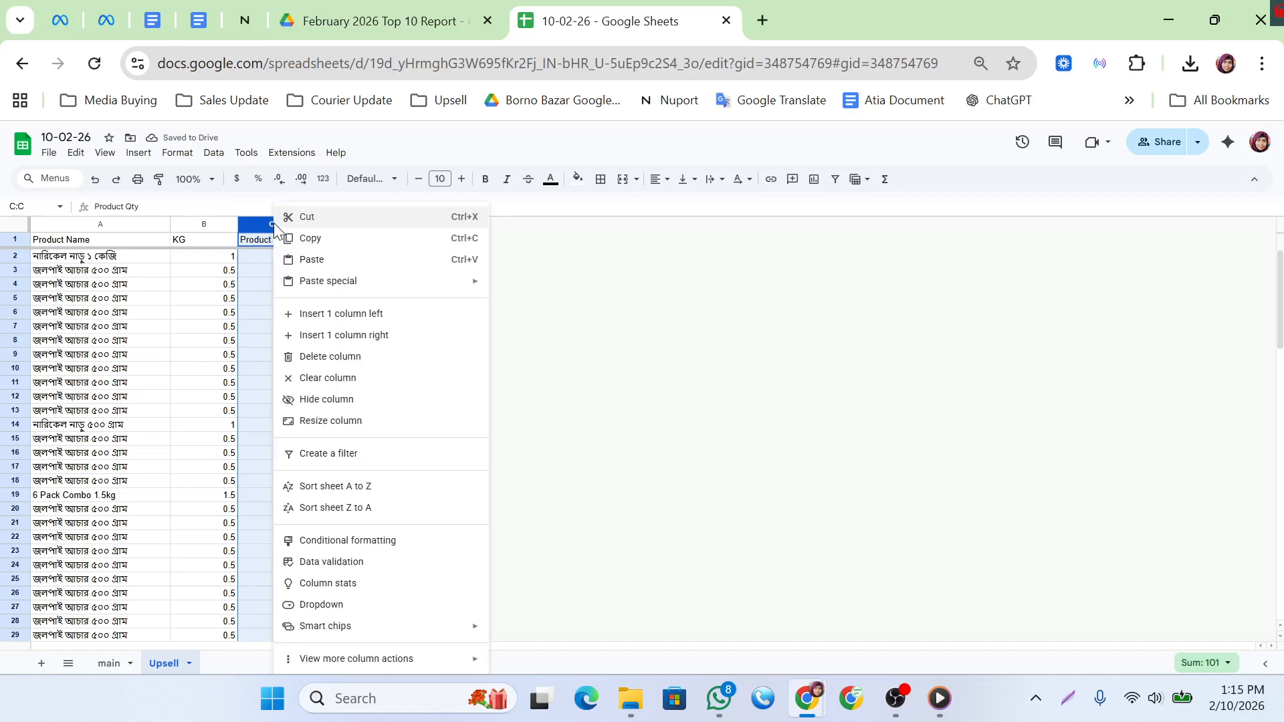
left_click(337, 365)
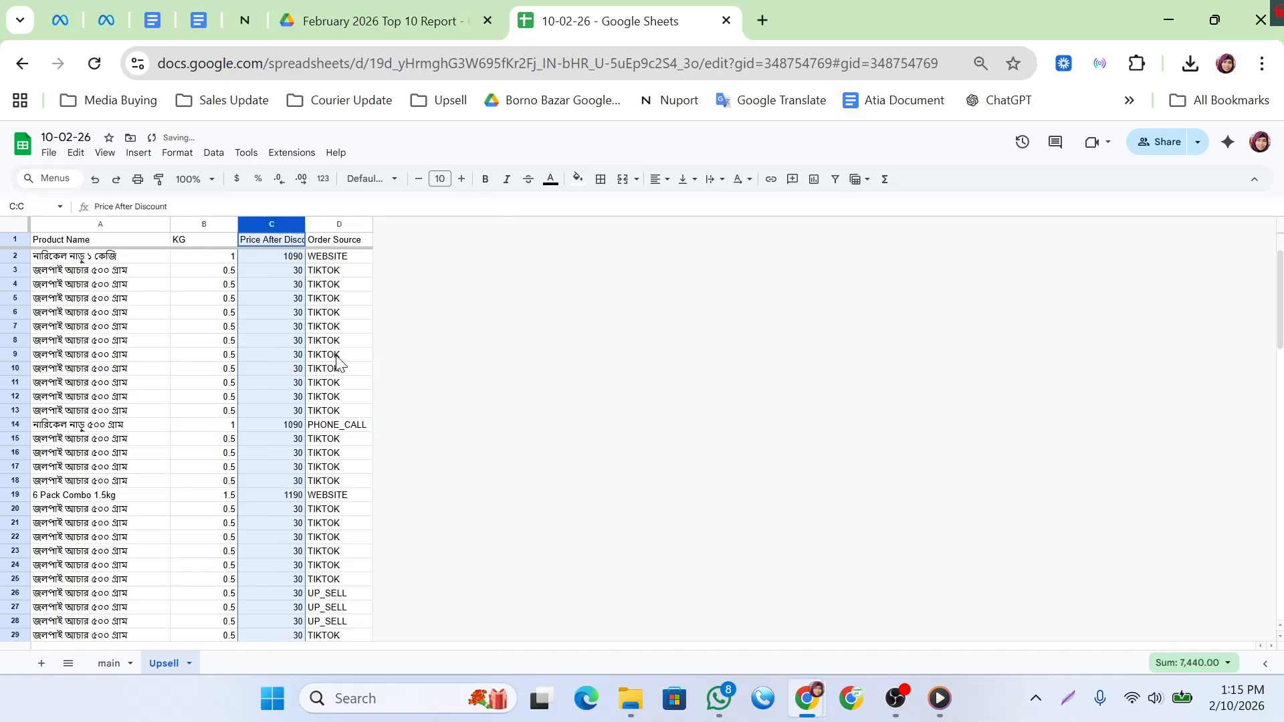
left_click(175, 302)
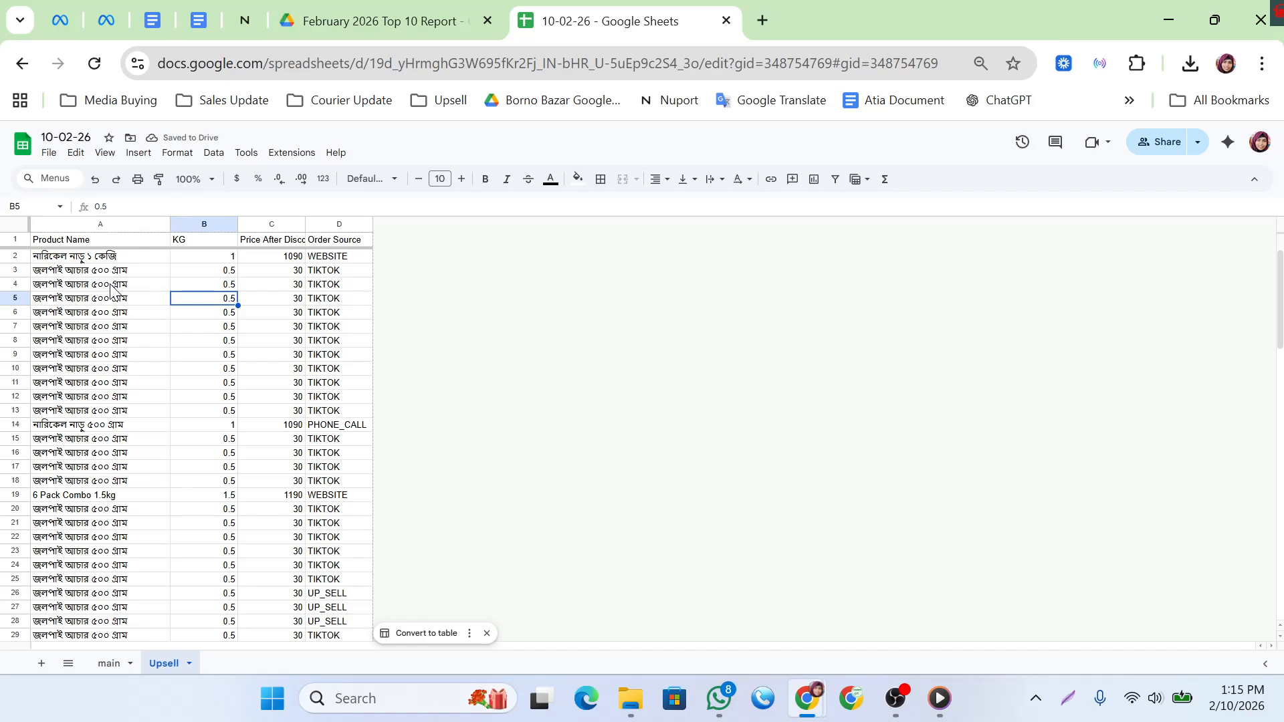
- Sort the Upsell sheet A to Z by the Order Source column and review the sorted rows
left_click_drag(279, 359, 341, 511)
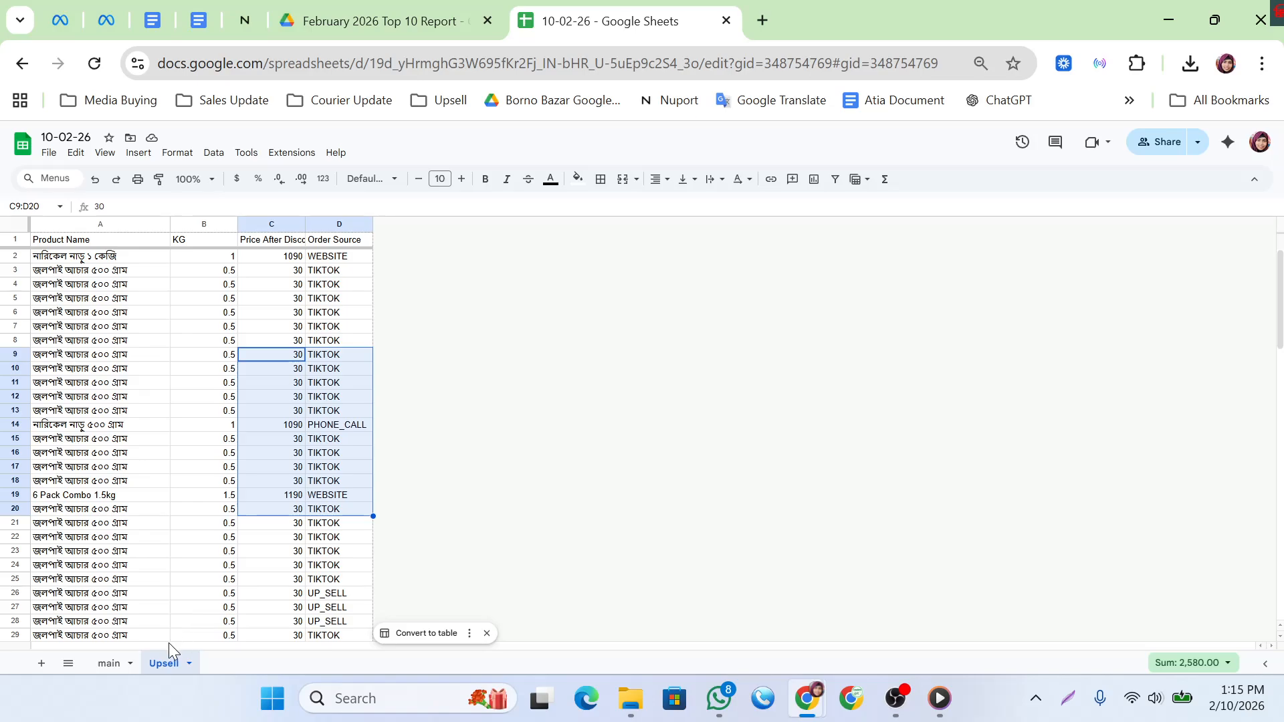
left_click(248, 429)
scroll(248, 435, "down", 10)
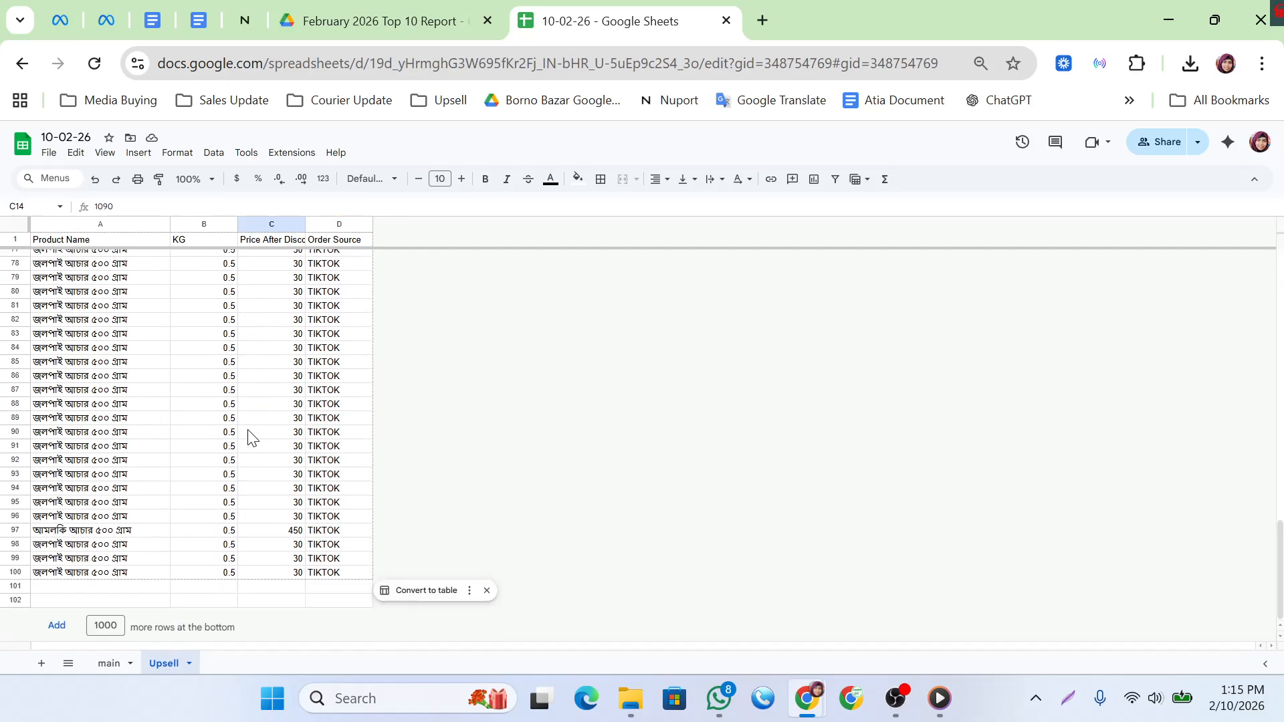
scroll(248, 436, "up", 10)
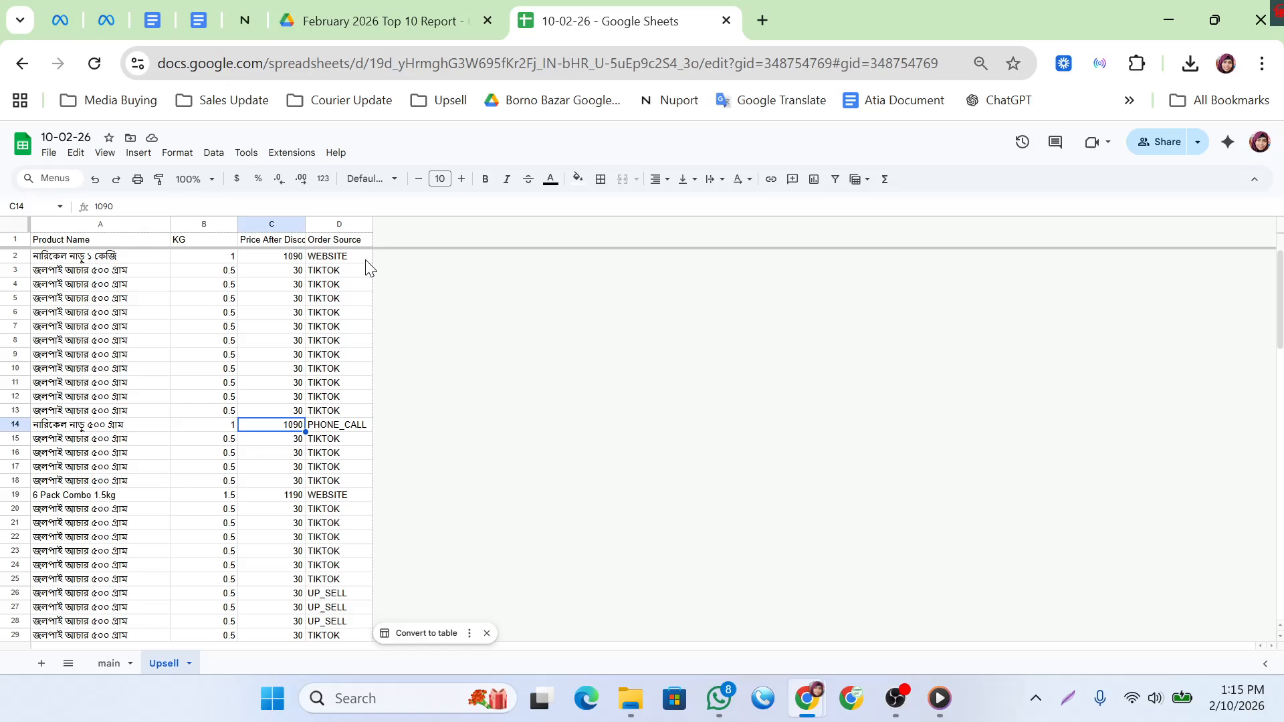
scroll(337, 508, "down", 5)
scroll(336, 508, "up", 5)
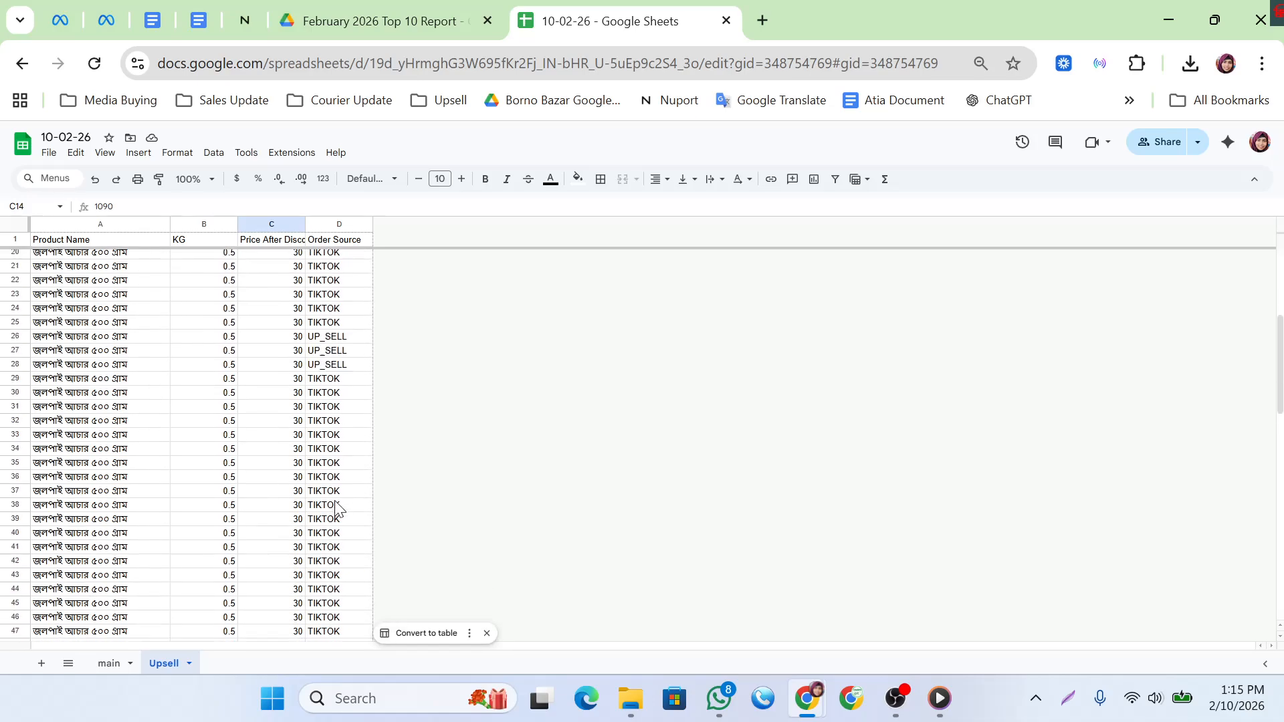
left_click(326, 224)
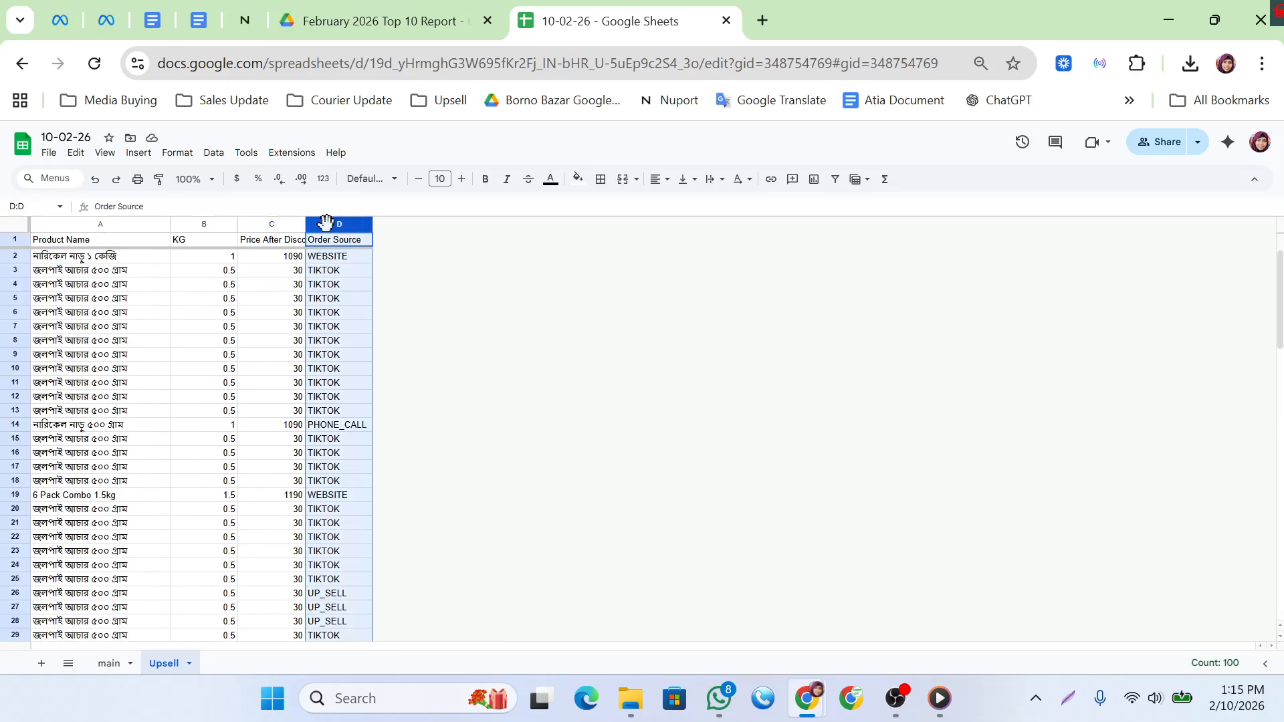
right_click(325, 223)
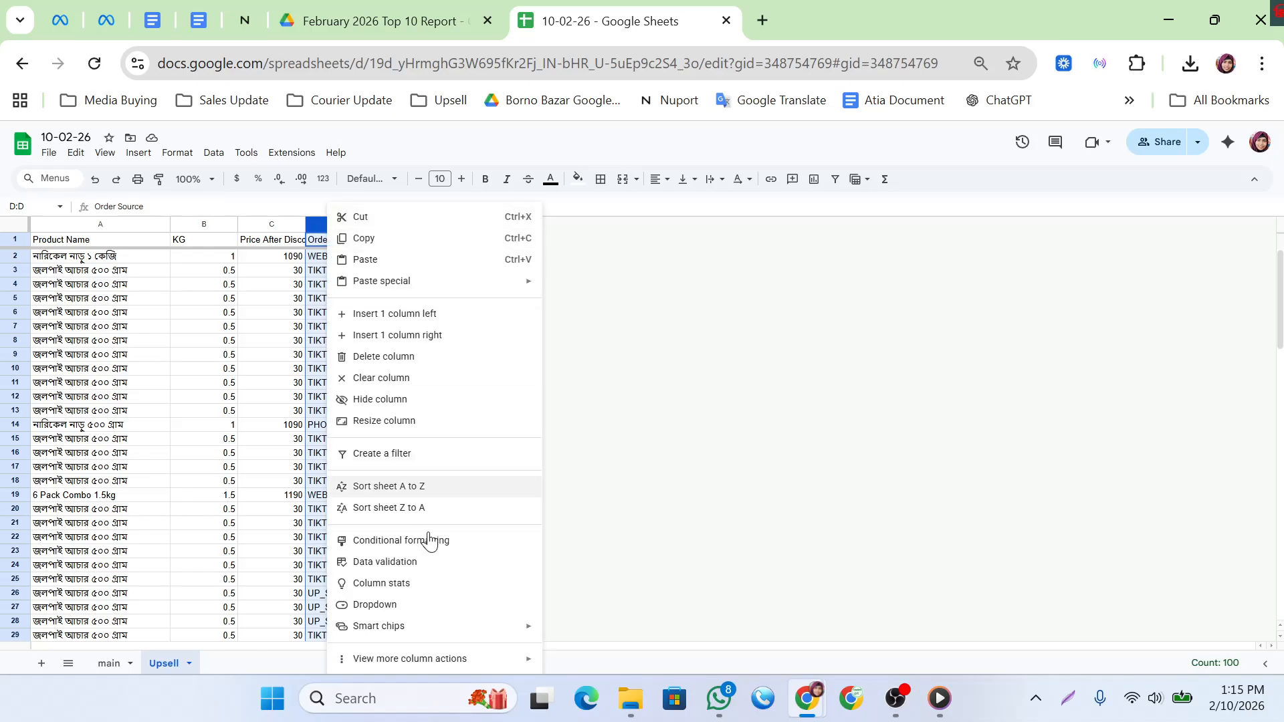
left_click(399, 482)
left_click(281, 400)
scroll(280, 408, "down", 15)
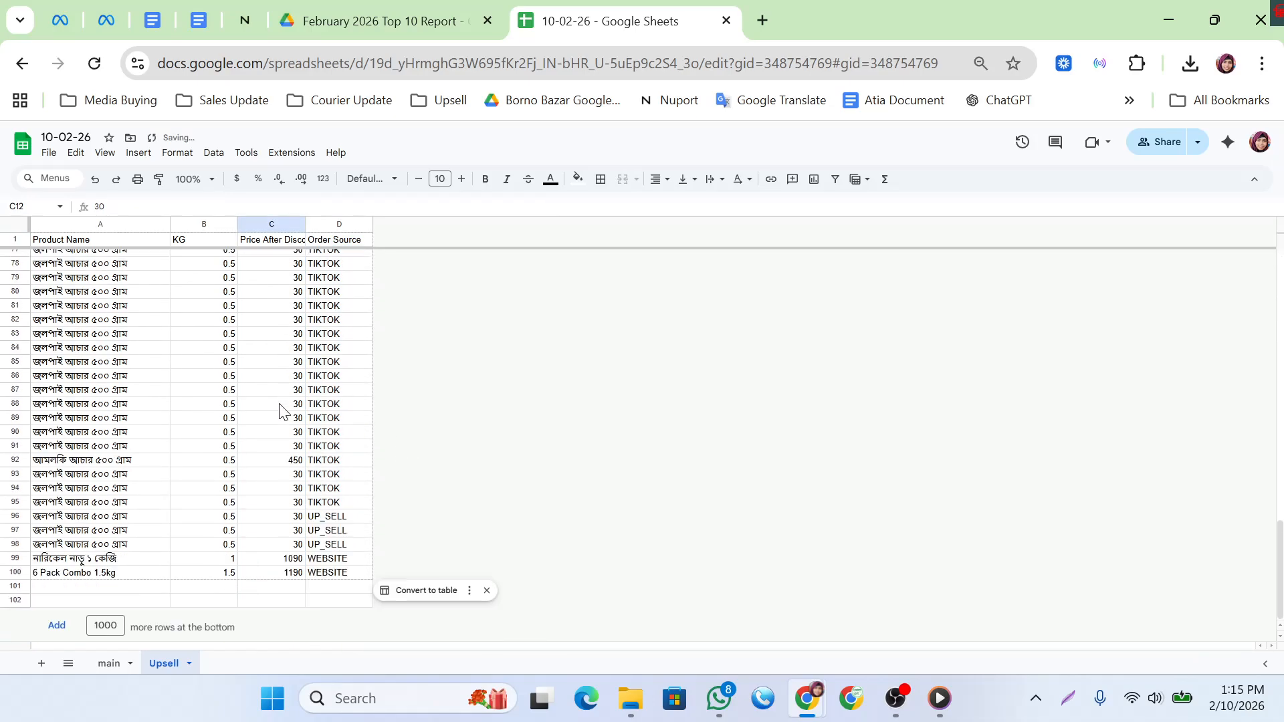
left_click(244, 435)
scroll(299, 389, "up", 15)
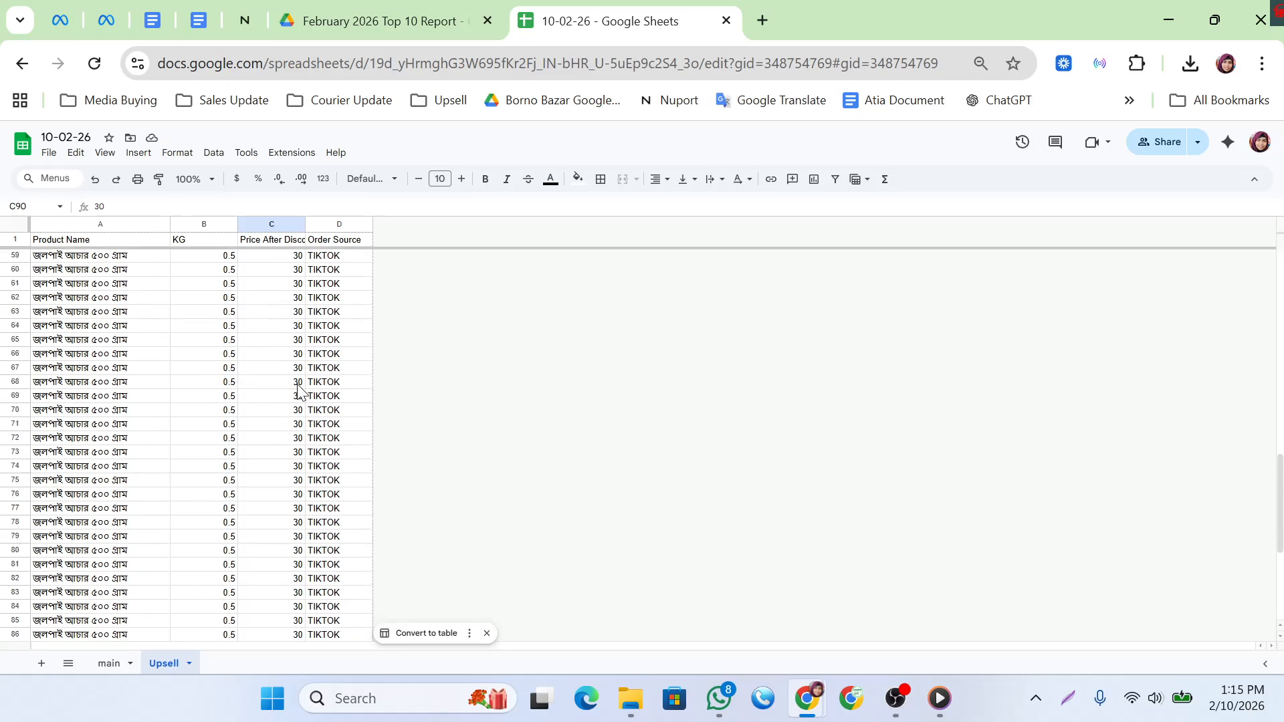
scroll(299, 389, "down", 15)
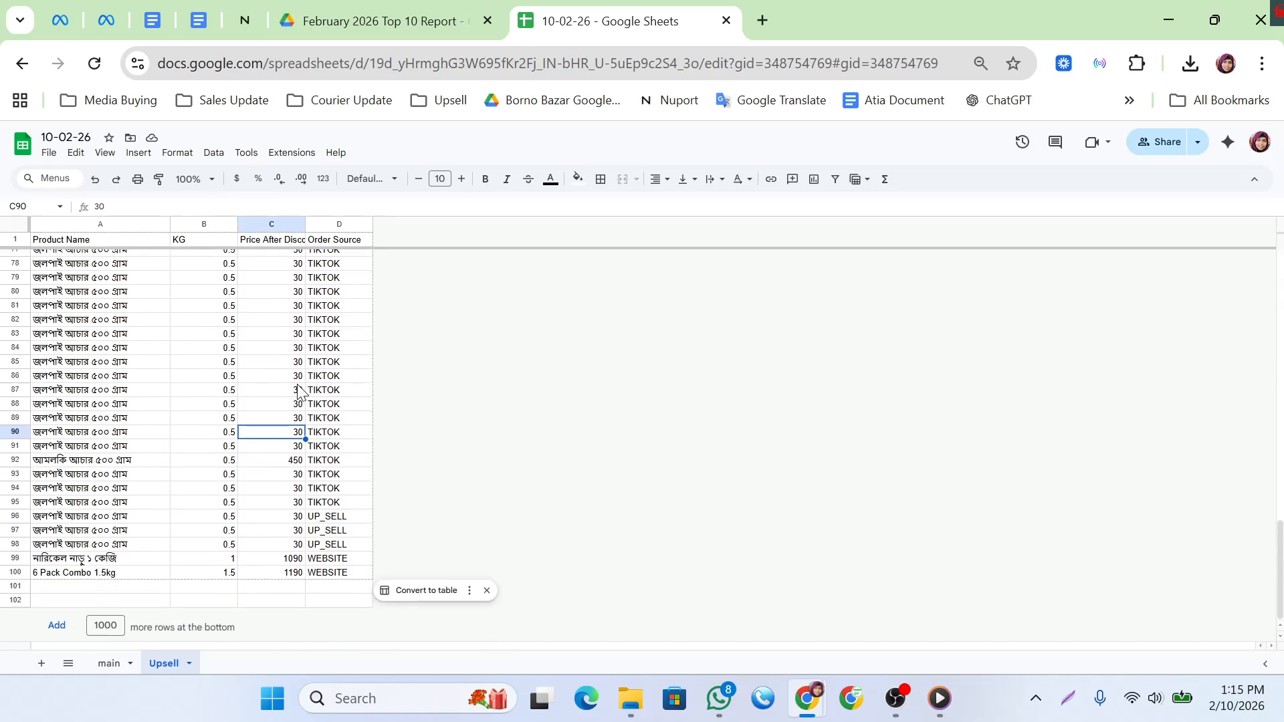
- Duplicate the Upsell sheet and look through the rows of the copy
right_click(170, 664)
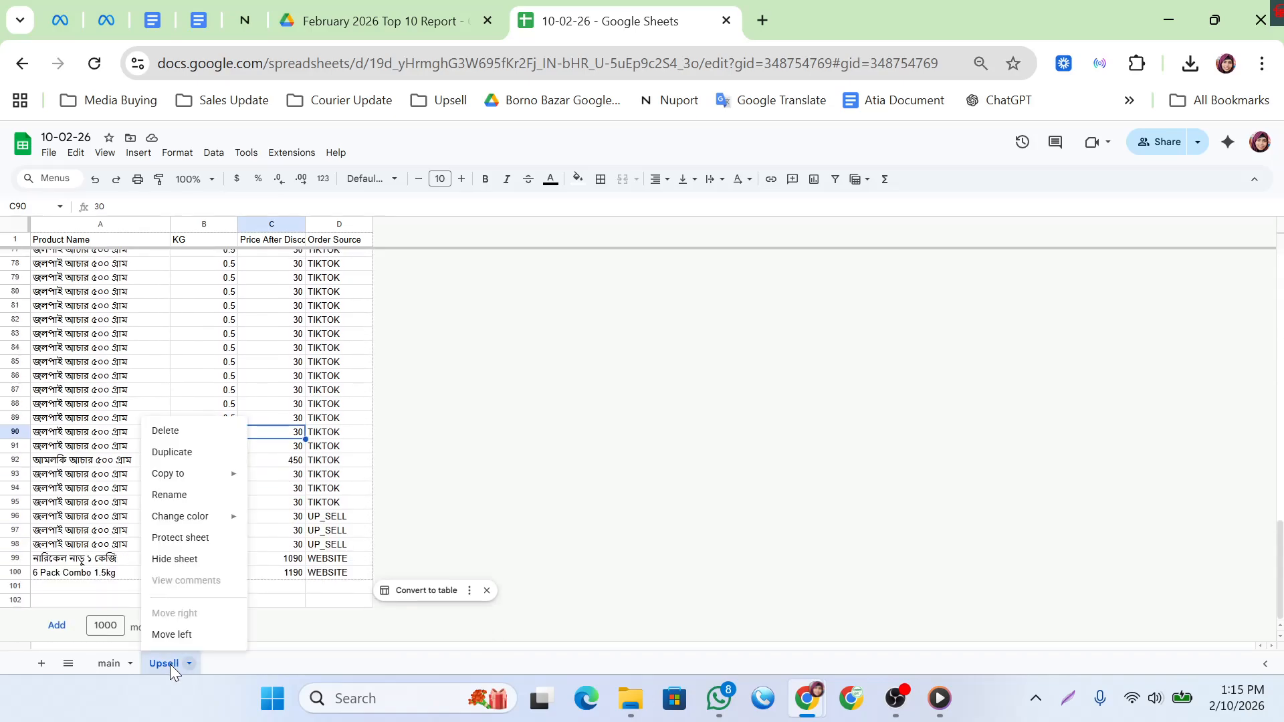
left_click(189, 452)
left_click(246, 498)
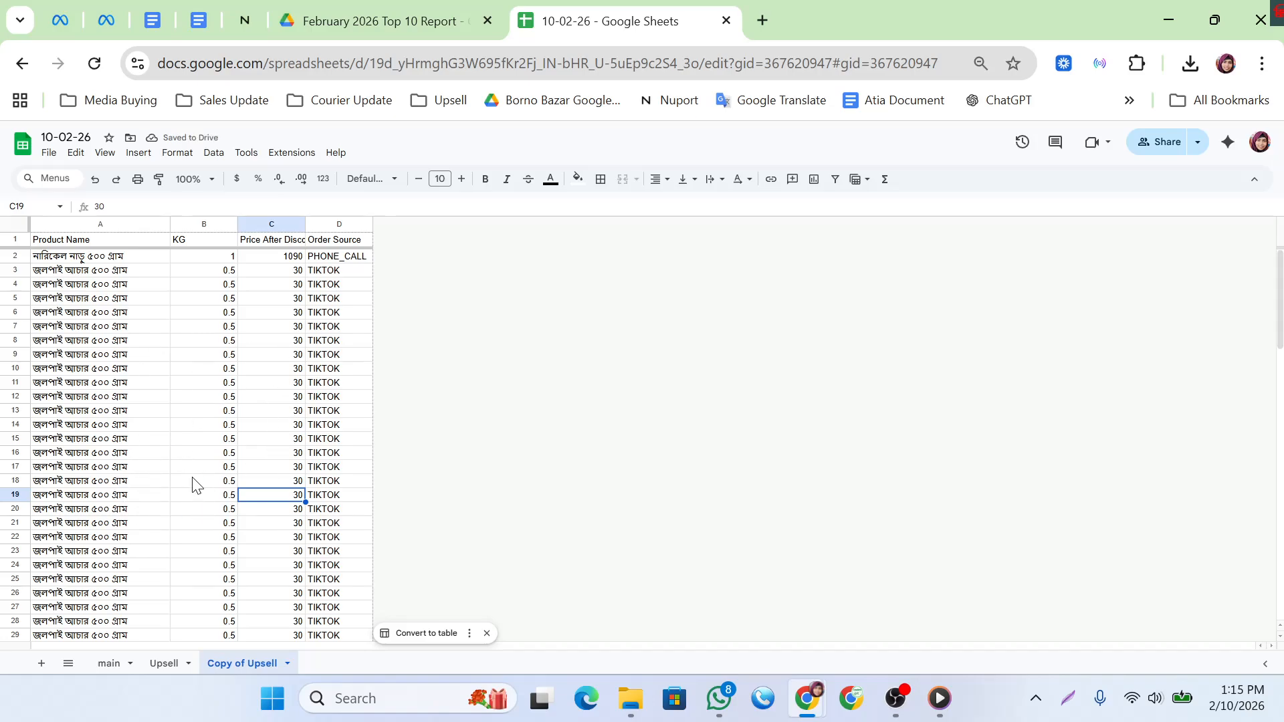
scroll(339, 394, "down", 15)
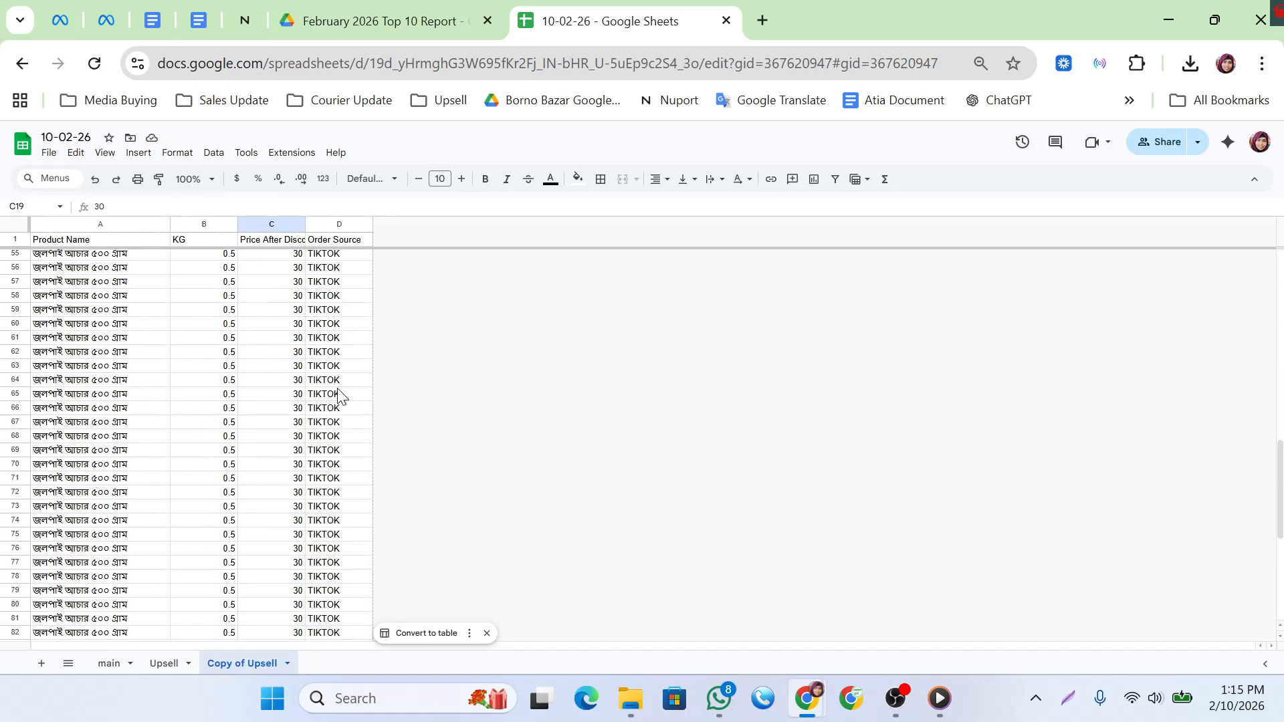
- Delete rows 2 to 95, the PHONE_CALL and TIKTOK orders, from the original Upsell sheet
left_click(165, 663)
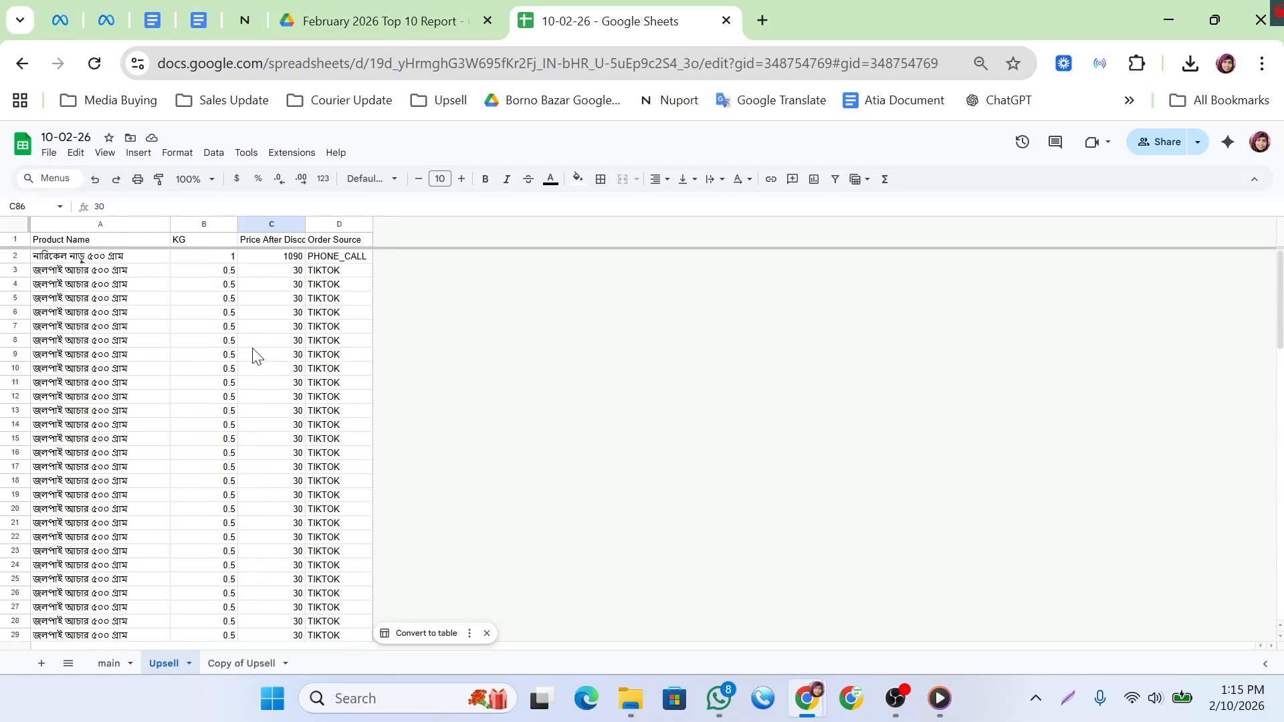
left_click_drag(7, 256, 4, 503)
right_click(8, 430)
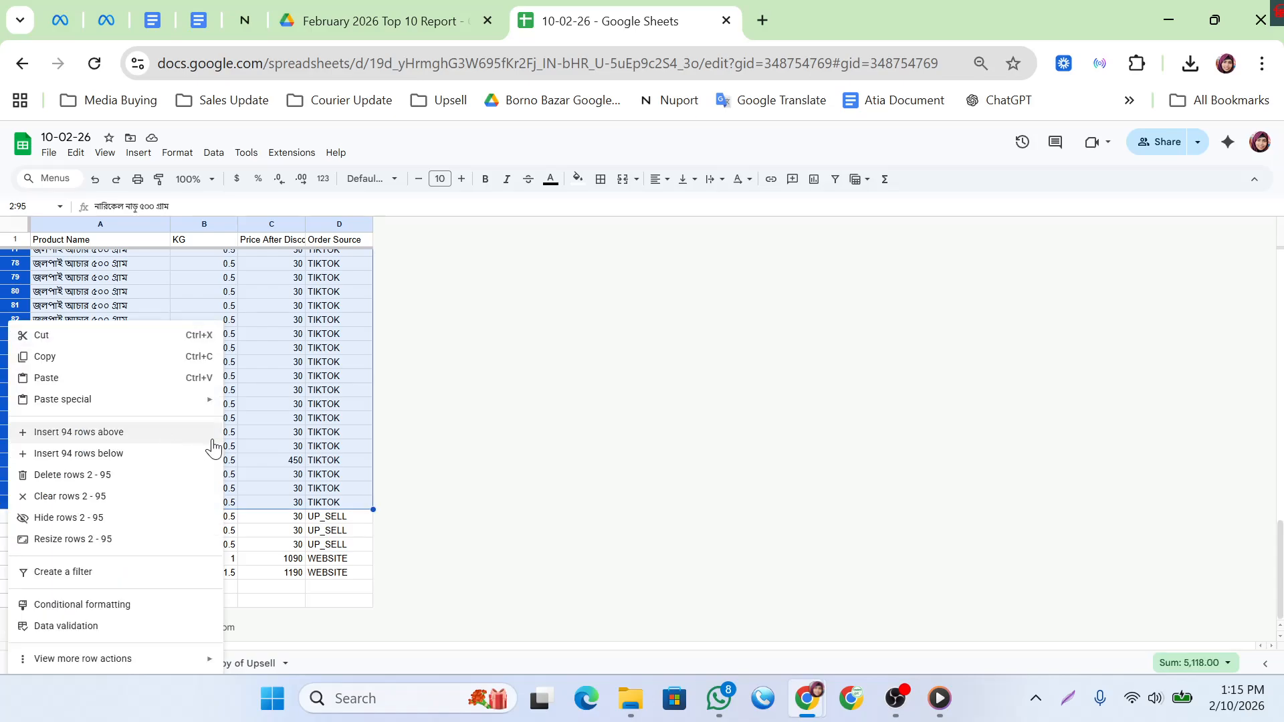
left_click(94, 473)
left_click(322, 283)
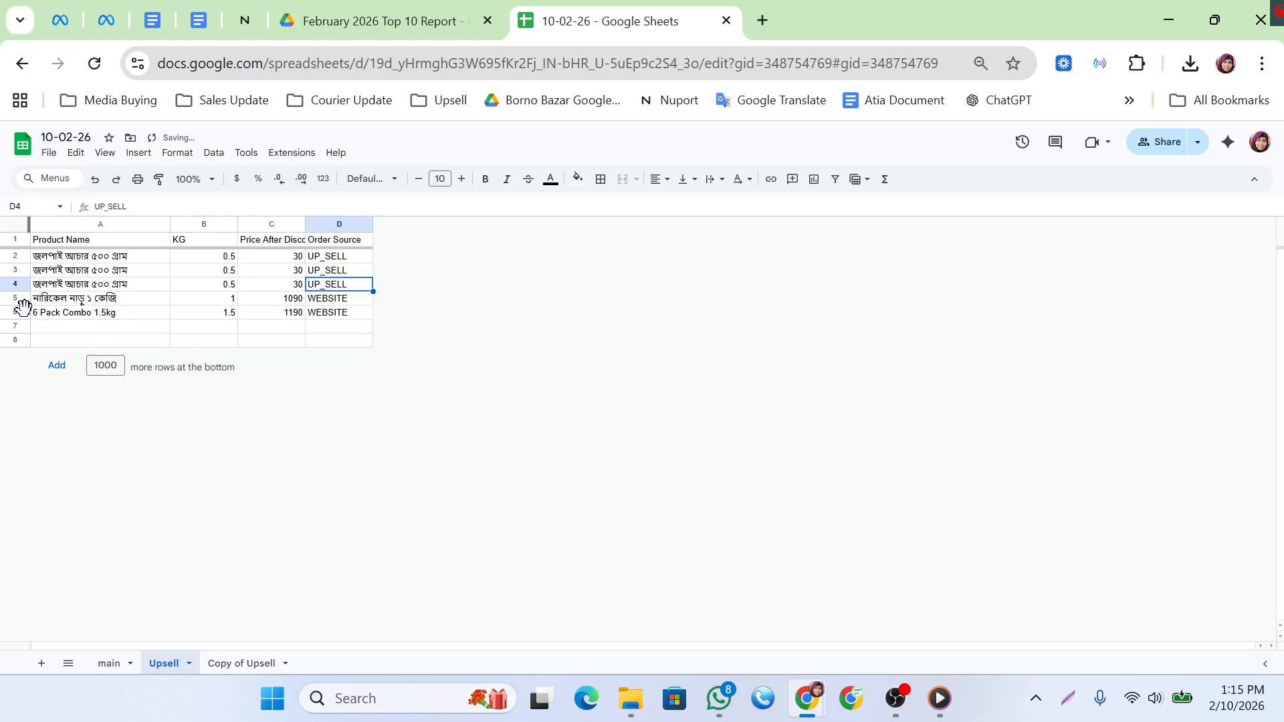
- Delete rows 5 and 6, the WEBSITE orders, from the Upsell sheet
left_click_drag(5, 312, 3, 302)
right_click(4, 305)
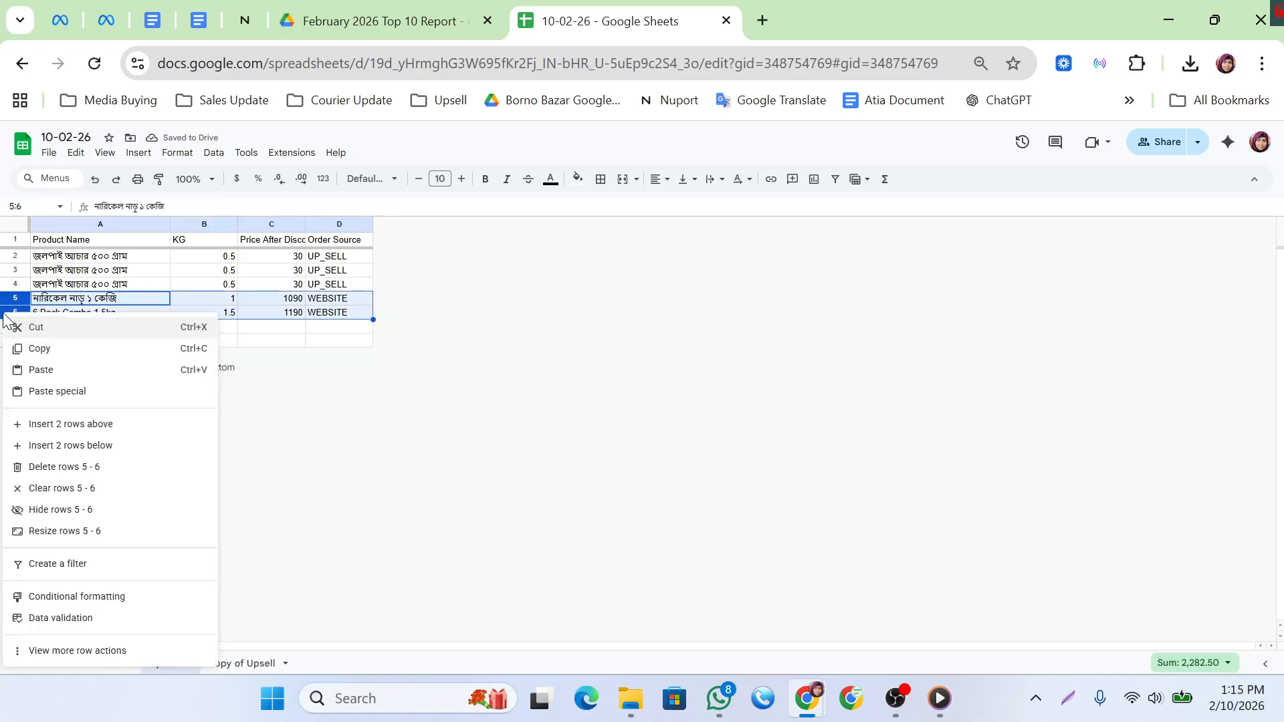
left_click(69, 475)
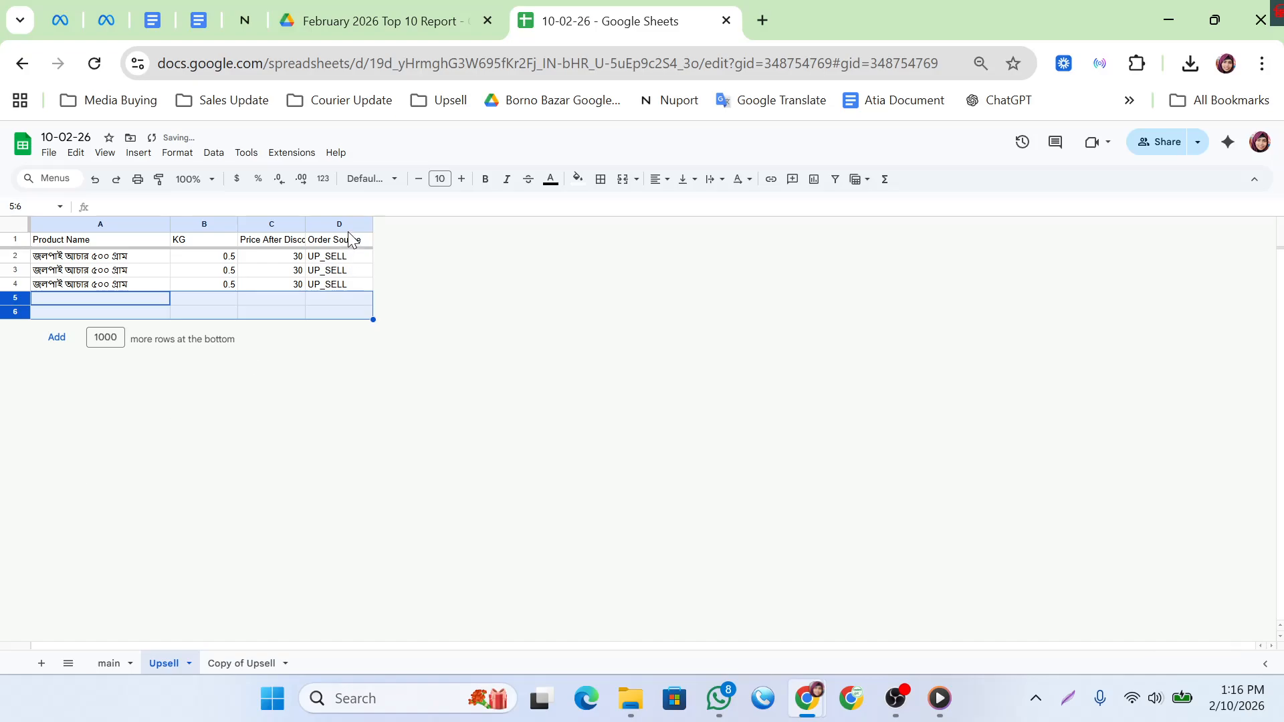
left_click(282, 275)
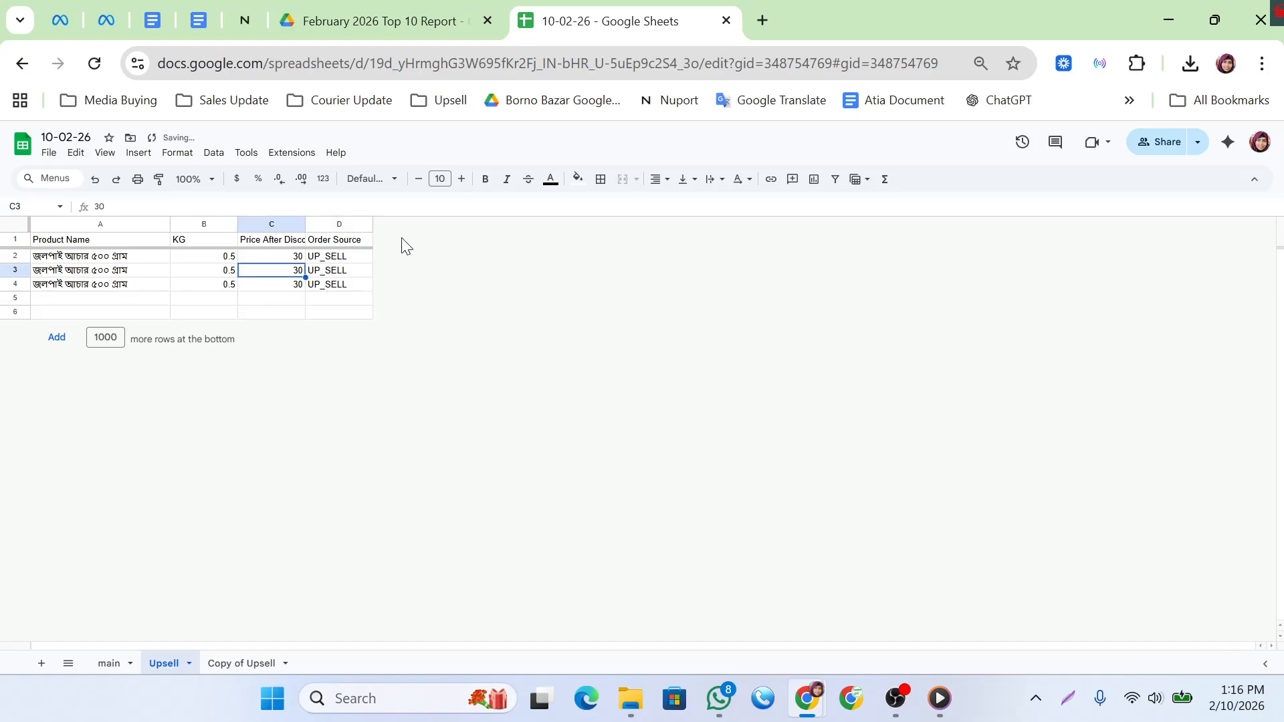
- Delete the Order Source column from the Upsell sheet
left_click(335, 224)
right_click(337, 226)
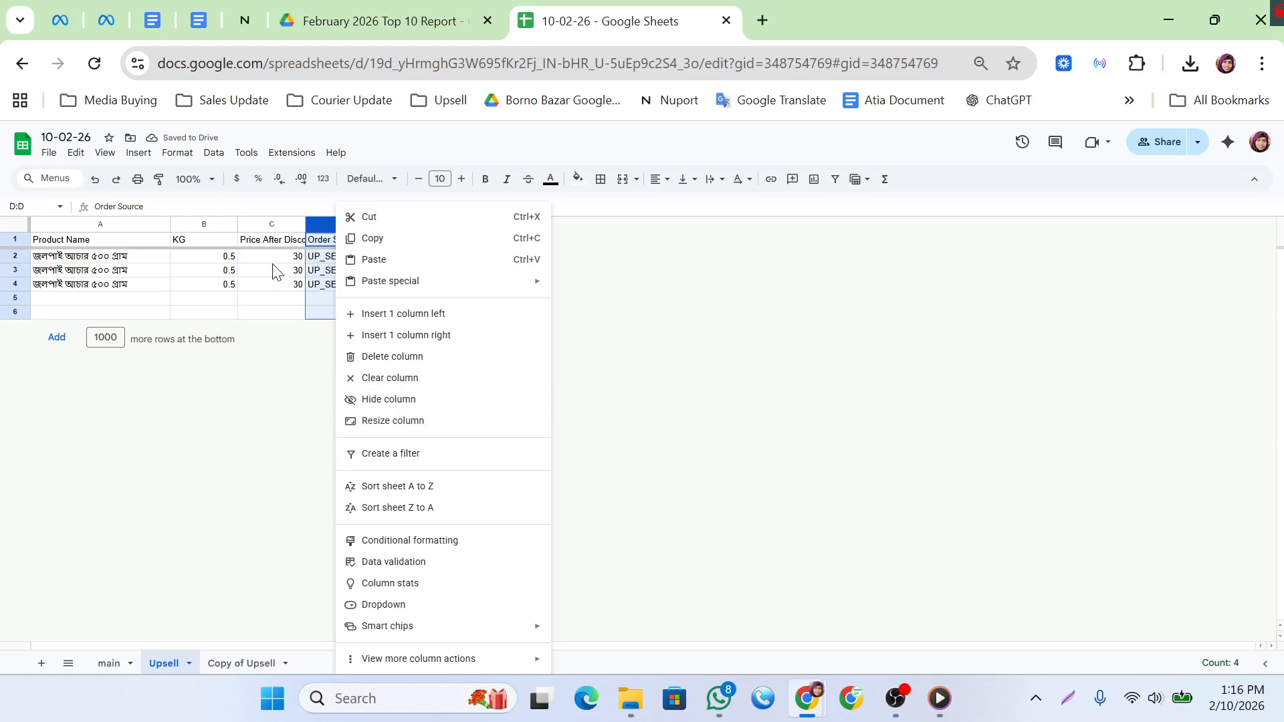
left_click(416, 360)
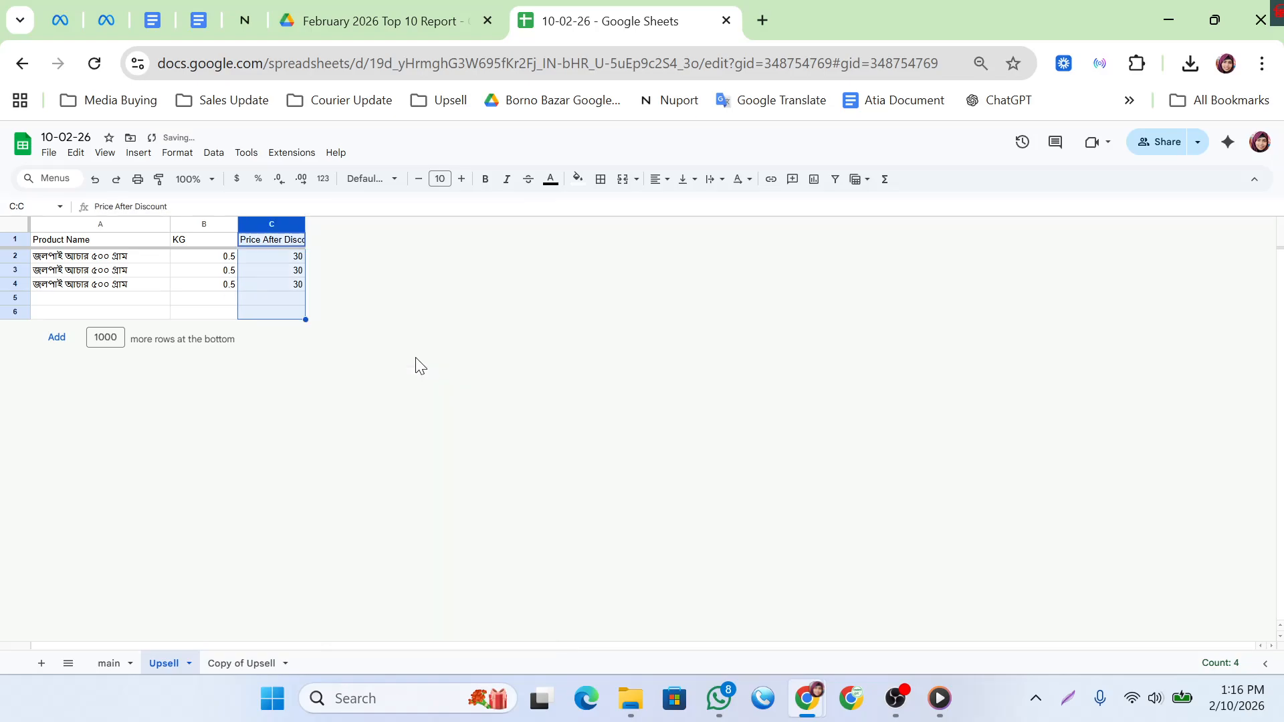
left_click(175, 299)
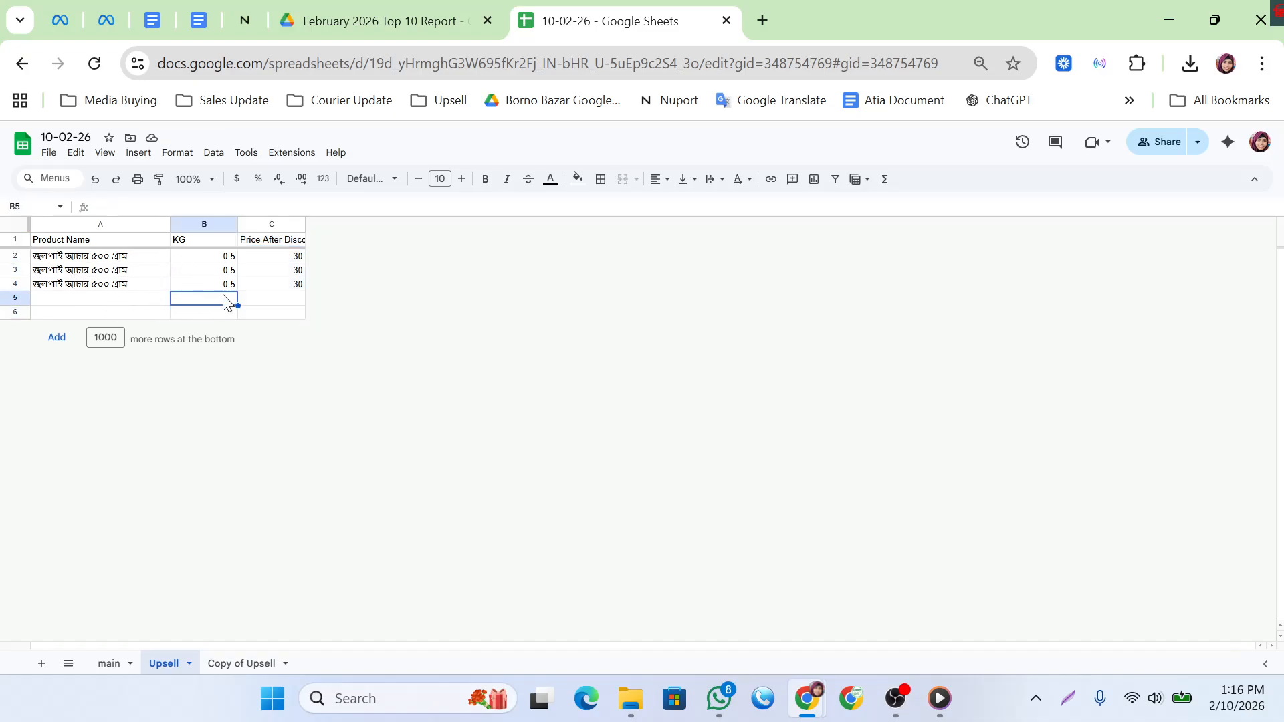
- Total the three product rows in row 2 of the Upsell sheet, setting KG to 1.5 and Price After Discount to 90
left_click_drag(207, 257, 212, 292)
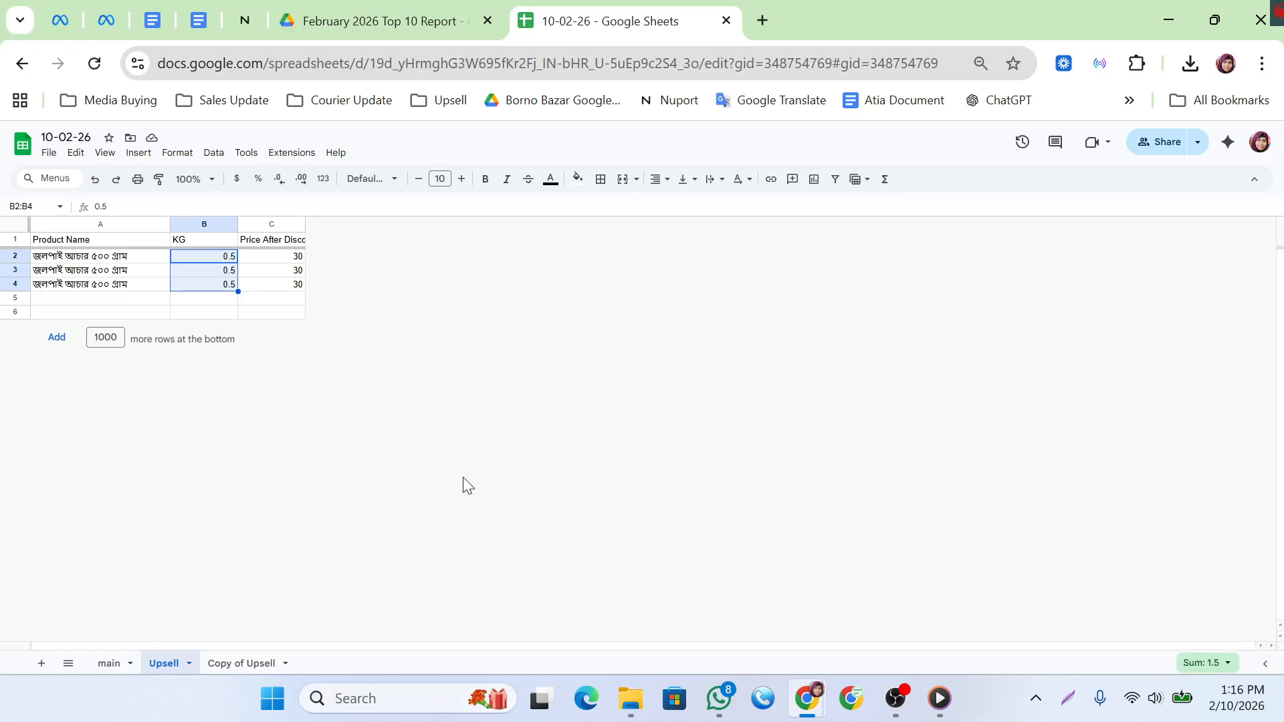
type("1.")
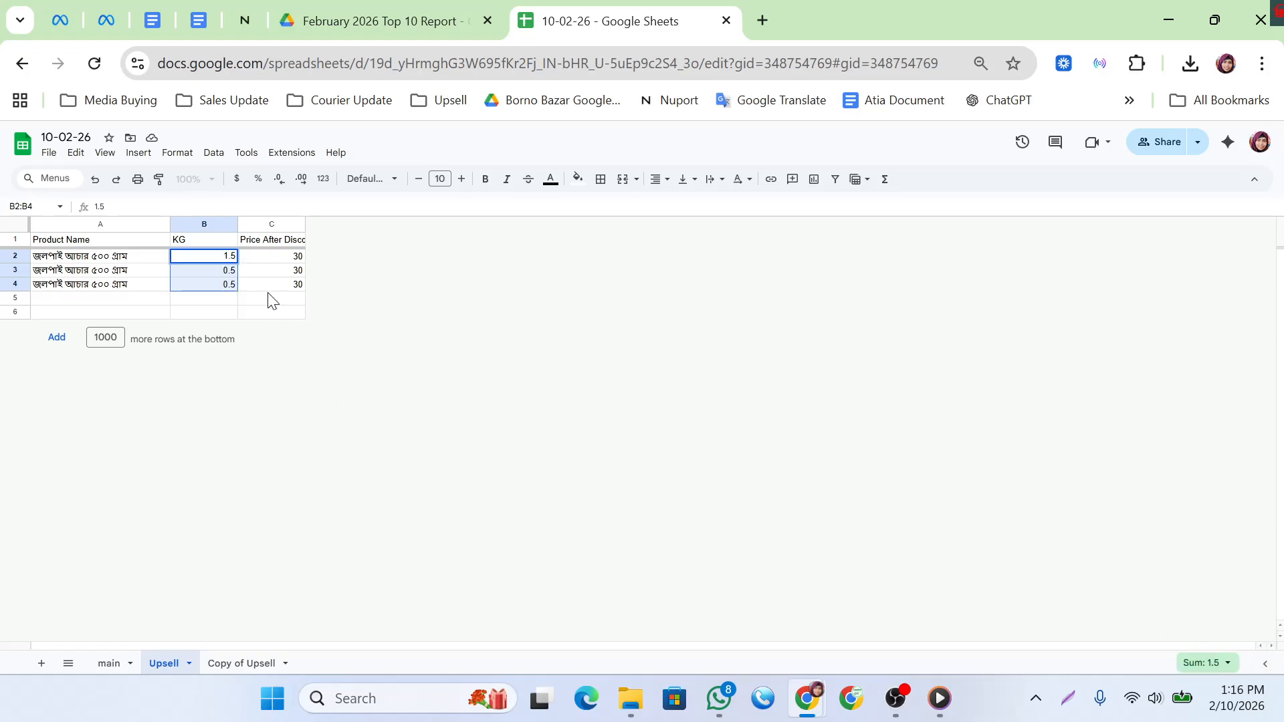
left_click_drag(278, 259, 278, 287)
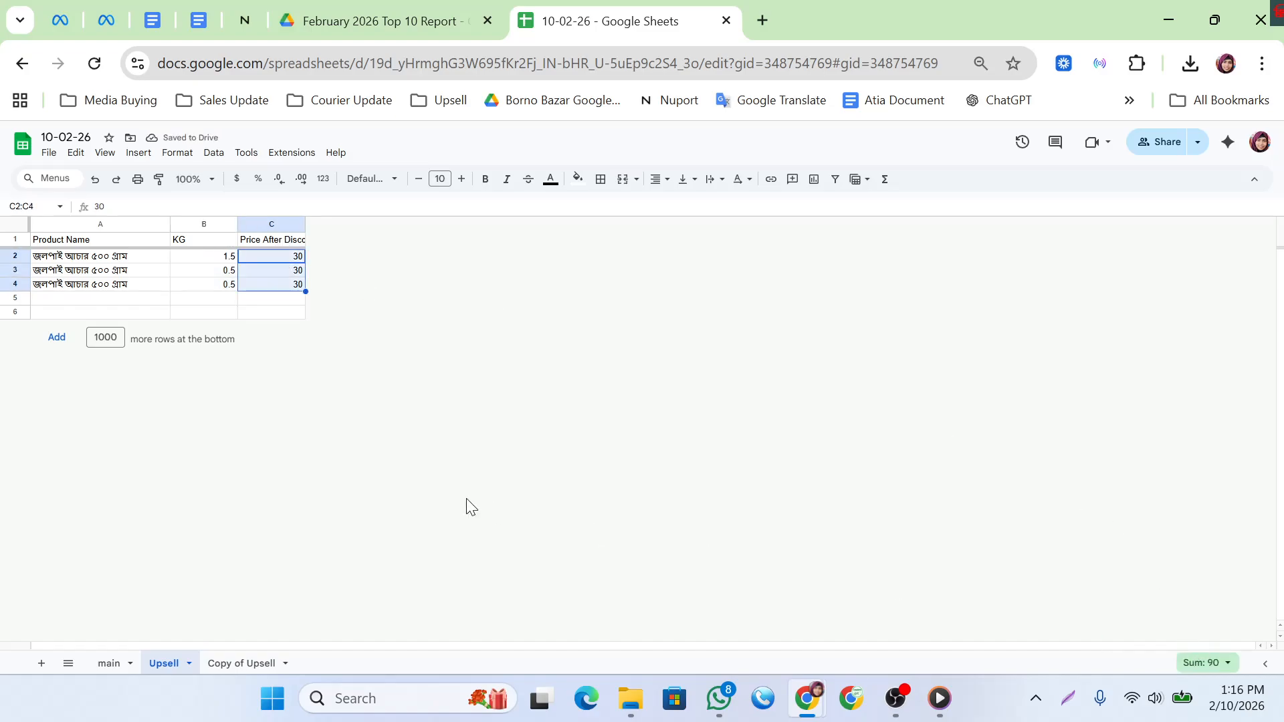
type("9")
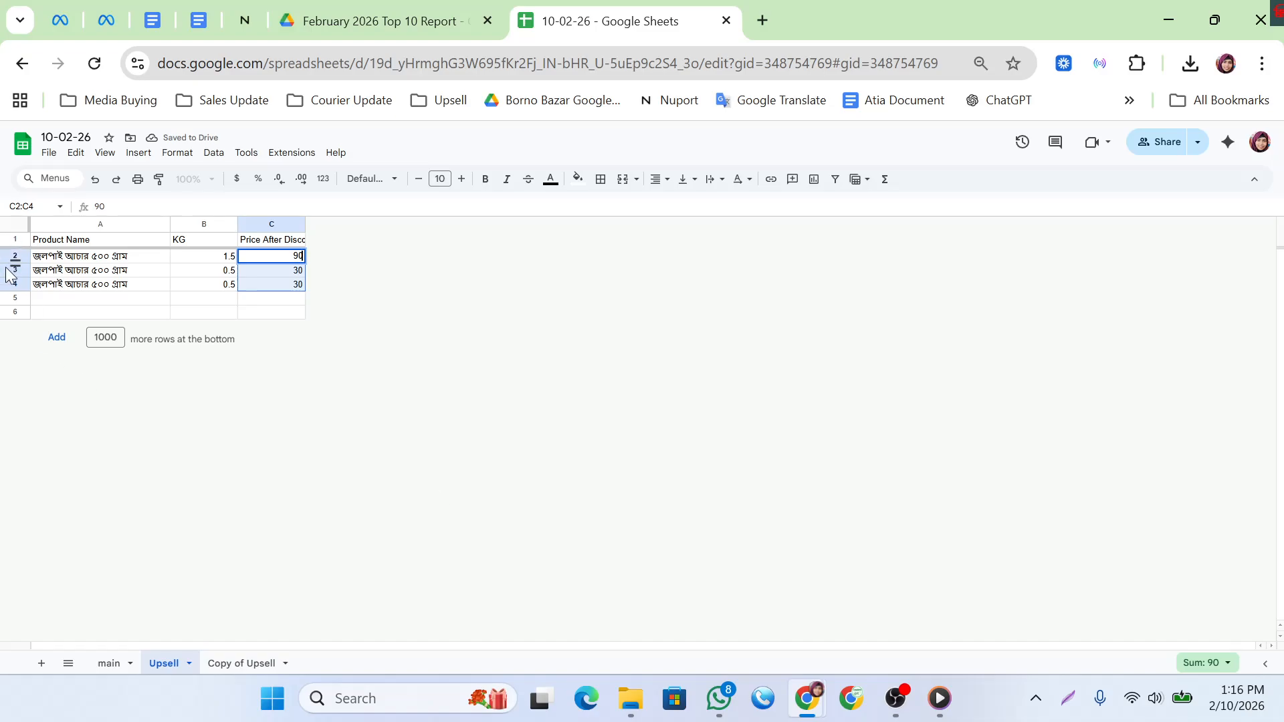
- Delete the duplicate product rows 3 and 4 from the Upsell sheet
left_click_drag(4, 272, 3, 280)
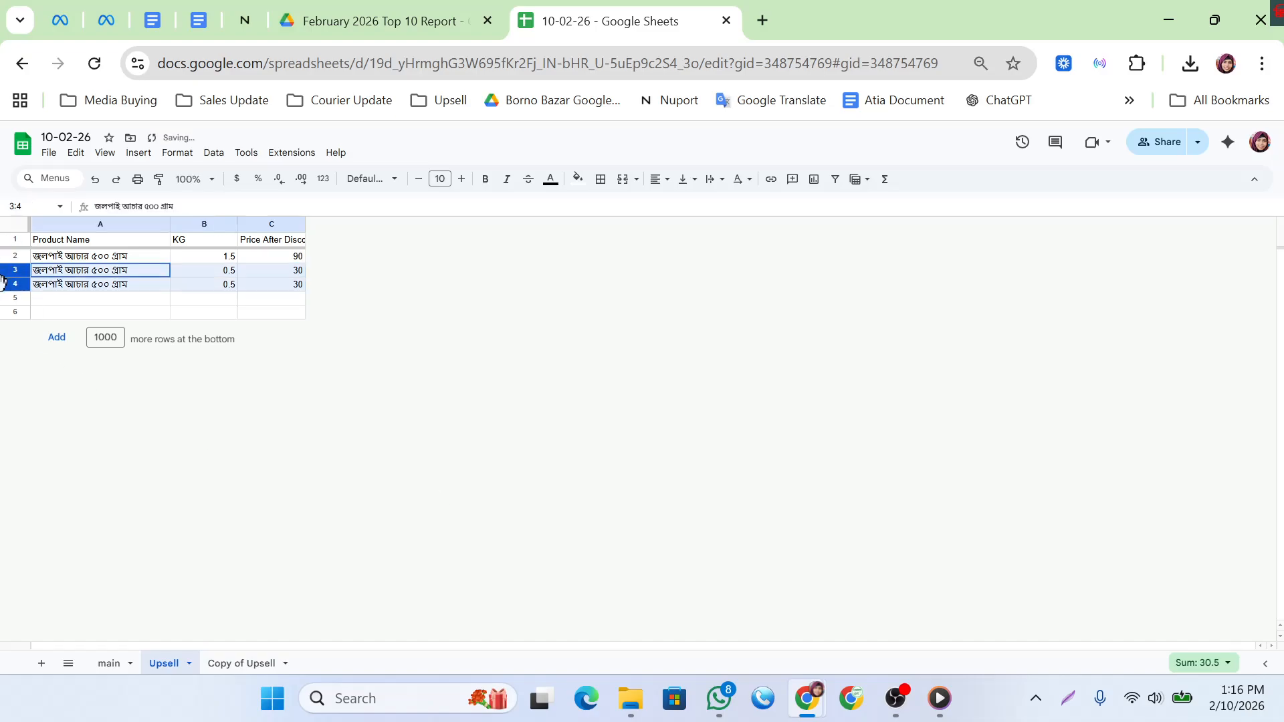
right_click(4, 280)
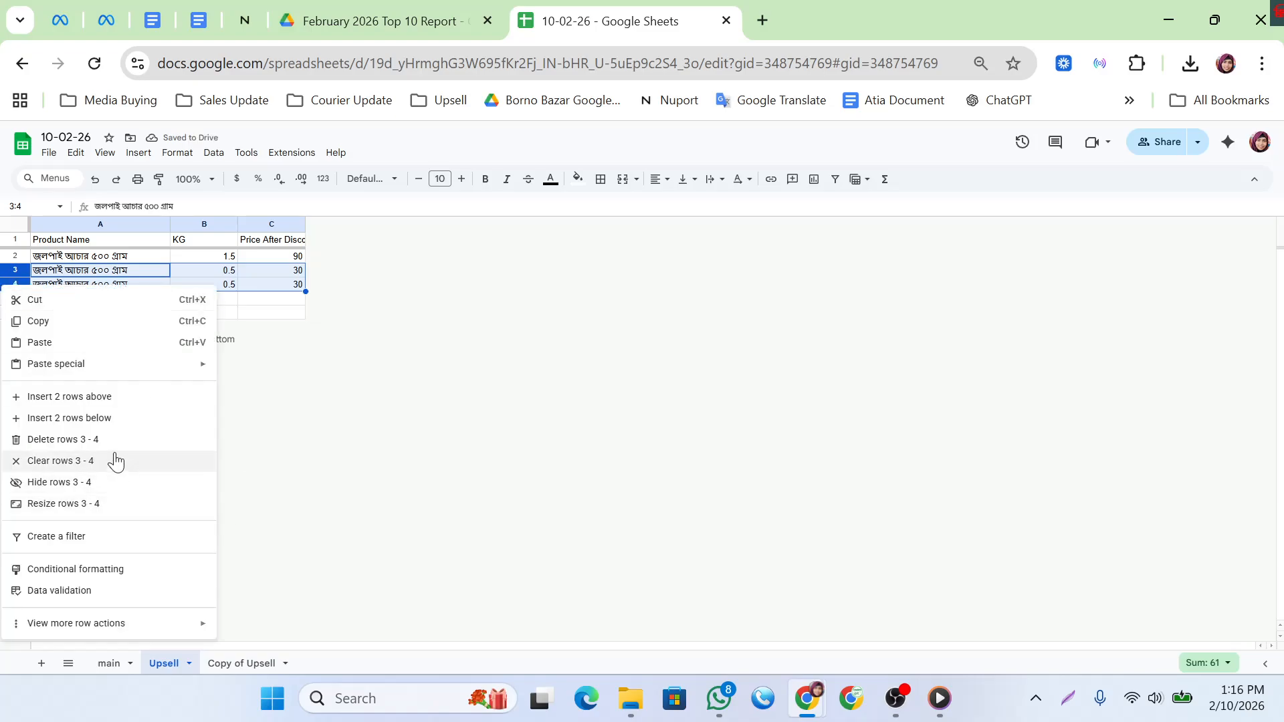
left_click(88, 441)
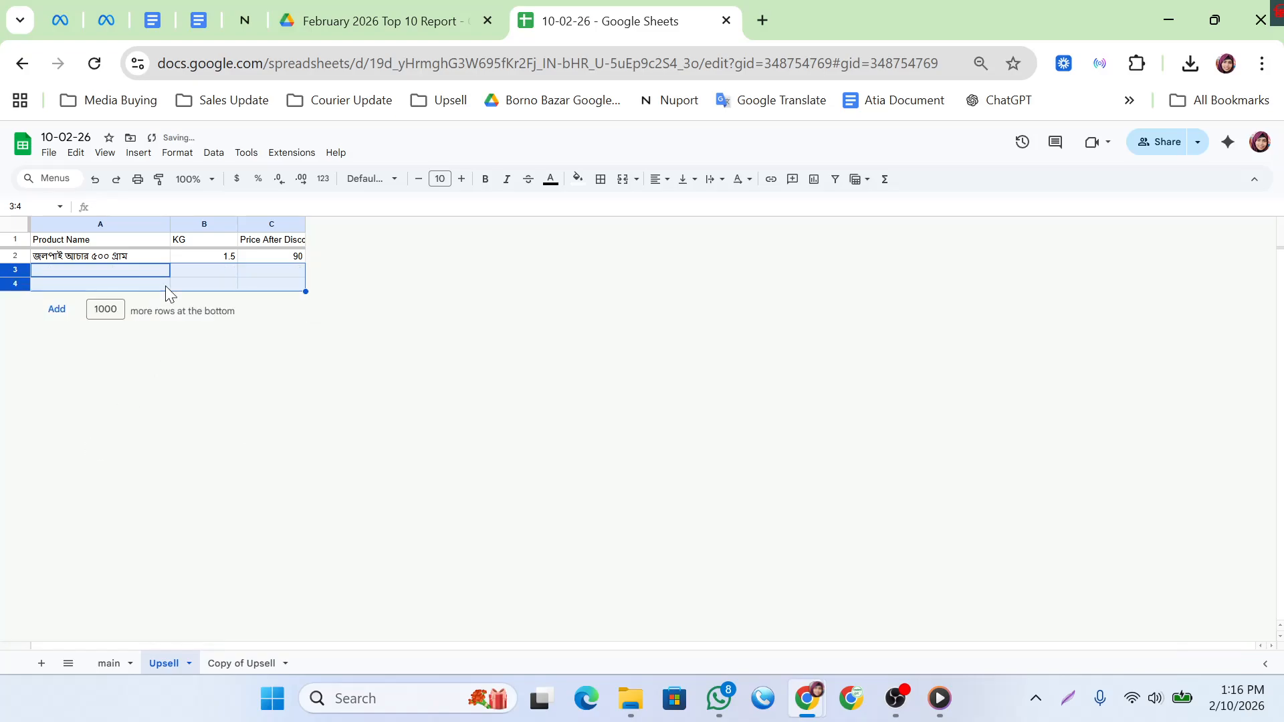
- Remove the weight "৫০০ গ্রাম" from the product name in A2, leaving "জলপাই আচার"
left_click(135, 260)
double_click(99, 257)
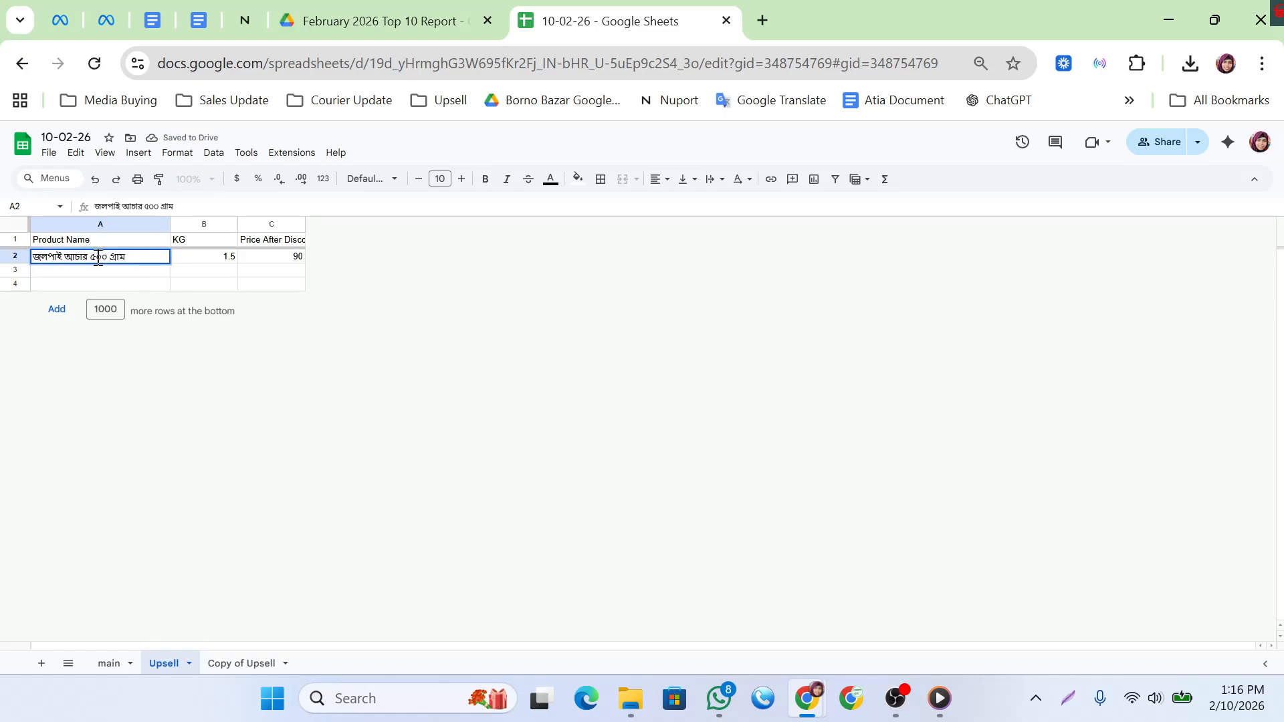
left_click_drag(91, 256, 129, 262)
key("BackSpace")
left_click(204, 260)
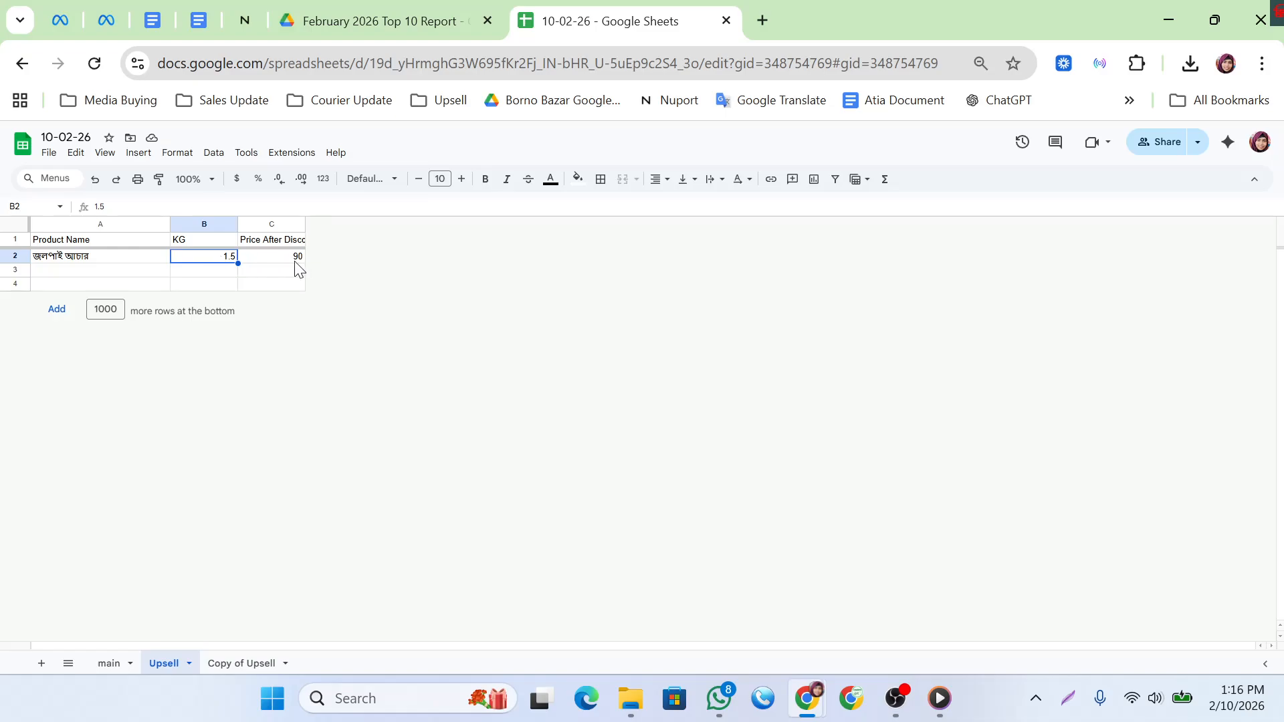
- Rename the Copy of Upsell sheet as Tiktok
double_click(235, 664)
type("Tiktok")
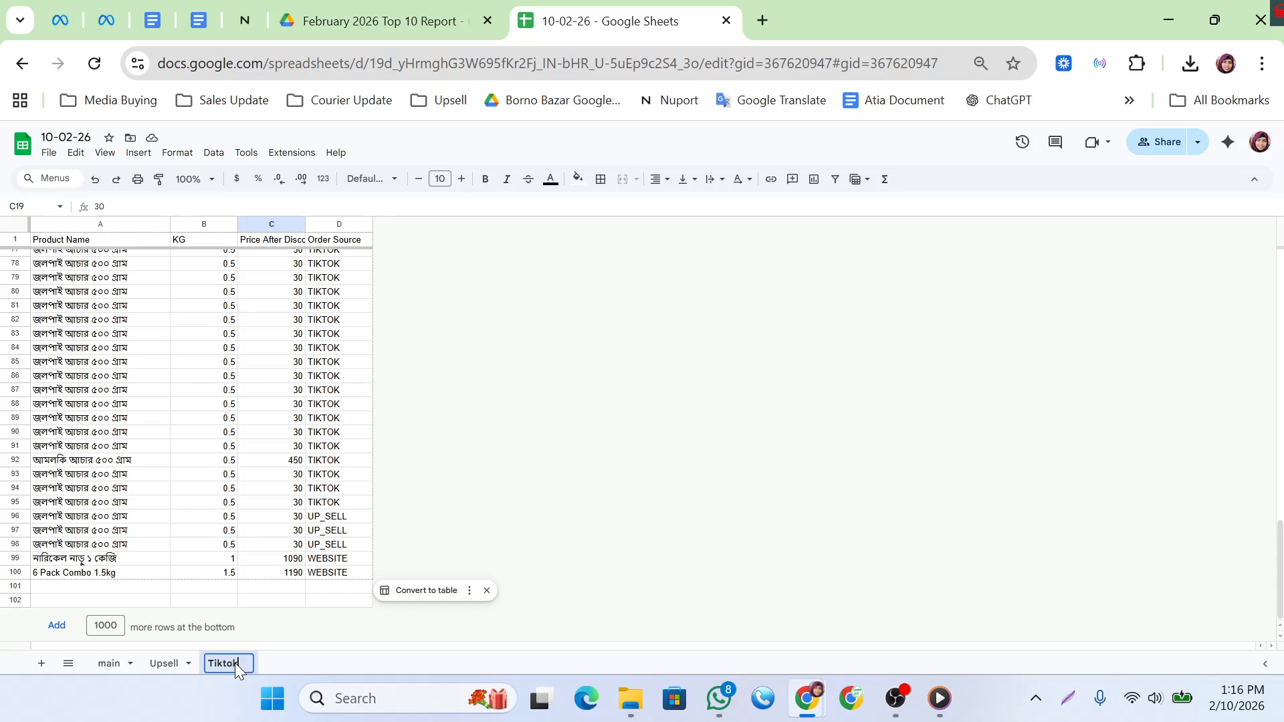
left_click(253, 492)
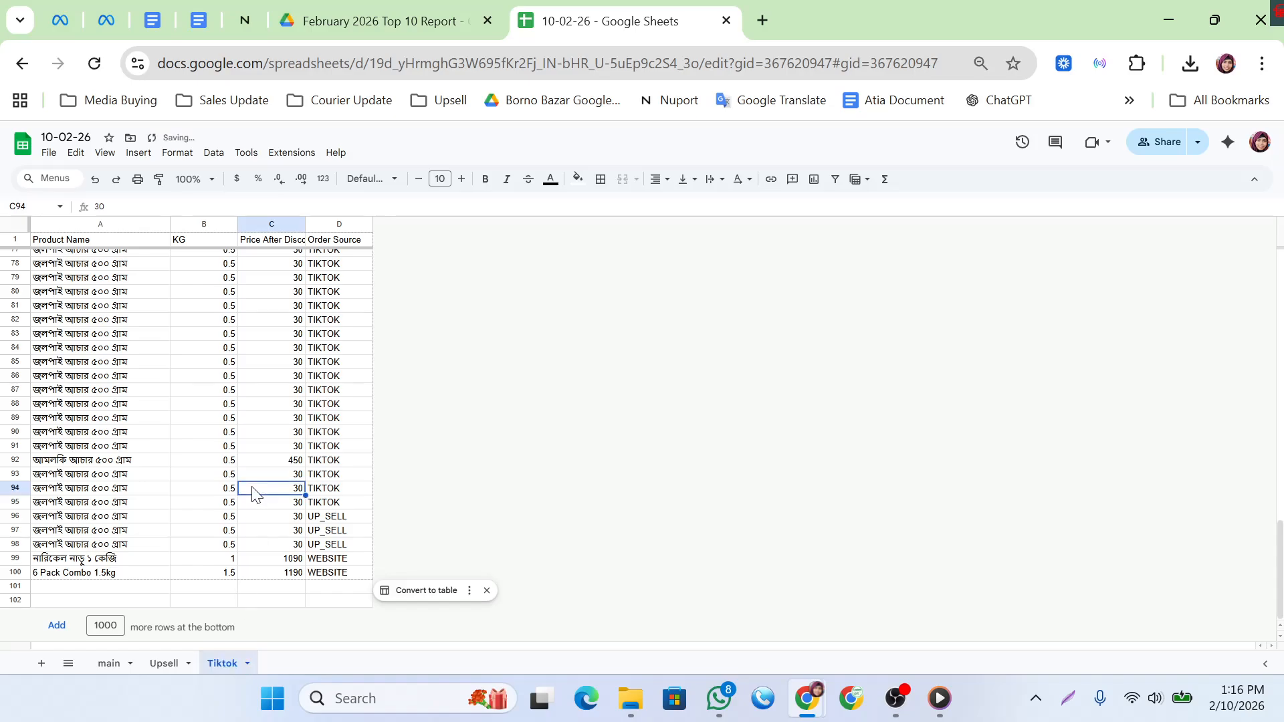
- Duplicate the Tiktok sheet and return to the original Tiktok sheet
right_click(225, 667)
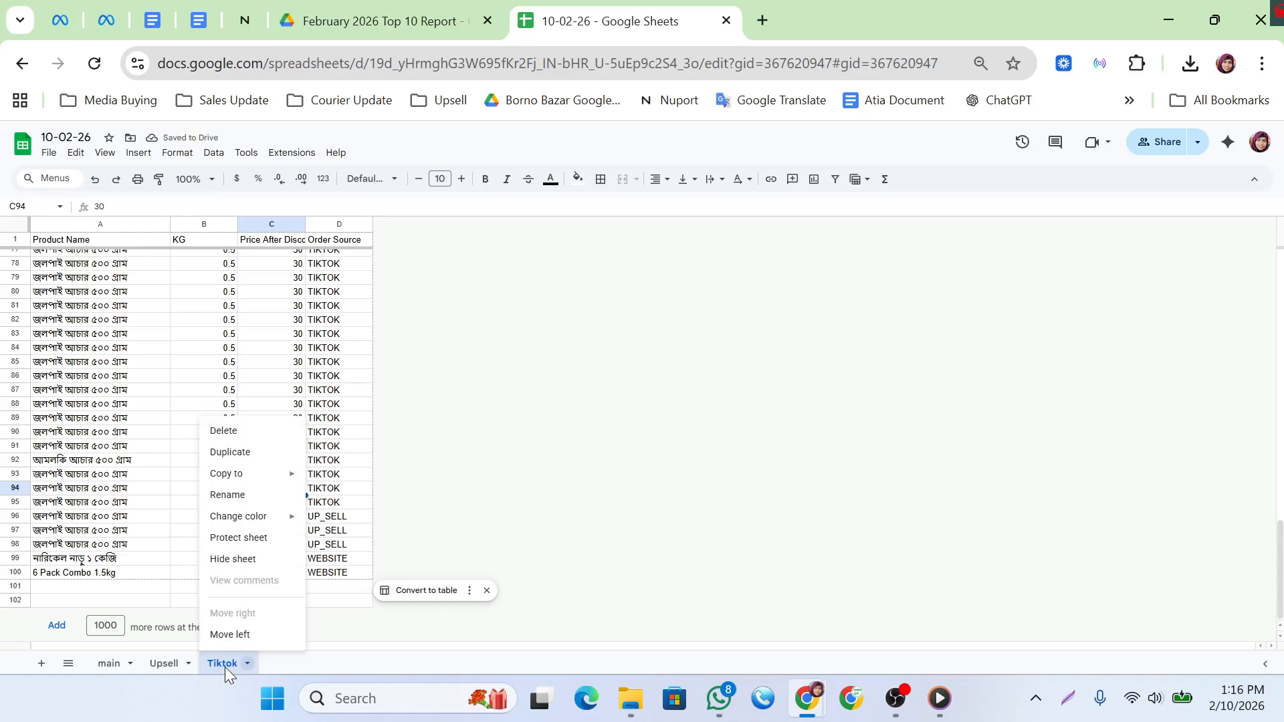
left_click(243, 454)
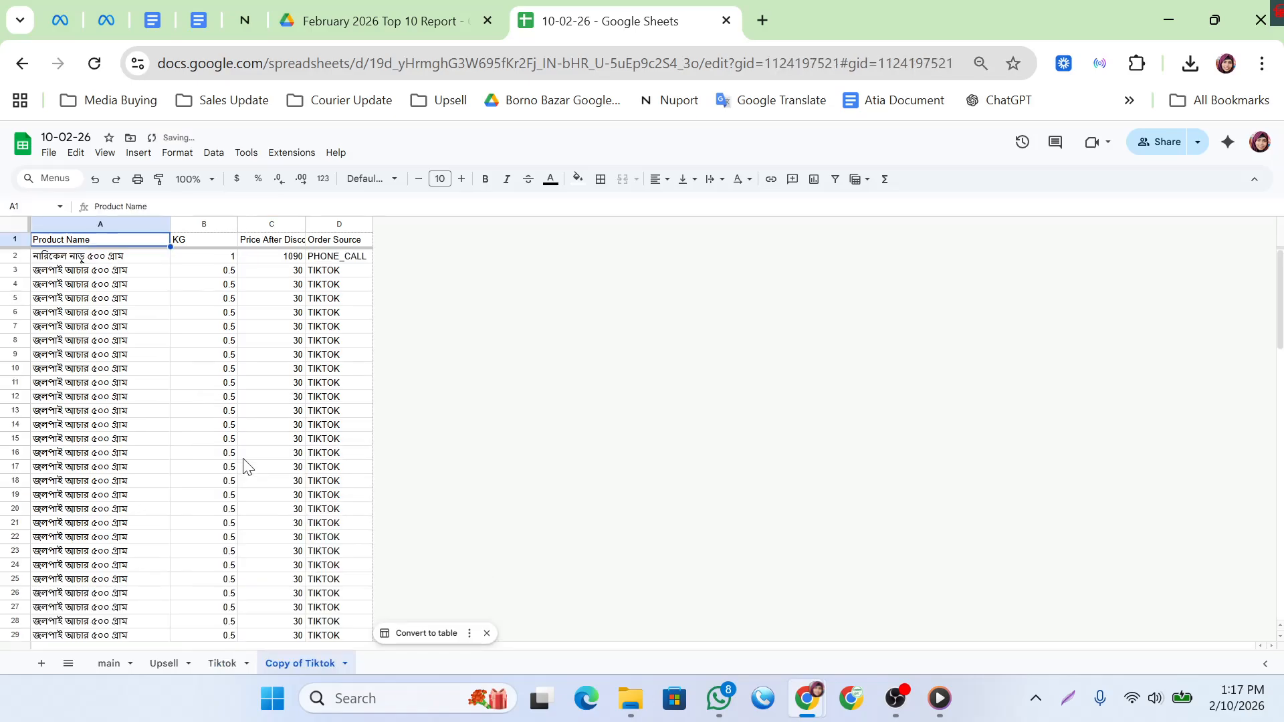
left_click(225, 663)
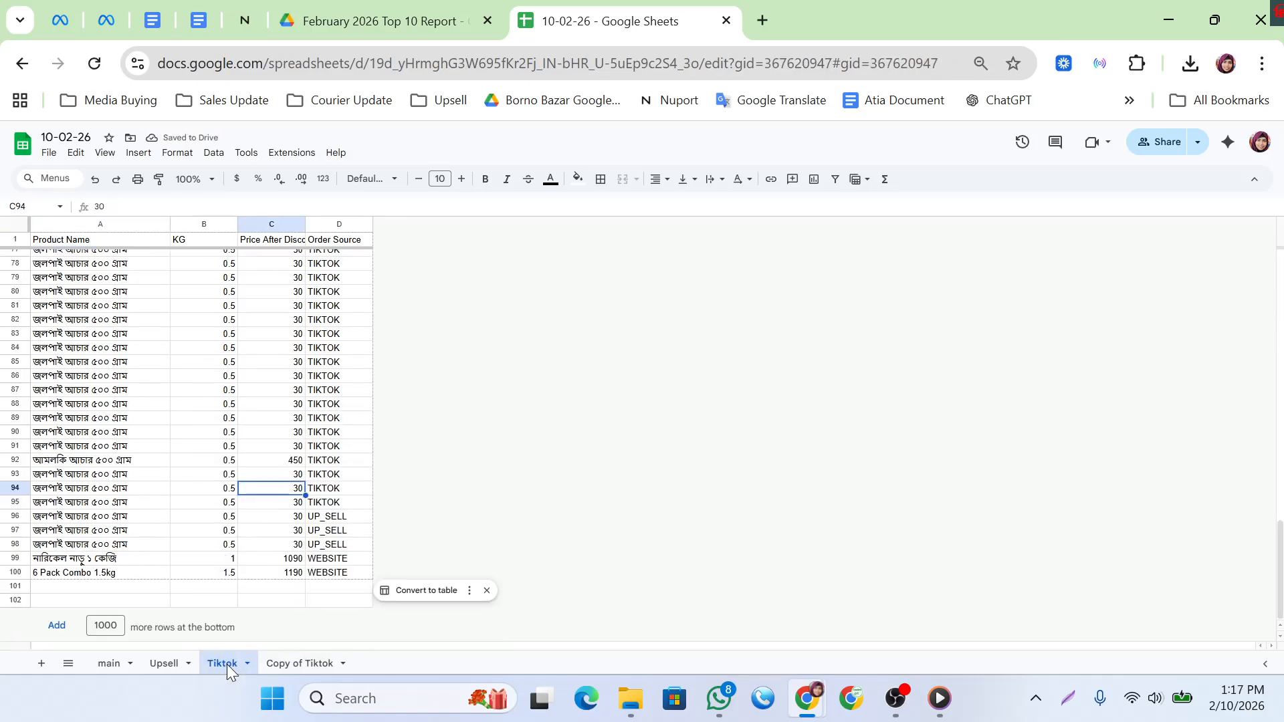
- Delete row 2, the PHONE_CALL order, from the Tiktok sheet
left_click(197, 334)
scroll(196, 338, "up", 20)
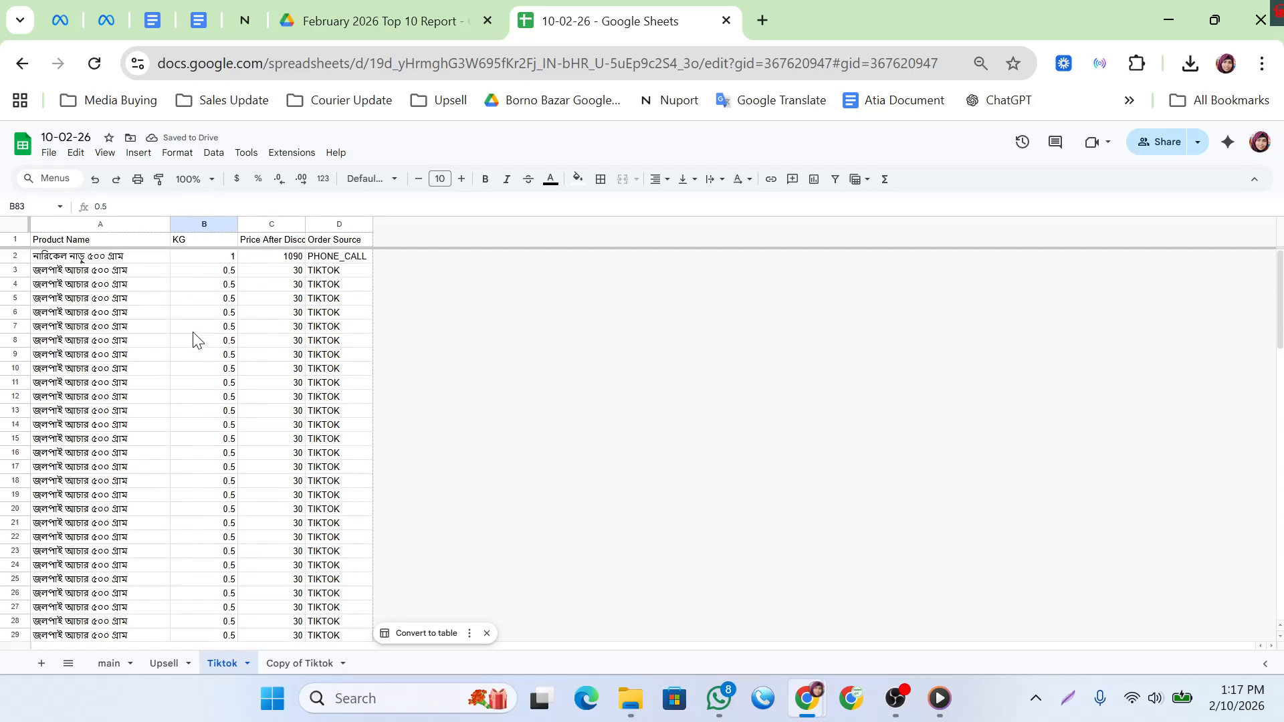
right_click(8, 258)
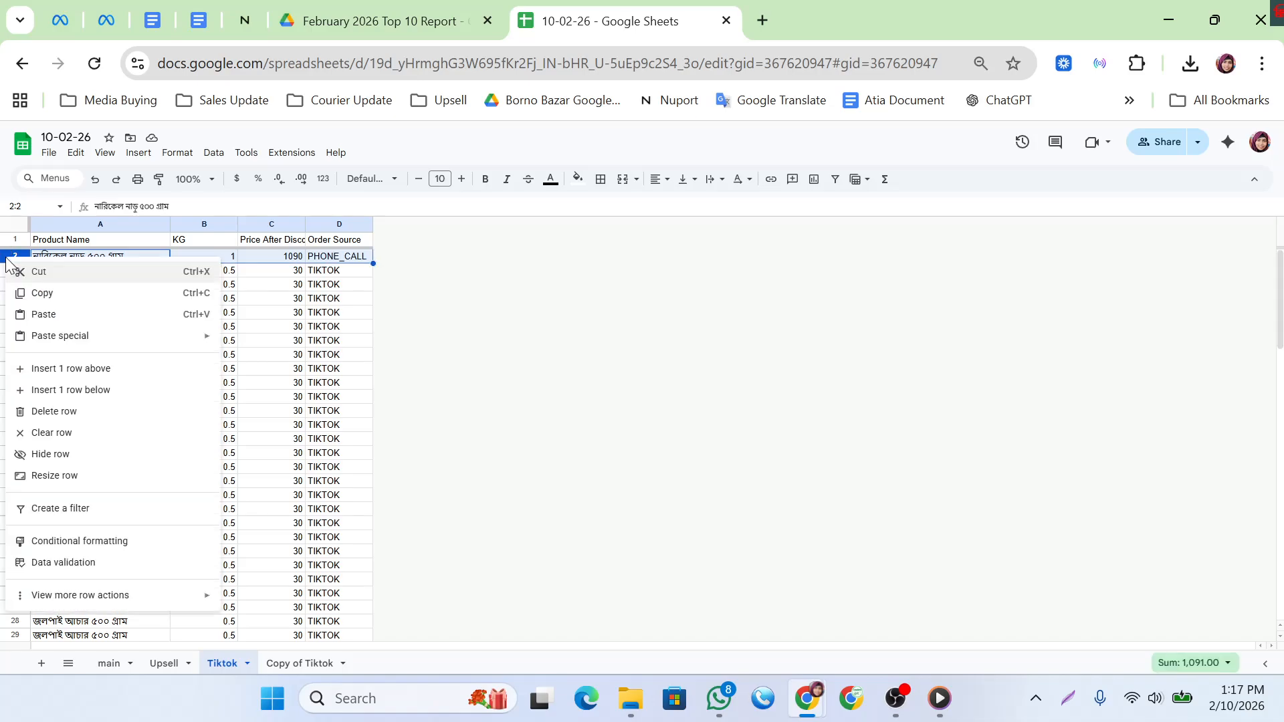
left_click(57, 410)
- Delete rows 95 to 100, covering the UP_SELL and WEBSITE orders, from the Tiktok sheet
scroll(179, 446, "down", 20)
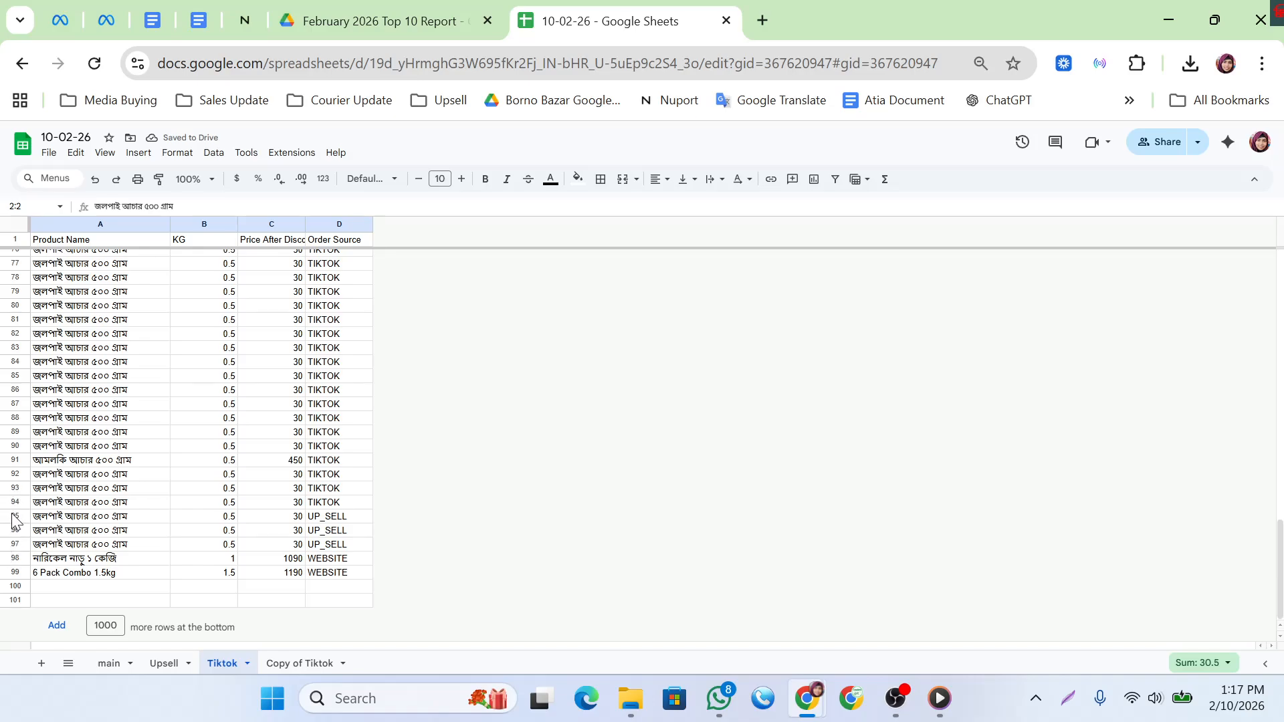
left_click_drag(9, 520, 3, 587)
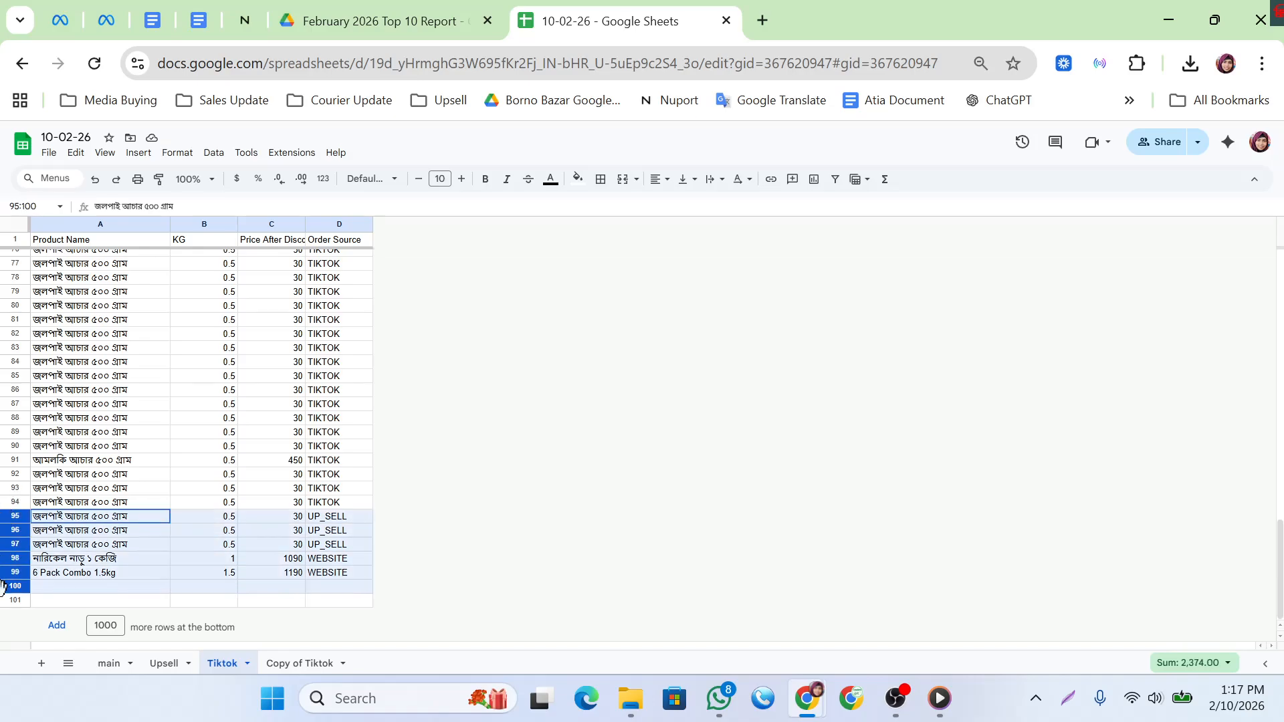
right_click(12, 571)
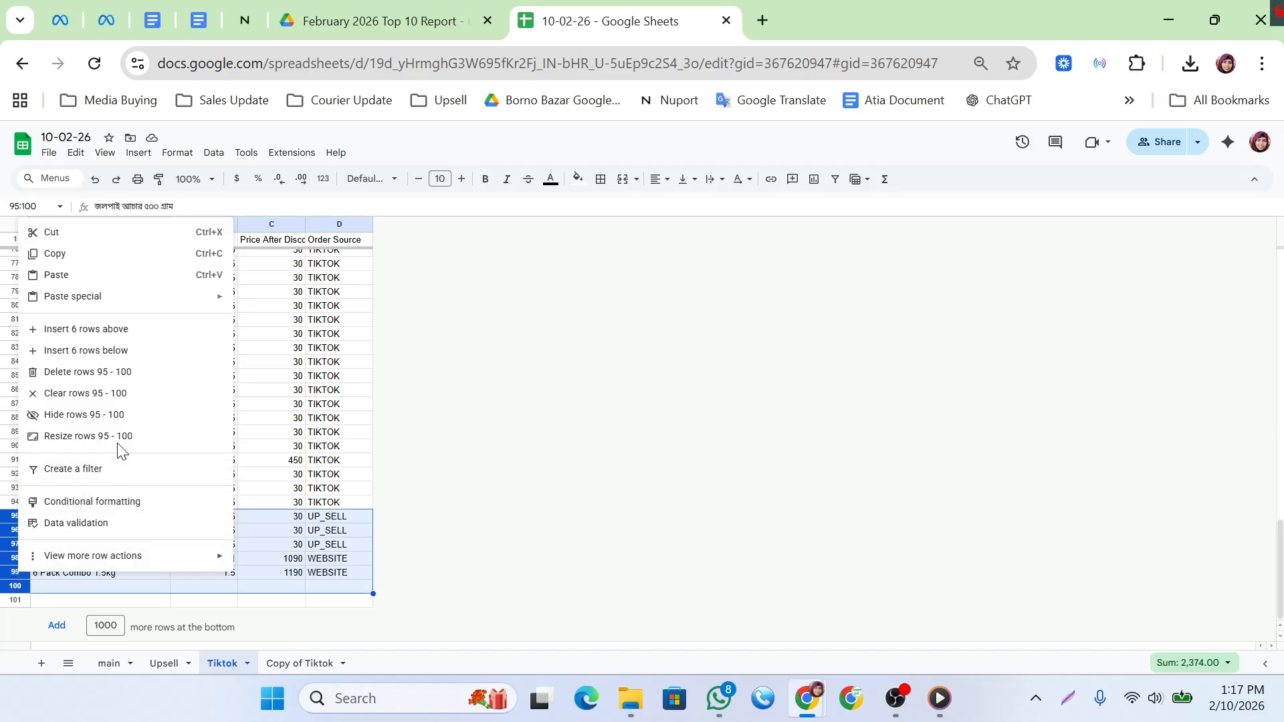
left_click(82, 371)
left_click(281, 368)
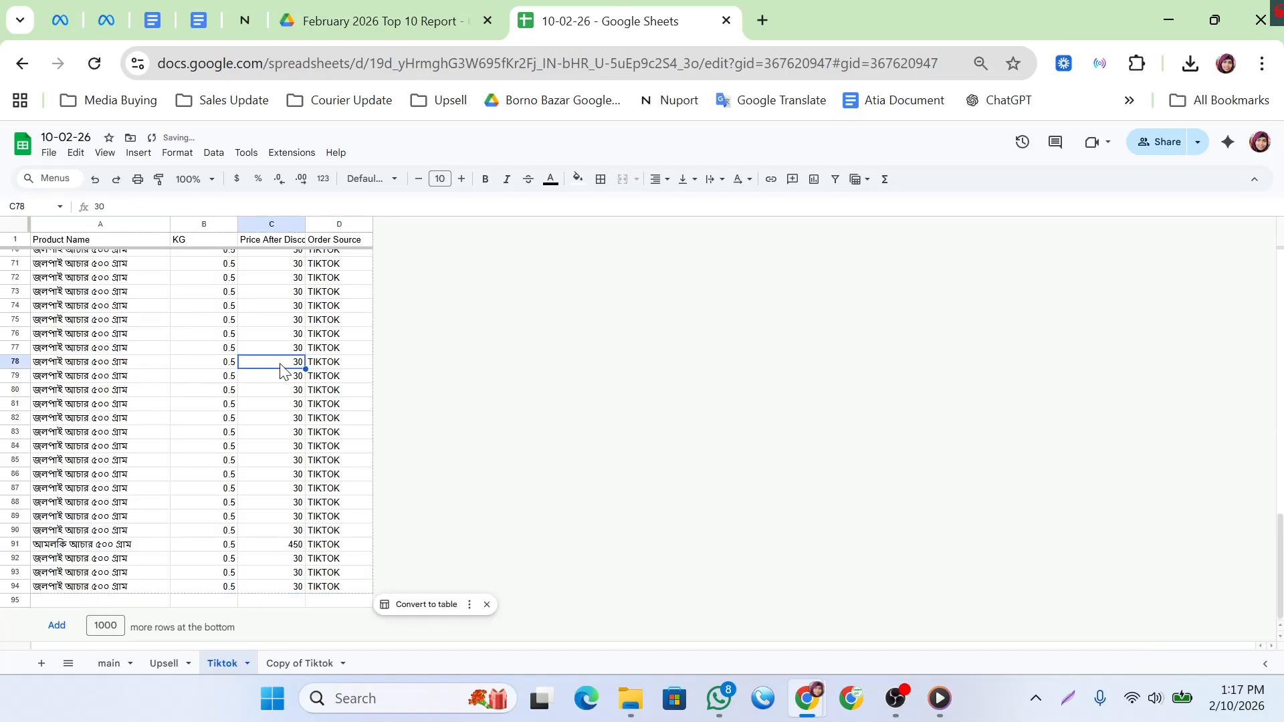
- Check the remaining Tiktok rows and delete the Order Source column from the sheet
scroll(281, 369, "up", 15)
scroll(281, 369, "down", 15)
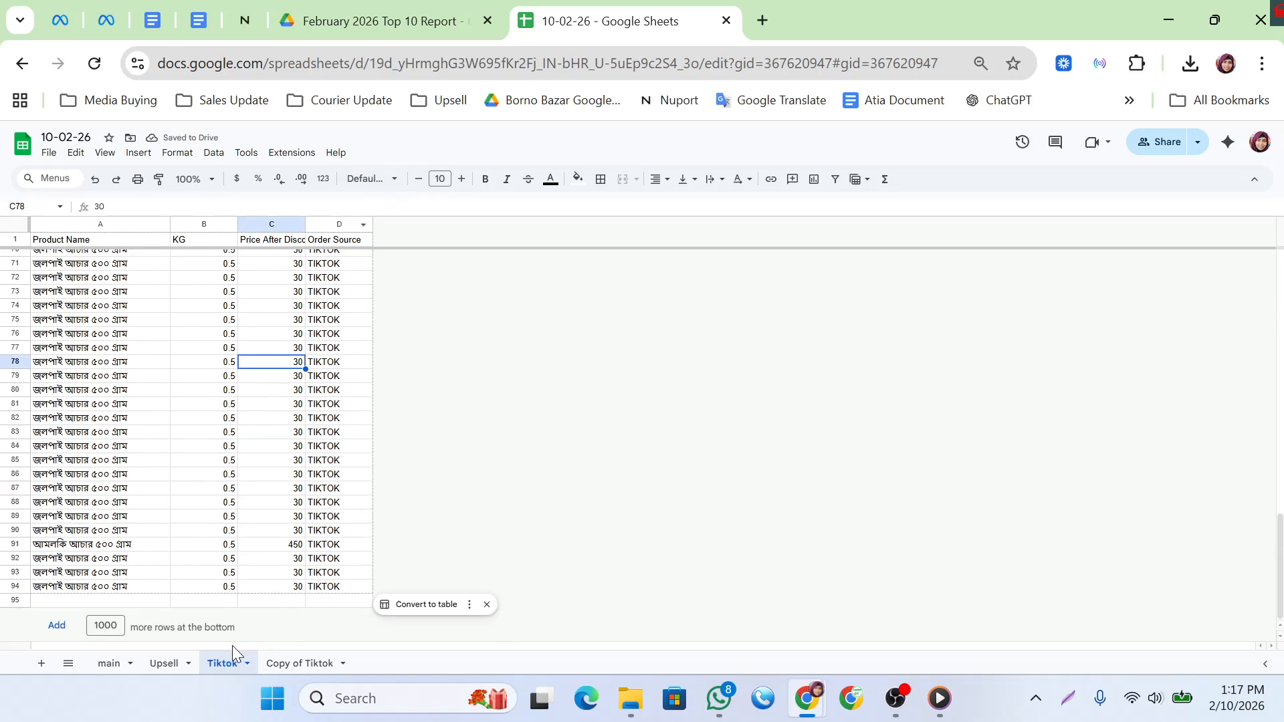
left_click(340, 223)
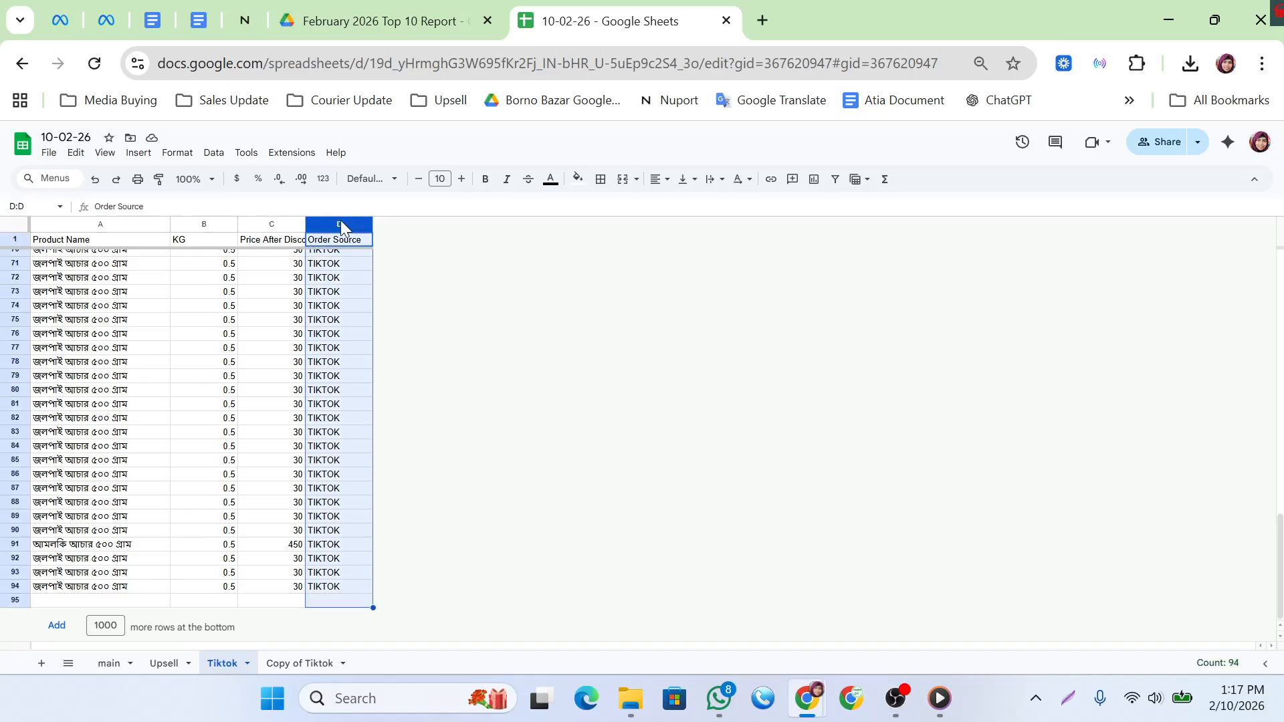
right_click(341, 222)
left_click(411, 361)
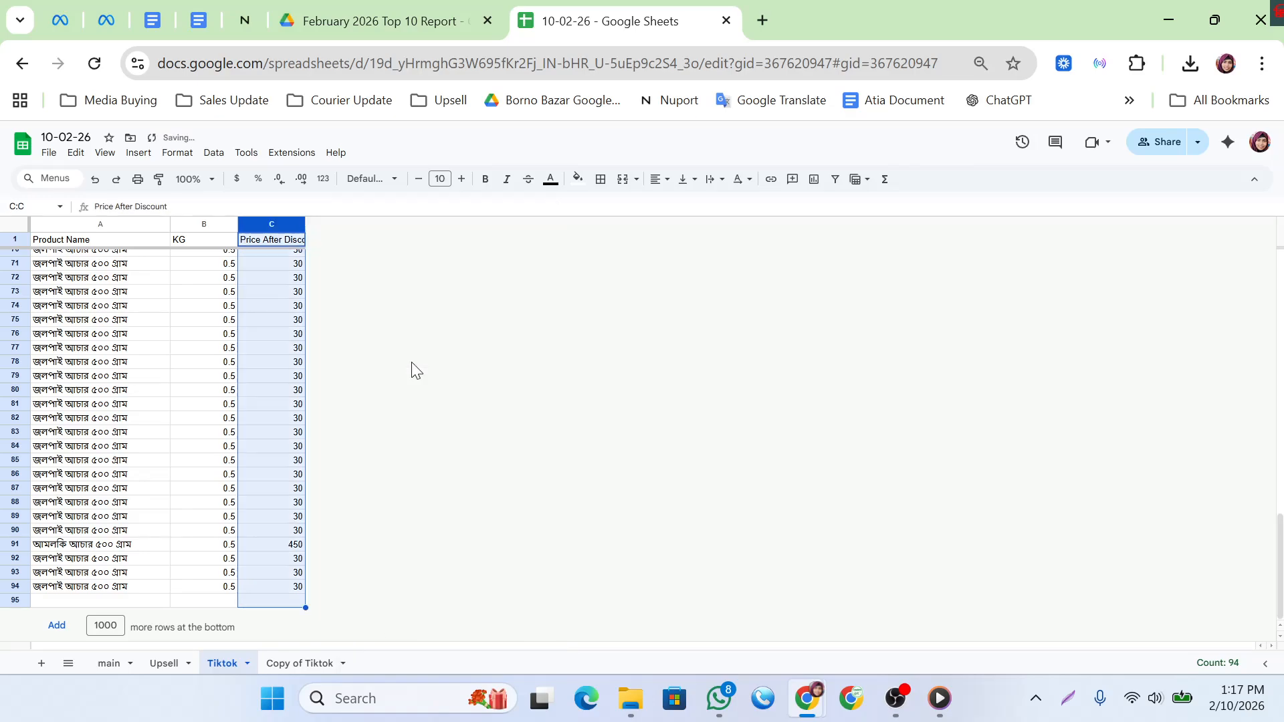
- Sort the Tiktok sheet from A to Z by the Product Name column
left_click(111, 393)
scroll(111, 394, "up", 15)
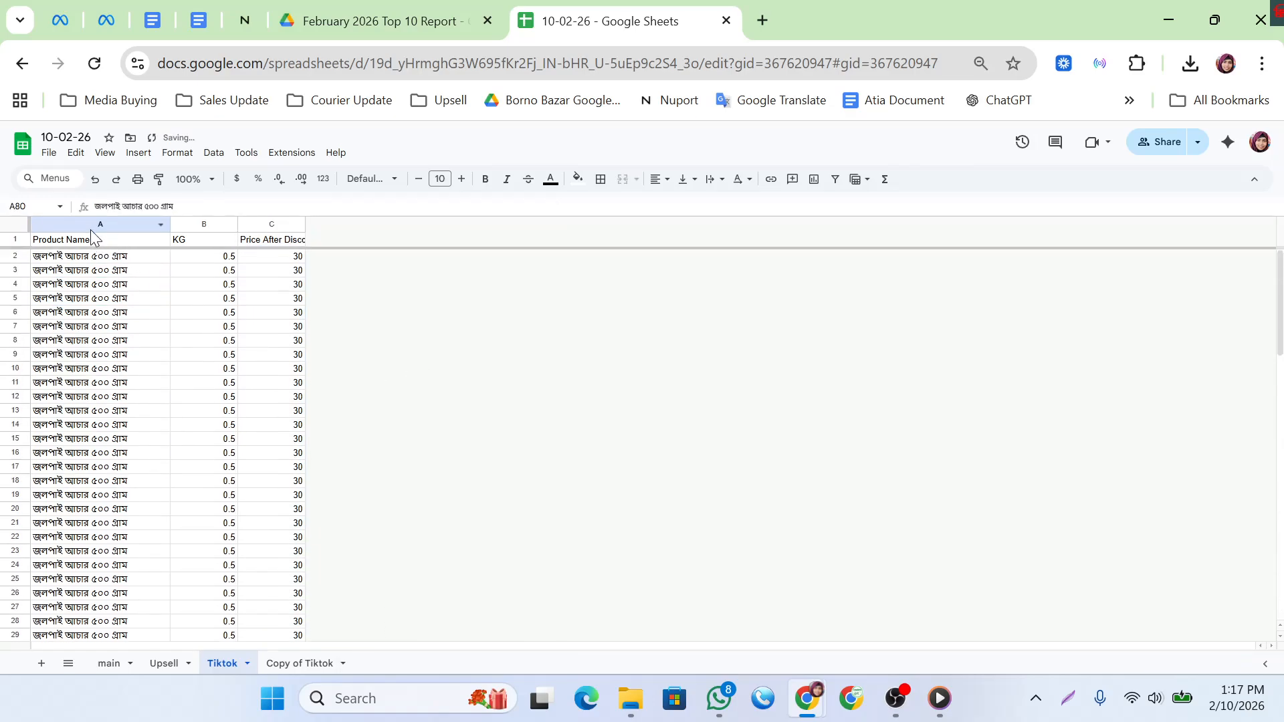
left_click(98, 223)
right_click(97, 223)
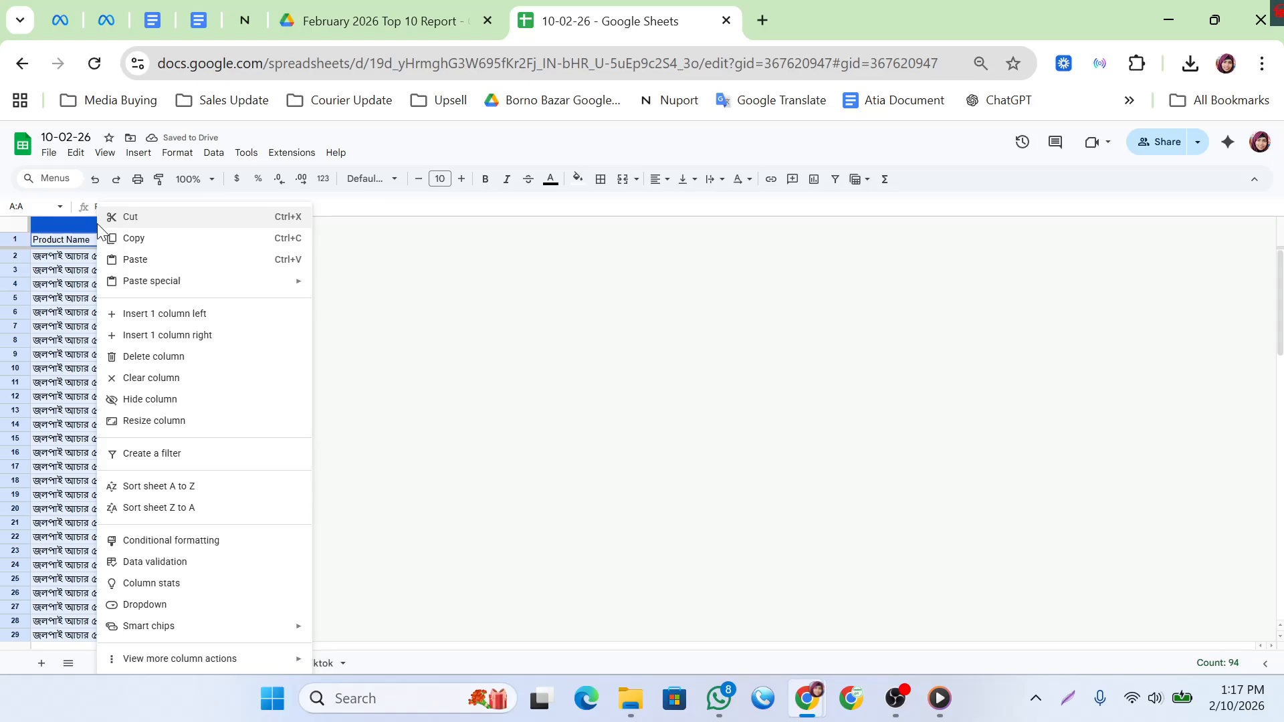
left_click(196, 490)
left_click(207, 442)
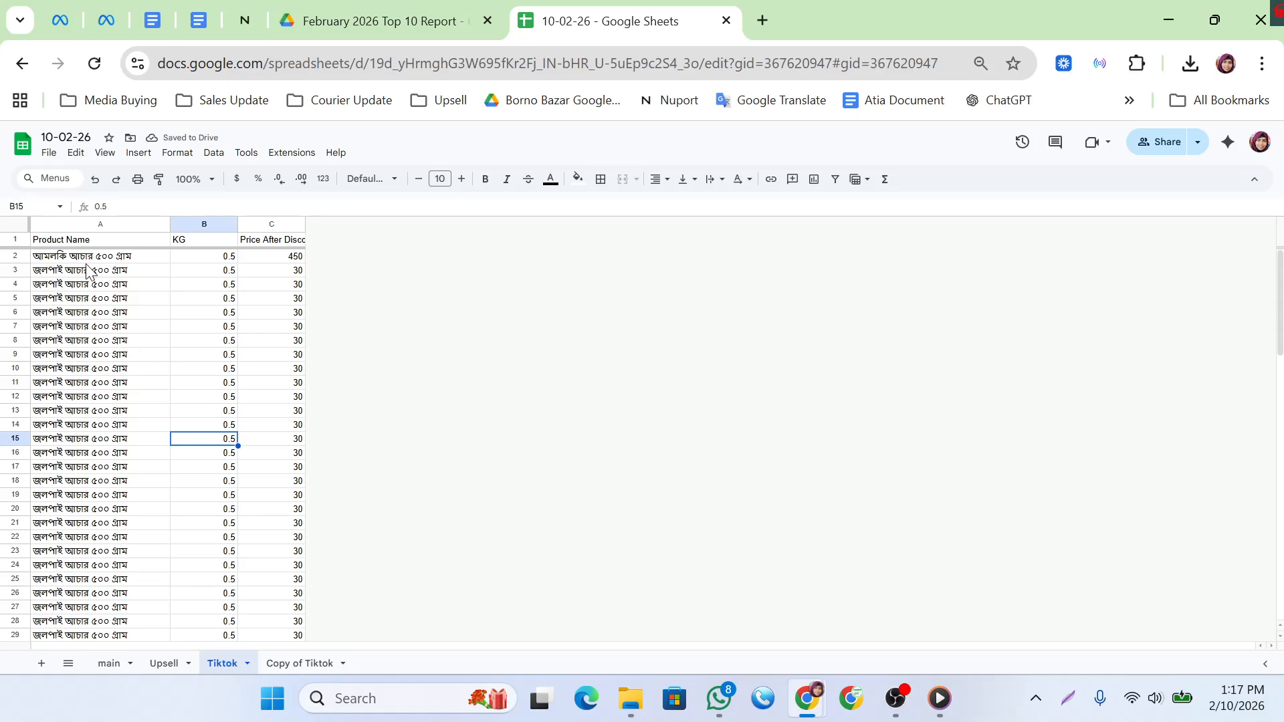
- Total the KG of the জলপাই আচার rows 3 to 93 and enter 45.5 in B3
left_click(185, 260)
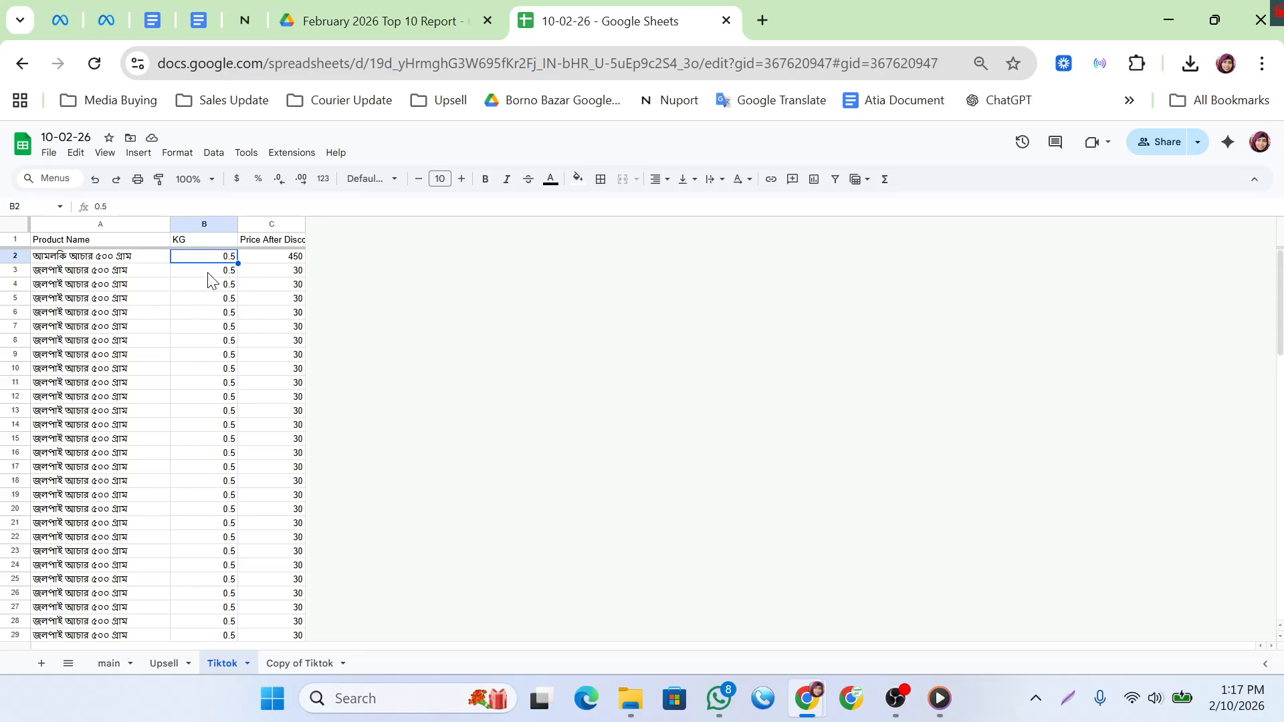
left_click_drag(208, 278, 198, 671)
left_click_drag(197, 604, 201, 576)
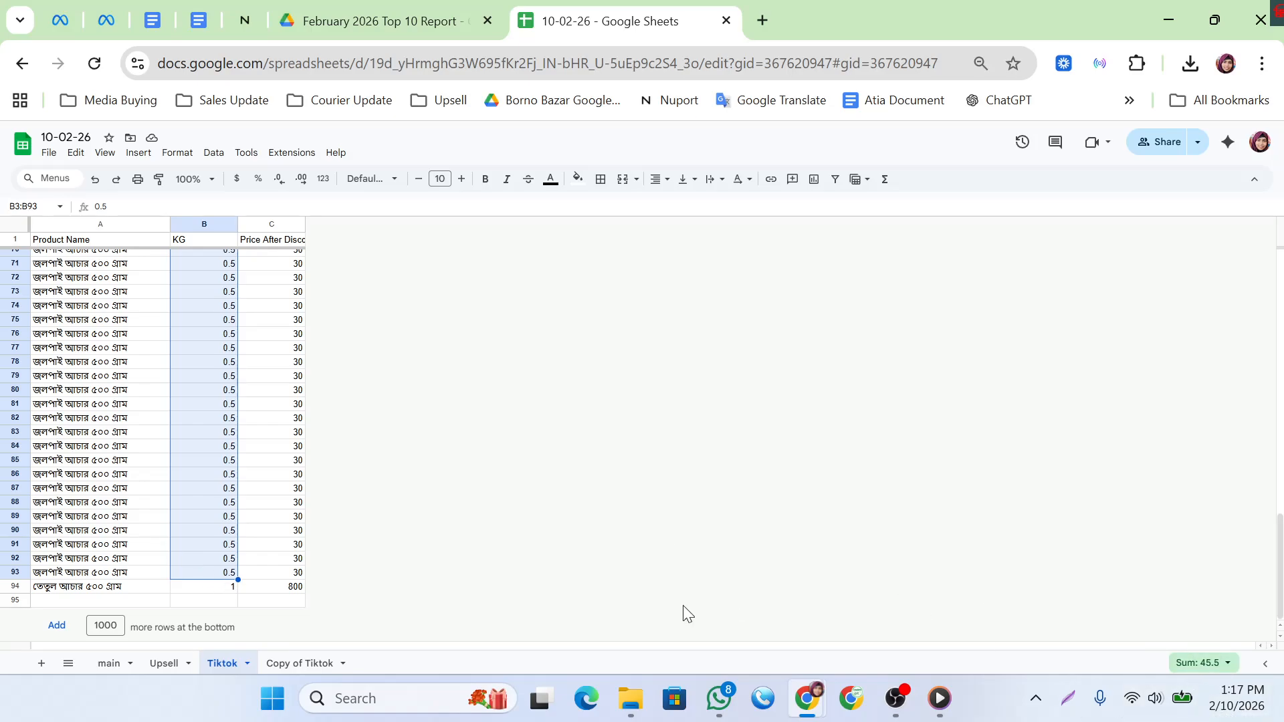
type("45")
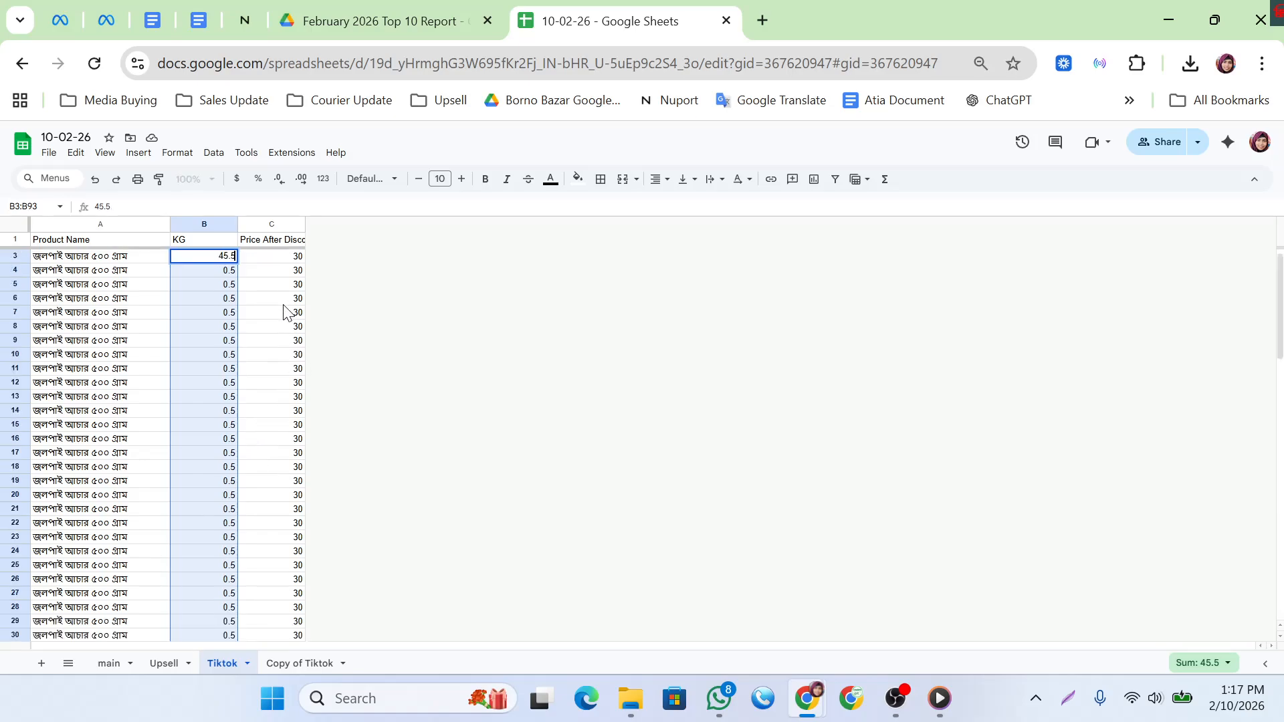
left_click(130, 342)
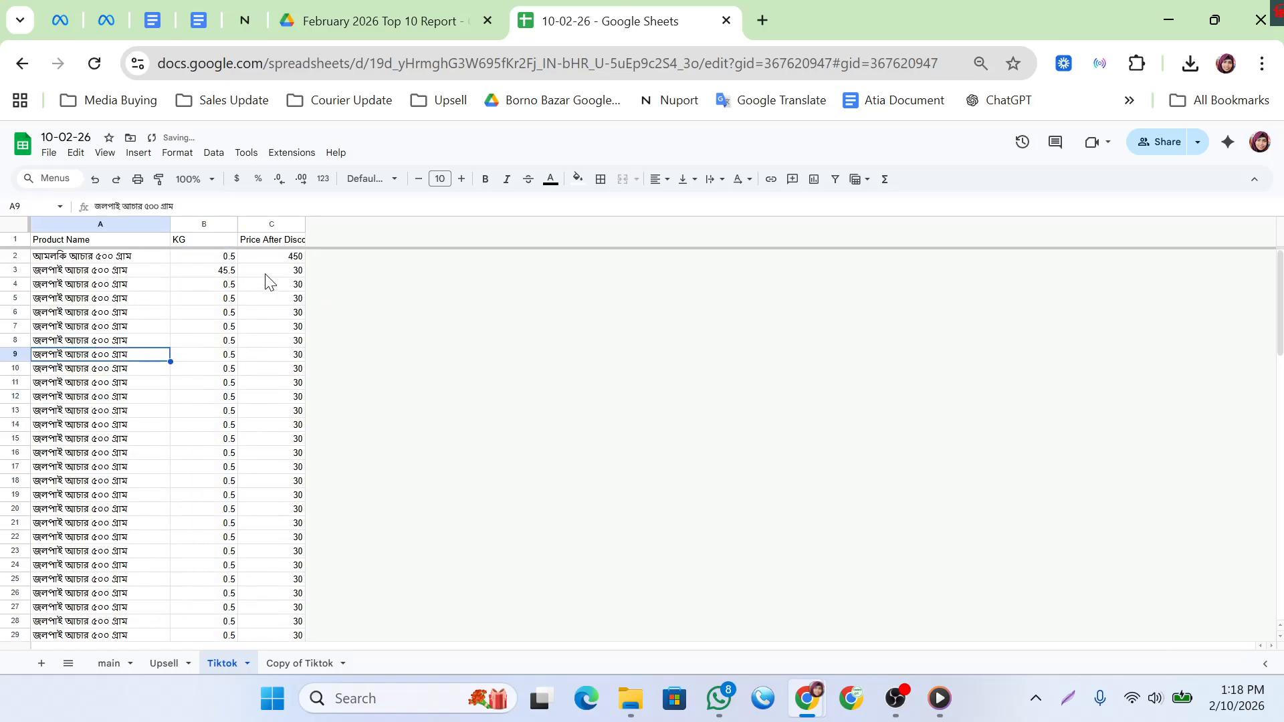
- Total the Price After Discount of rows 3 to 93 and enter 2730 in C3
left_click_drag(276, 274, 259, 570)
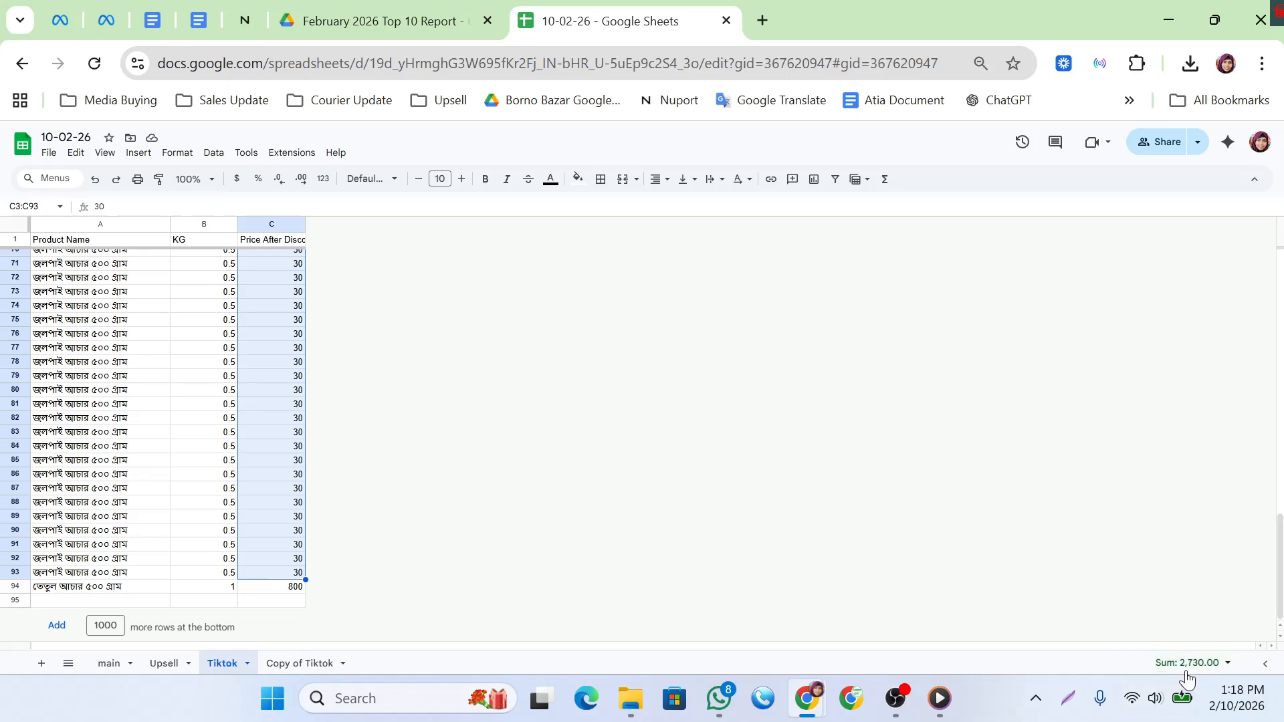
type("27")
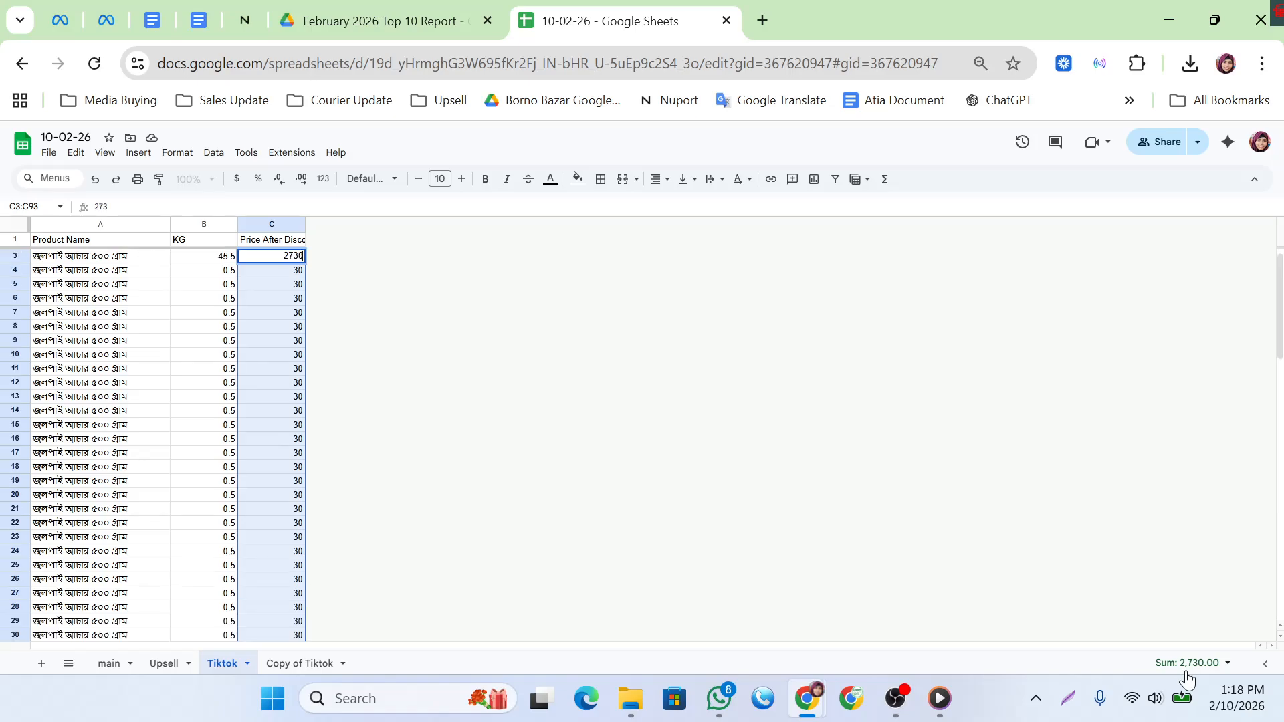
left_click(274, 466)
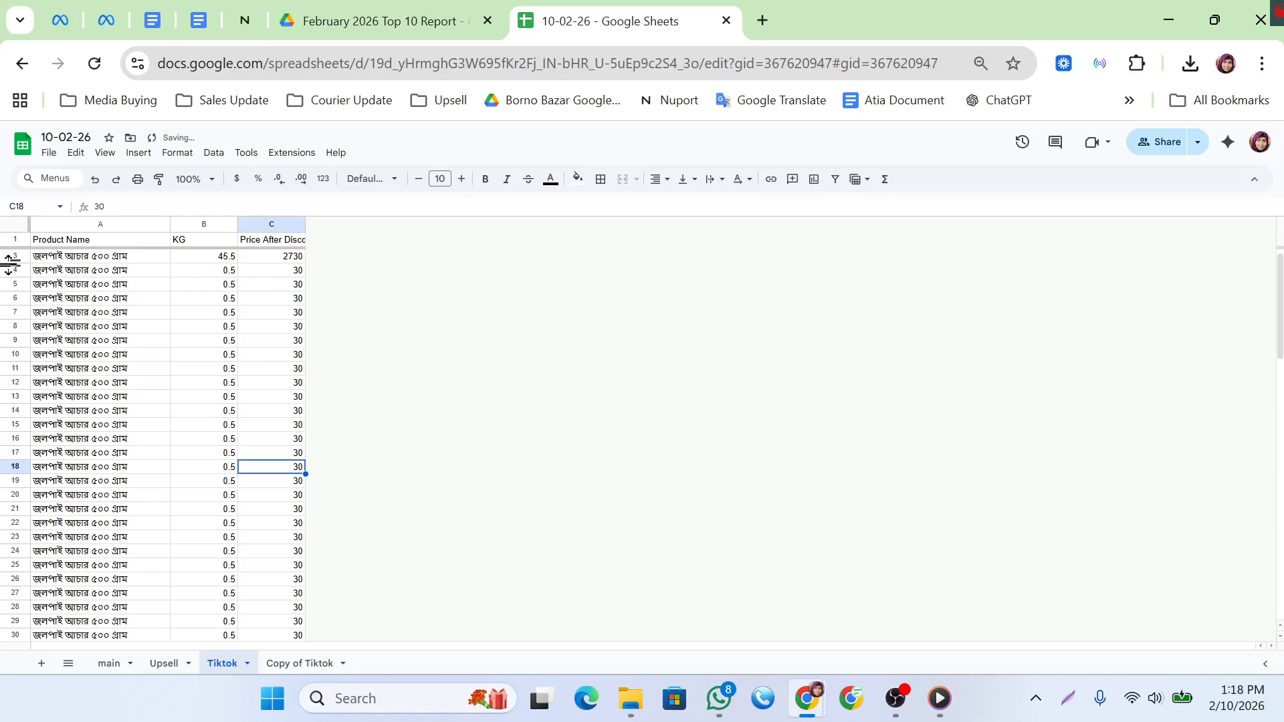
- Delete the duplicate জলপাই আচার rows 4 to 93 from the Tiktok sheet
left_click_drag(15, 271, 13, 573)
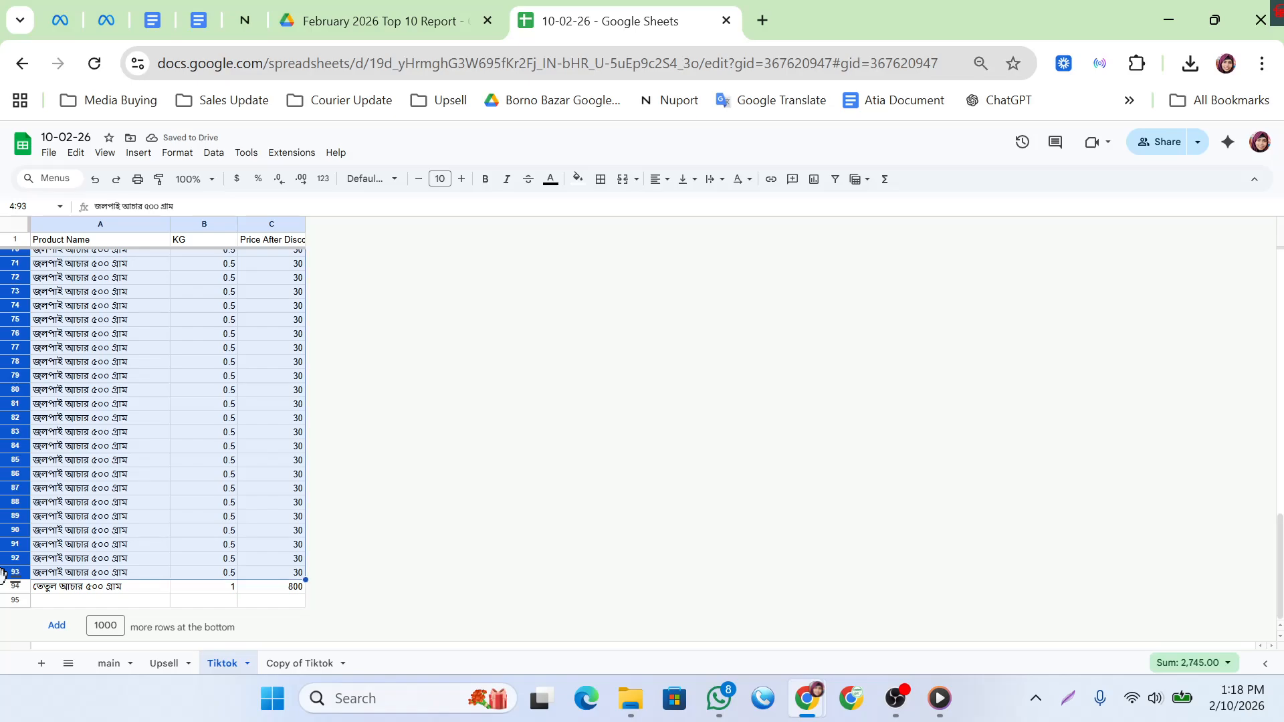
right_click(3, 422)
left_click(92, 475)
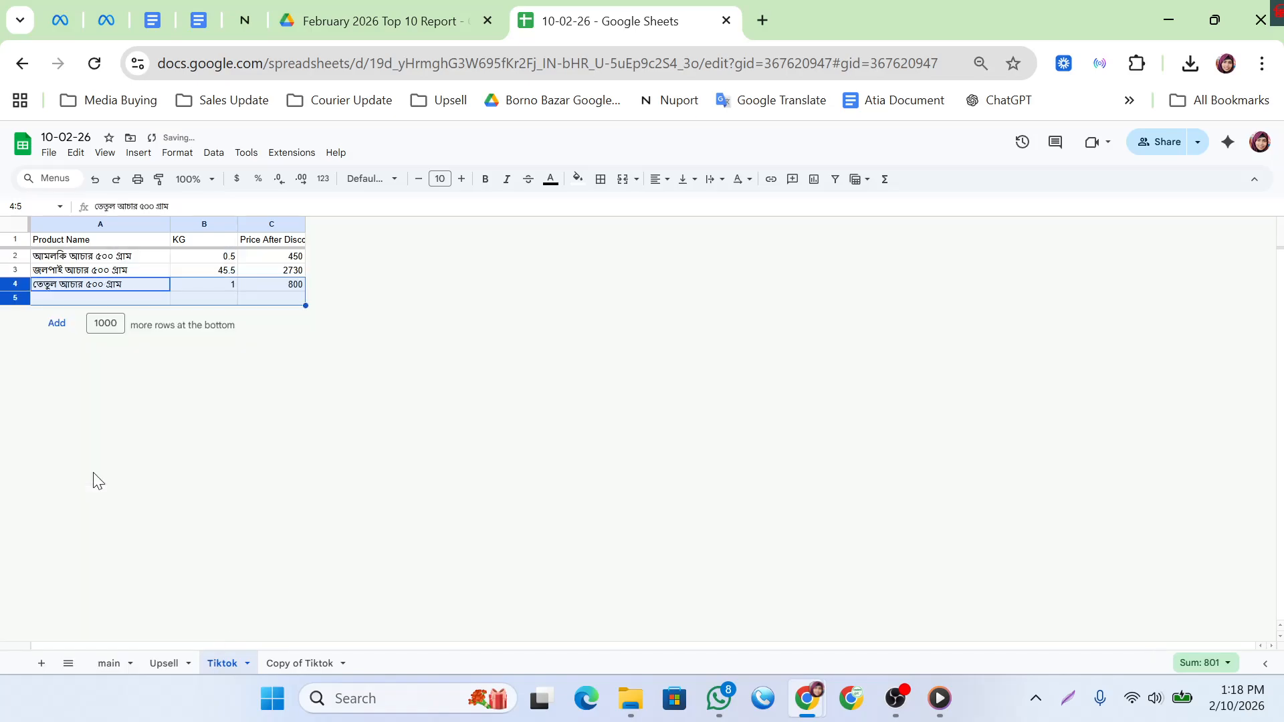
- Remove the weight text ৫০০ গ্রাম from the three product names in A2 to A4 of the Tiktok sheet
left_click(218, 269)
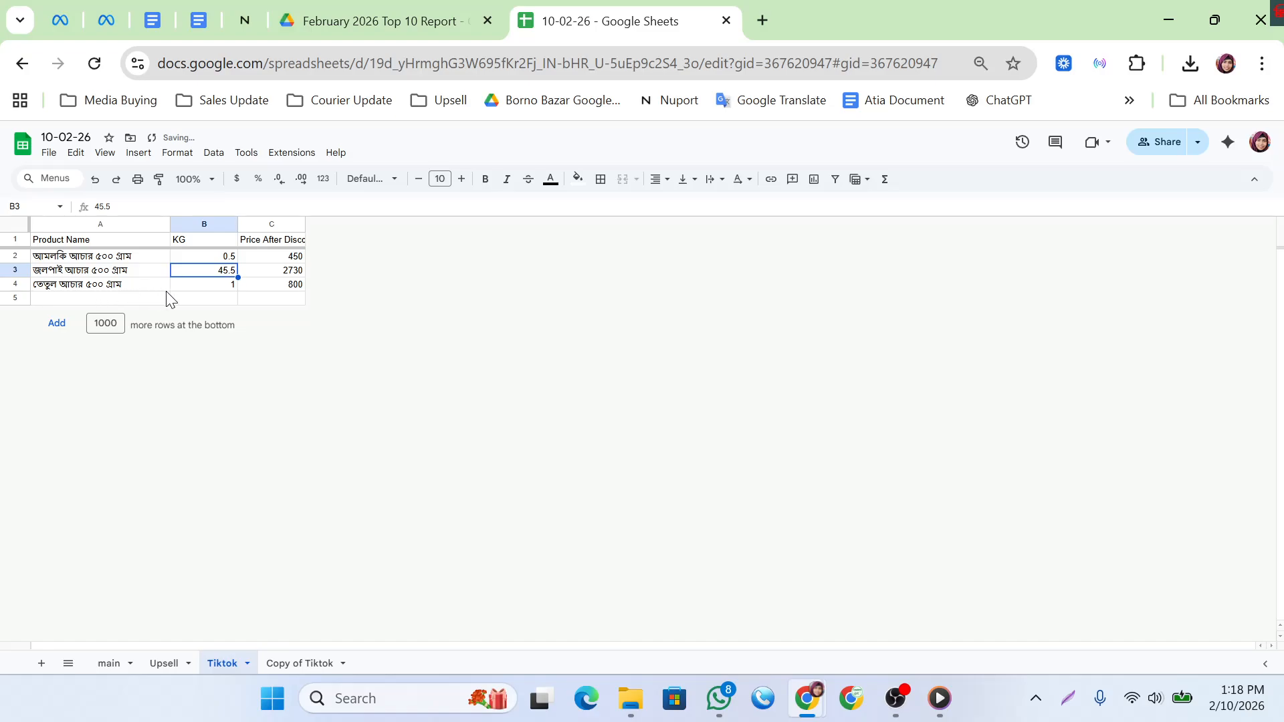
left_click(228, 286)
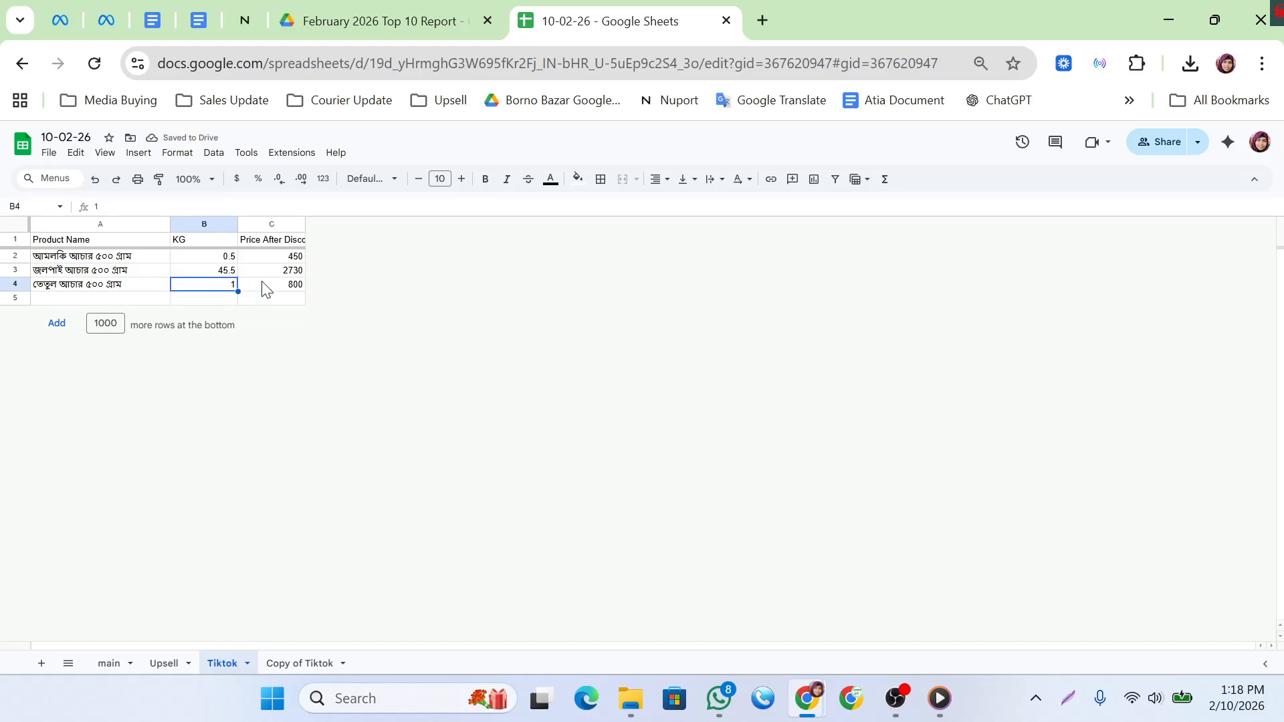
left_click(124, 261)
key("ctrl+c")
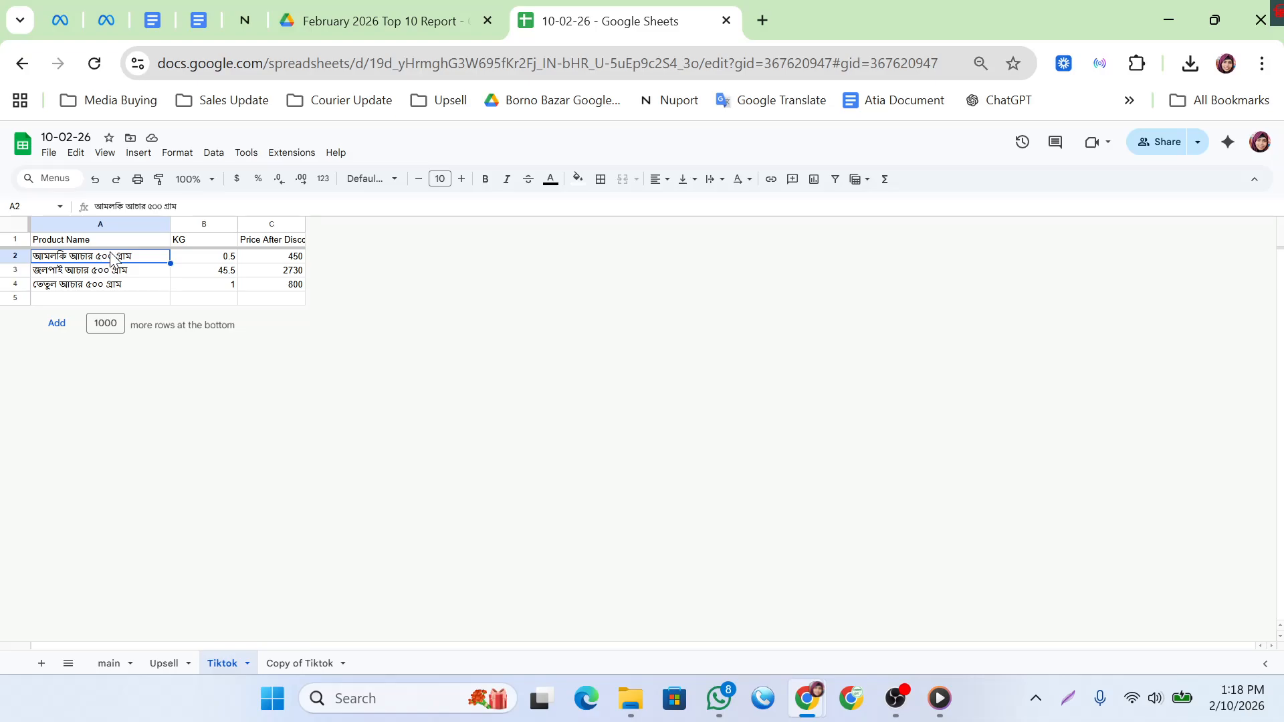
double_click(111, 255)
left_click_drag(96, 259, 173, 276)
key("BackSpace")
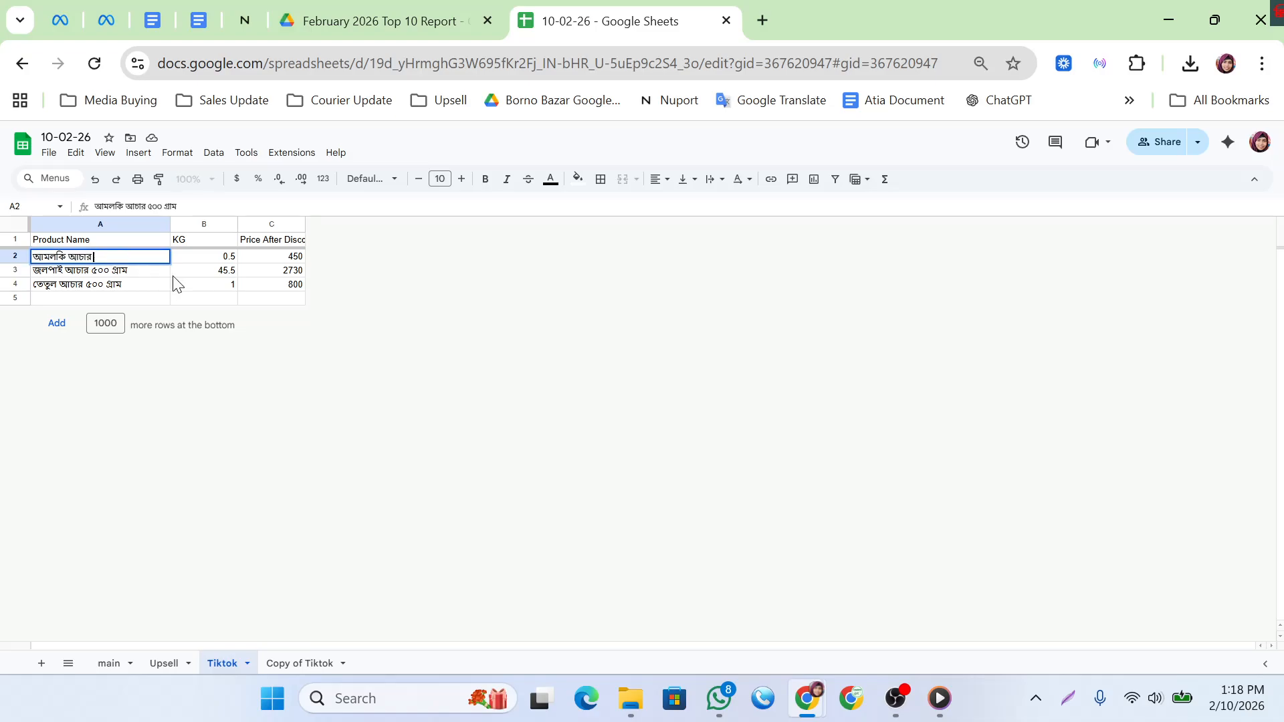
left_click(133, 274)
double_click(100, 271)
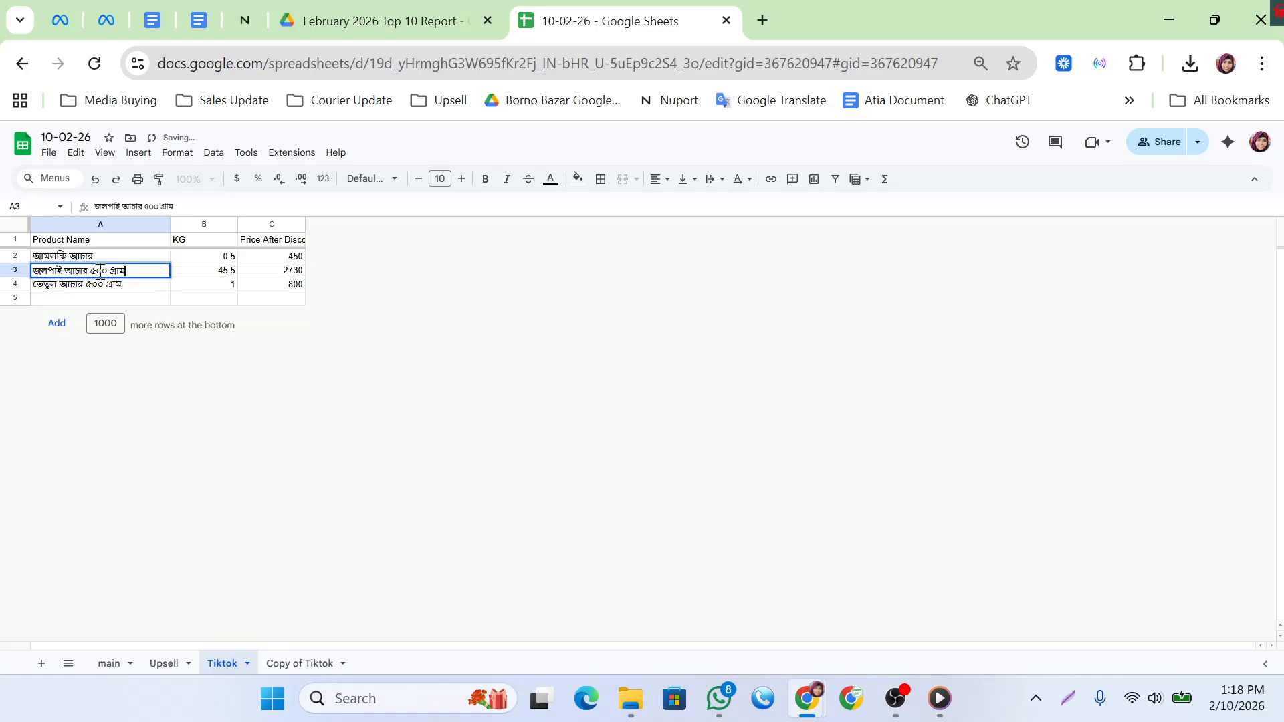
left_click_drag(92, 271, 194, 289)
key("BackSpace")
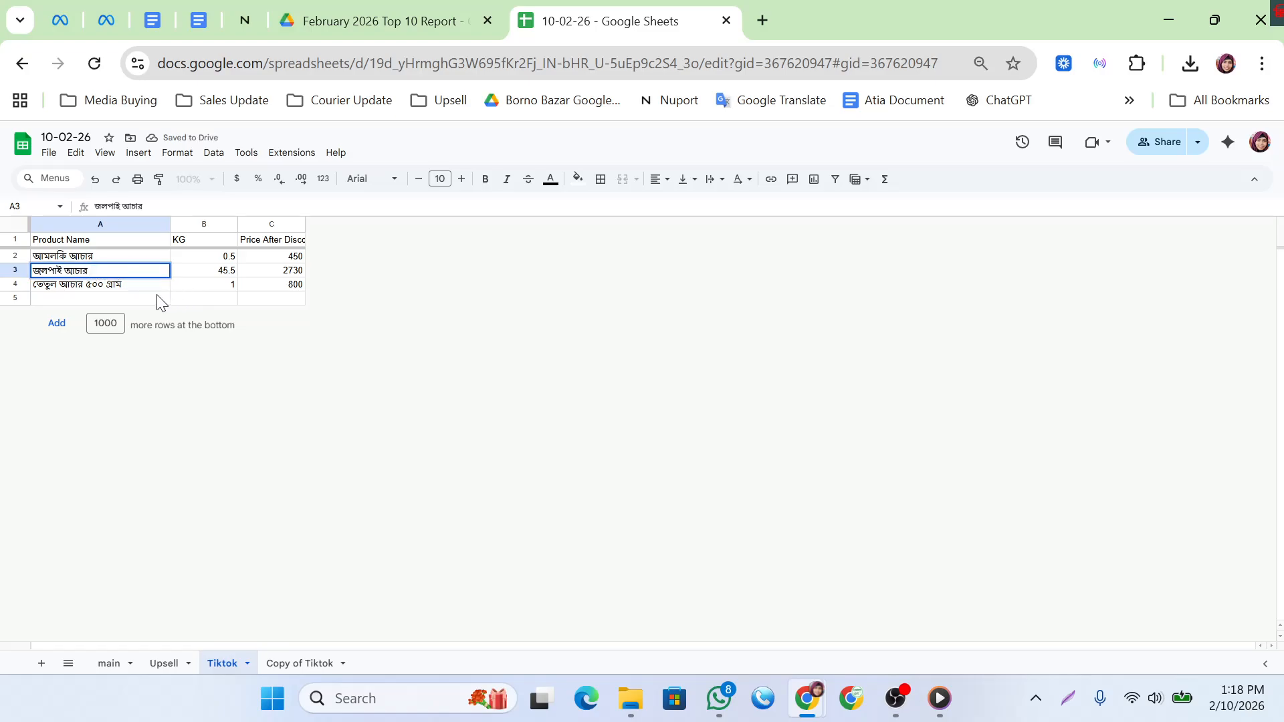
left_click(125, 288)
double_click(124, 286)
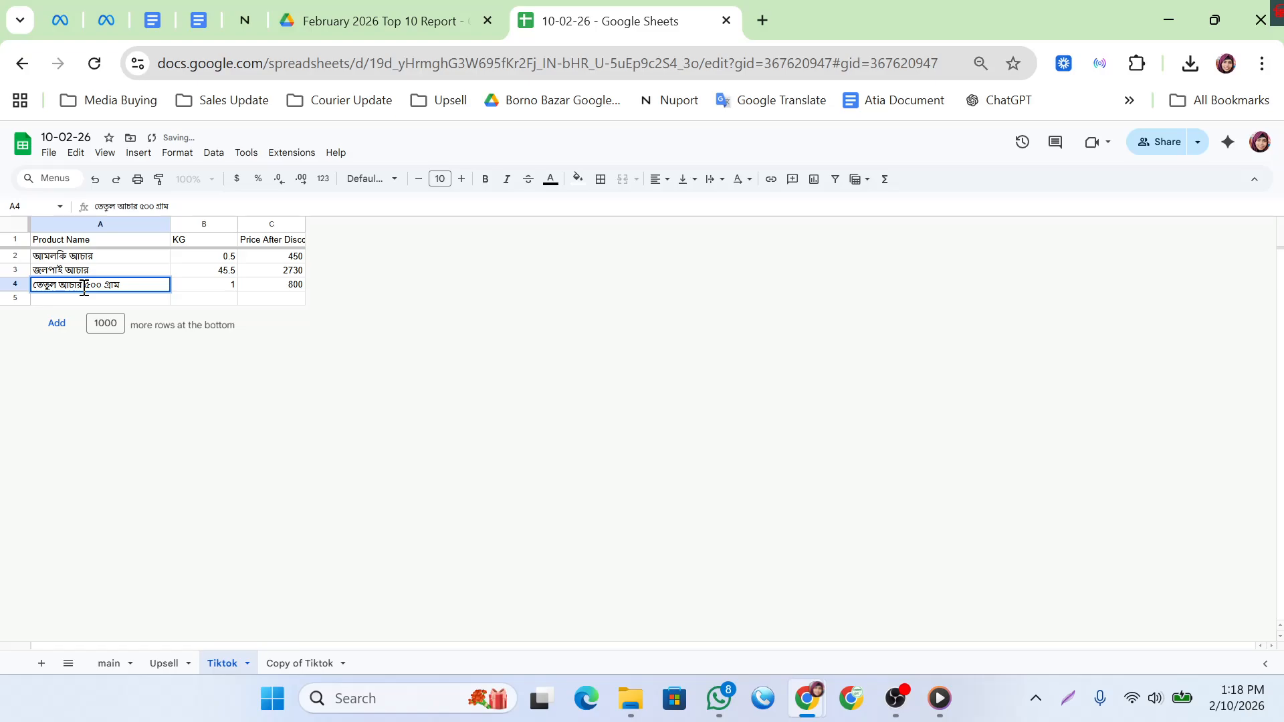
left_click_drag(84, 289, 178, 301)
key("BackSpace")
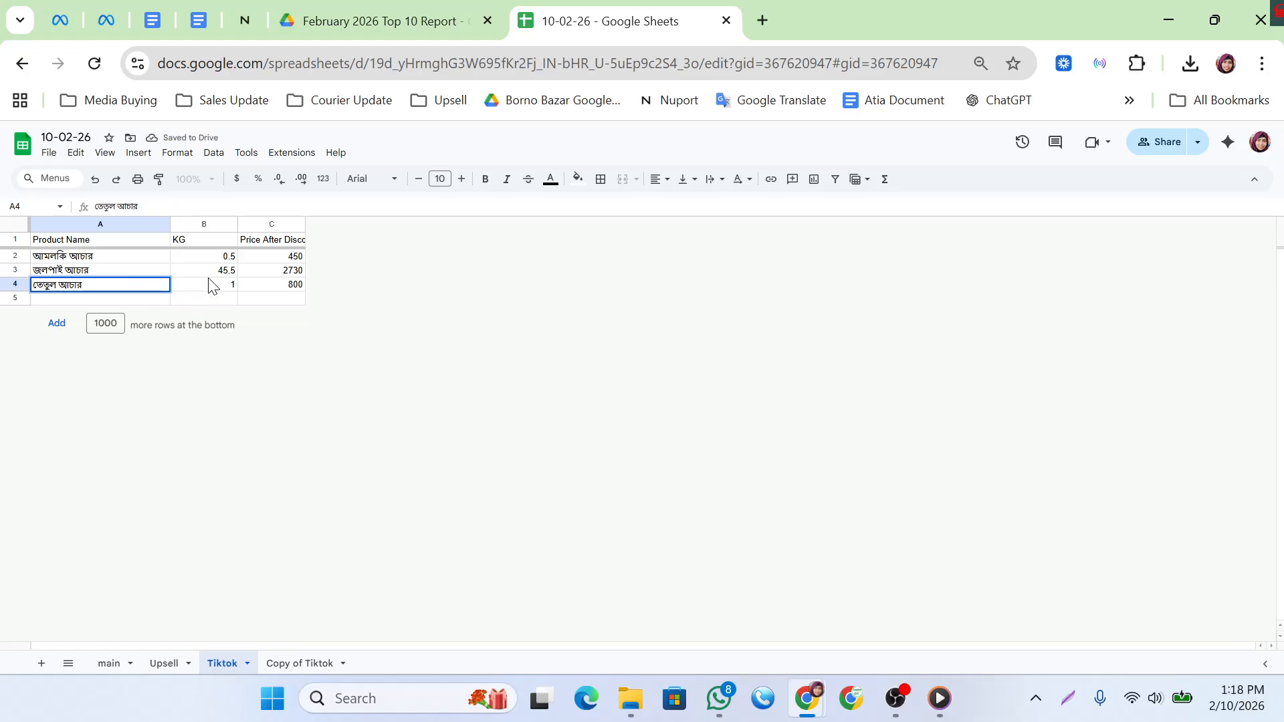
- Add a Total row in row 5 that sums B2:B4 for KG, and extend the sum formula to the Price After Discount column
left_click(122, 299)
type("T")
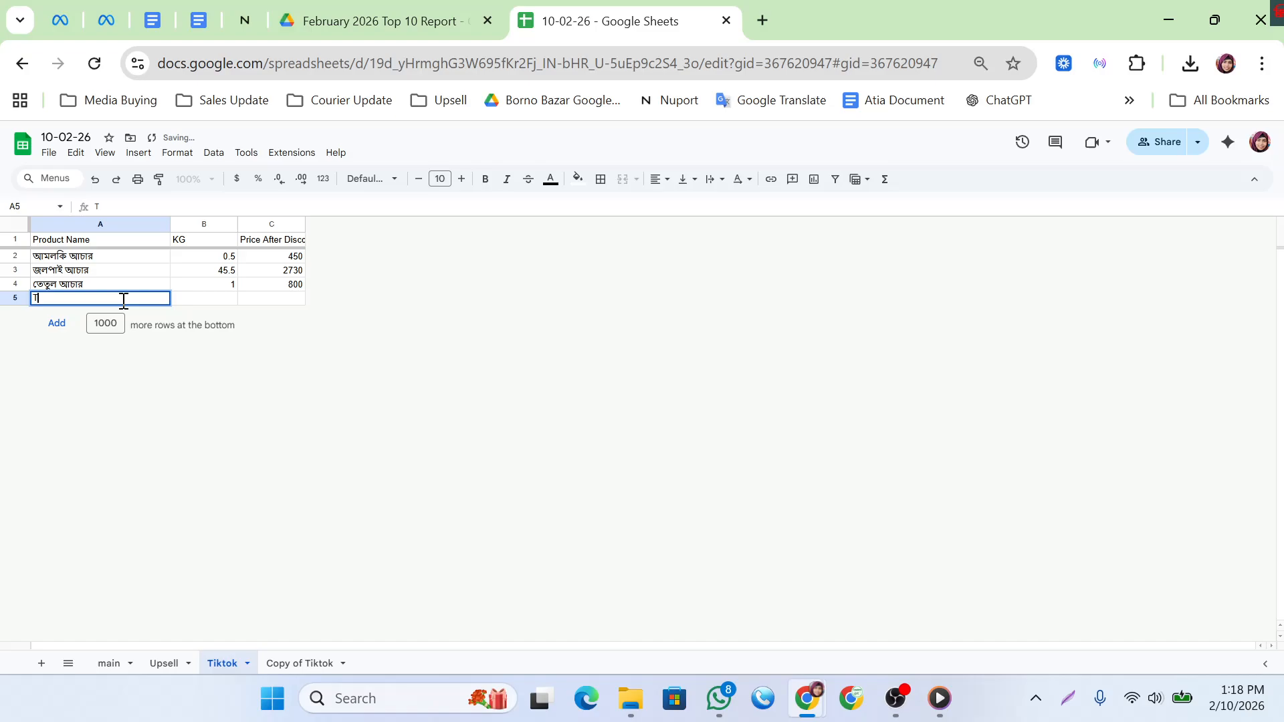
type("otal")
left_click(209, 301)
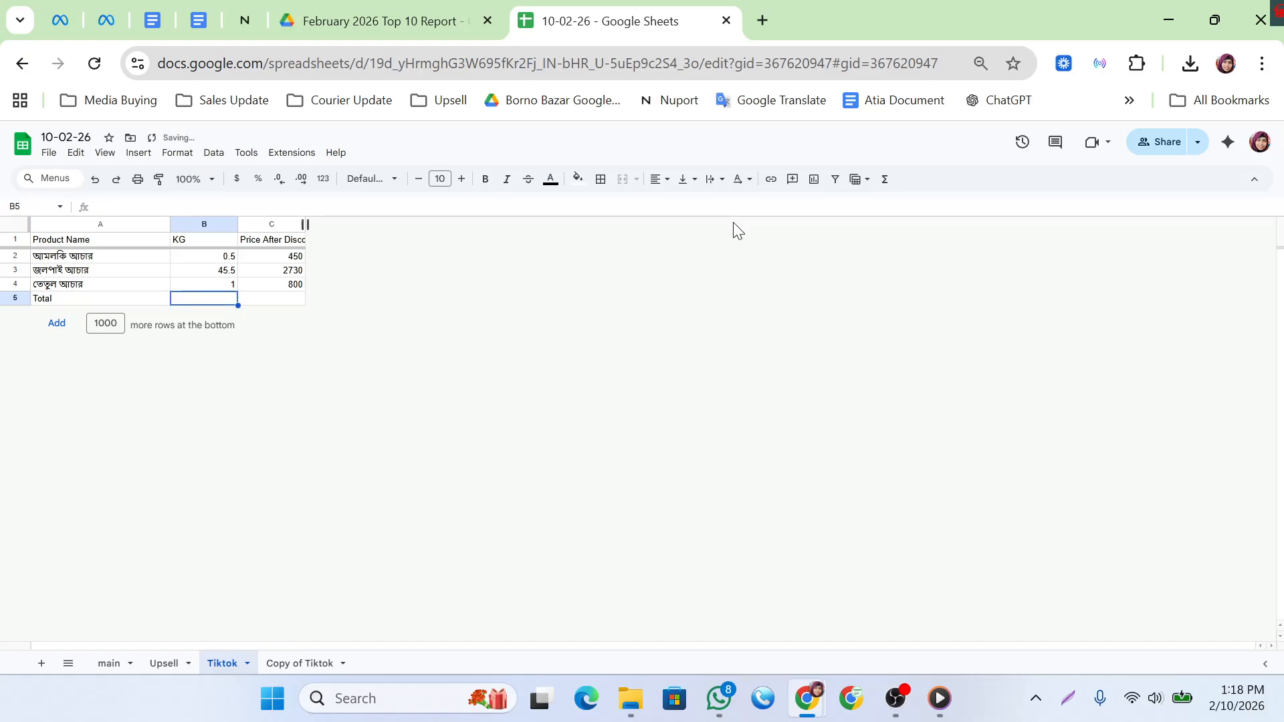
left_click(884, 180)
left_click(892, 203)
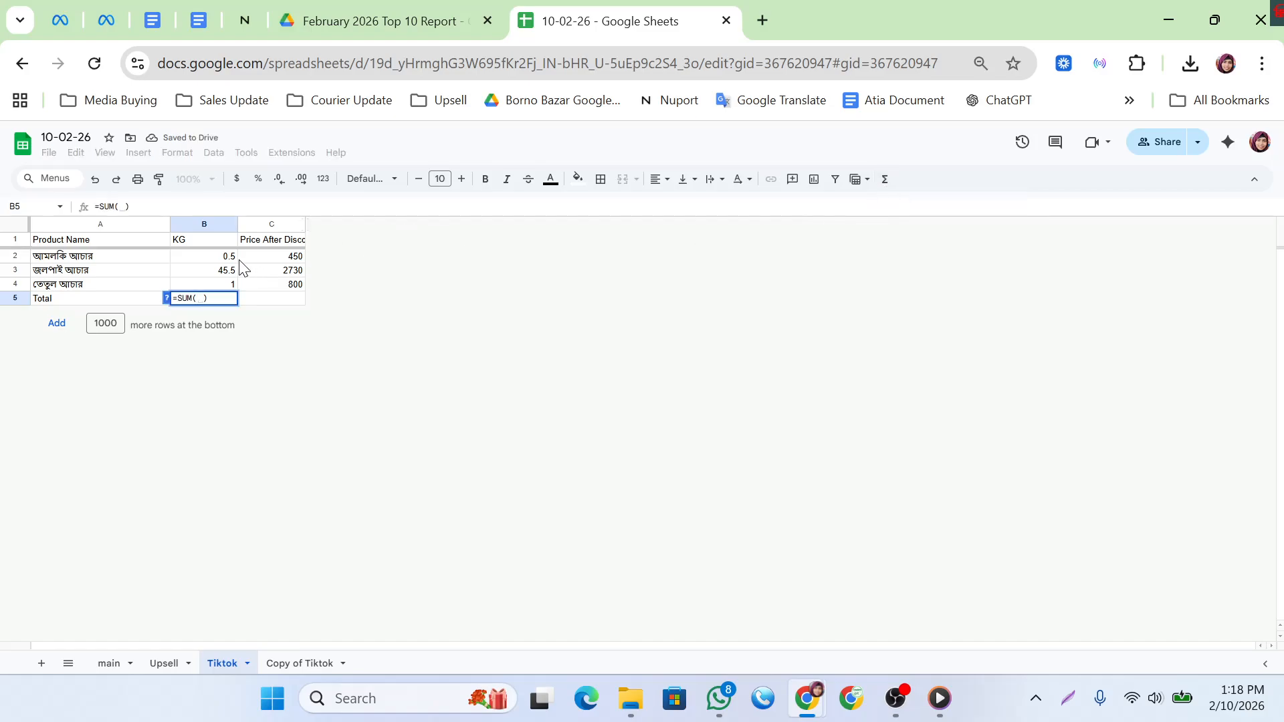
left_click_drag(224, 257, 220, 280)
key("Return")
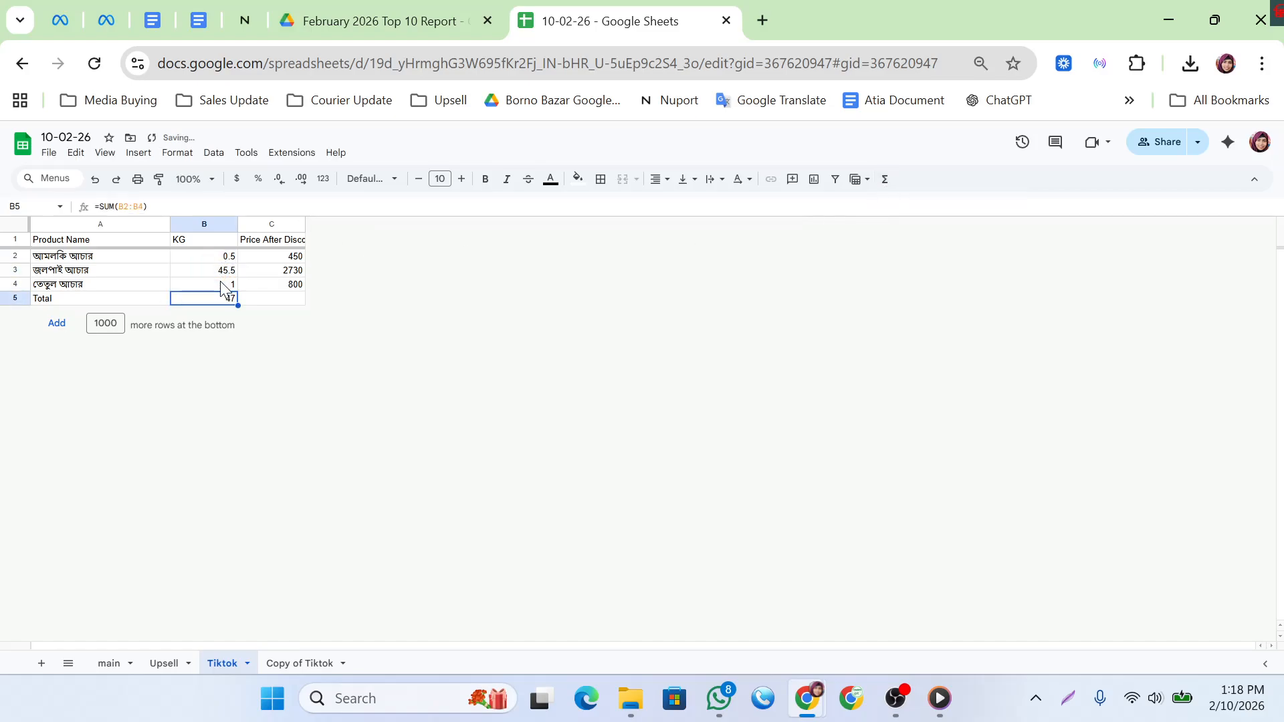
left_click_drag(238, 304, 288, 300)
- Review the Tiktok sheet's KG and Price After Discount totals along with the individual product values
left_click(260, 253)
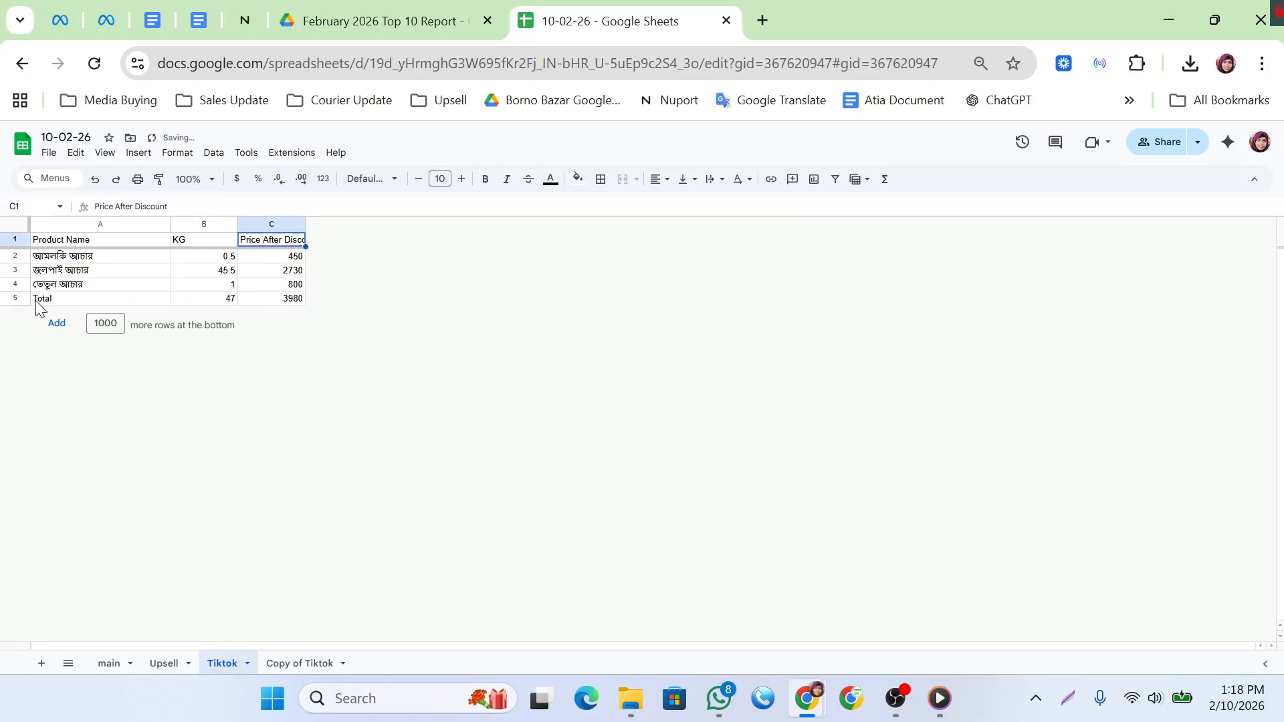
left_click(223, 302)
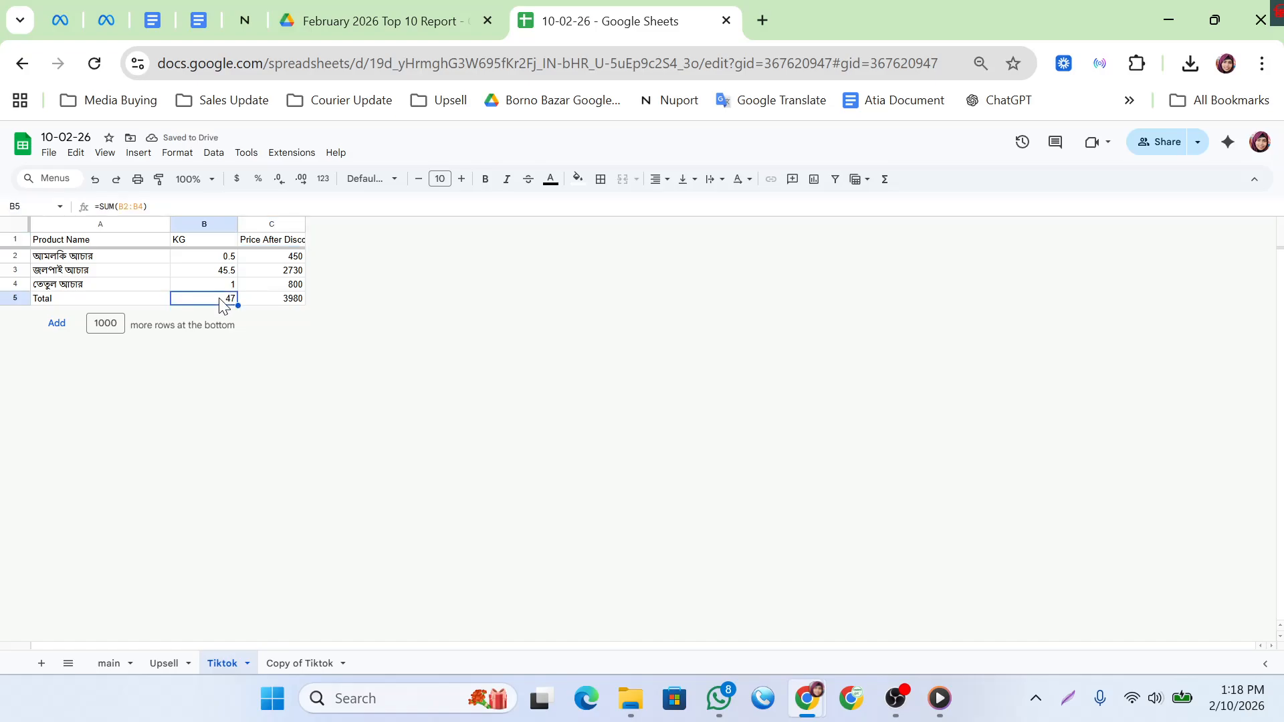
left_click(287, 303)
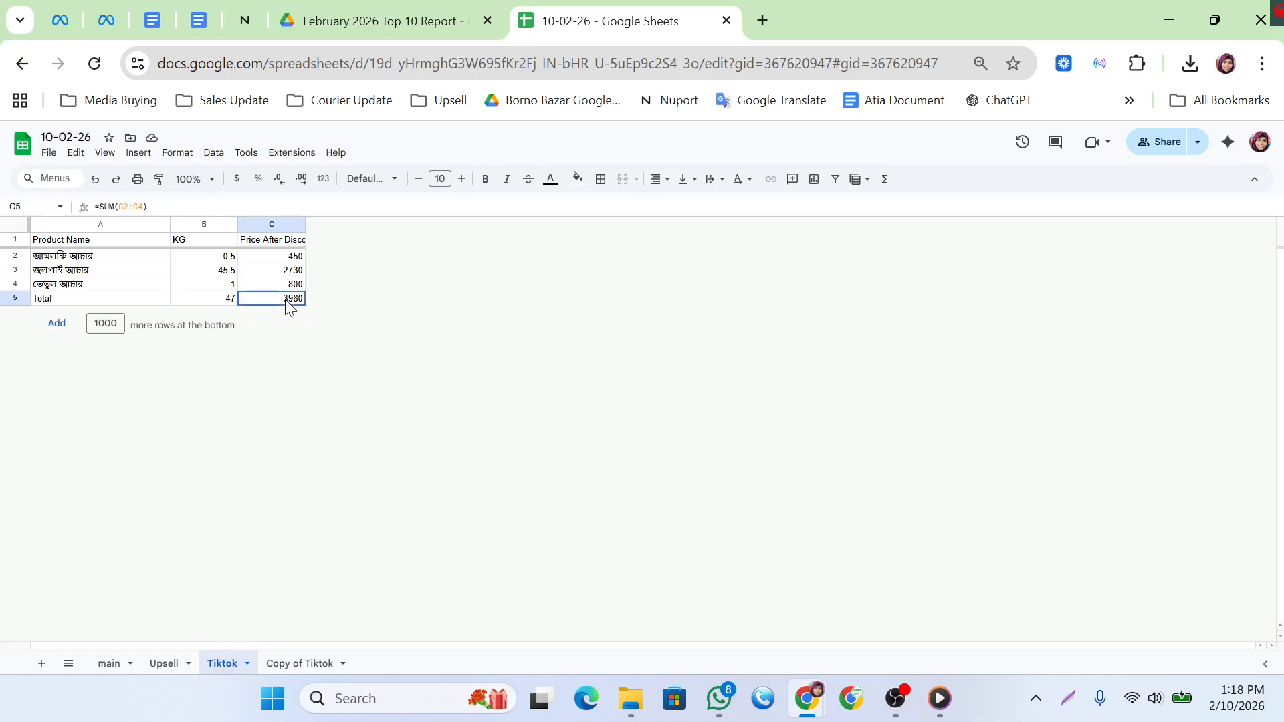
left_click(94, 259)
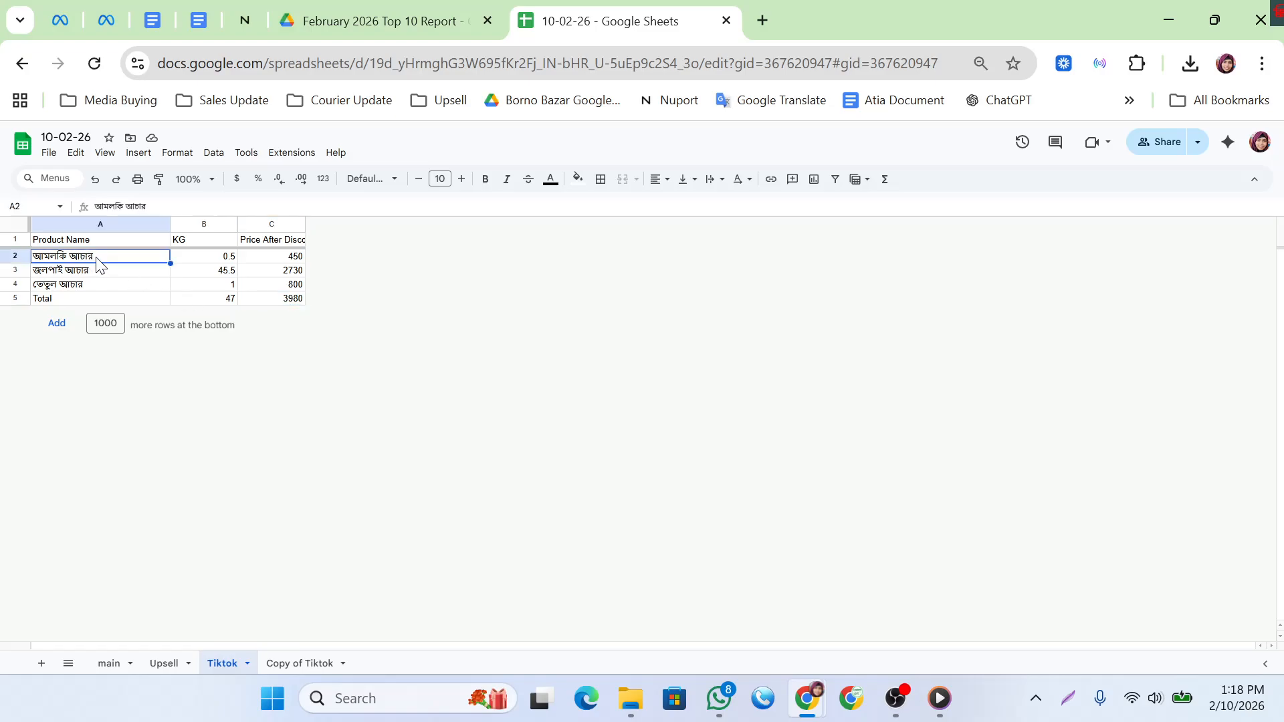
left_click(198, 261)
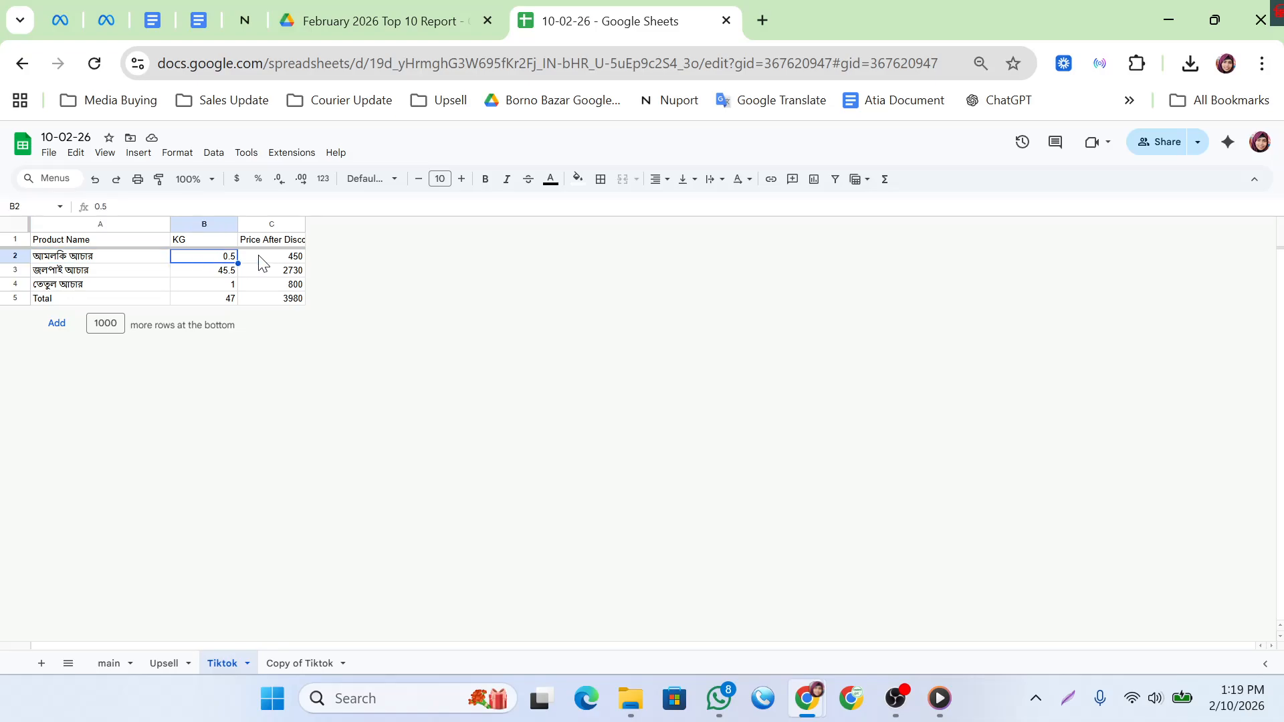
left_click(274, 261)
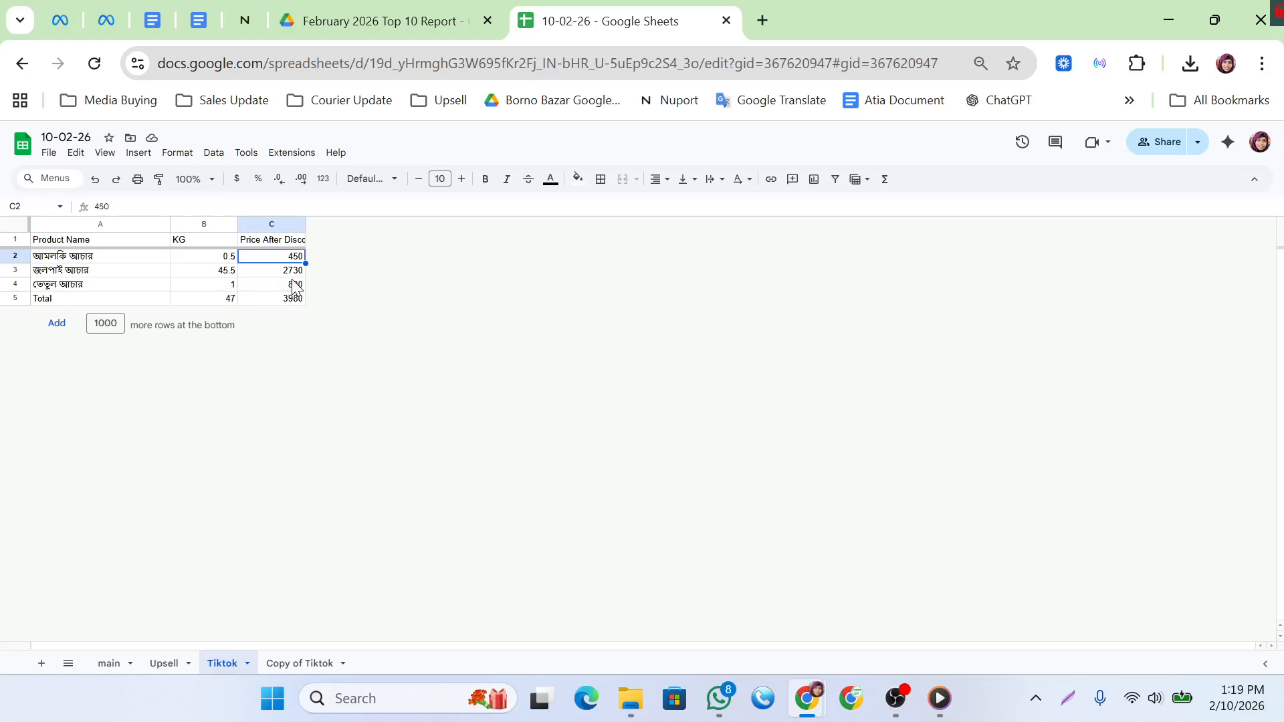
left_click(226, 286)
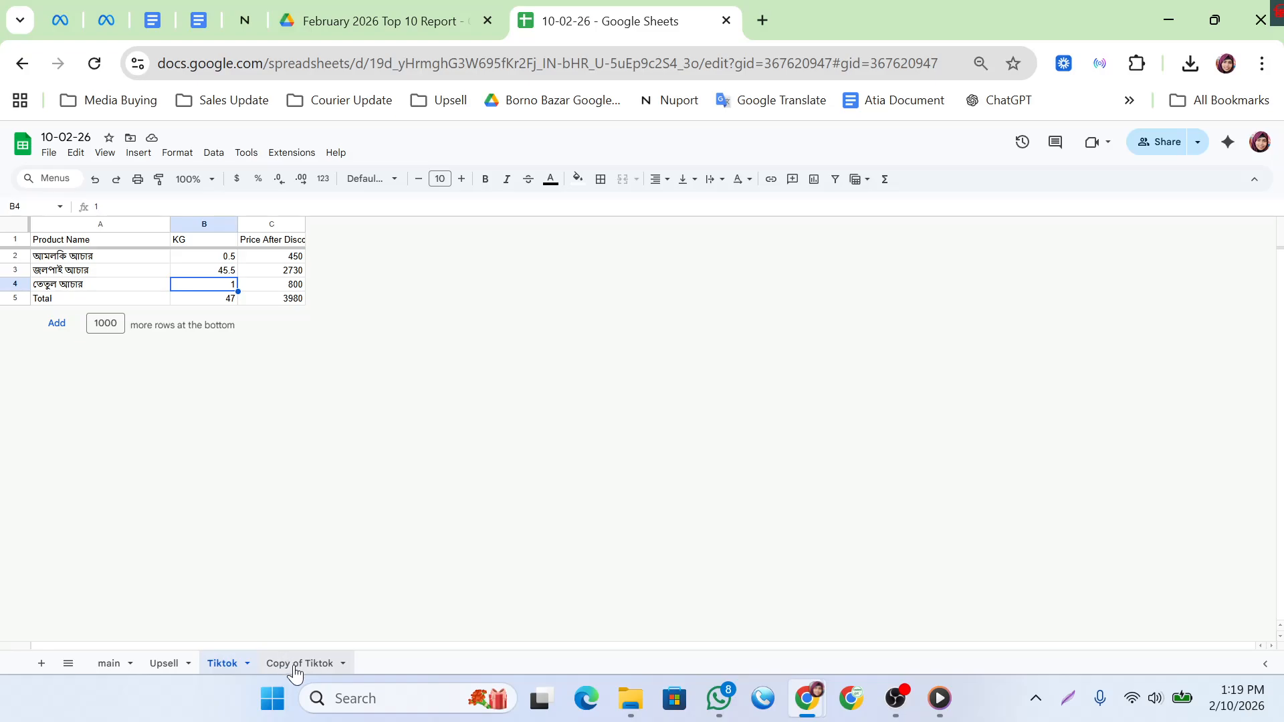
- Rename the Copy of Tiktok sheet as Adsell
left_click(294, 664)
double_click(294, 665)
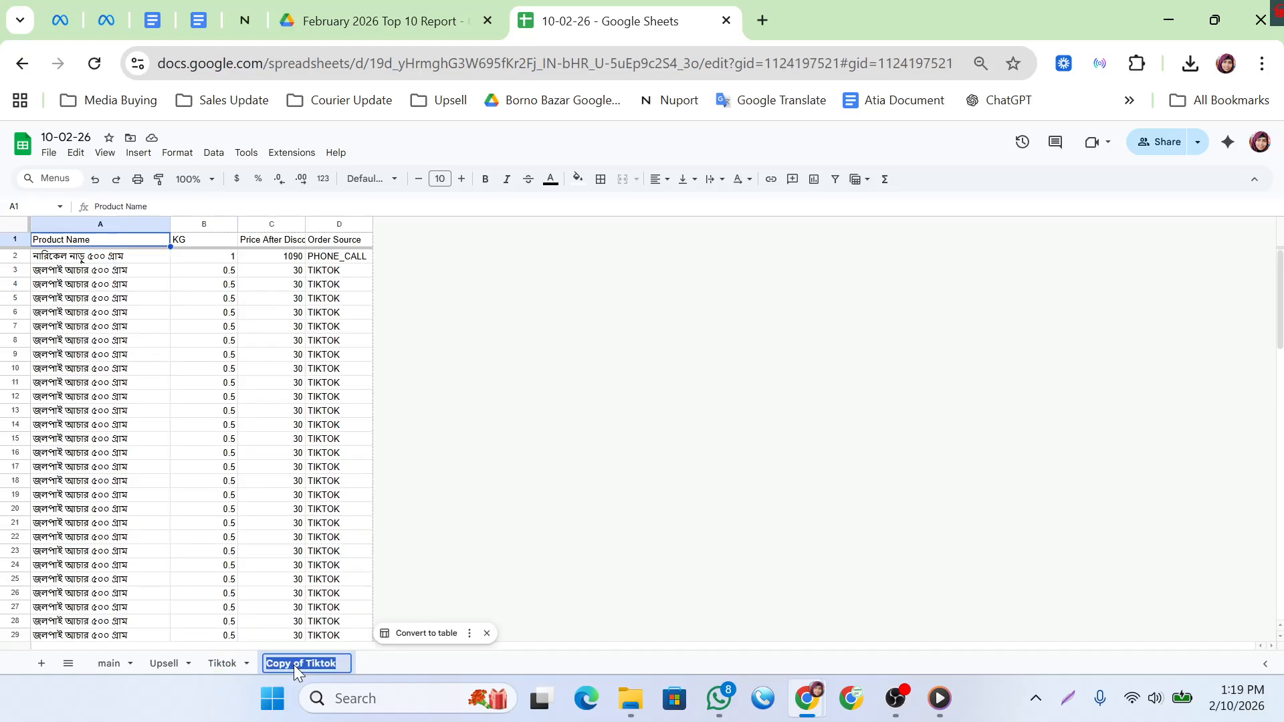
type("Adsel")
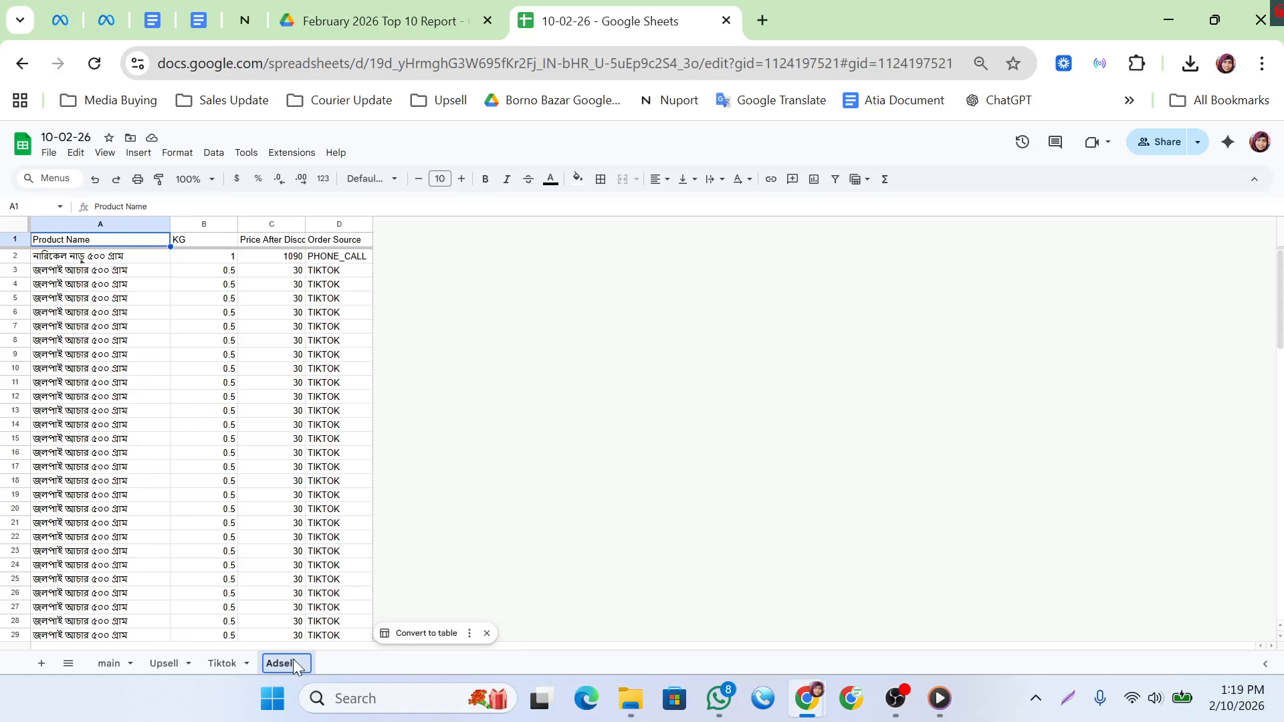
left_click(281, 460)
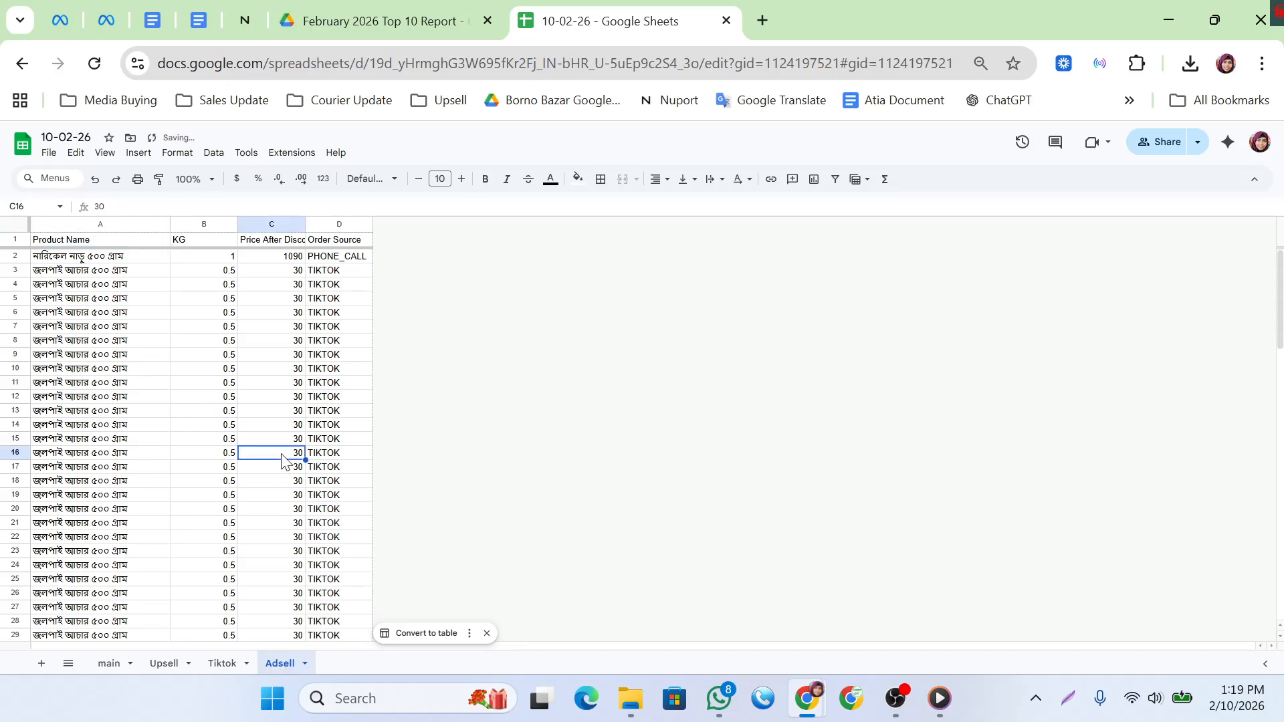
- Delete the TIKTOK and UP_SELL order rows 3 to 98 from the Adsell sheet
left_click(355, 264)
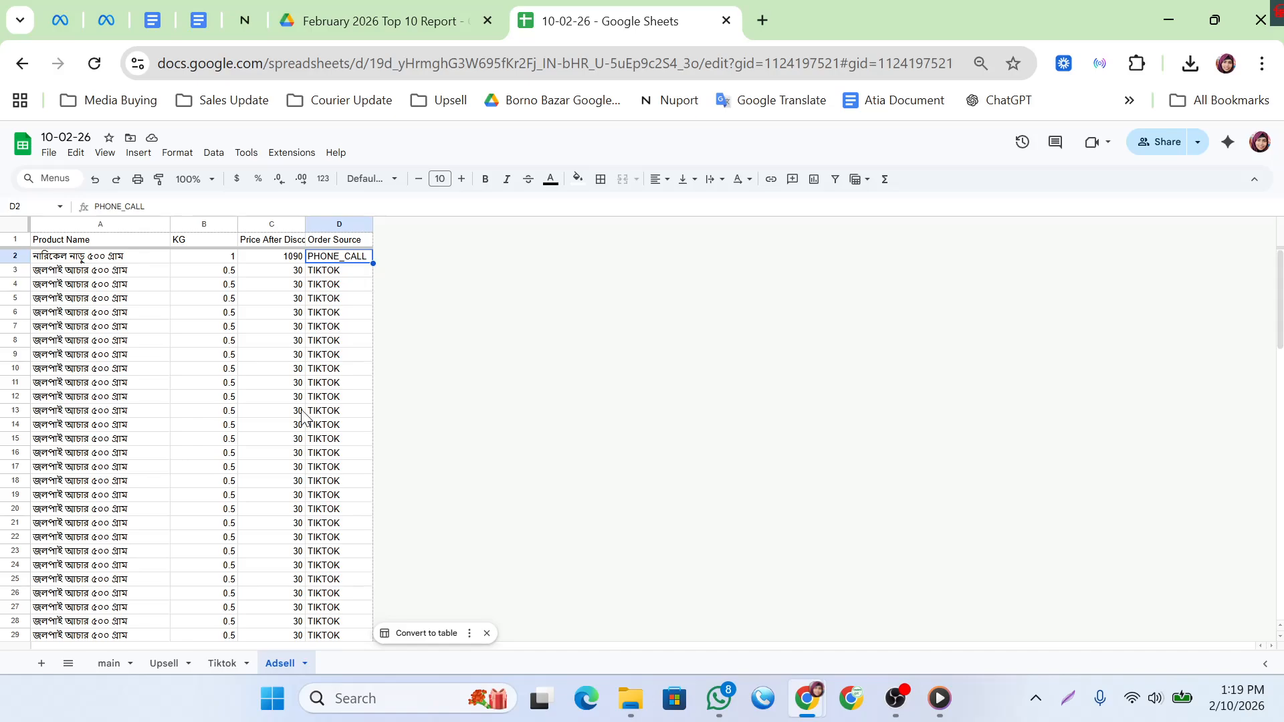
scroll(325, 454, "down", 15)
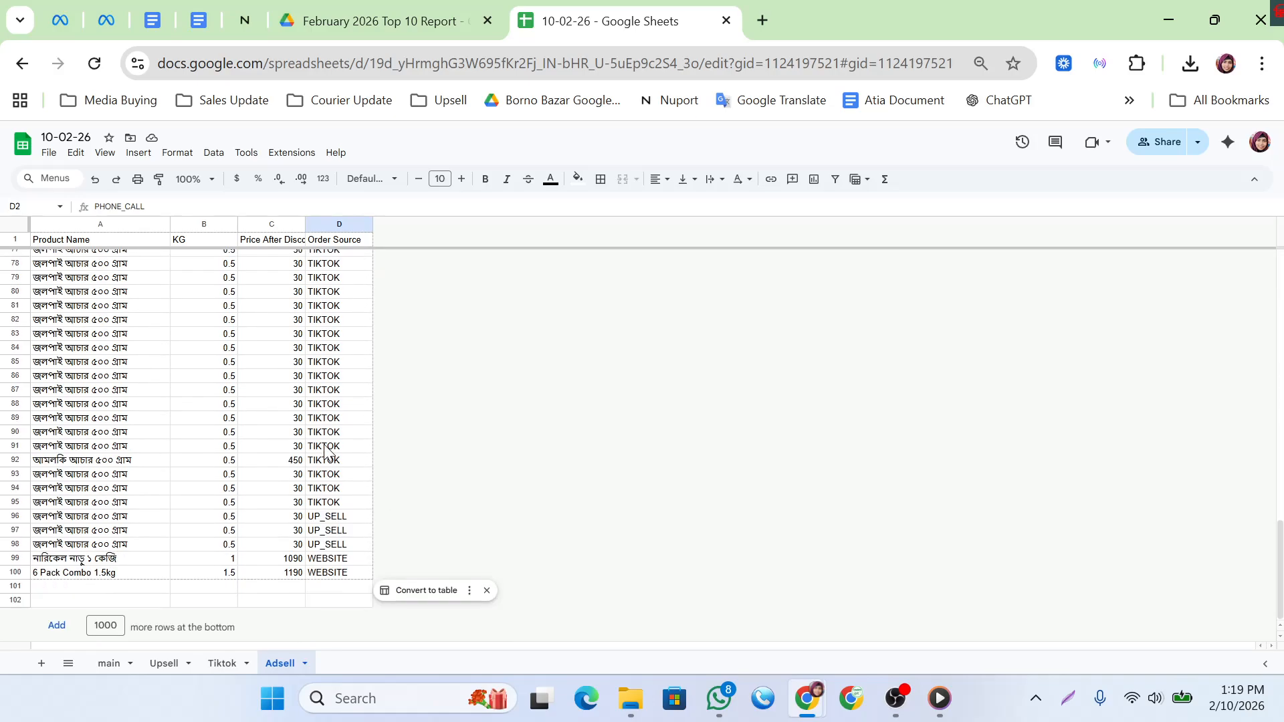
scroll(325, 453, "up", 15)
left_click(11, 268)
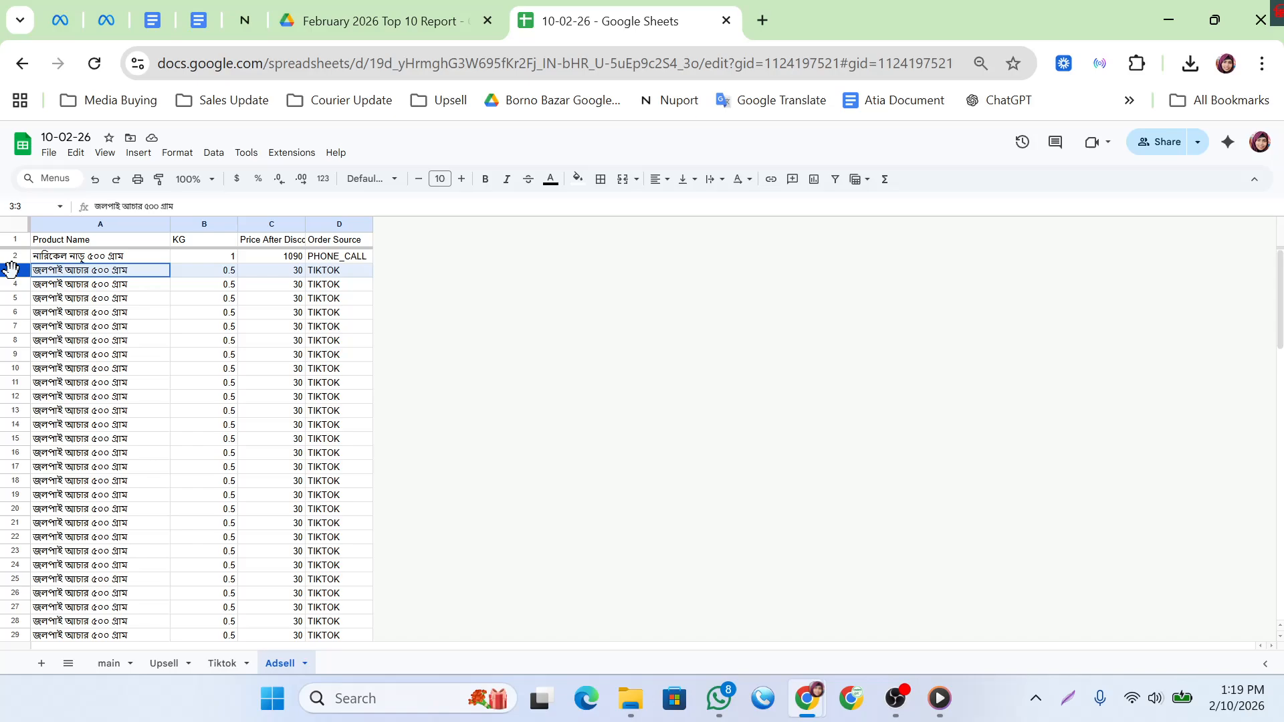
left_click_drag(11, 268, 74, 549)
right_click(86, 423)
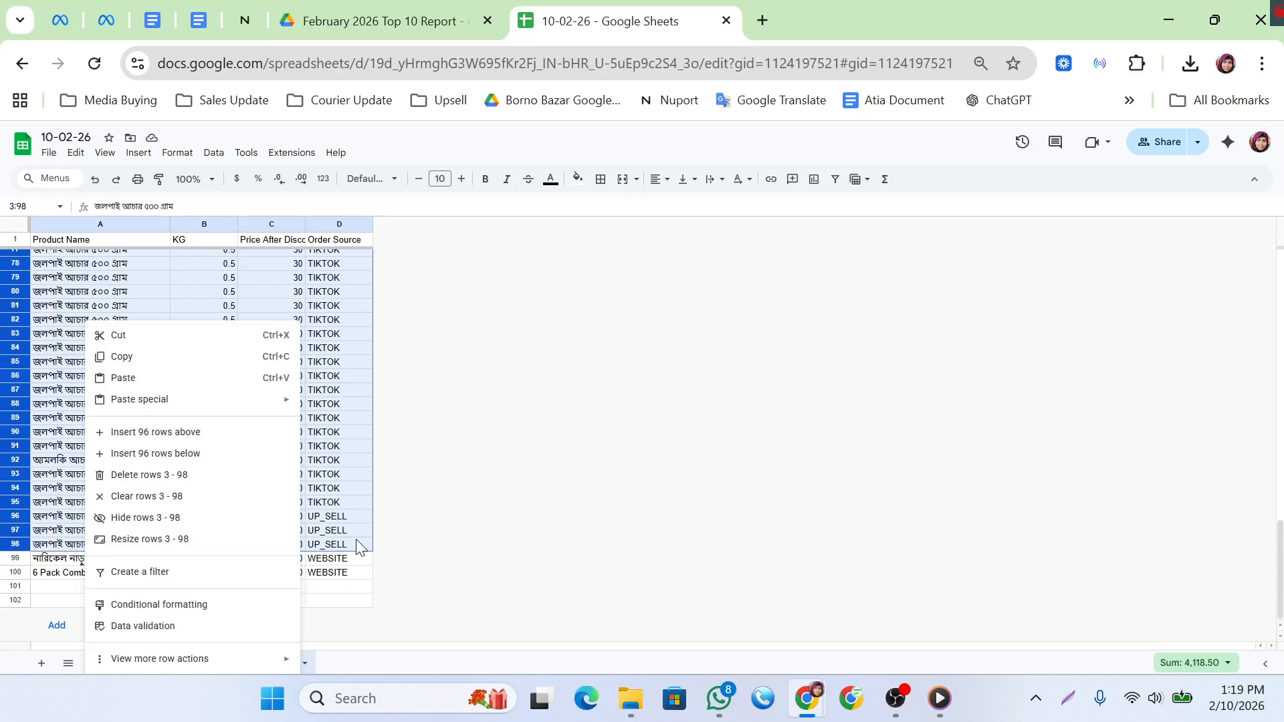
left_click(173, 478)
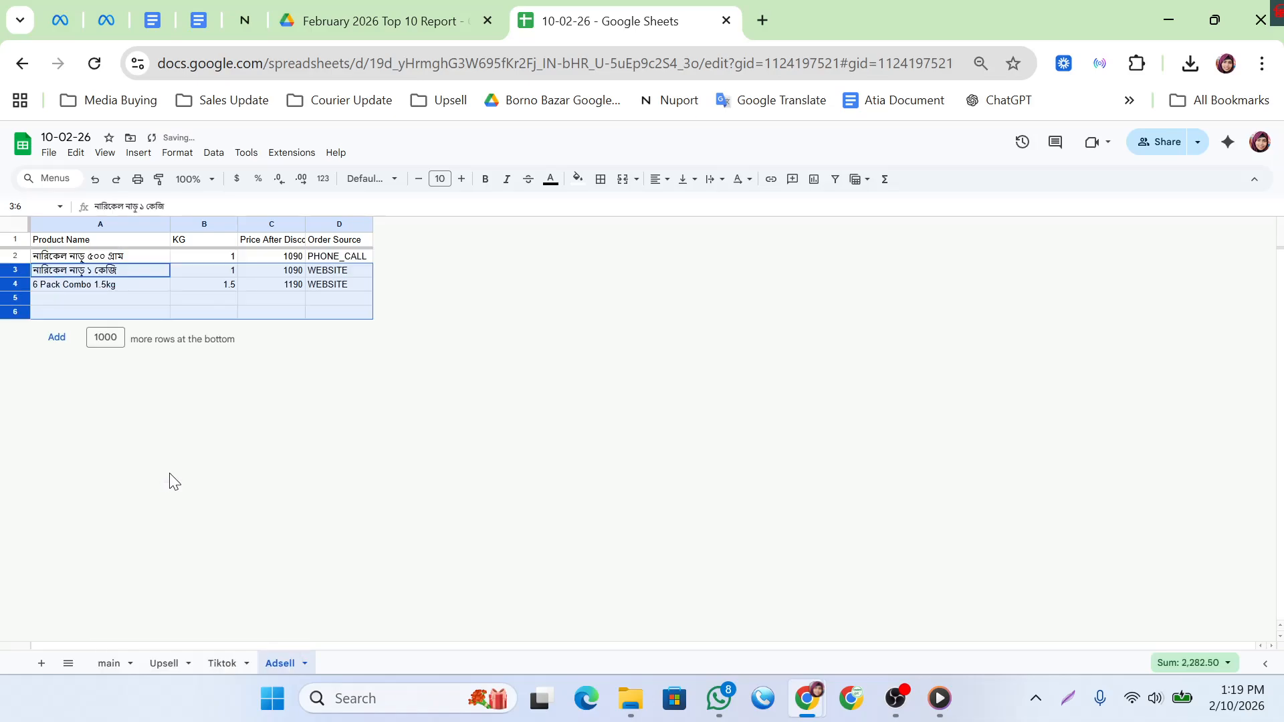
- Delete the Order Source column from the Adsell sheet
left_click(252, 285)
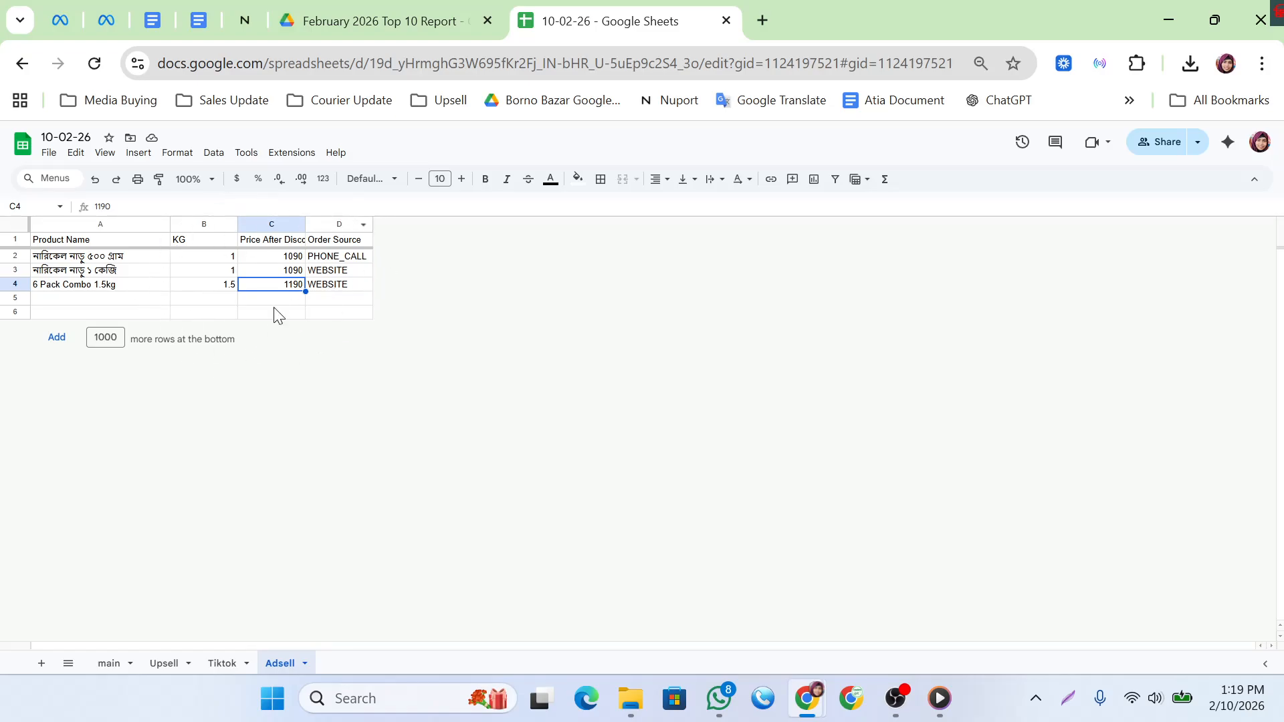
left_click(341, 225)
right_click(339, 224)
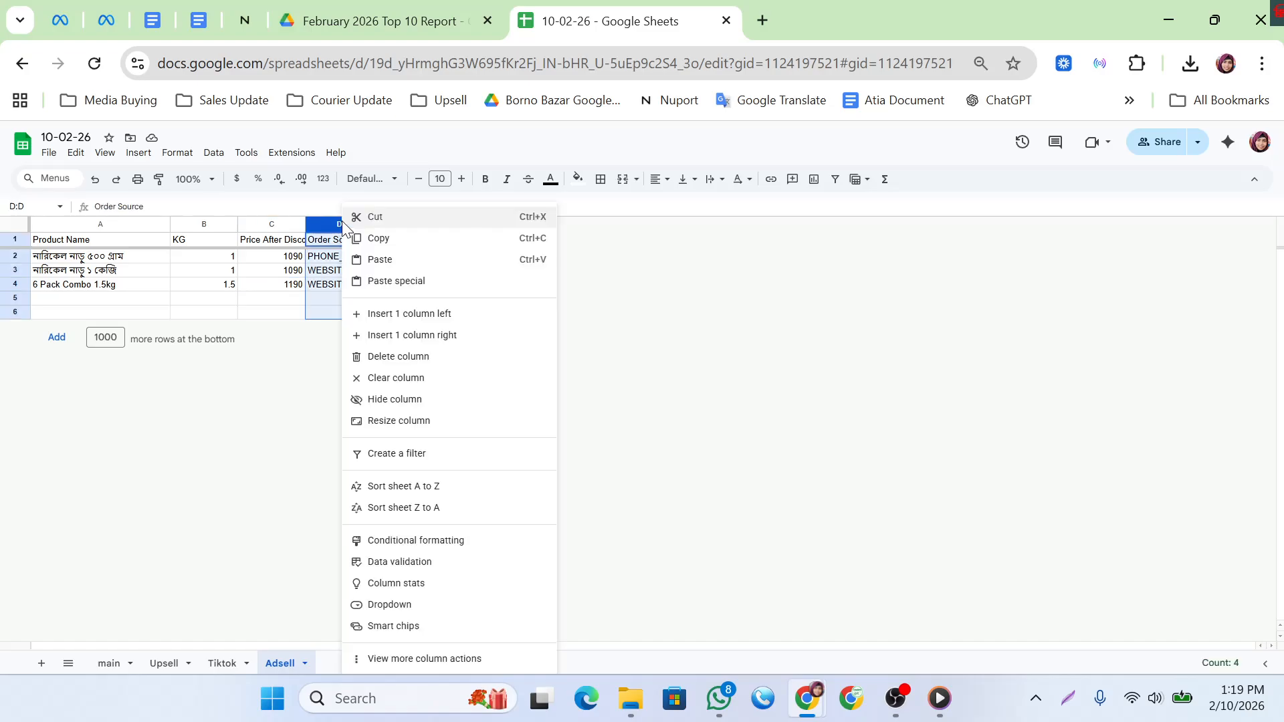
left_click(419, 362)
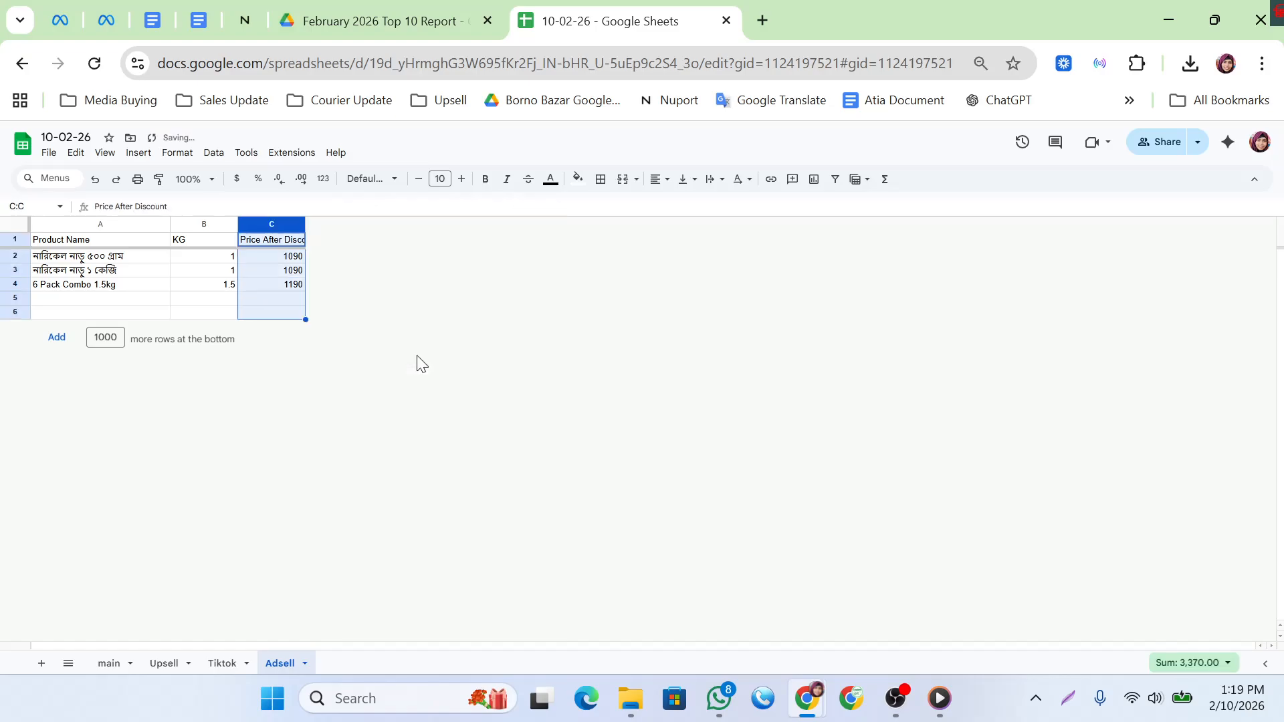
- Sort the Adsell sheet from A to Z by the Product Name column
left_click(155, 272)
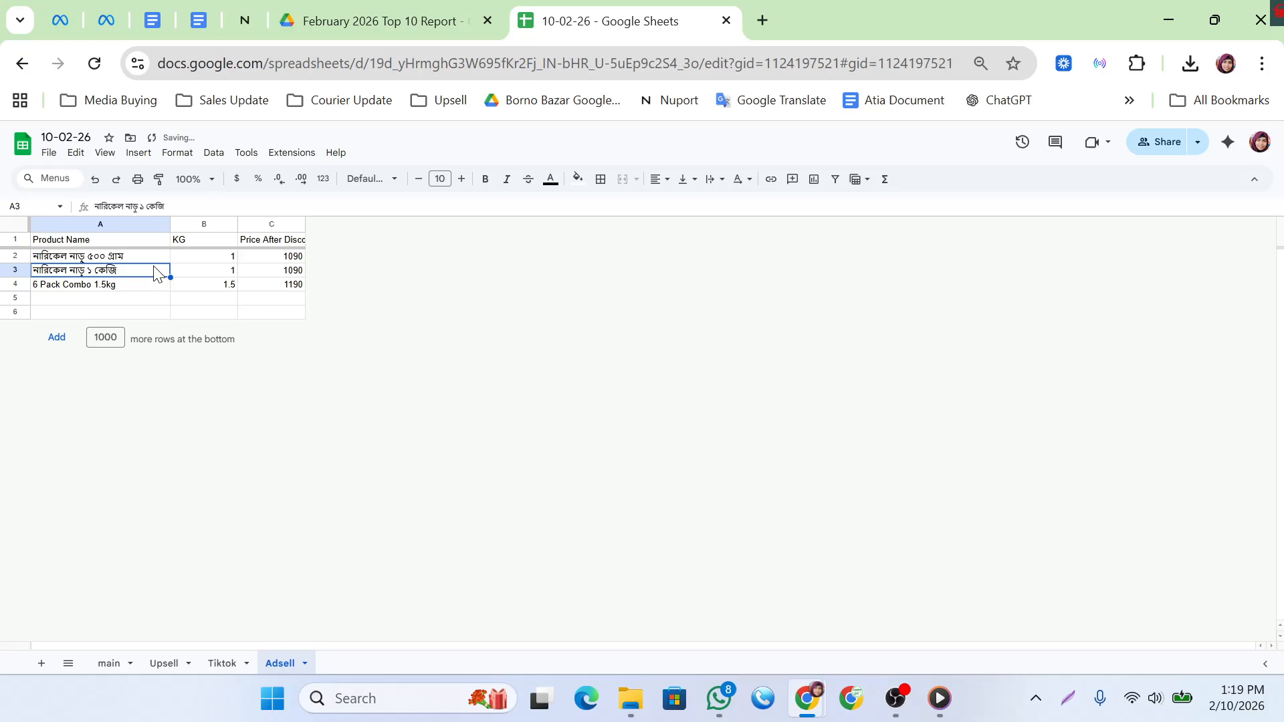
left_click(72, 226)
right_click(72, 226)
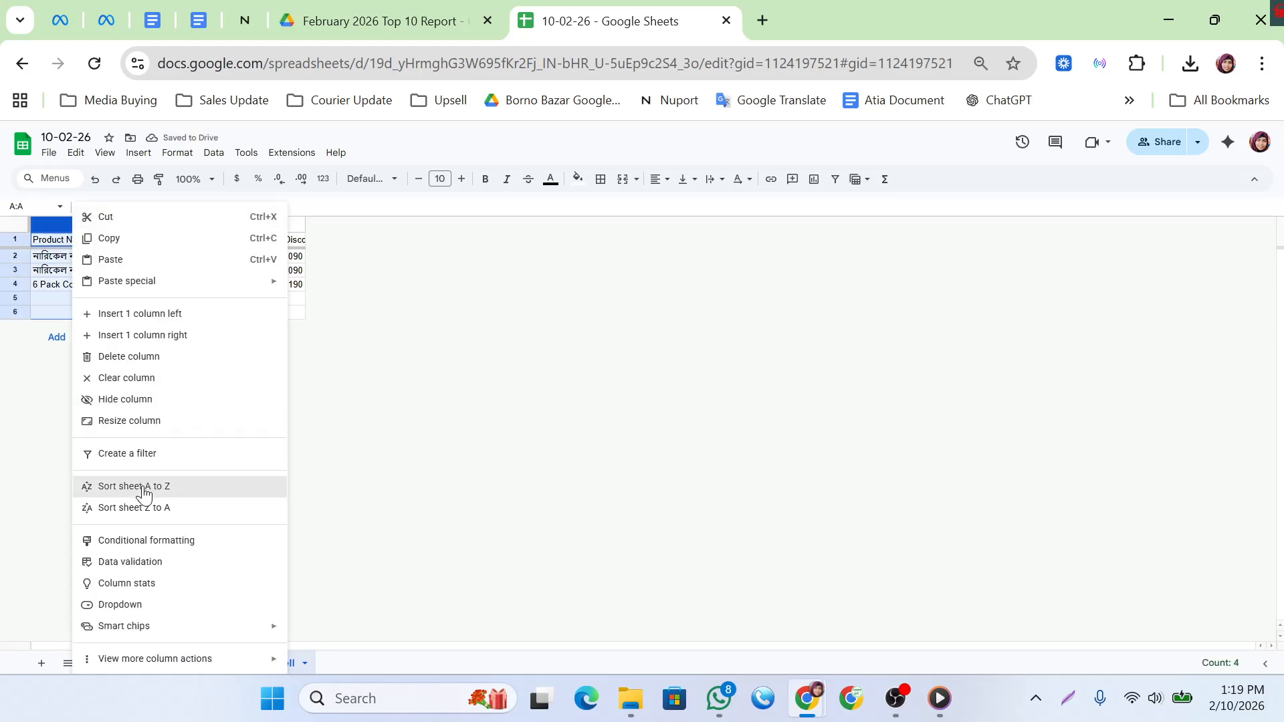
left_click(137, 486)
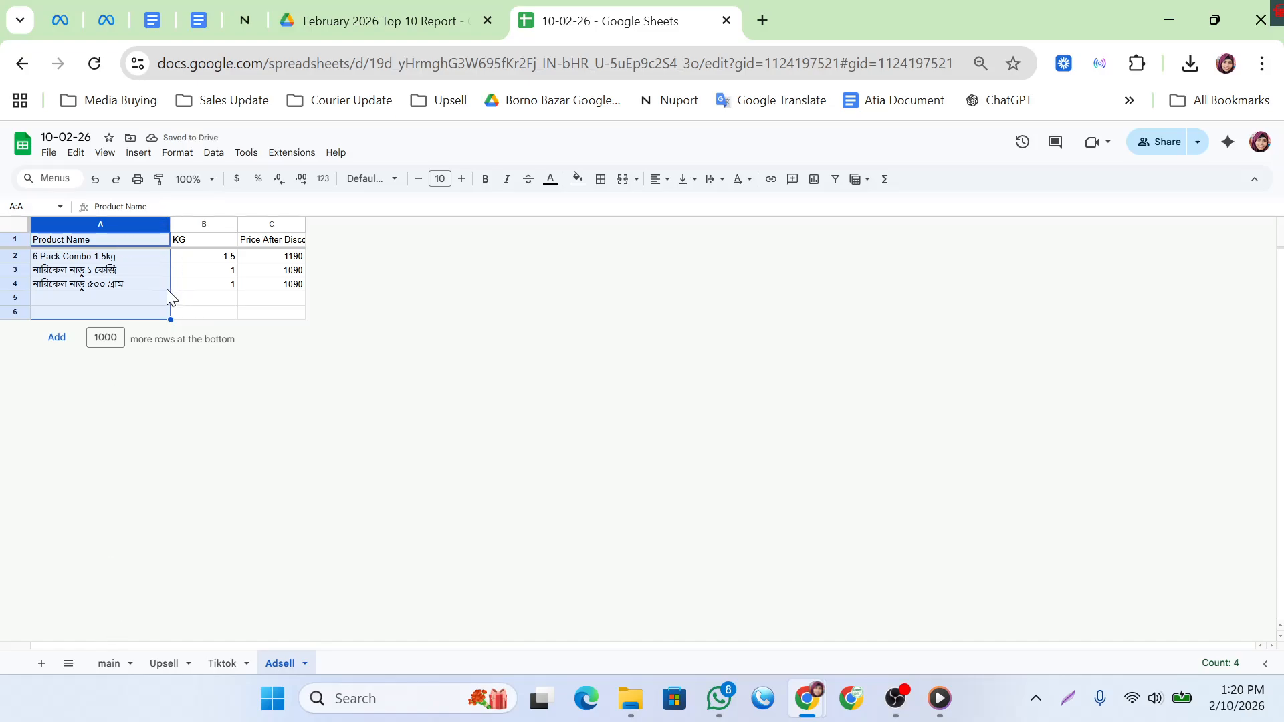
left_click(200, 299)
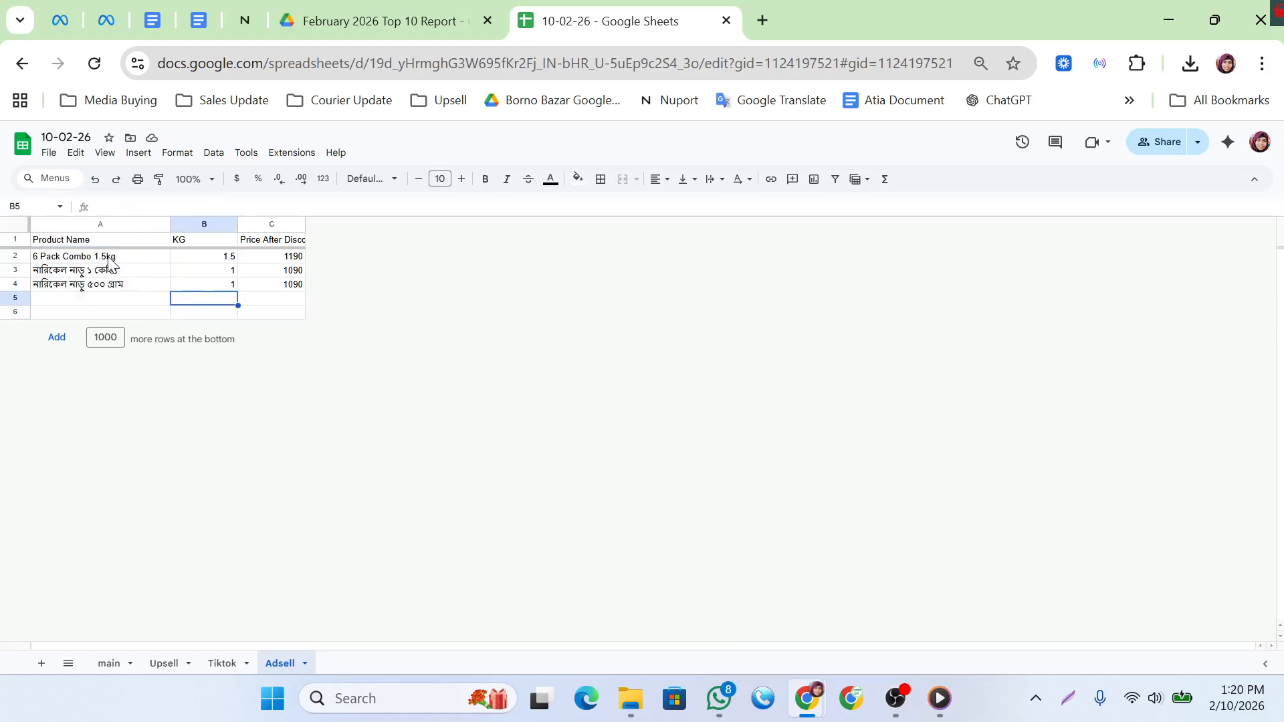
left_click(220, 260)
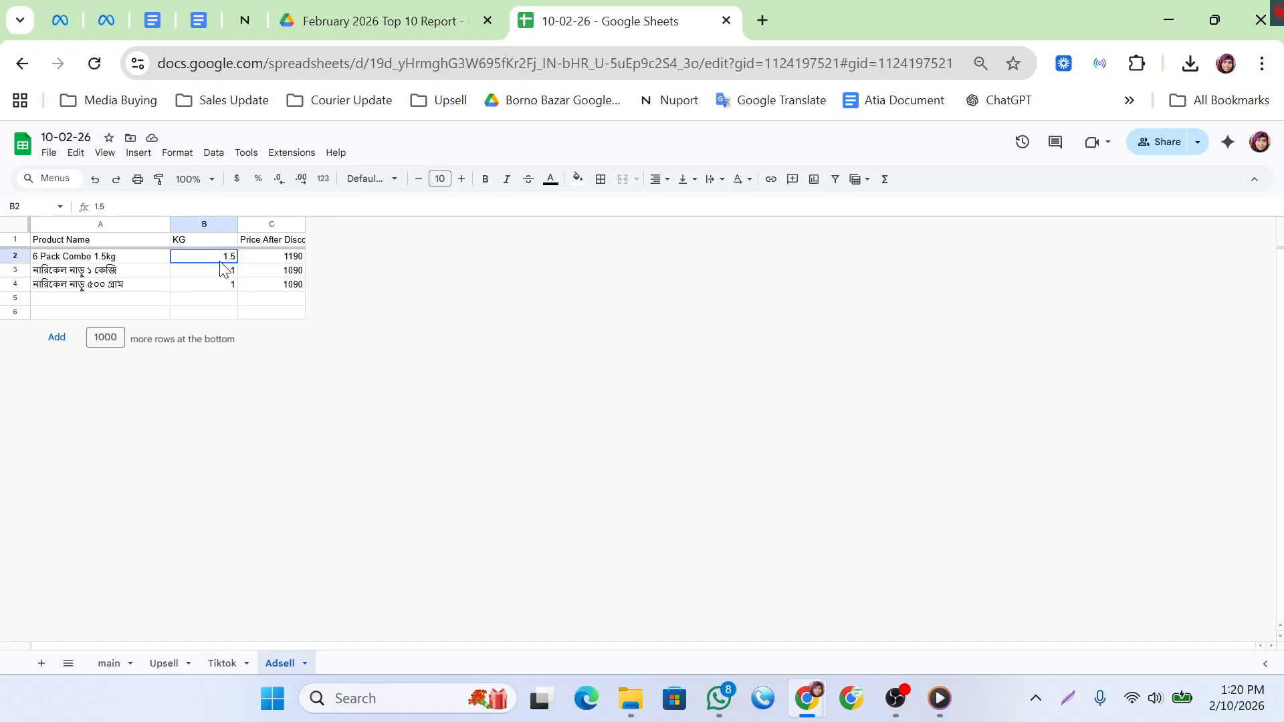
- Combine the two নারিকেল নাড়ু rows by setting row 3 to 2 KG and price 2180, and delete row 4
left_click_drag(191, 273, 194, 293)
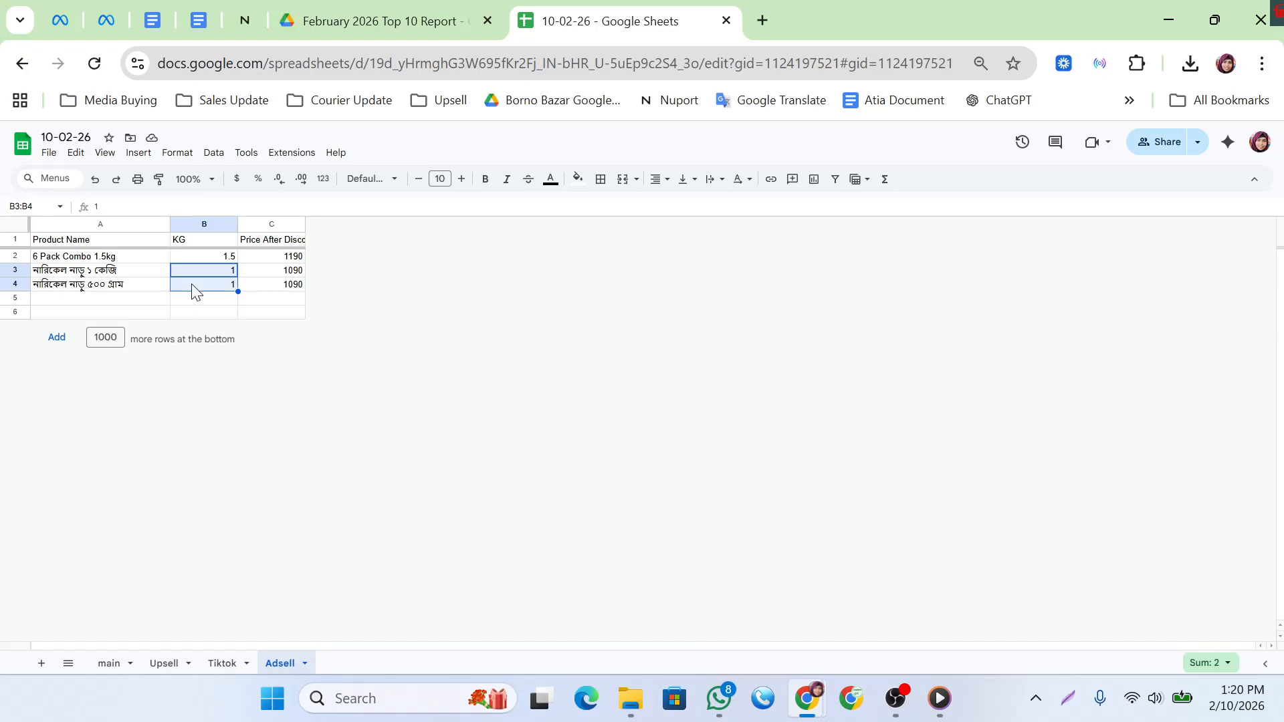
type("2")
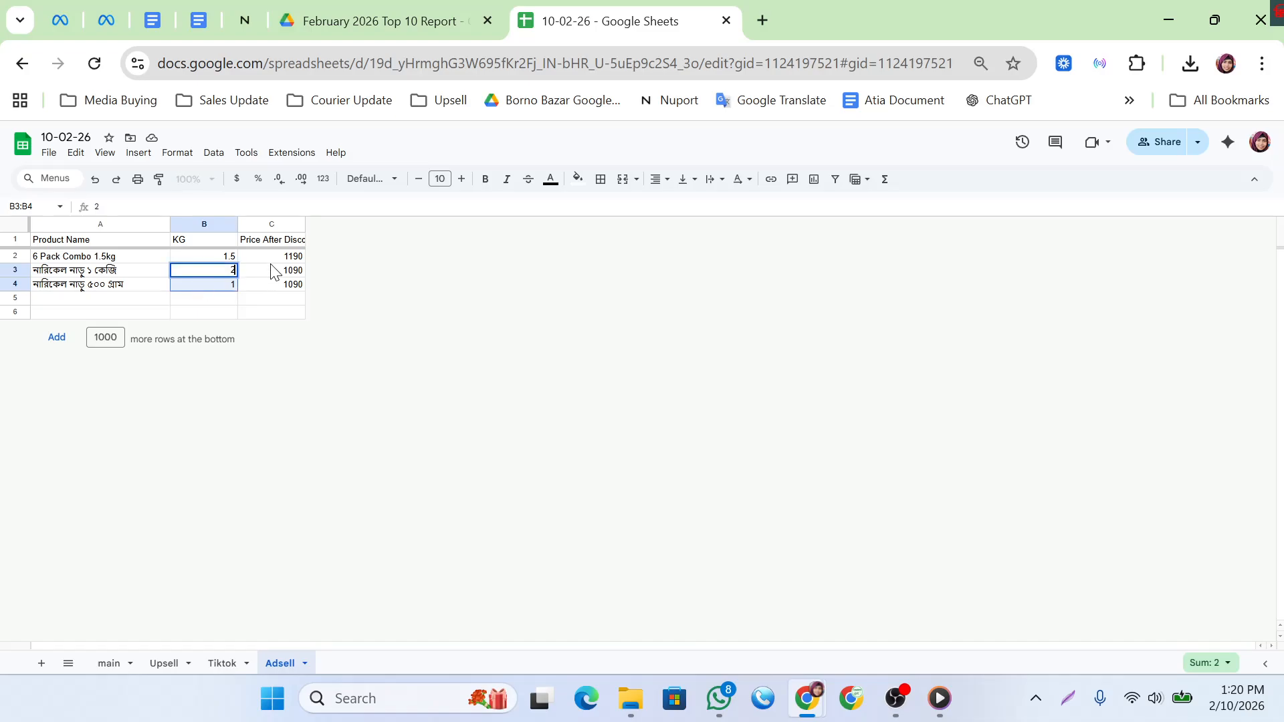
left_click_drag(268, 272, 268, 287)
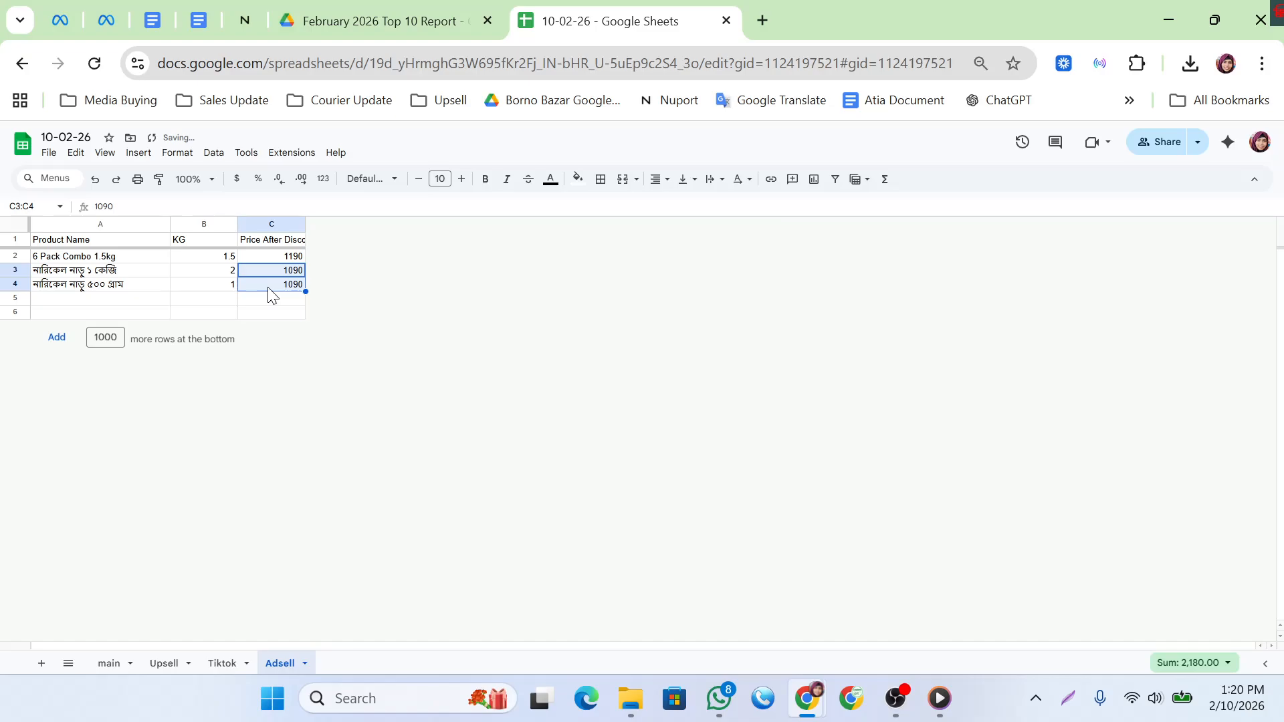
type("2180")
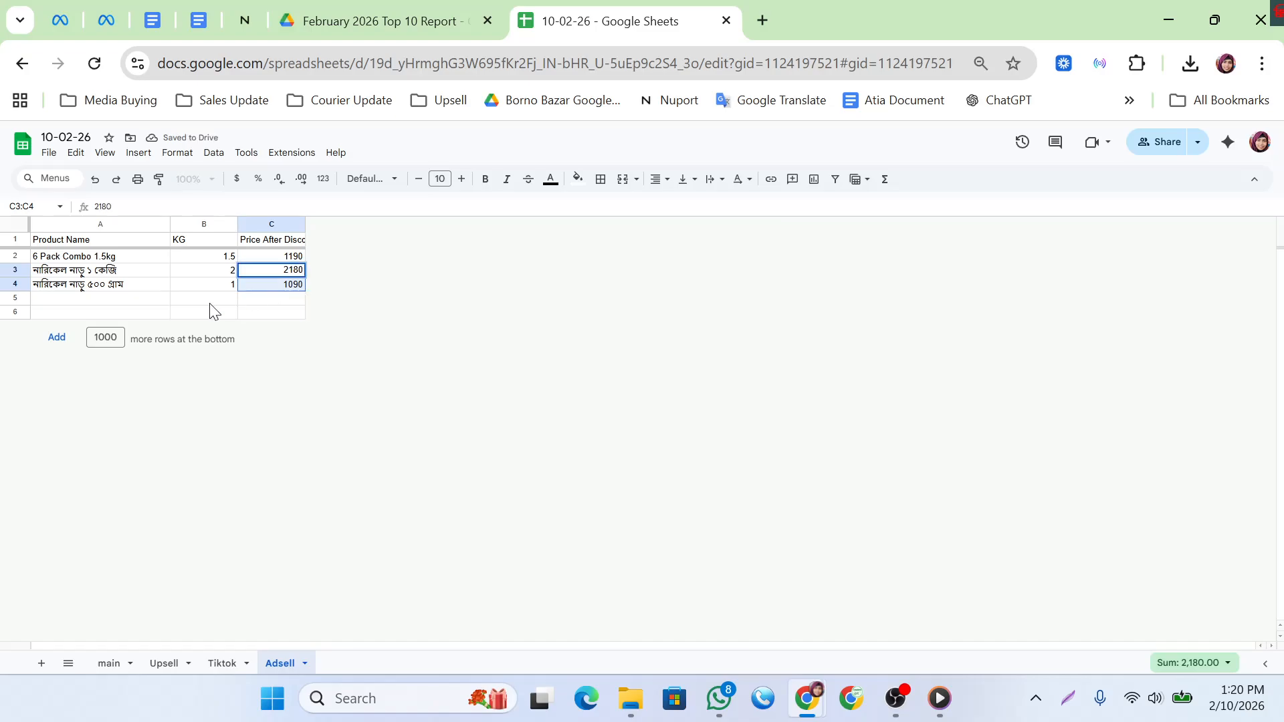
left_click(14, 285)
right_click(13, 286)
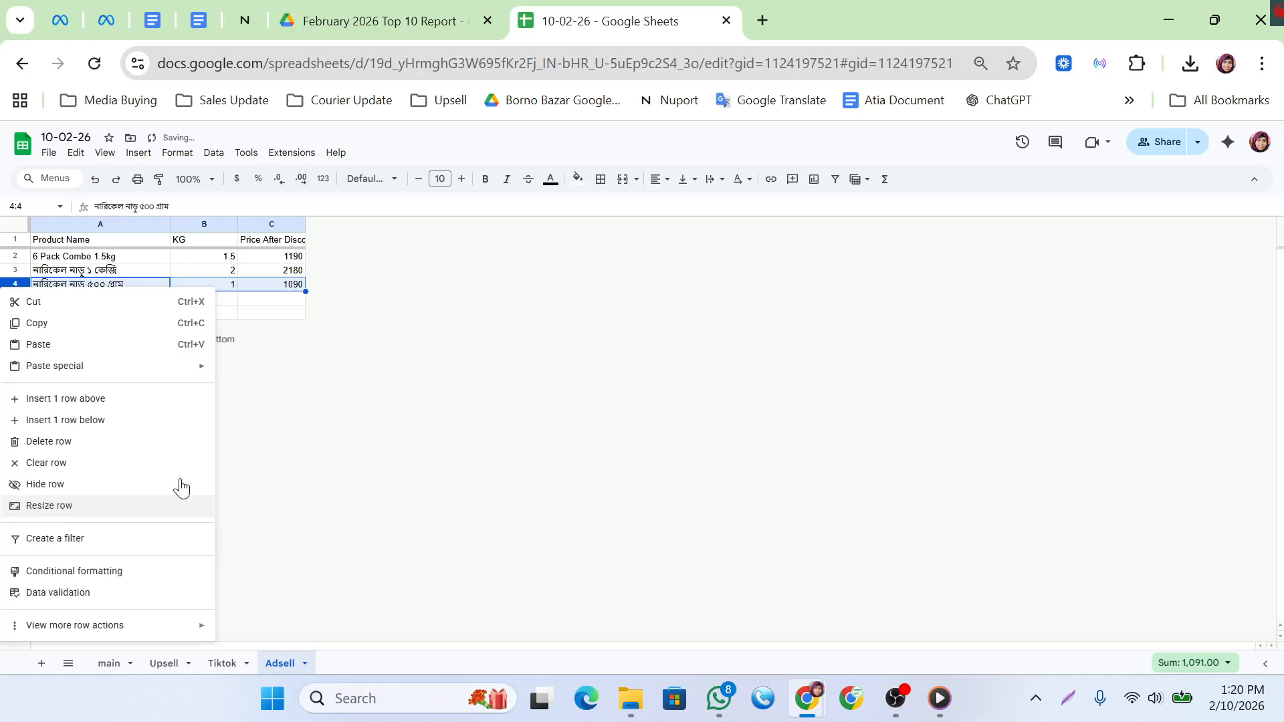
left_click(75, 442)
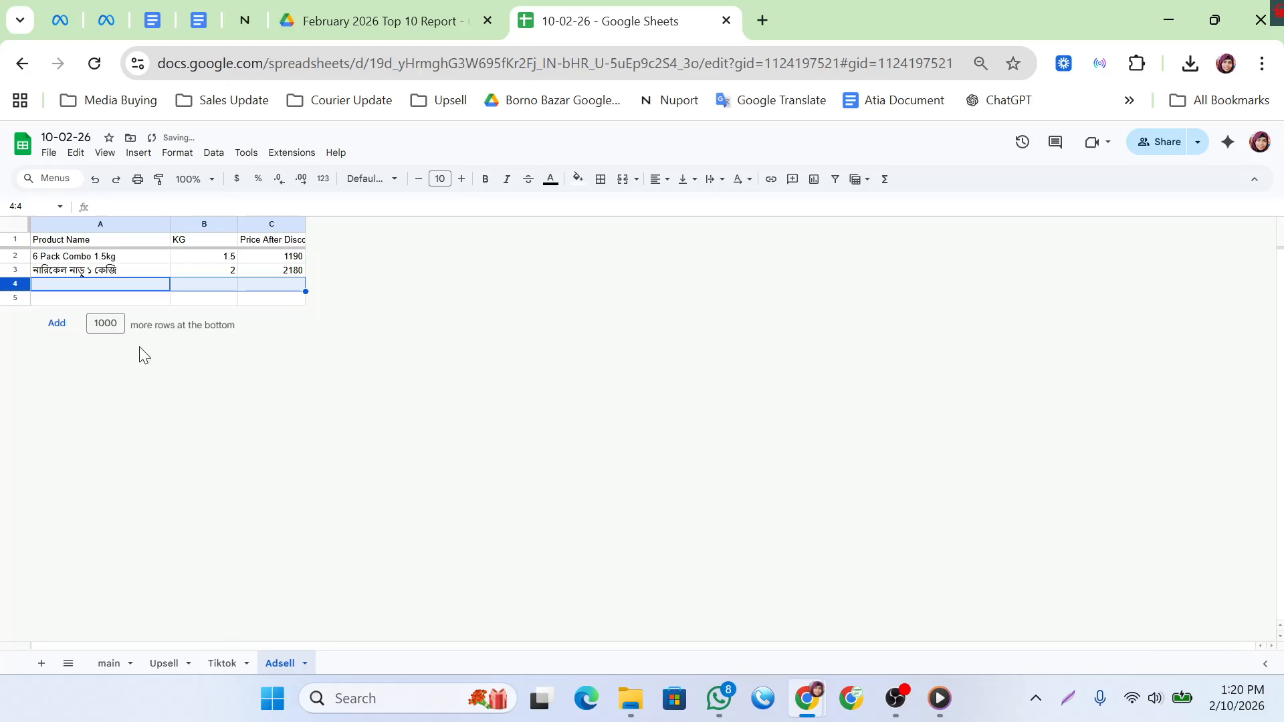
- Remove the weight suffixes from the product names in A3 and A2, leaving নারিকেল নাড়ু and 6 Pack Combo
left_click(120, 270)
double_click(94, 271)
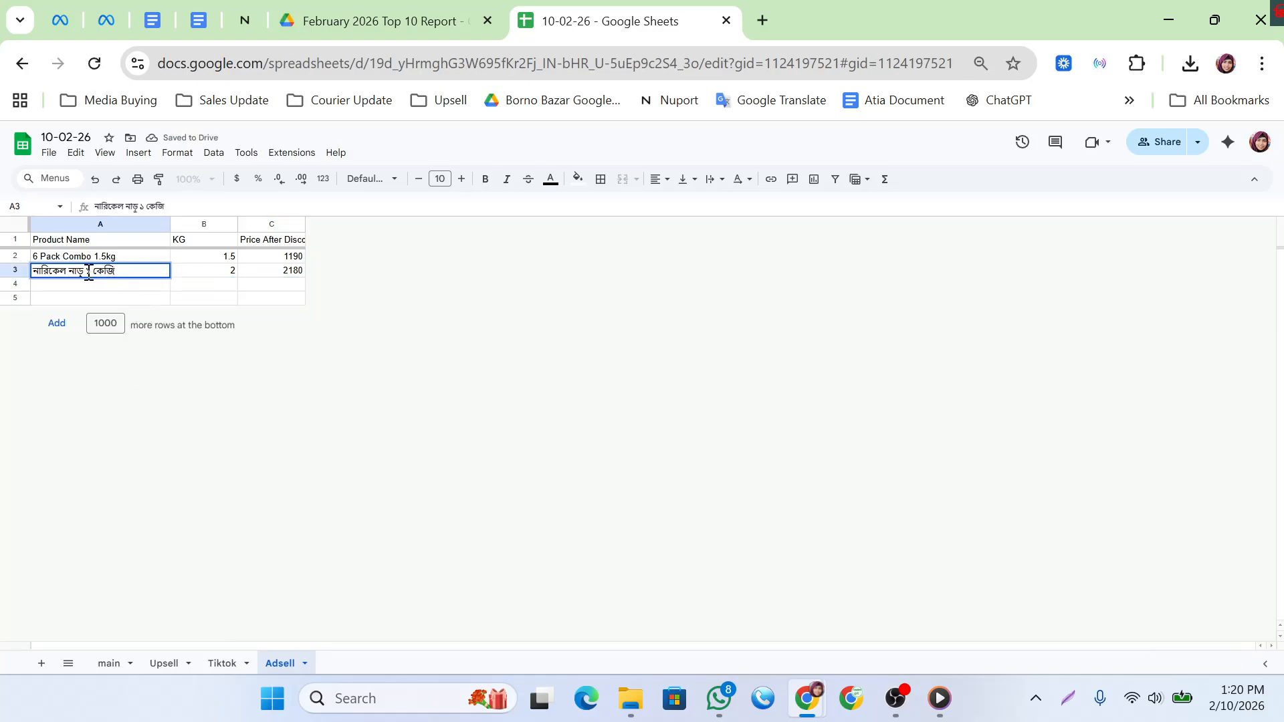
left_click_drag(87, 270, 140, 276)
key("BackSpace")
left_click(117, 259)
double_click(117, 258)
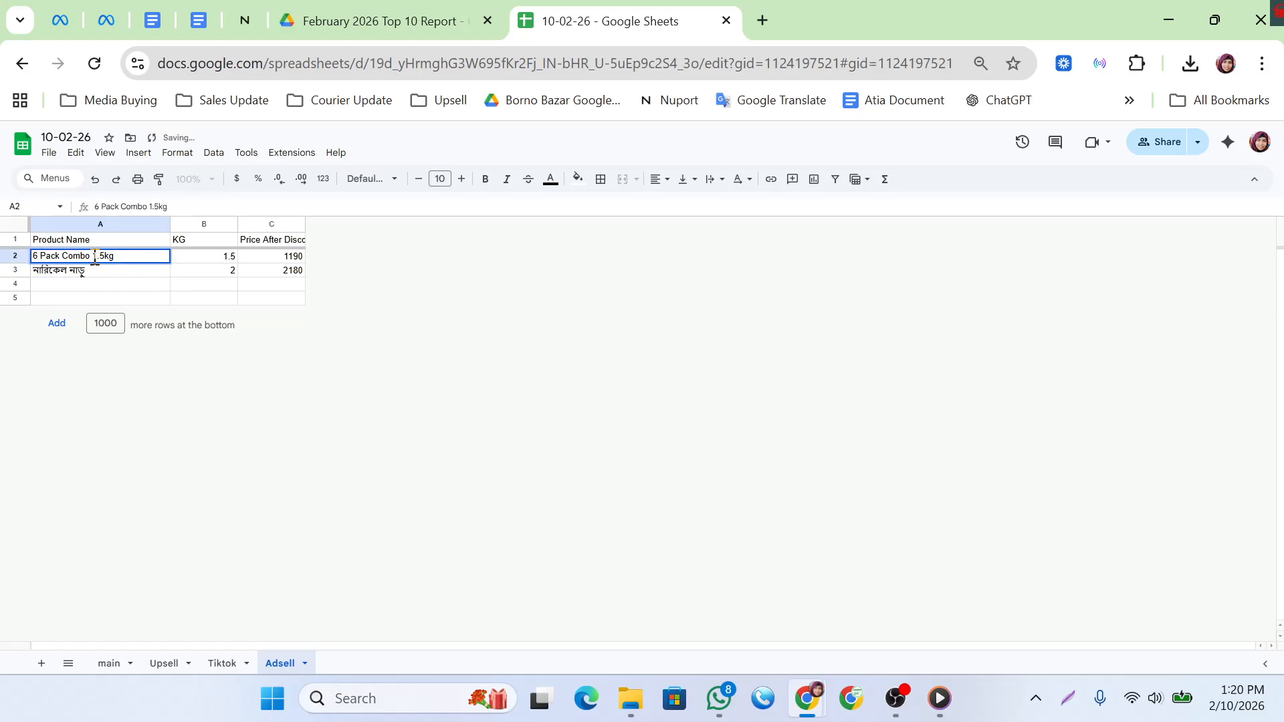
left_click_drag(94, 258, 155, 271)
key("BackSpace")
left_click(219, 285)
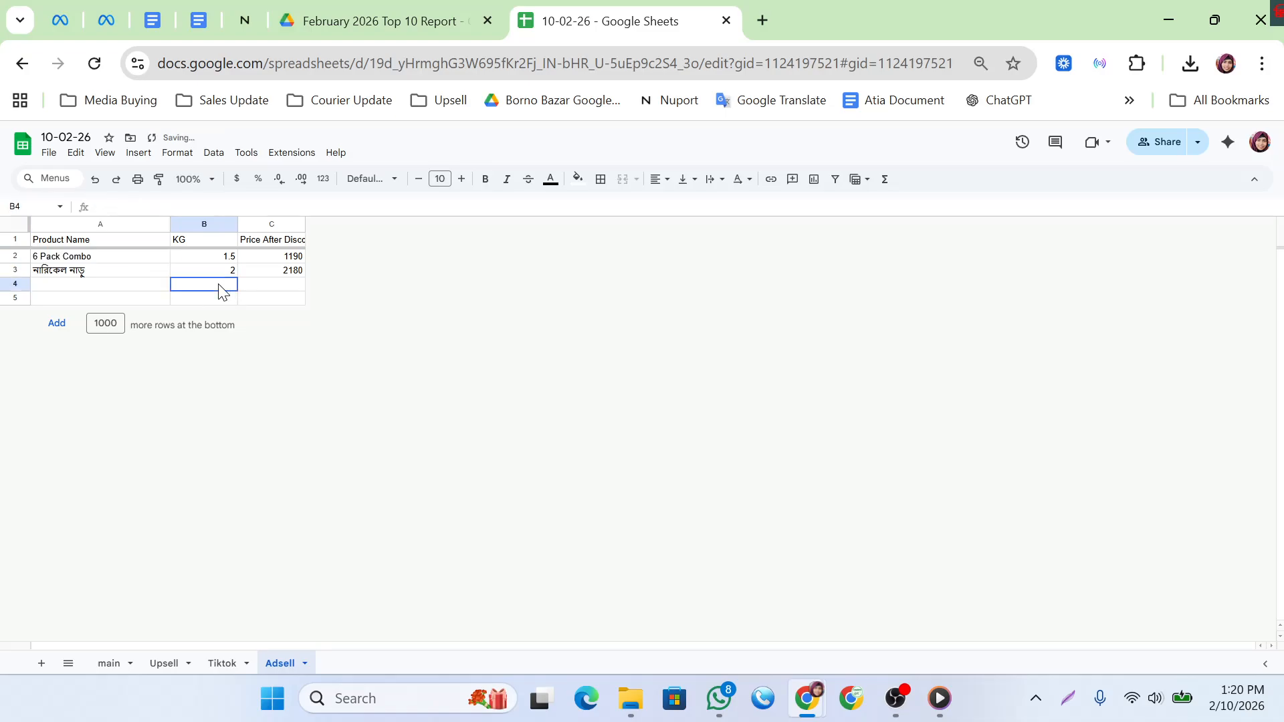
- Add a Total row in row 4 that sums KG over B2:B3, and extend the SUM formula to the price column
left_click(73, 300)
left_click(69, 286)
type("Total")
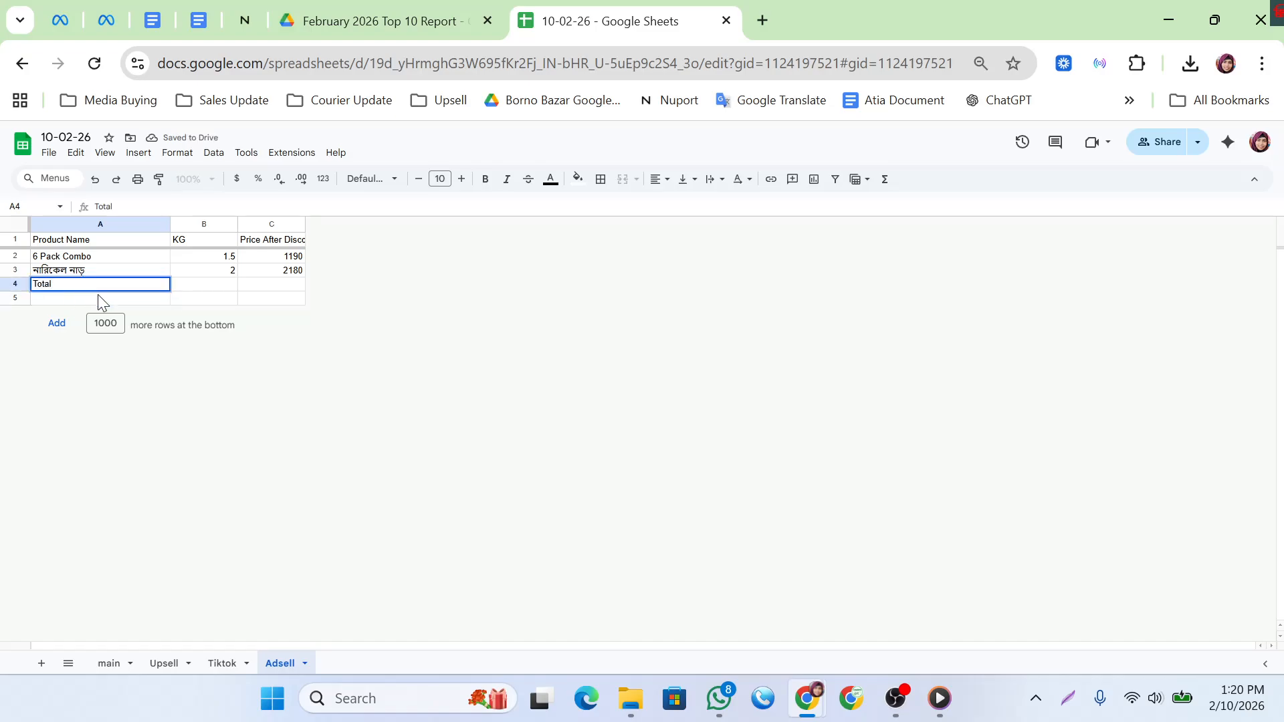
left_click(207, 286)
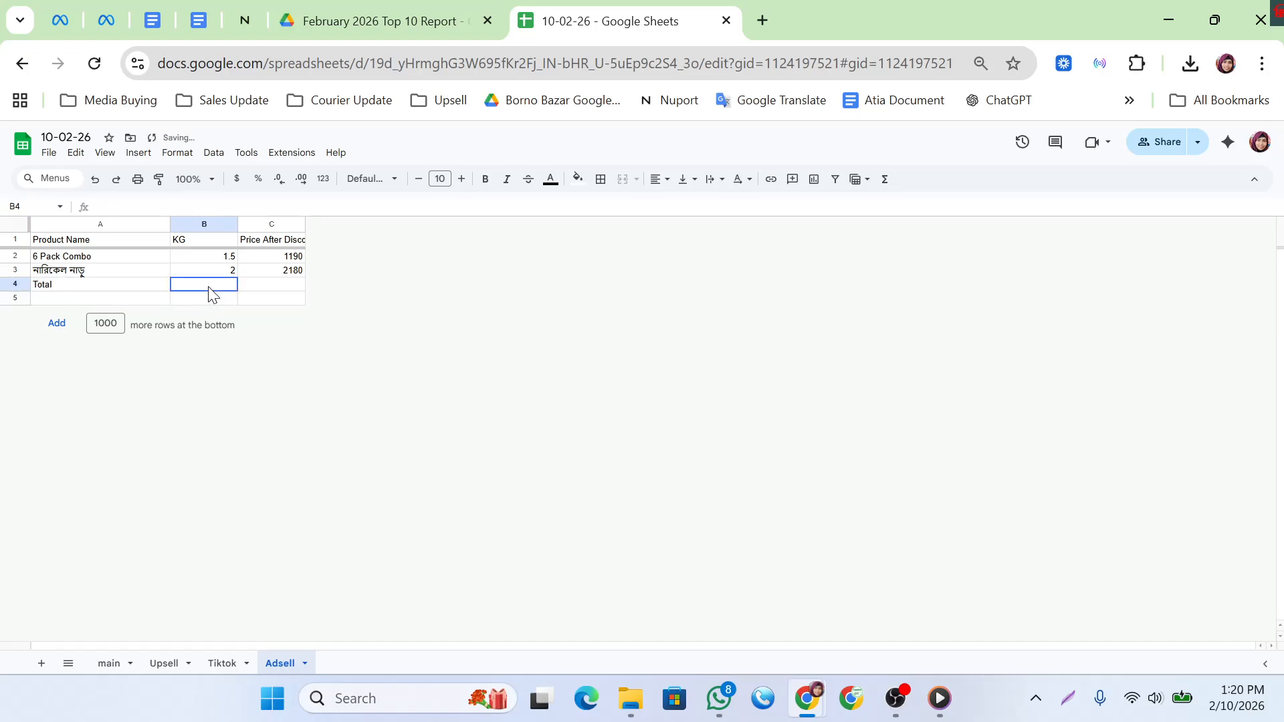
left_click(895, 179)
left_click(896, 201)
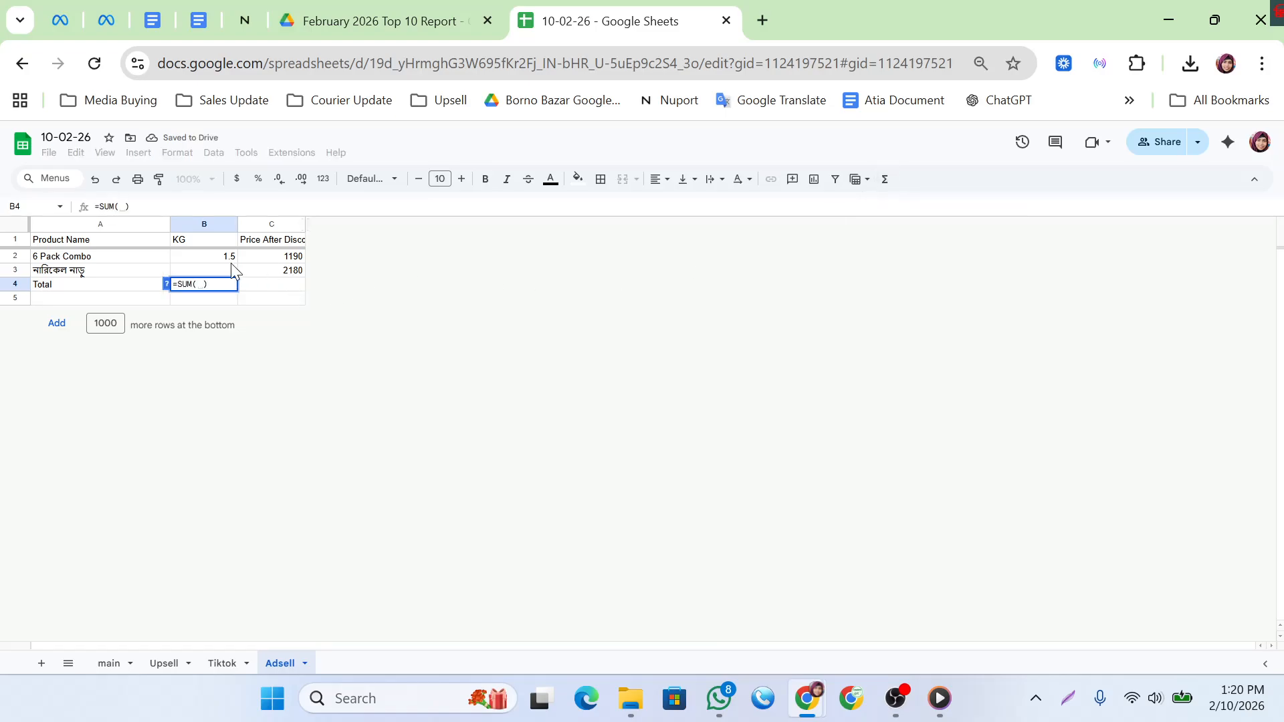
left_click_drag(218, 257, 224, 276)
key("Return")
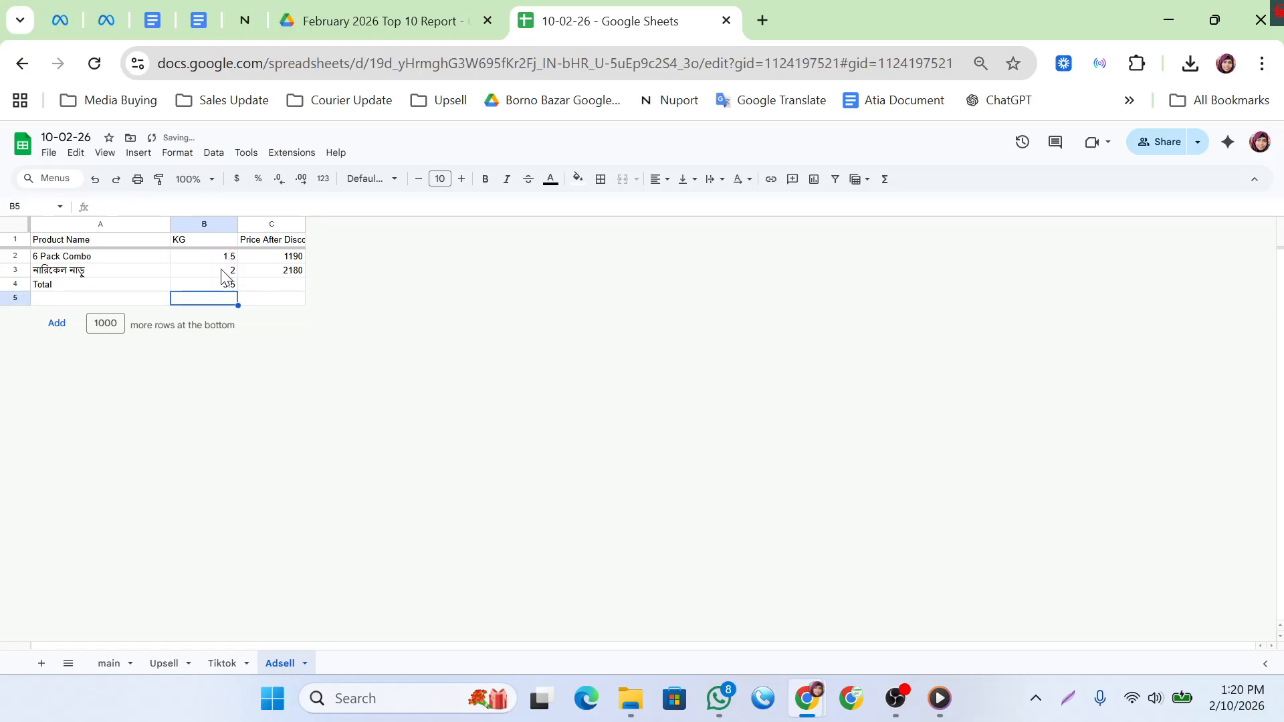
left_click(218, 286)
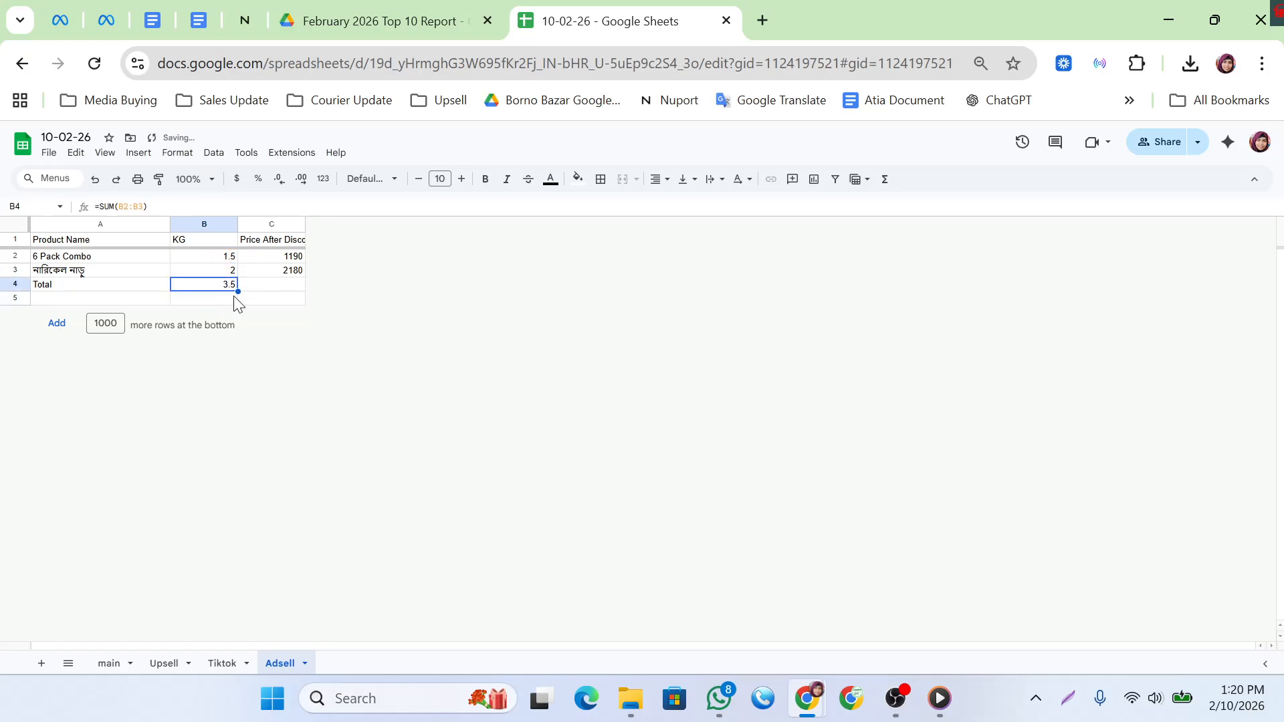
left_click_drag(238, 289, 278, 286)
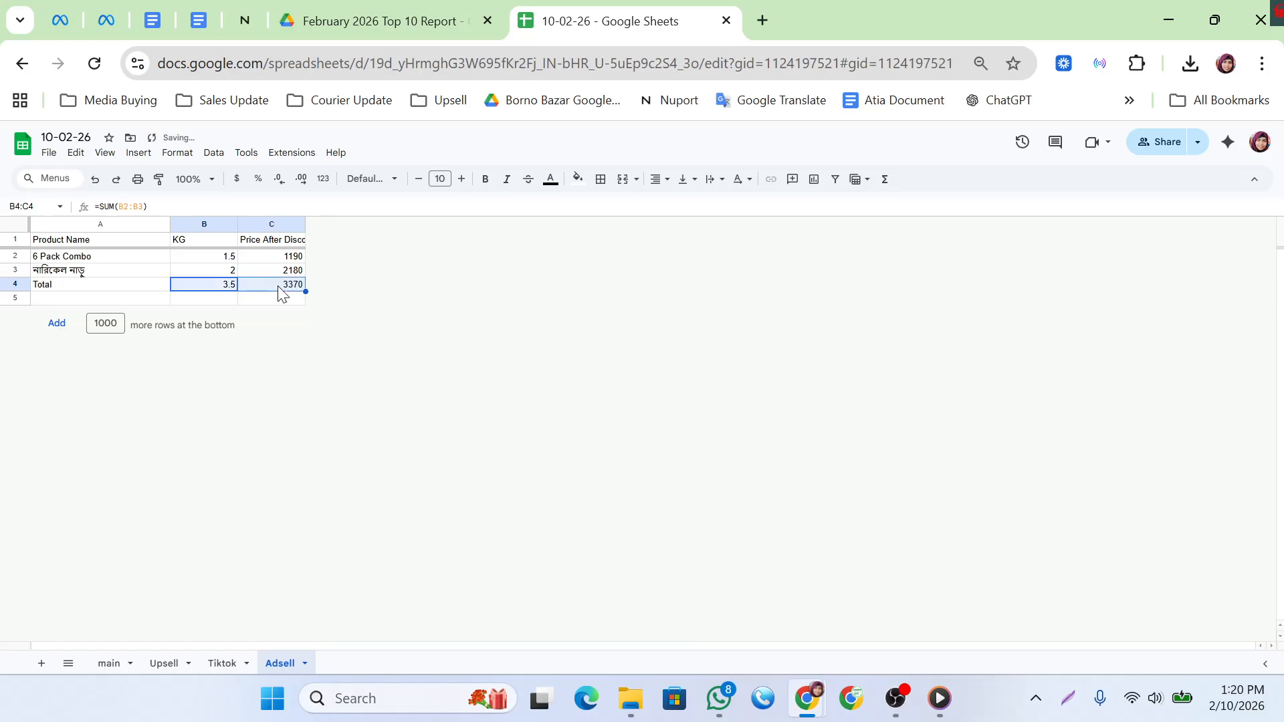
left_click(281, 262)
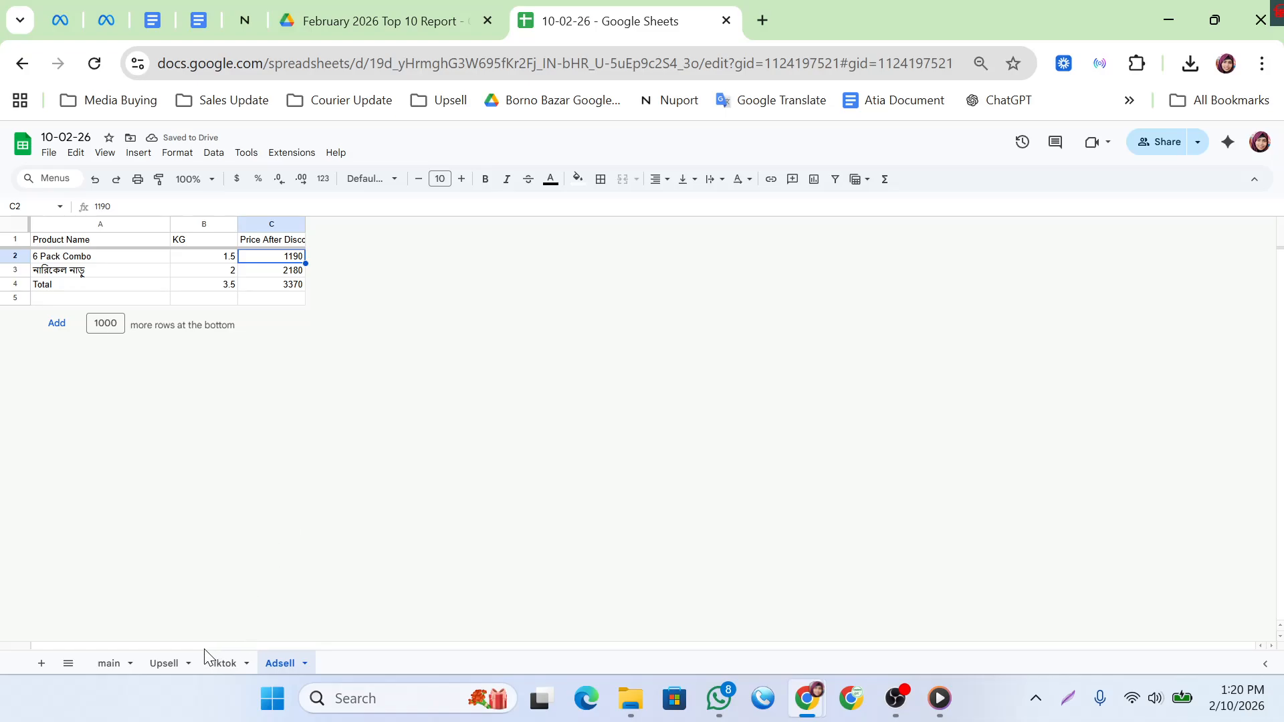
left_click(169, 673)
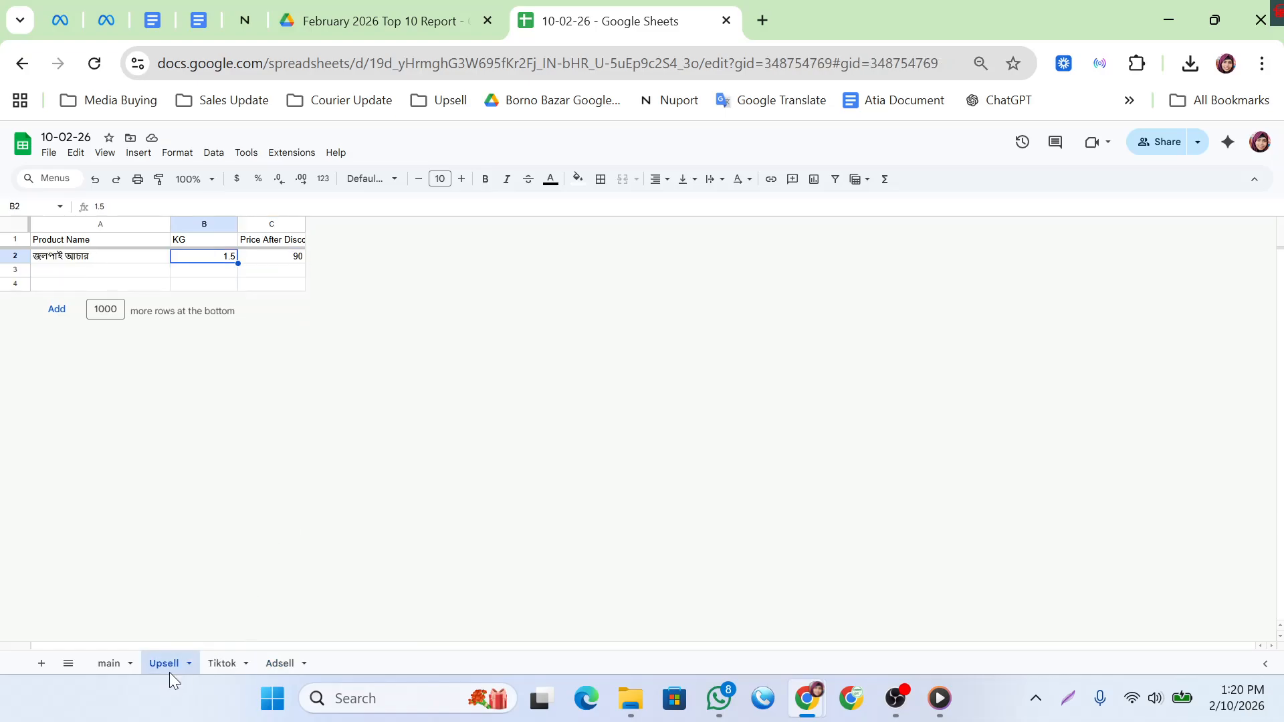
left_click(229, 667)
left_click(274, 665)
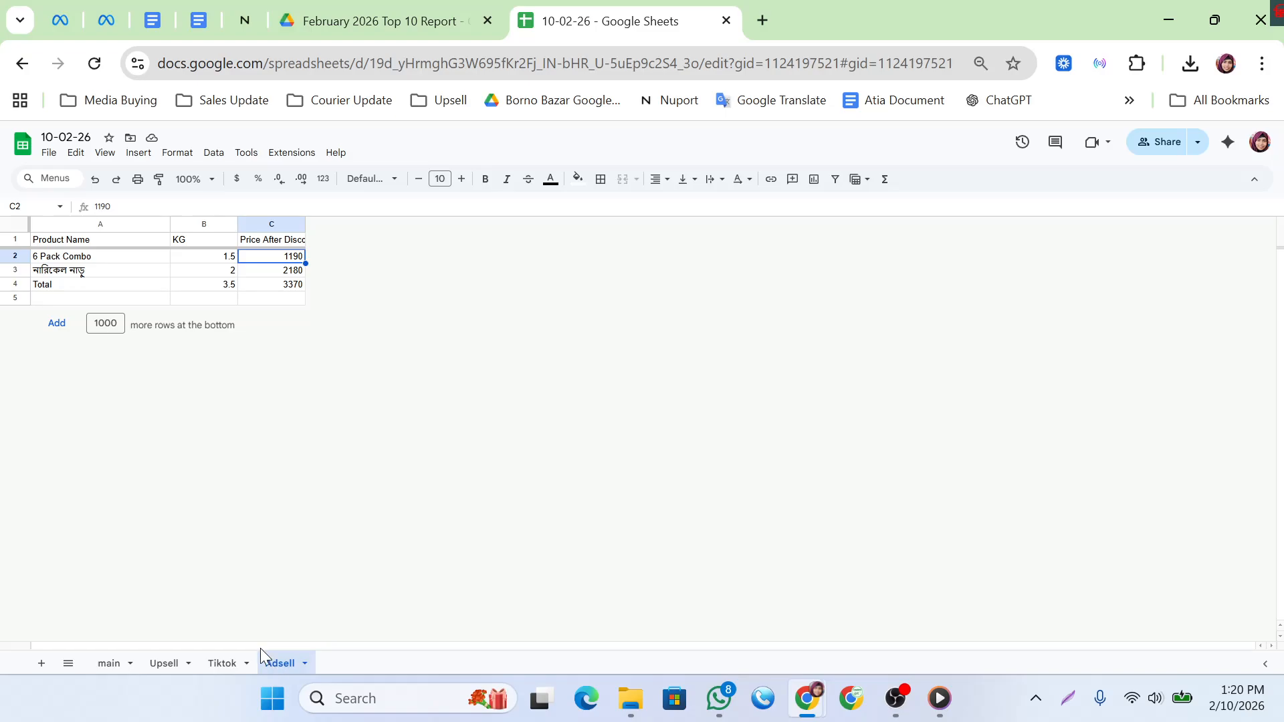
left_click(208, 262)
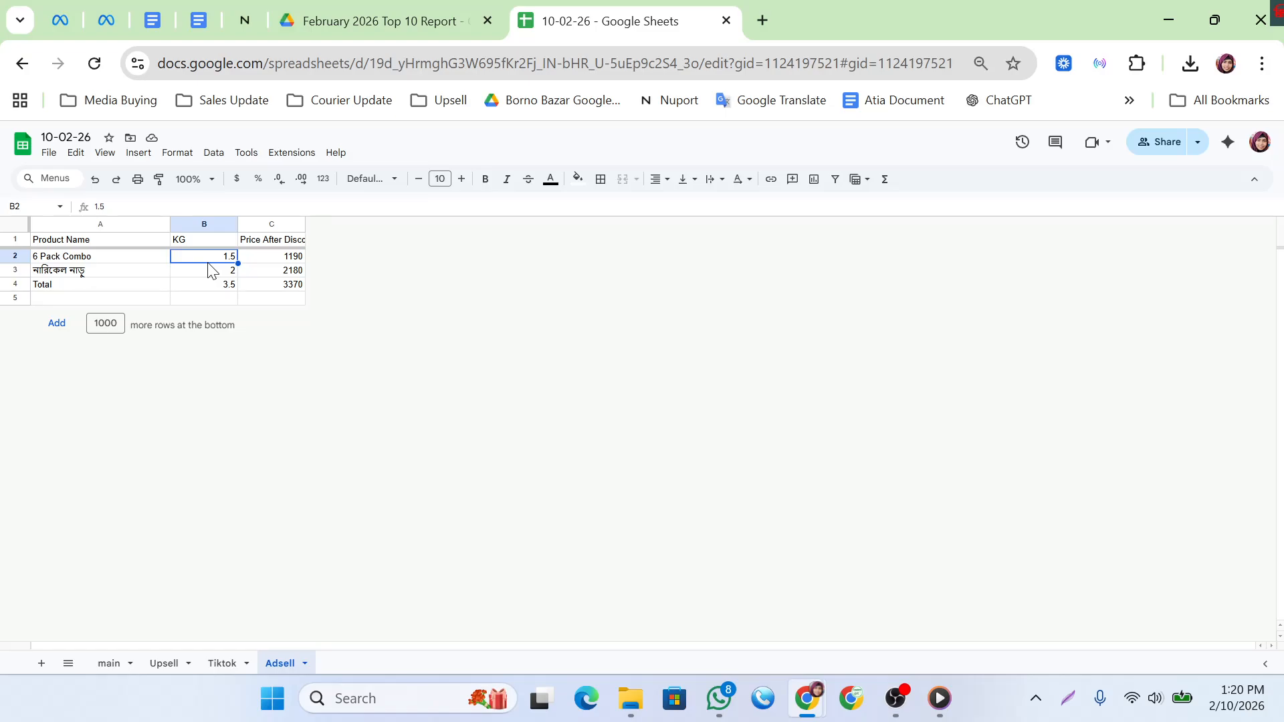